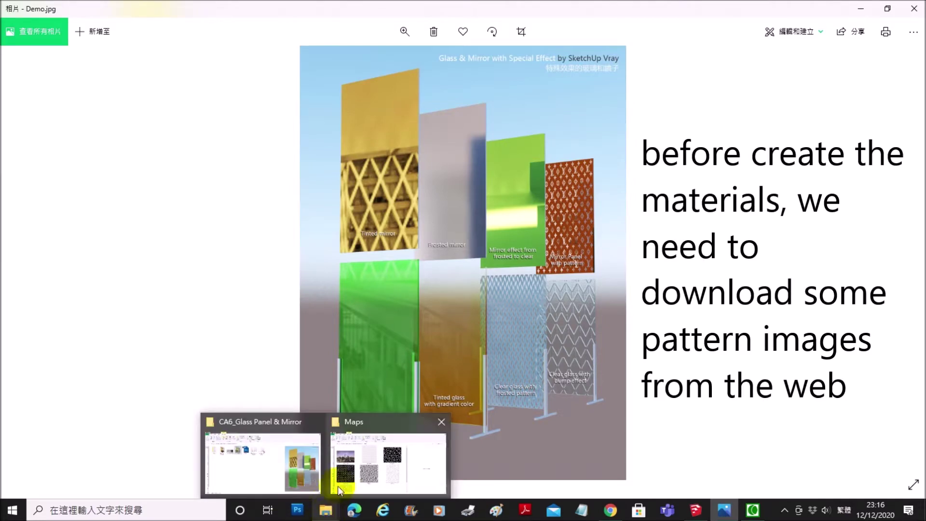
Step: Preview the city background, louis-vuitton, light, hexagon and cube pattern images in Maps
left_click(365, 427)
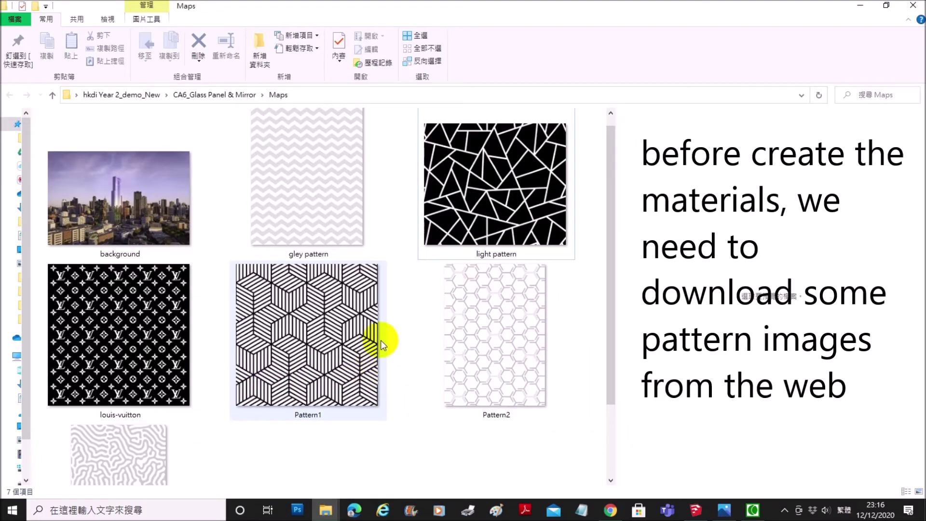
mouse_move(613, 137)
left_mouse_down()
mouse_move(613, 189)
mouse_move(624, 132)
left_mouse_up()
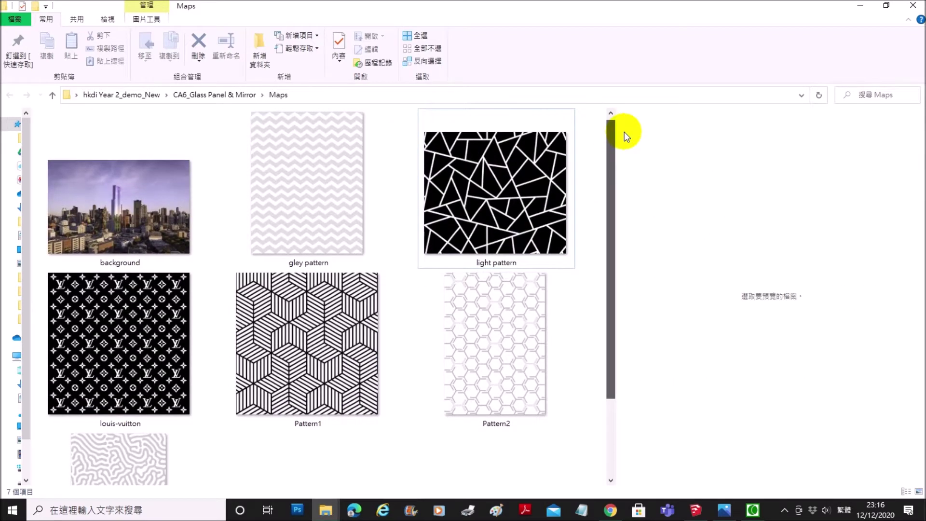
left_click(173, 199)
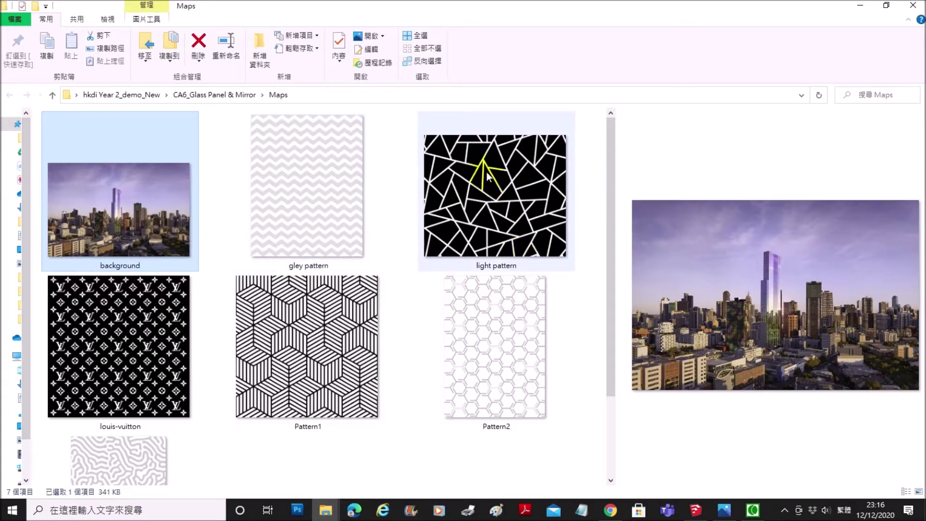
left_click(139, 328)
left_click(516, 192)
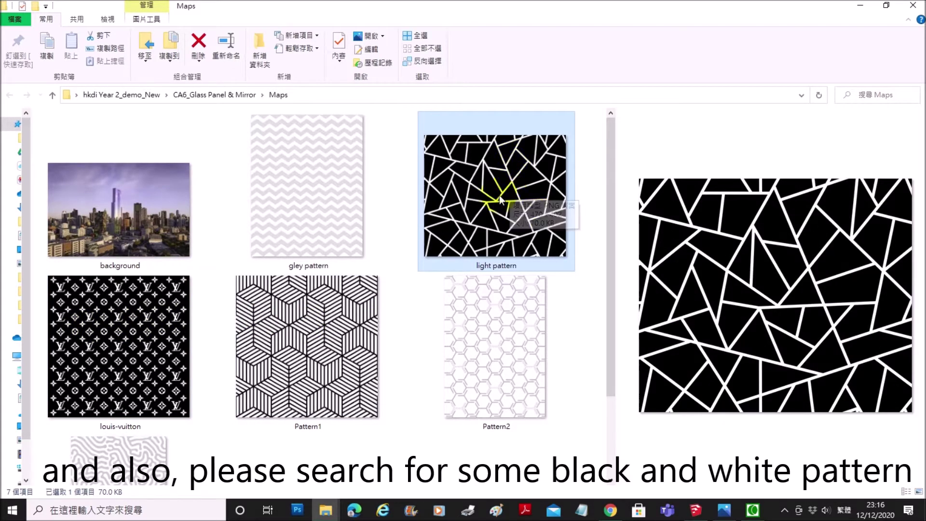
left_click(464, 326)
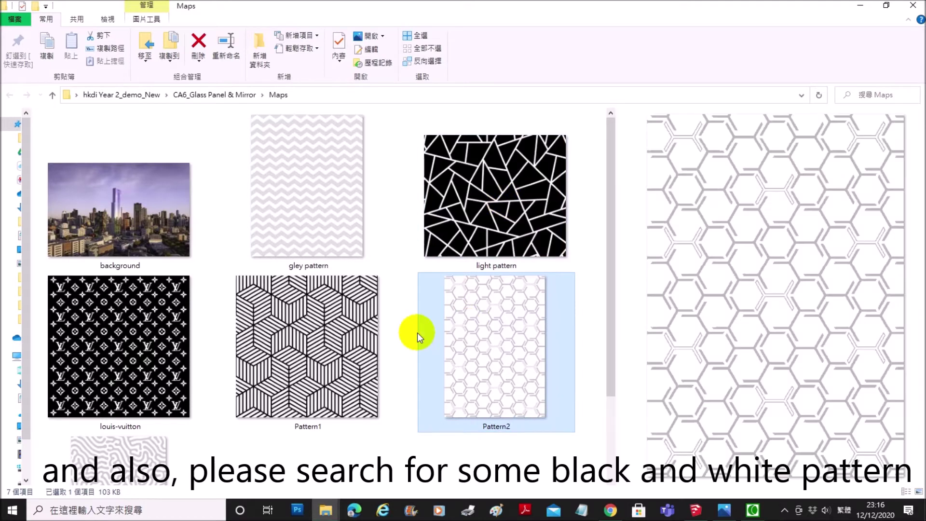
left_click(340, 332)
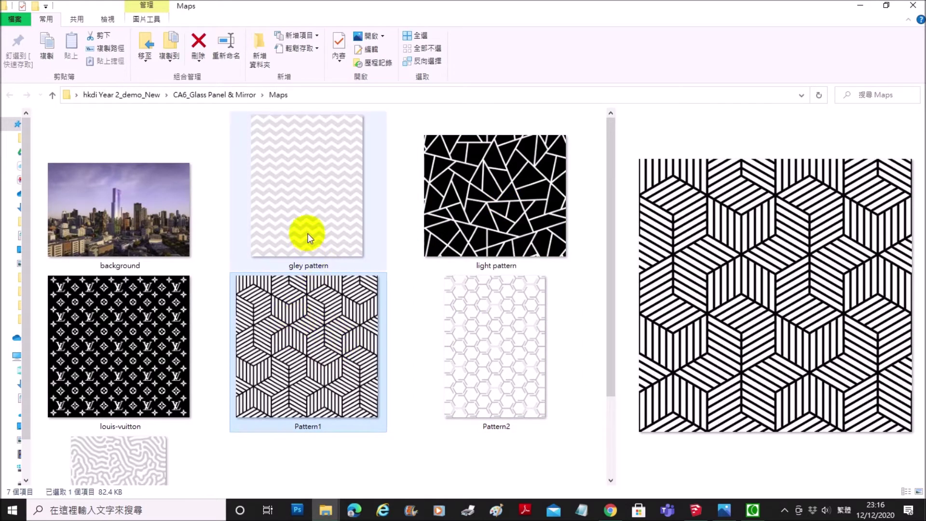
Step: Preview the gley, hexagon and grey maze patterns, then switch to the CA6_Glass Panel & Mirror folder
left_click(354, 237)
left_click(465, 325)
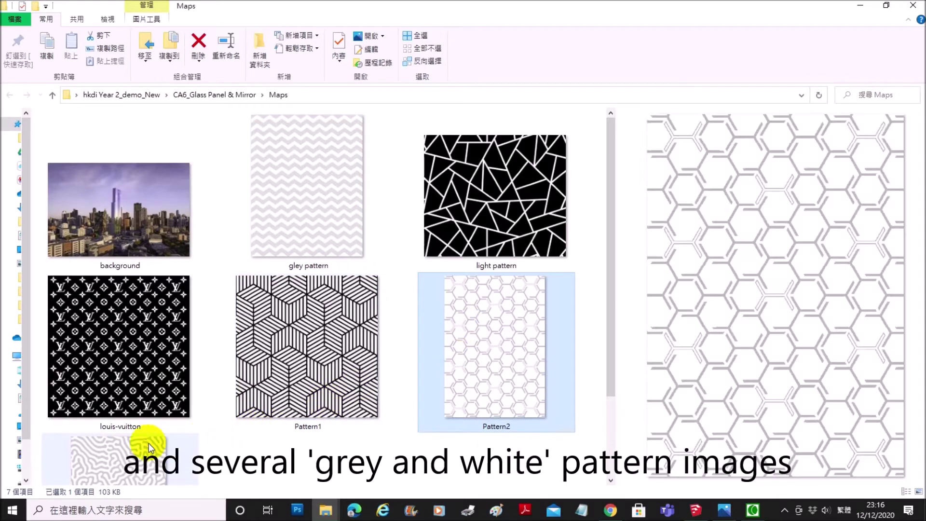
left_click(171, 444)
scroll(309, 265, "up", 2)
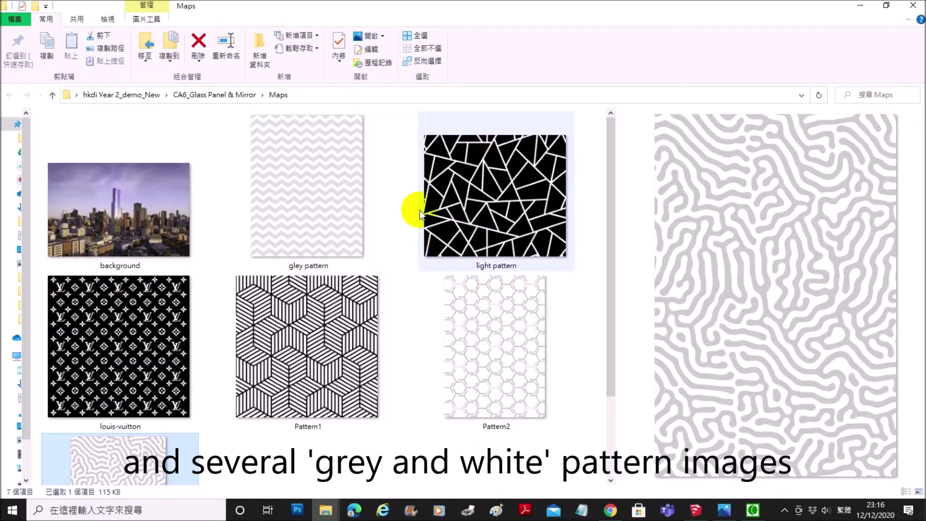
left_click(319, 511)
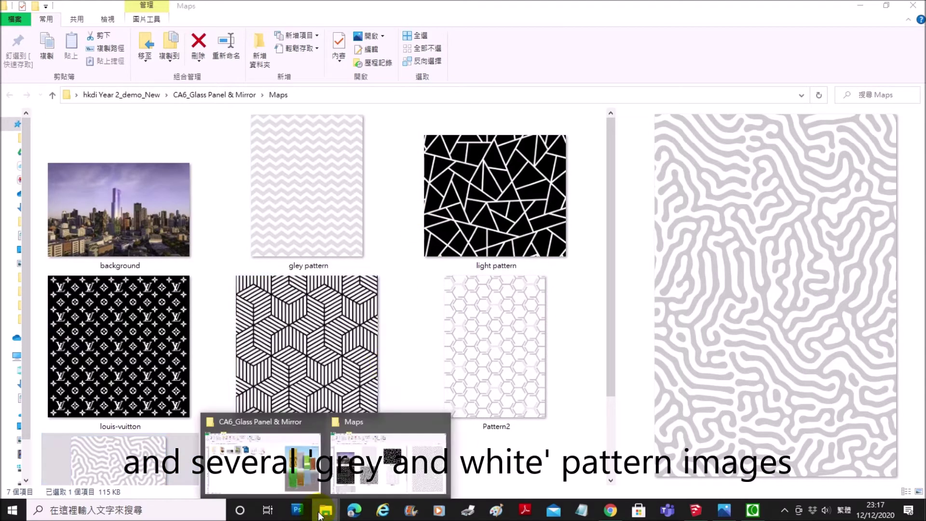
left_click(262, 427)
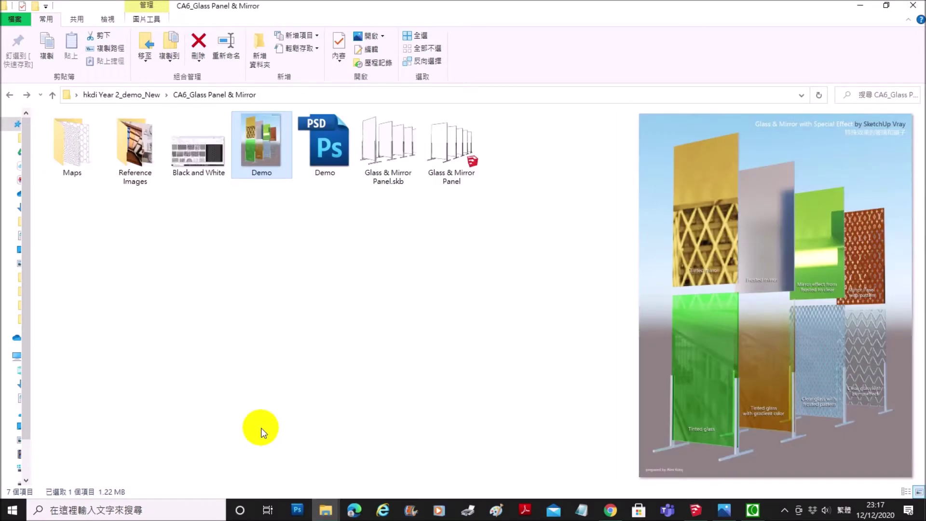
Step: Open Reference Images with an enlarged preview and view the panel, desk screen, frosted and samples photos
double_click(135, 145)
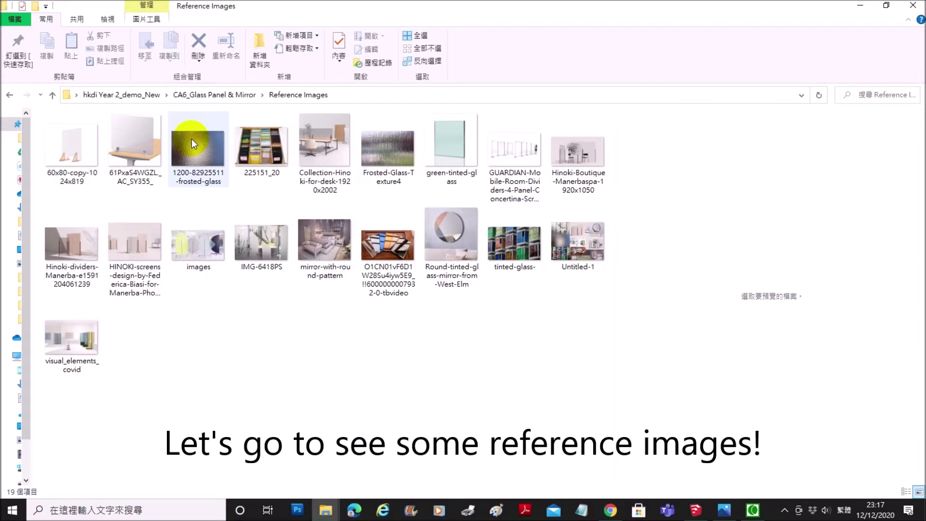
left_click(91, 141)
left_click_drag(627, 301, 497, 305)
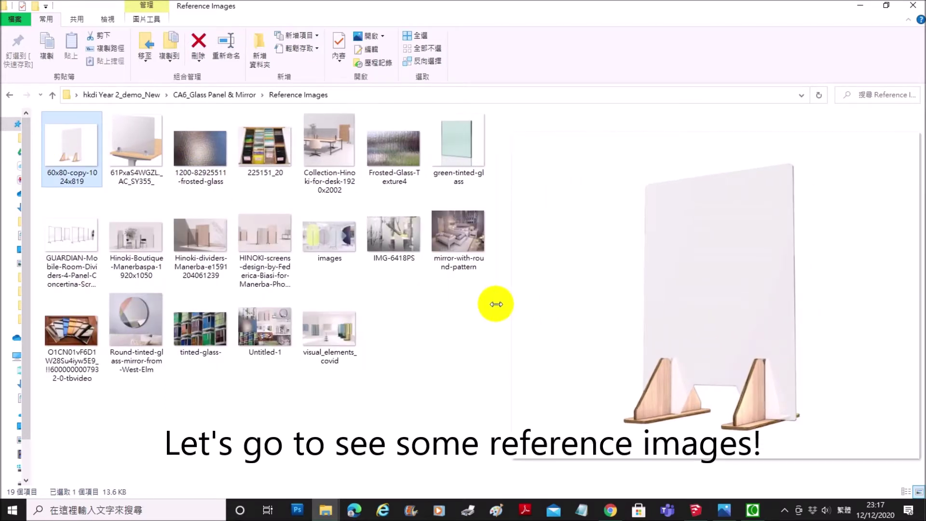
left_click(160, 153)
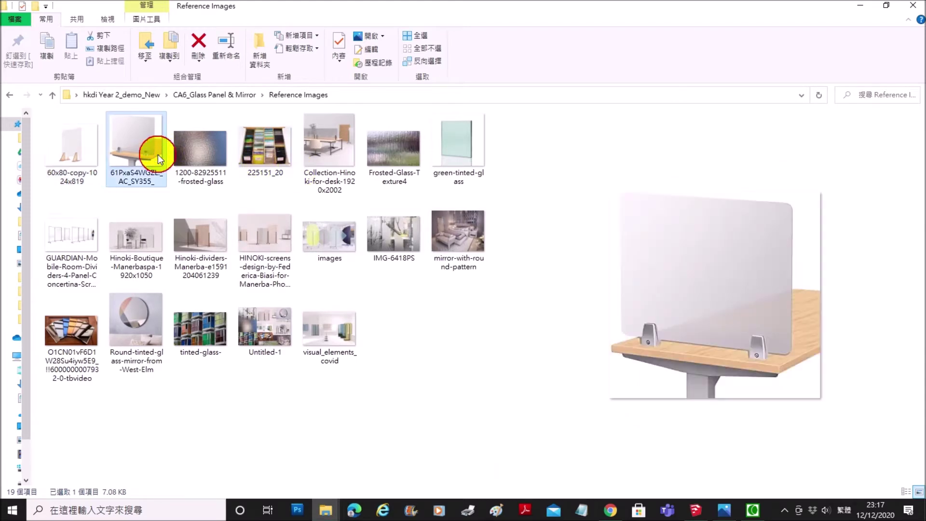
key("Right")
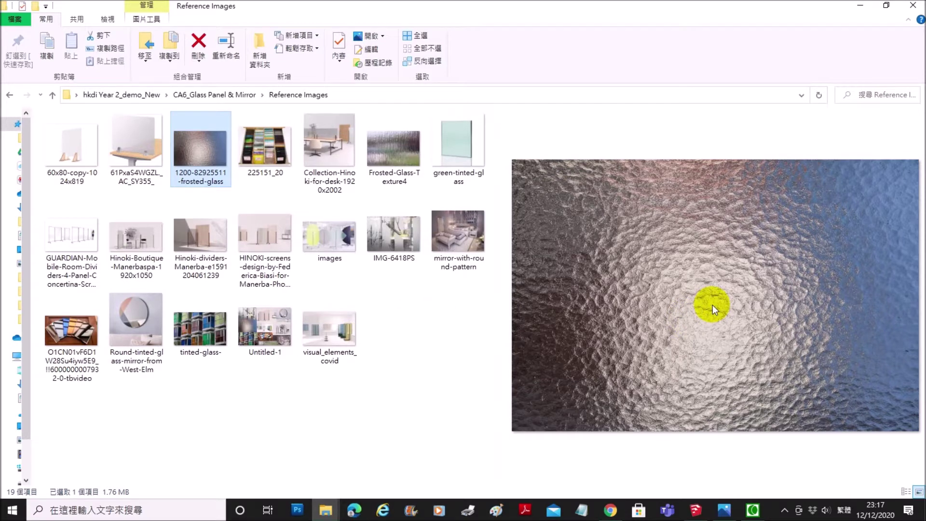
key("Right")
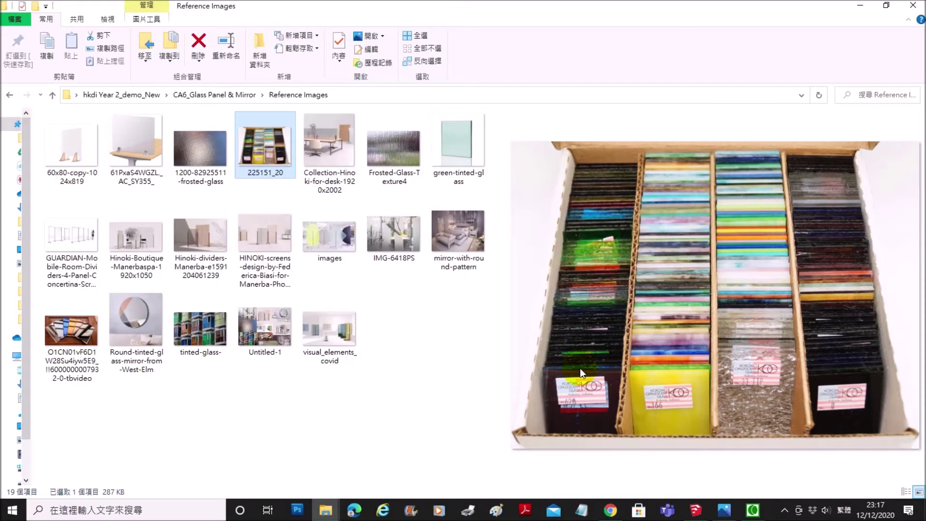
key("Right")
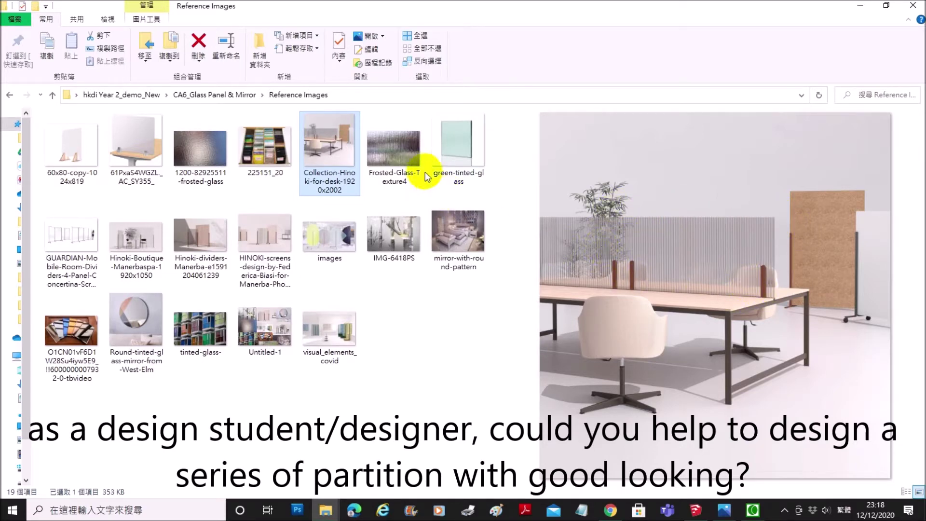
Step: Preview the Frosted-Glass-Texture4 image
left_click(398, 158)
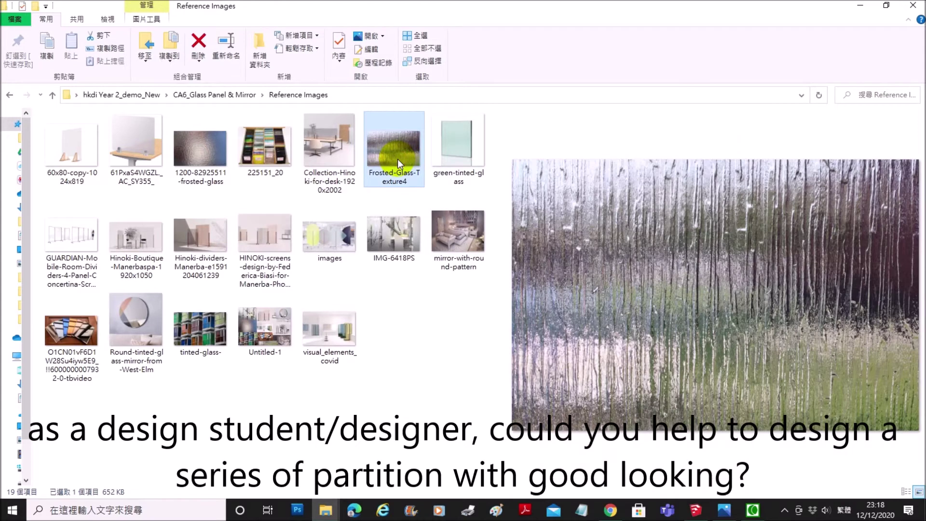
Step: Preview the green-tinted glass, GUARDIAN divider, Hinoki screens, IMG-6418PS and mirror-with-round-pattern photos
left_click(455, 145)
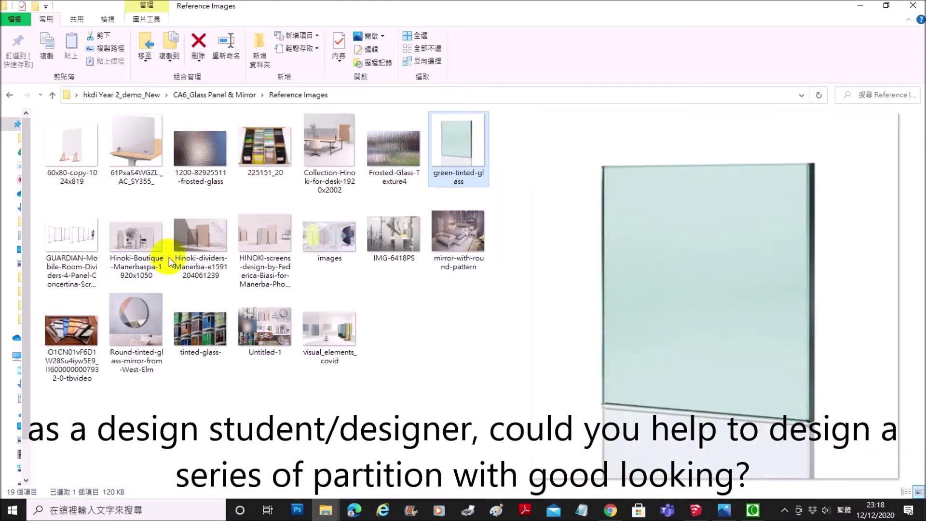
left_click(78, 240)
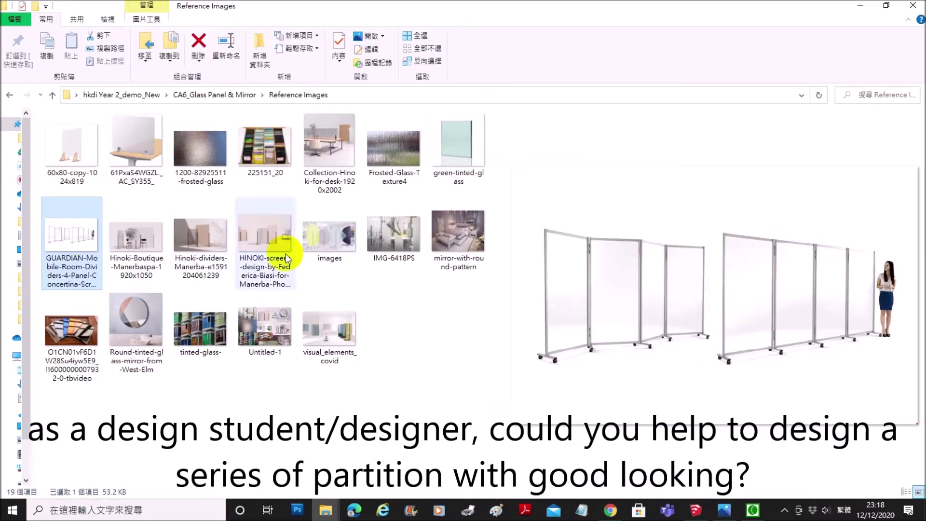
left_click(147, 240)
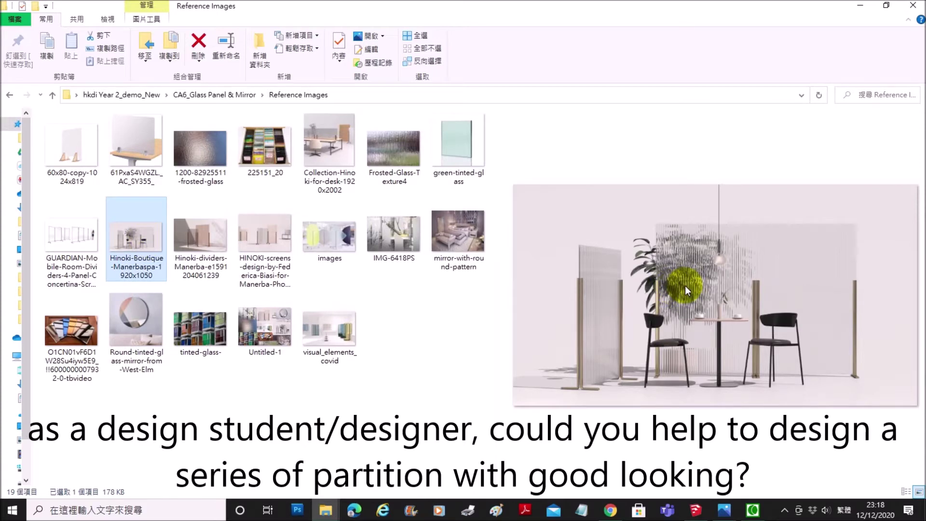
left_click(201, 236)
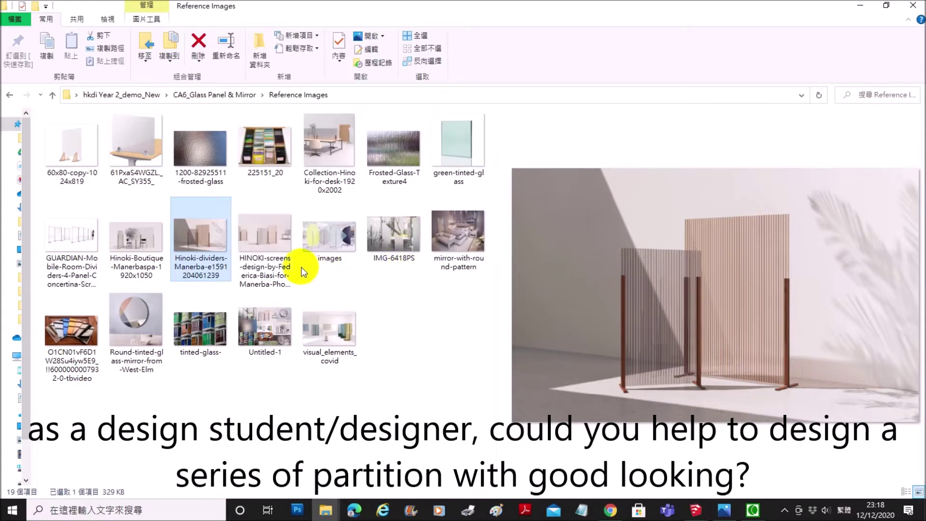
left_click(264, 242)
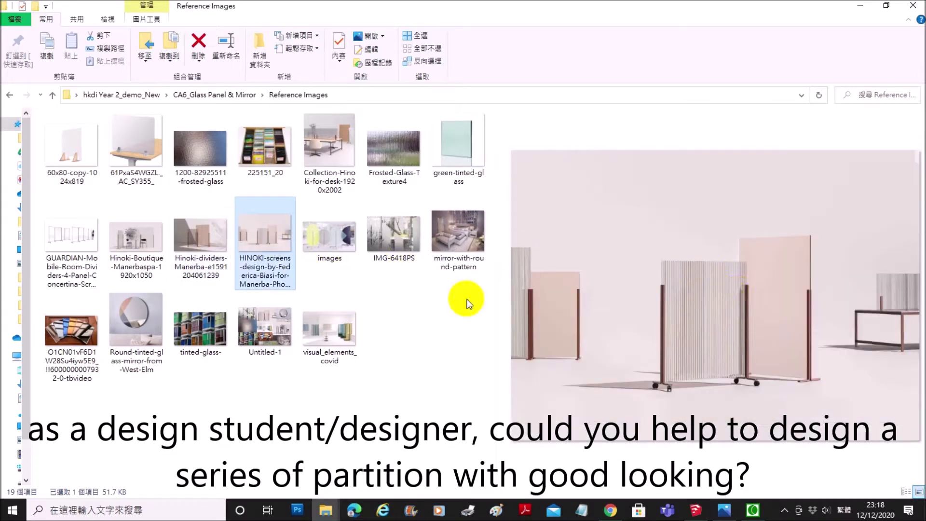
left_click(328, 242)
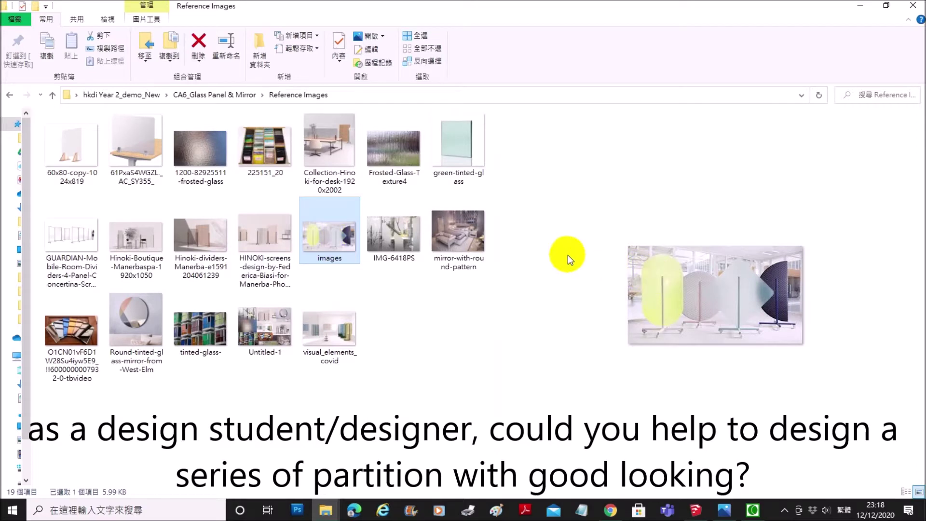
left_click(400, 236)
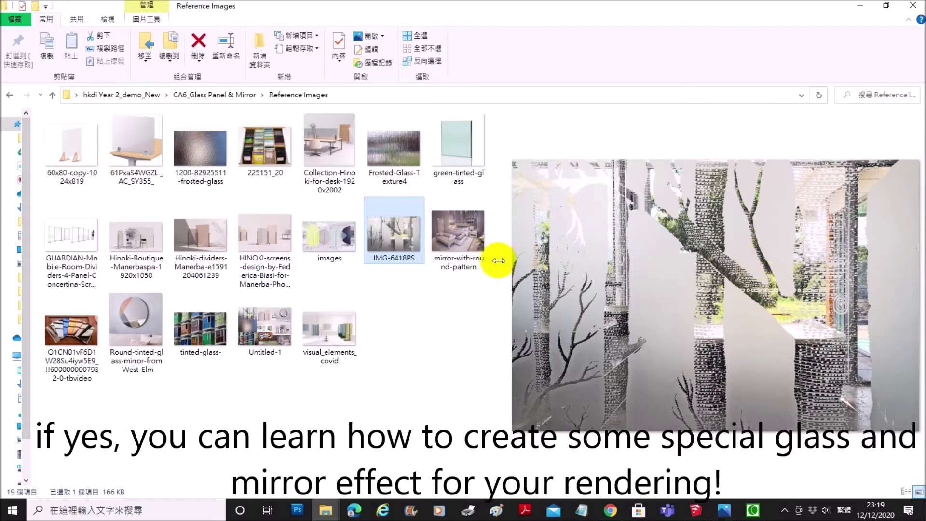
left_click(444, 234)
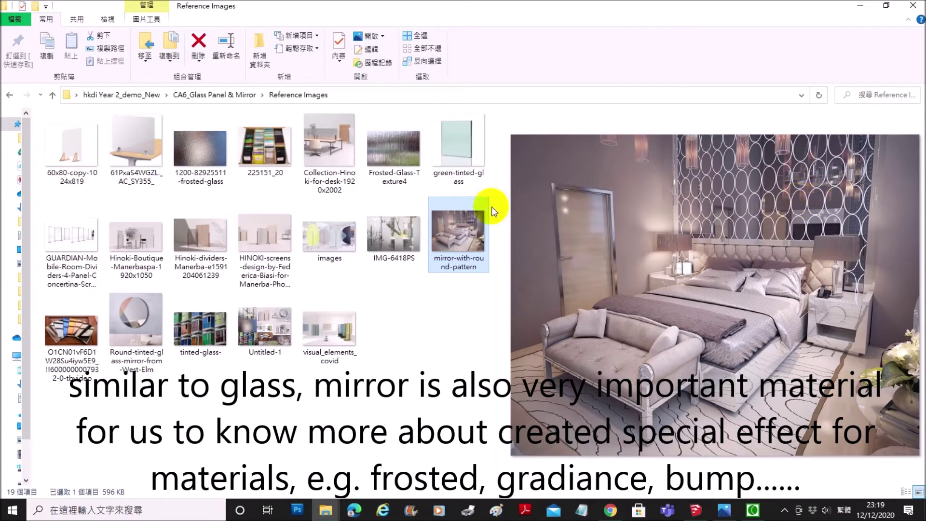
Step: Preview the tinted mirror, tinted-glass building and covid render photos, then open Untitled-1.jpg
left_click(79, 330)
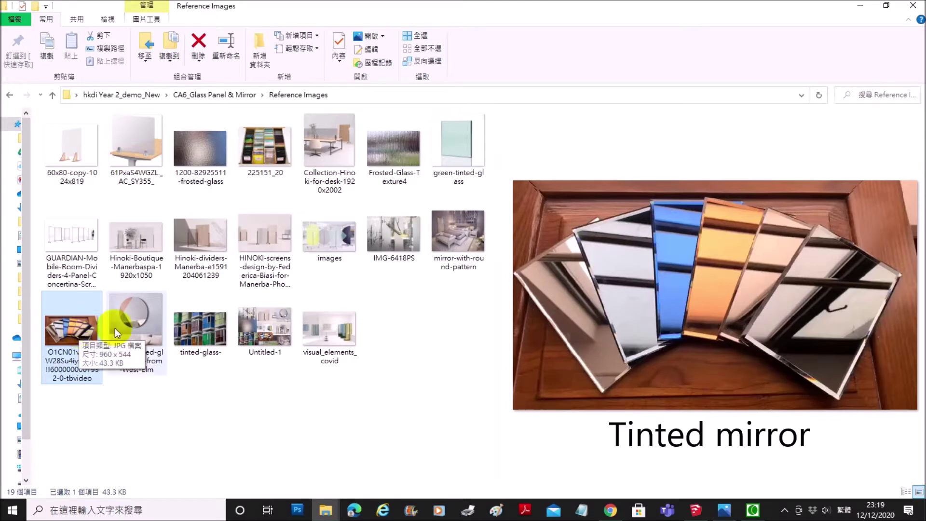
left_click(131, 326)
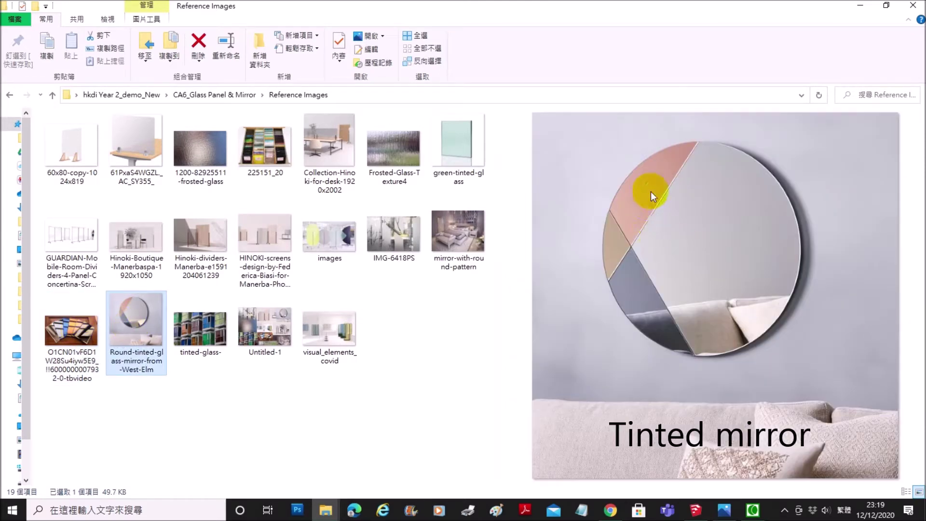
left_click(221, 311)
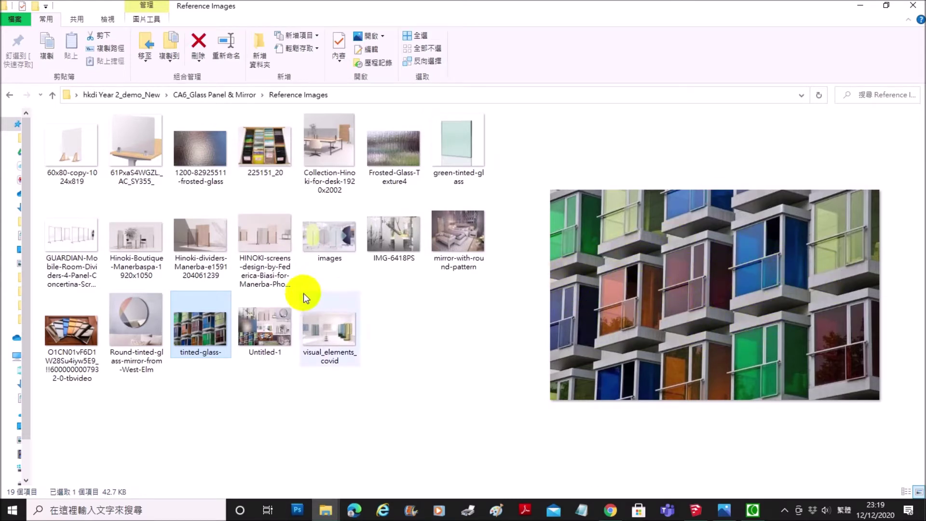
left_click(321, 329)
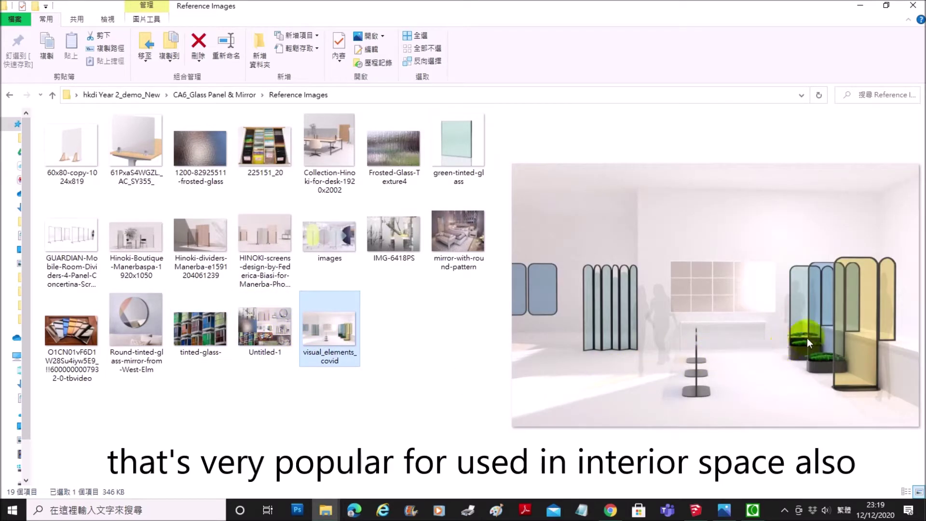
left_click(264, 357)
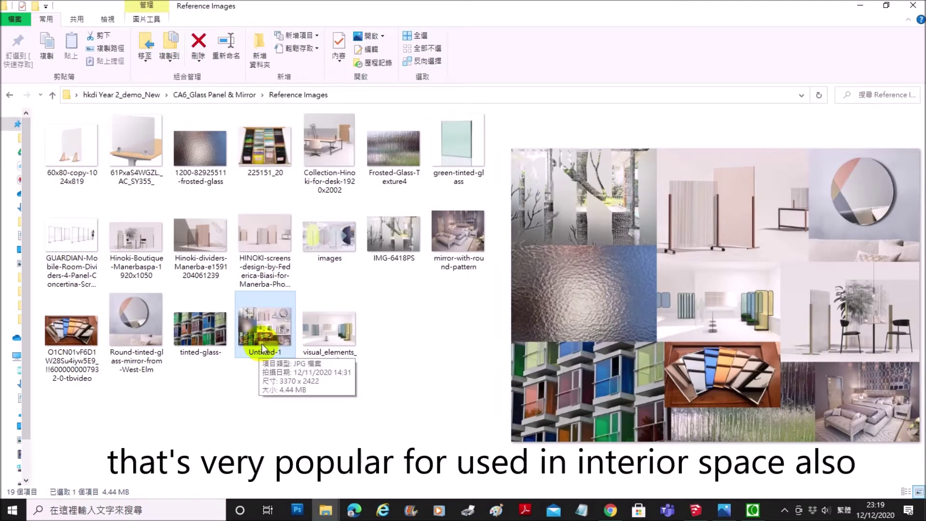
double_click(278, 332)
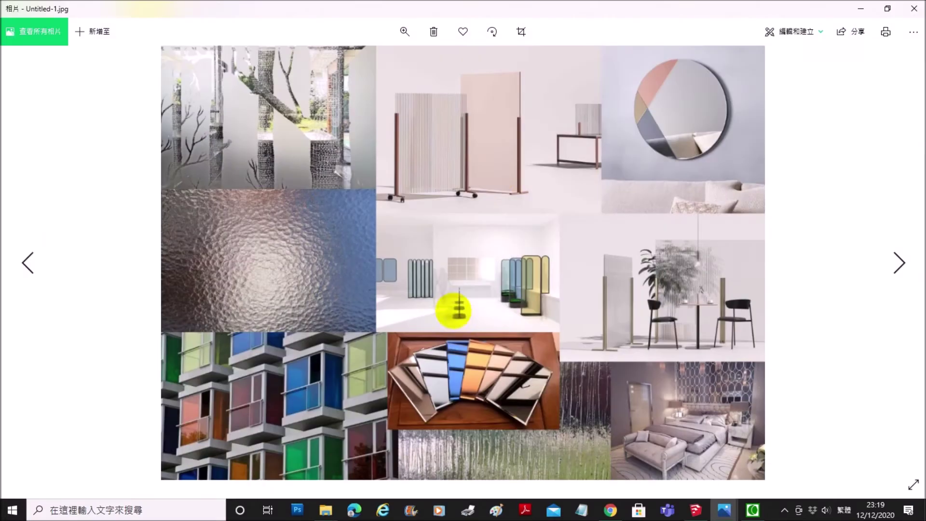
left_click(913, 484)
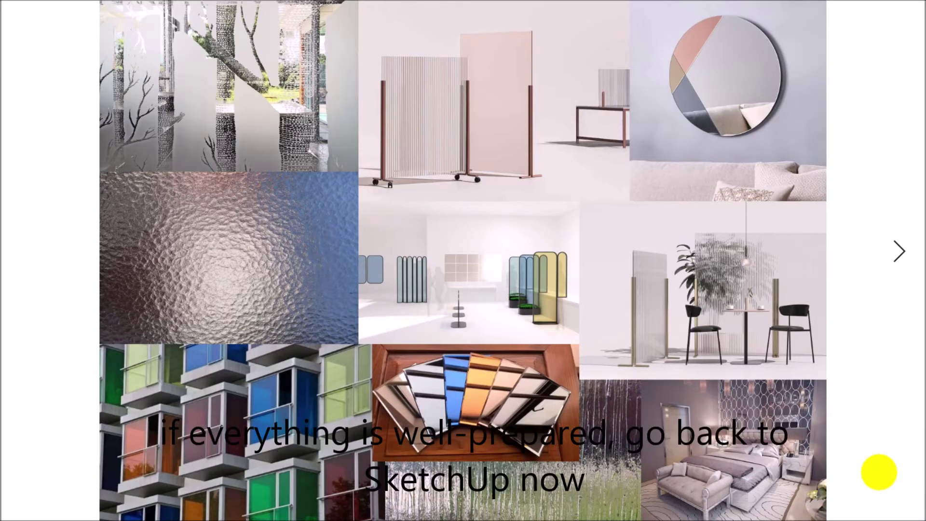
key("Escape")
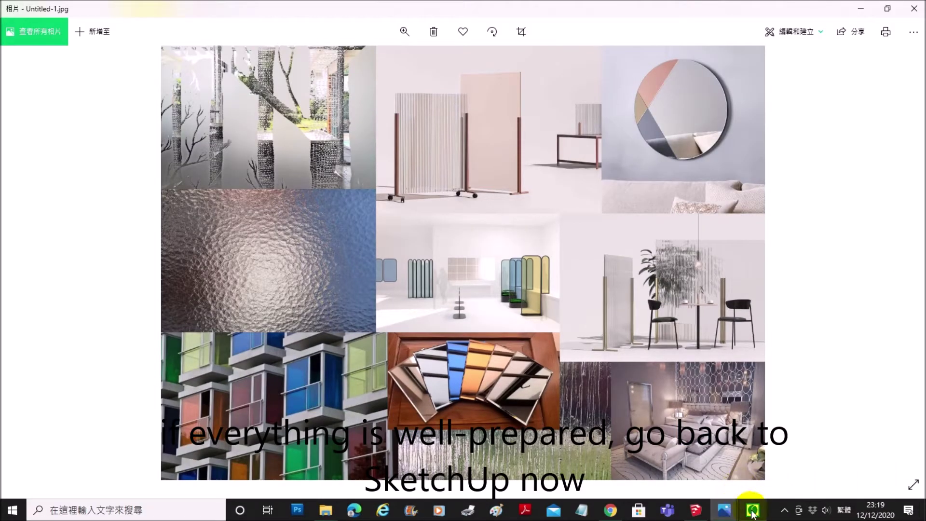
left_click(696, 511)
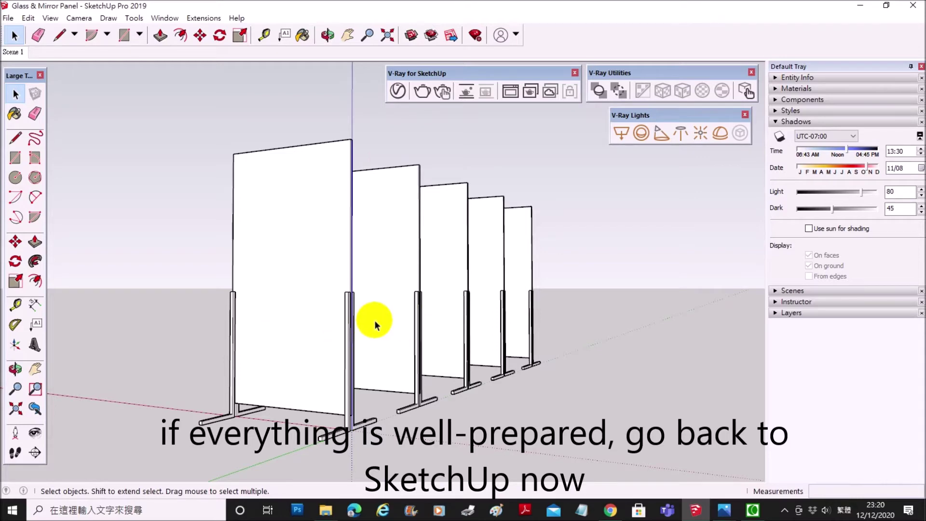
Step: Orbit around the five panels on stands and select the front panel
middle_click_drag(375, 328, 283, 325)
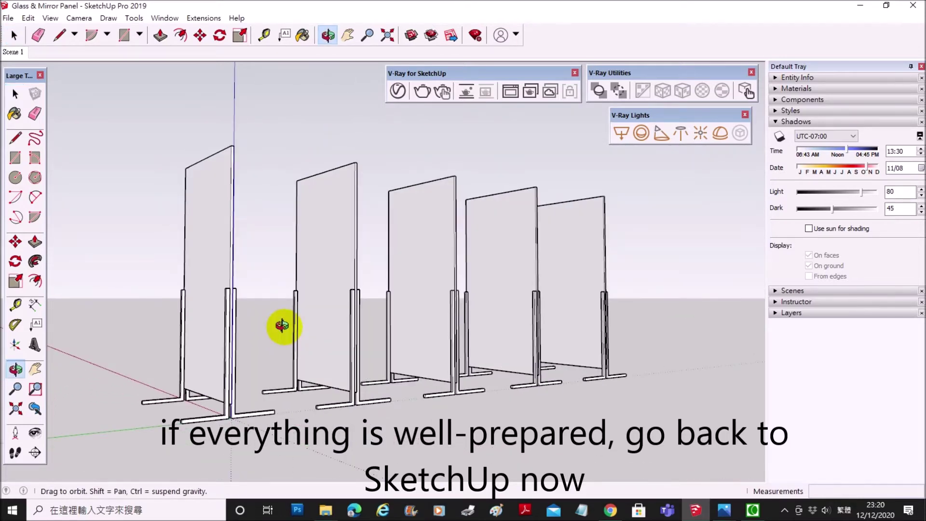
middle_click_drag(282, 325, 407, 327)
middle_click_drag(334, 414, 323, 443)
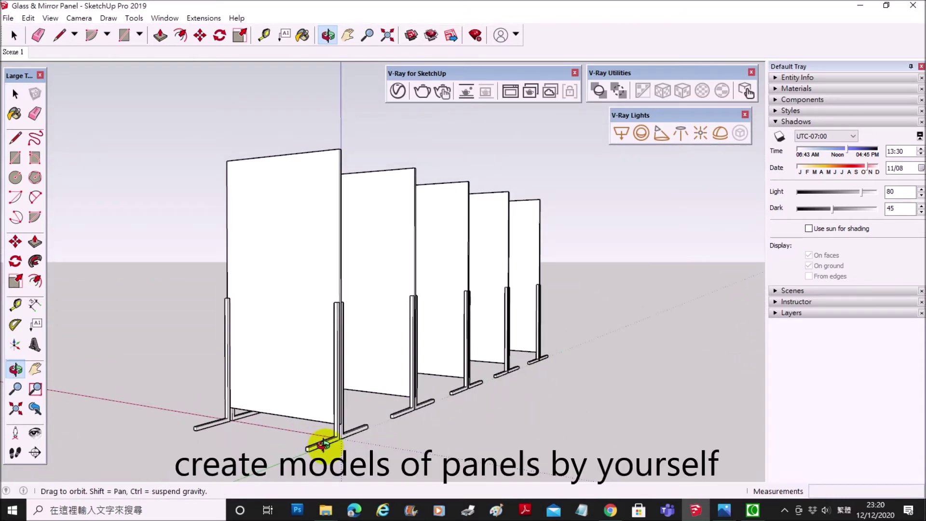
left_click(301, 259)
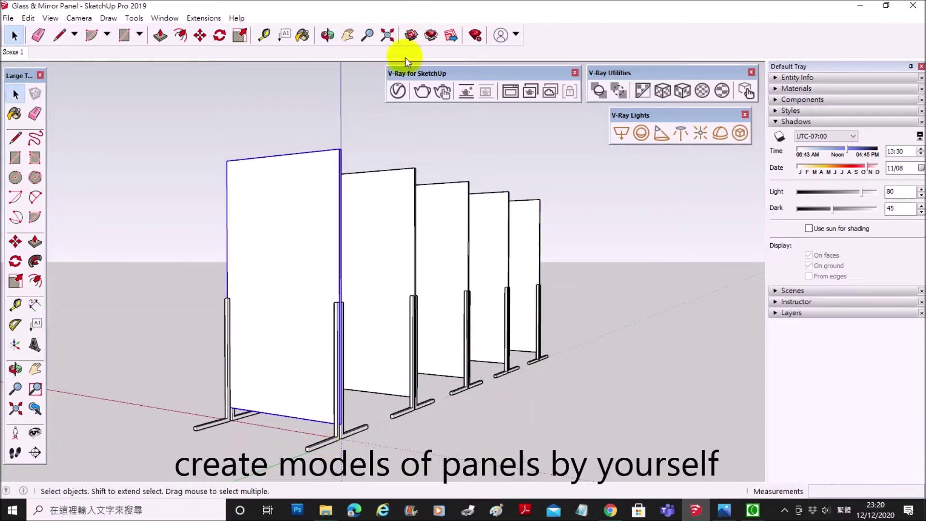
left_click(398, 90)
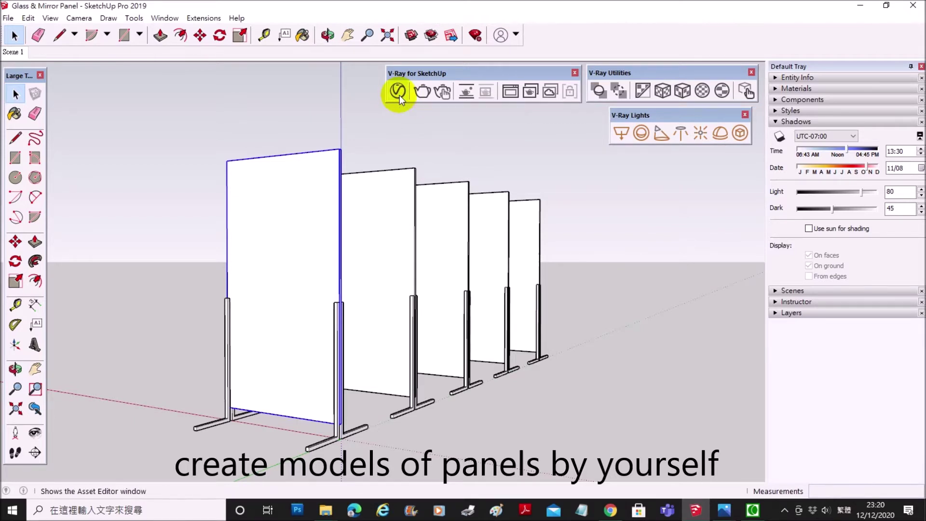
Step: Browse the V-Ray library's Materials > Glass category and pick the plain Glass material
left_click_drag(409, 62, 406, 90)
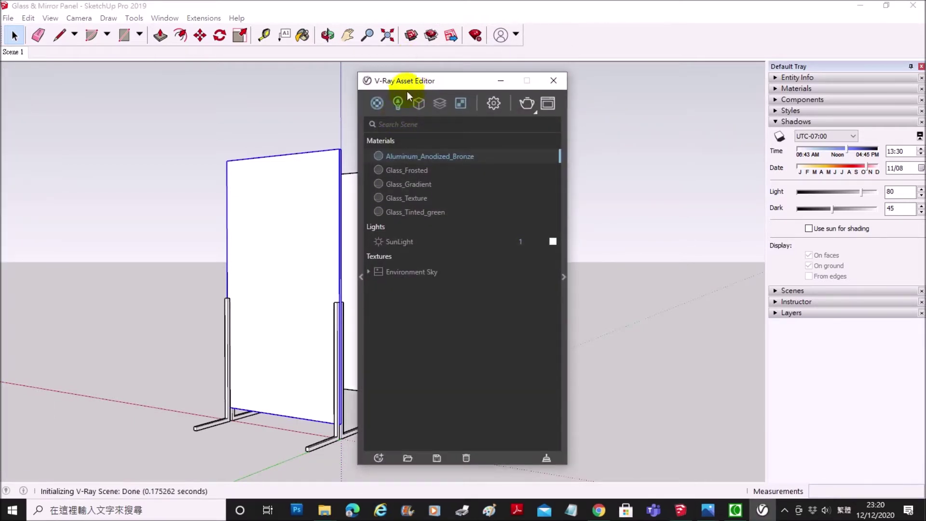
left_click(361, 257)
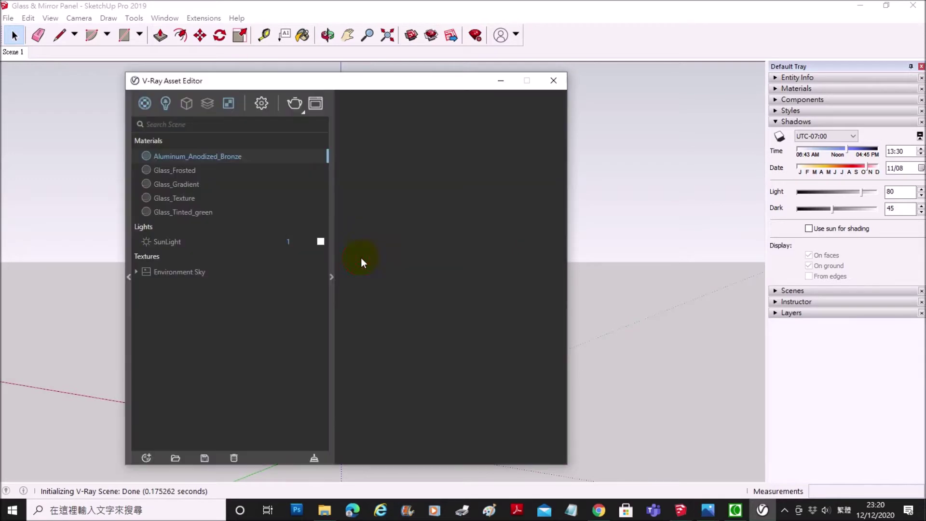
left_click(138, 109)
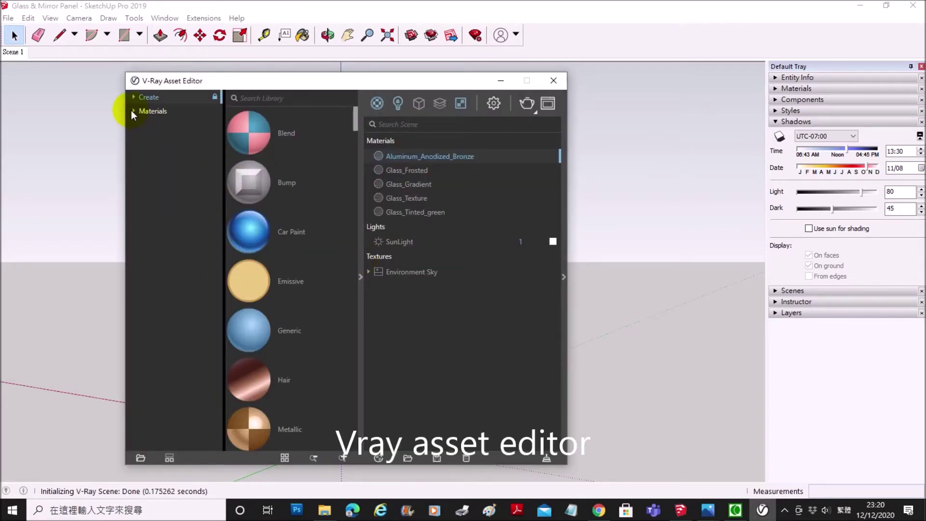
left_click(131, 111)
left_click(152, 236)
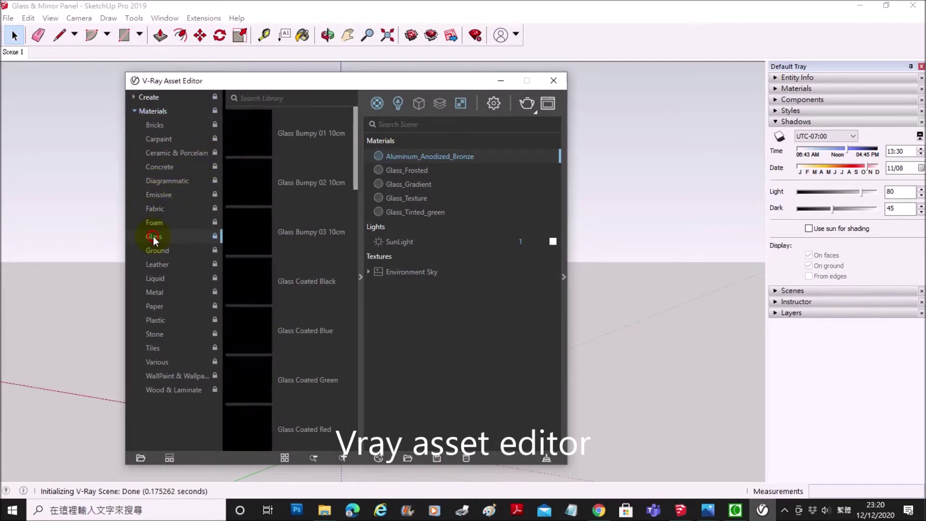
mouse_move(357, 170)
left_mouse_down()
mouse_move(347, 256)
mouse_move(358, 397)
left_mouse_up()
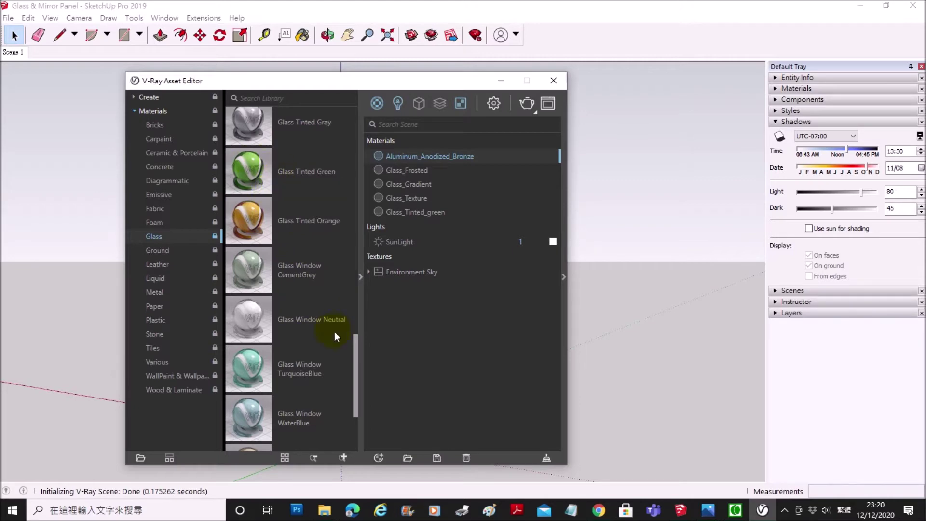
left_click_drag(354, 343, 359, 383)
left_click(244, 371)
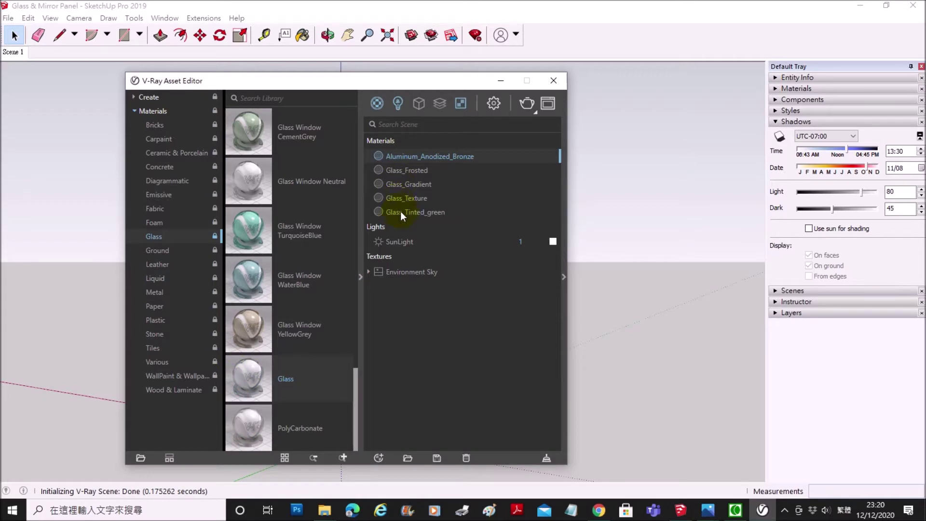
left_click(204, 19)
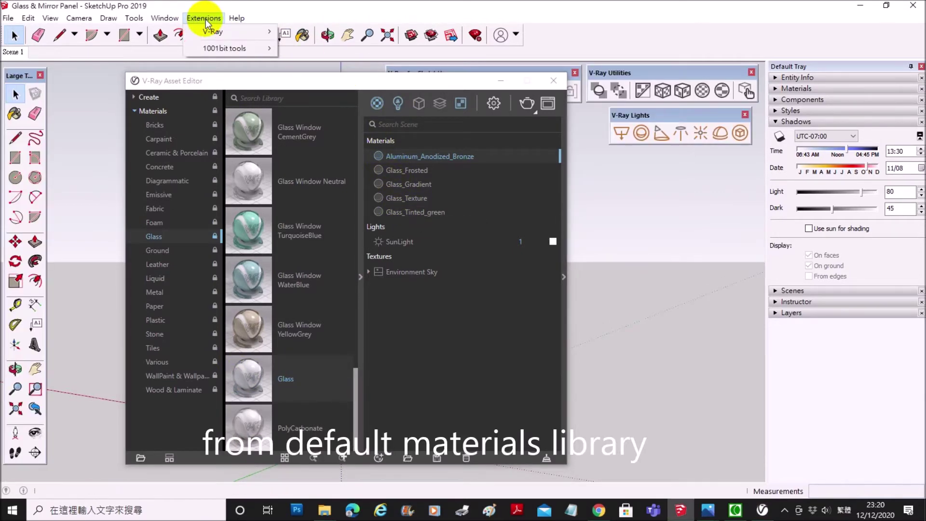
Step: Purge unused items and fix problems from Model Info's Statistics page
left_click(165, 18)
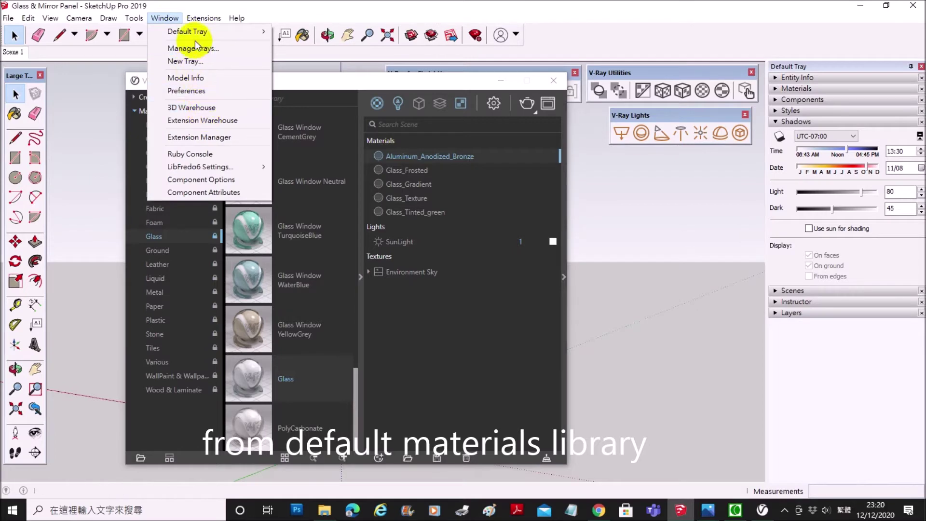
left_click(195, 80)
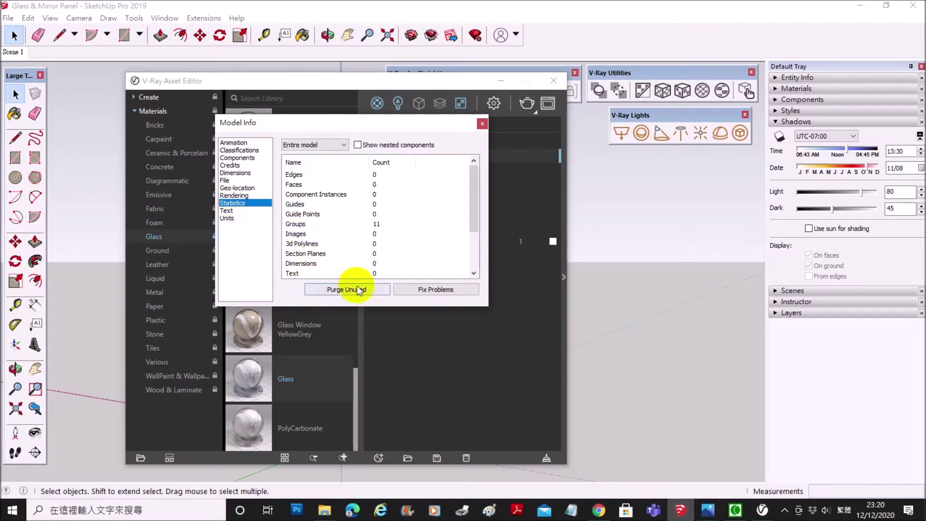
left_click(357, 289)
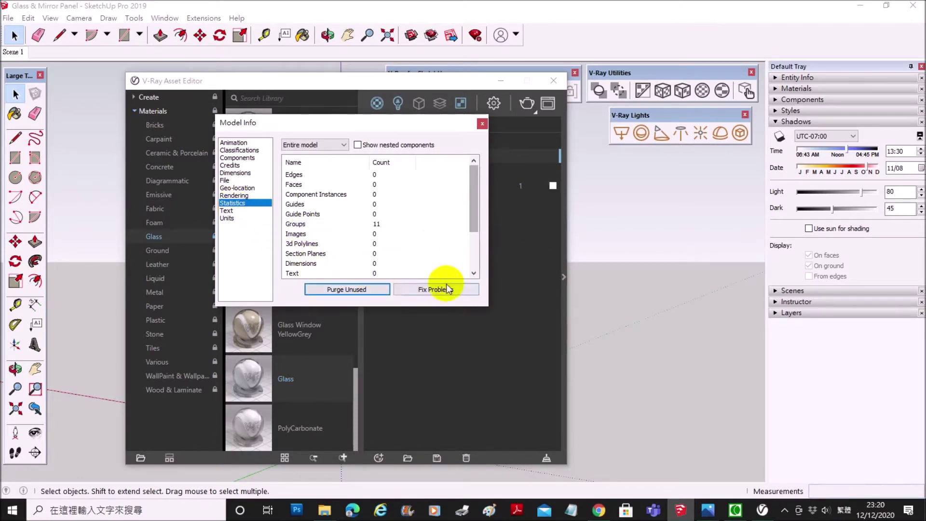
left_click(413, 288)
left_click(467, 280)
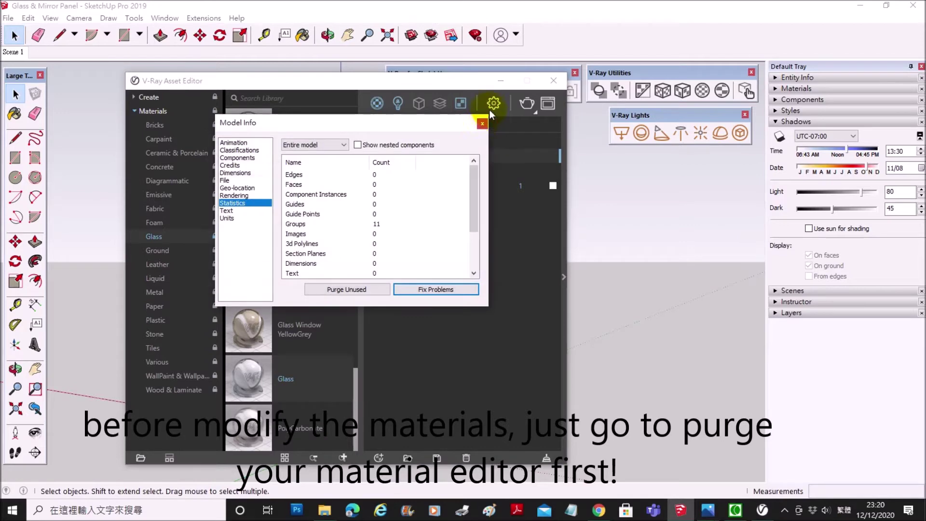
left_click(485, 115)
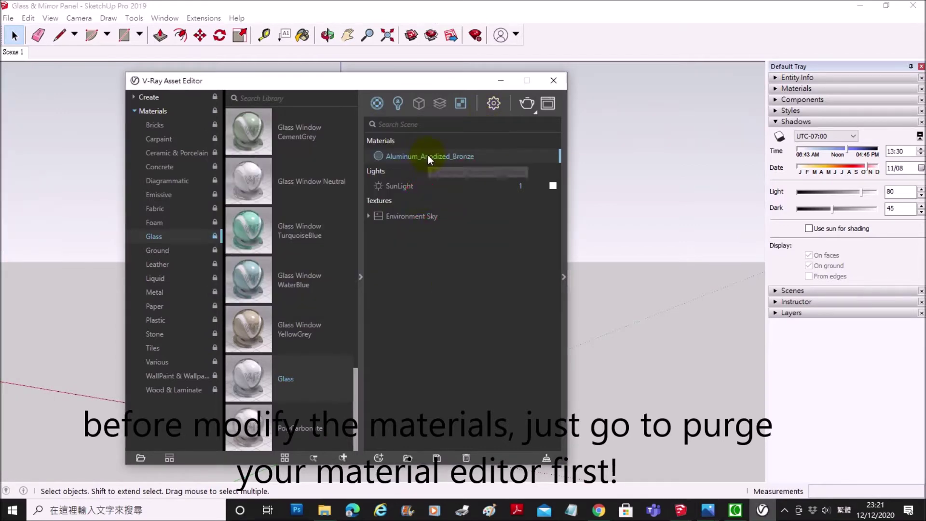
Step: Add the library Glass material to the scene's Materials list
mouse_move(424, 81)
left_mouse_down()
mouse_move(155, 244)
mouse_move(480, 151)
mouse_move(646, 153)
mouse_move(461, 64)
left_mouse_up()
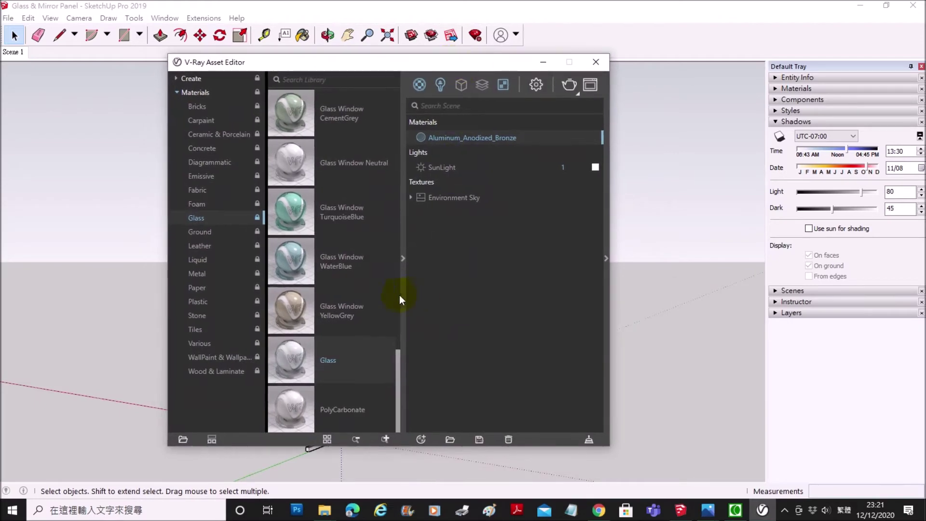
left_click_drag(306, 356, 470, 285)
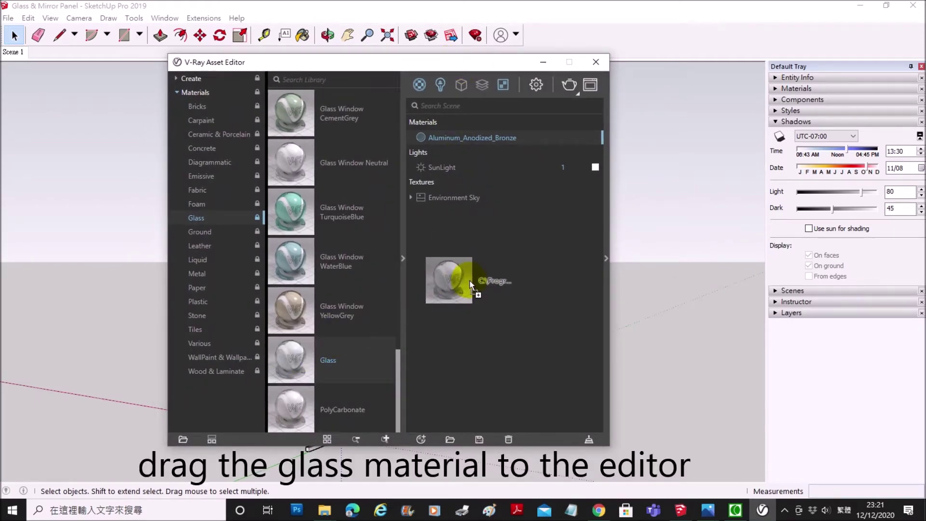
left_click_drag(470, 280, 469, 280)
left_click(419, 86)
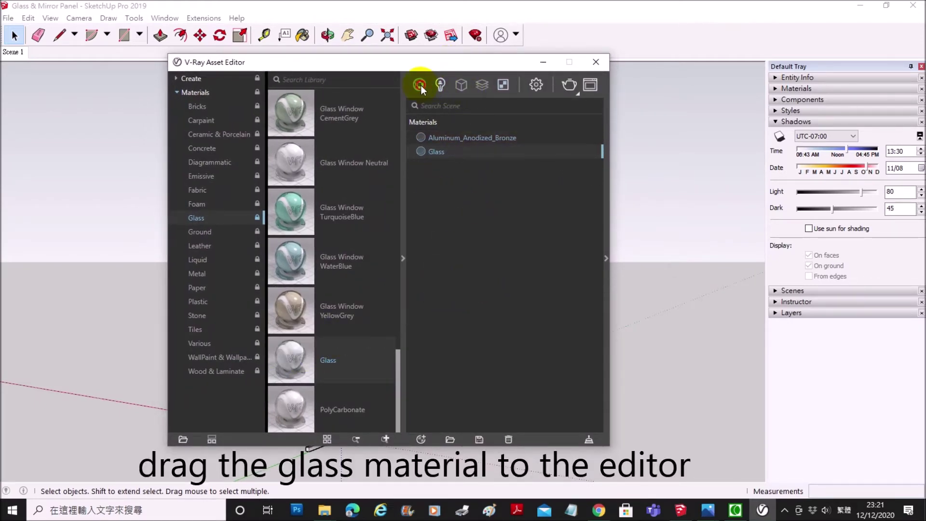
left_click_drag(434, 65, 728, 85)
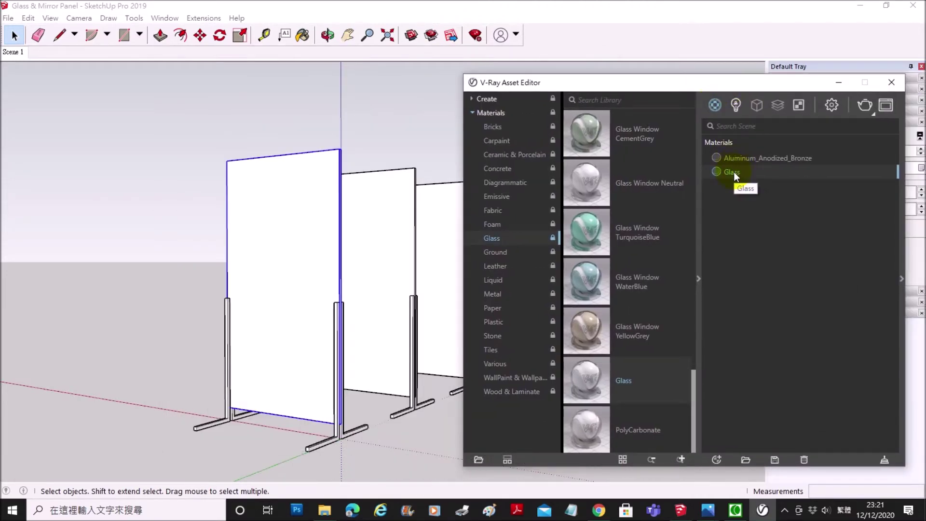
Step: Rename the scene Glass material to Glass_Tinted and open its settings
right_click(734, 172)
left_click(772, 228)
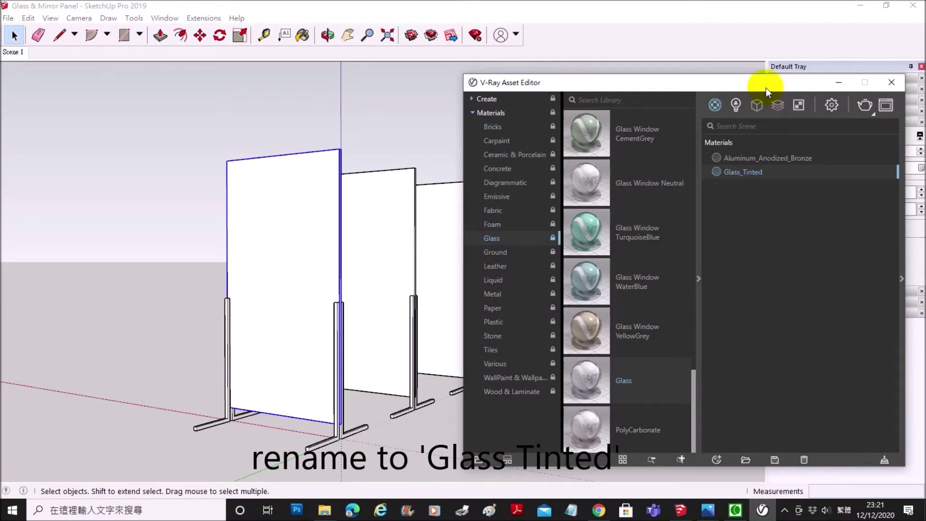
left_click_drag(766, 88, 477, 96)
left_click(612, 250)
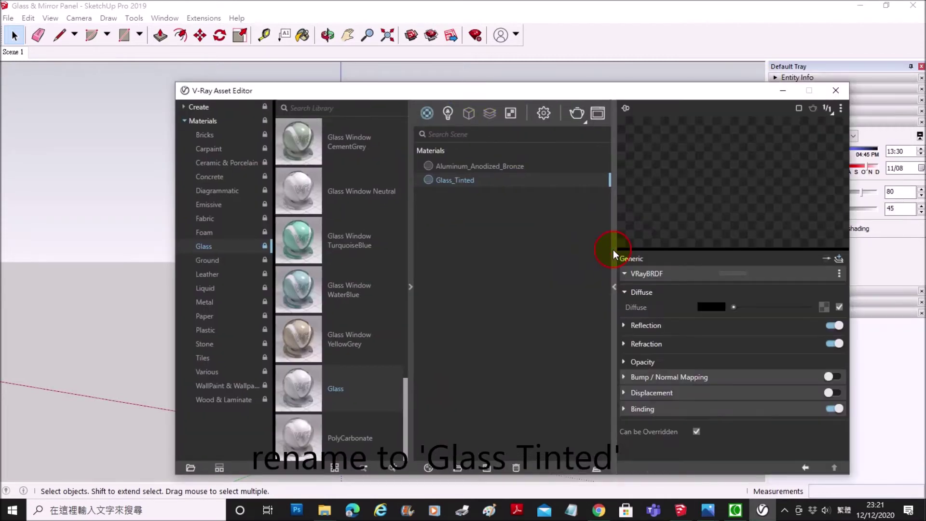
Step: In Refraction, set Glass_Tinted's fog colour to bright green and fog multiplier to 0.208
left_click_drag(678, 95, 594, 79)
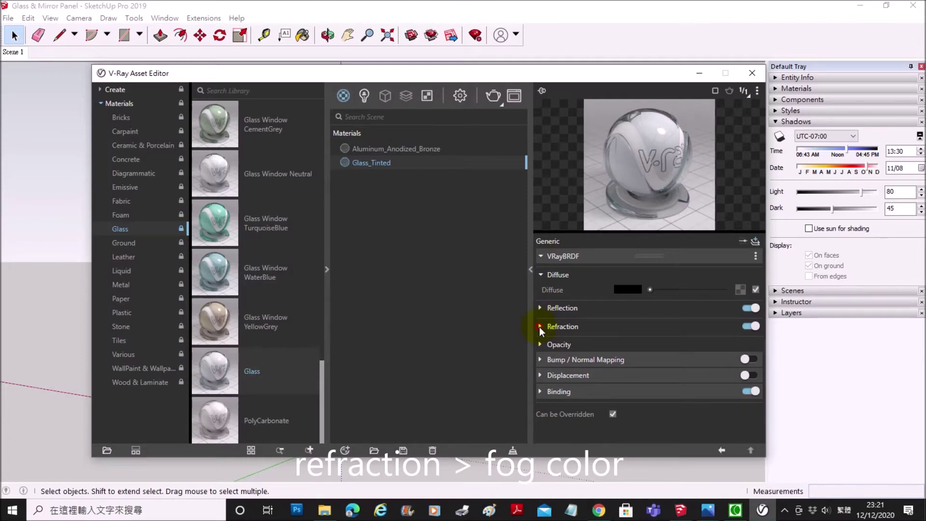
left_click(539, 326)
mouse_move(596, 75)
left_mouse_down()
mouse_move(776, 60)
mouse_move(682, 65)
left_mouse_up()
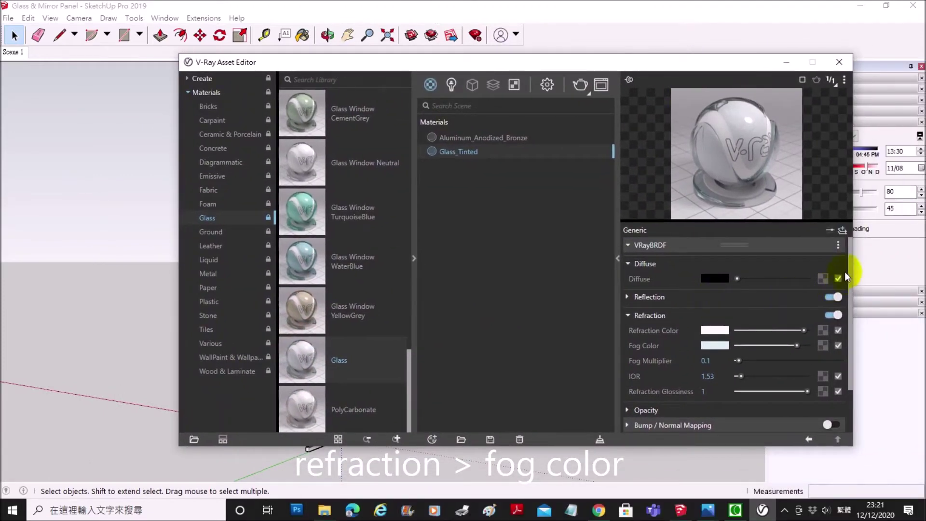
left_click_drag(849, 265, 850, 310)
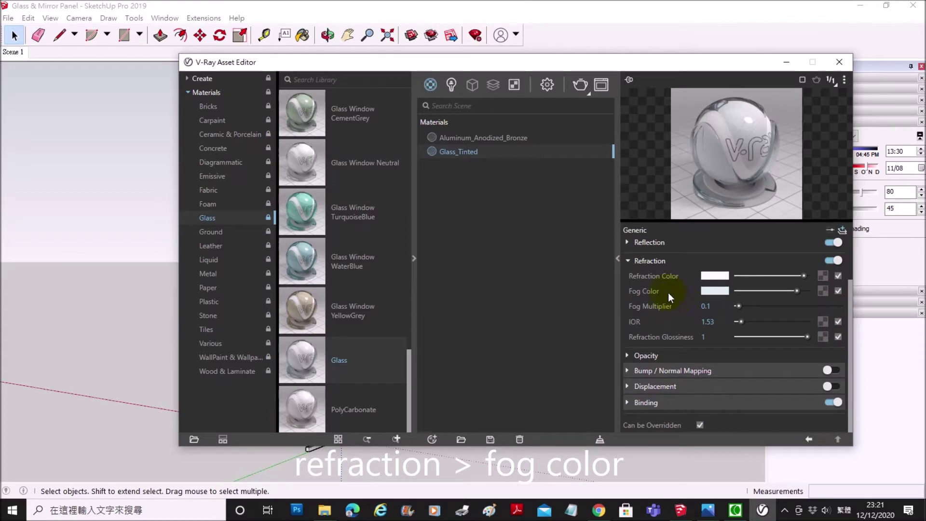
left_click(713, 292)
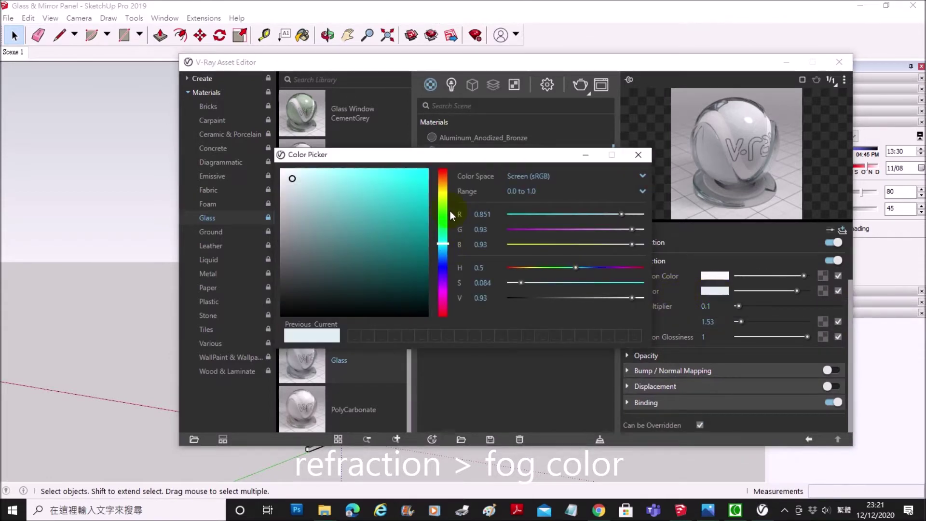
left_click(444, 213)
mouse_move(389, 203)
left_mouse_down()
mouse_move(395, 168)
mouse_move(428, 172)
left_mouse_up()
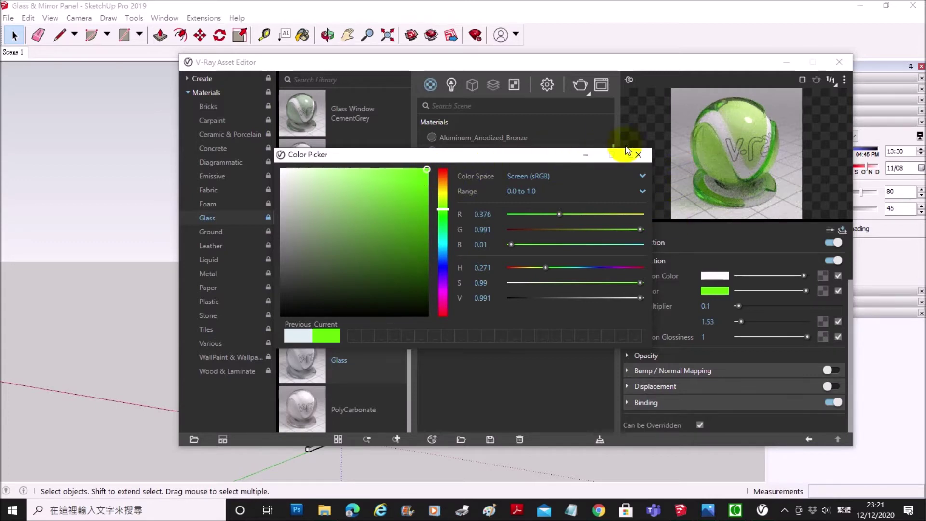
left_click(639, 154)
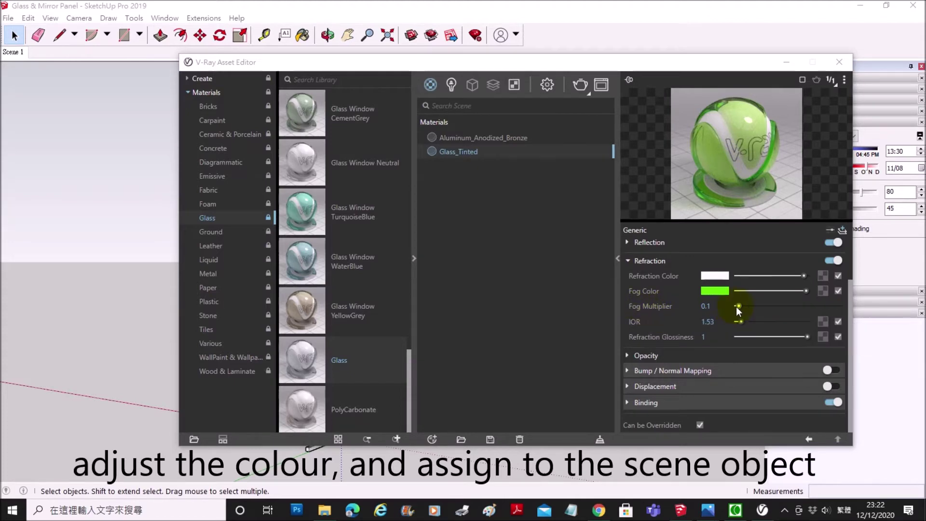
mouse_move(738, 305)
left_mouse_down()
mouse_move(823, 307)
mouse_move(740, 306)
left_mouse_up()
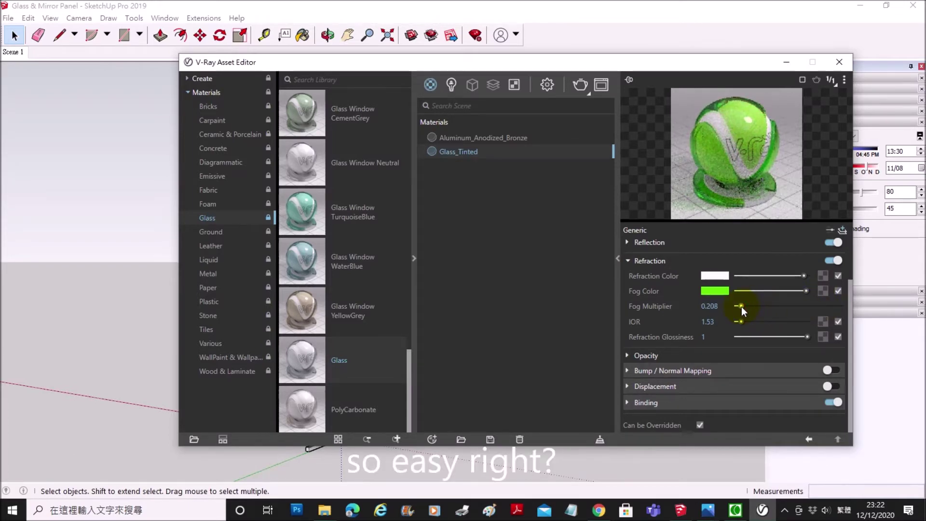
mouse_move(600, 62)
left_mouse_down()
mouse_move(731, 123)
mouse_move(786, 96)
left_mouse_up()
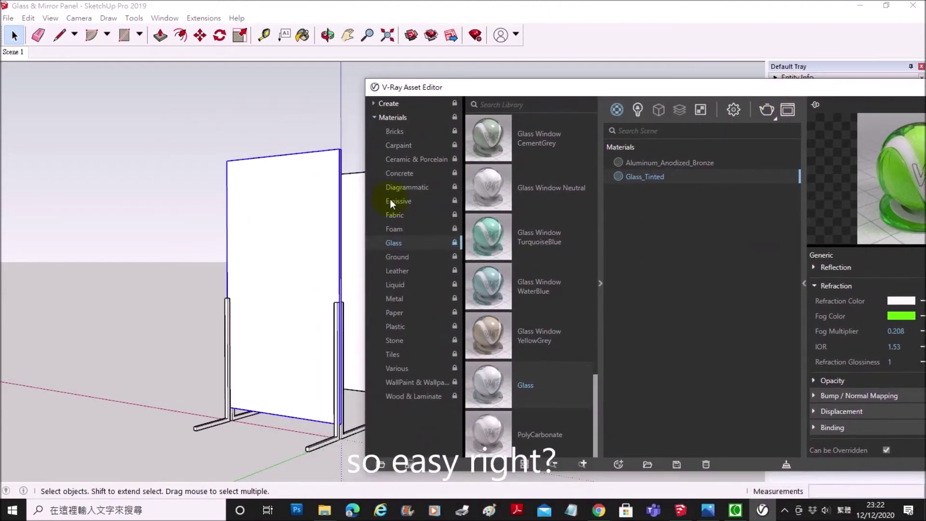
Step: Apply Glass_Tinted to the front left panel and move the Asset Editor to check it
right_click(649, 175)
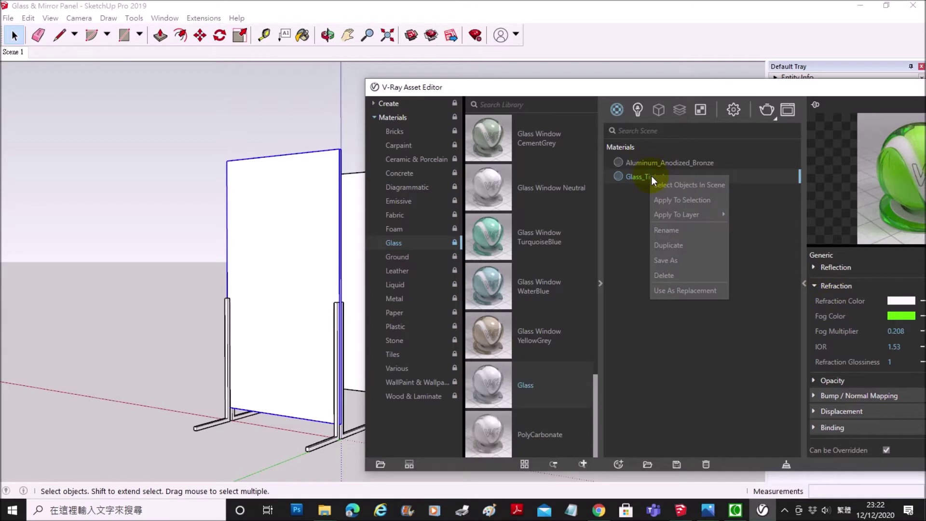
left_click(678, 198)
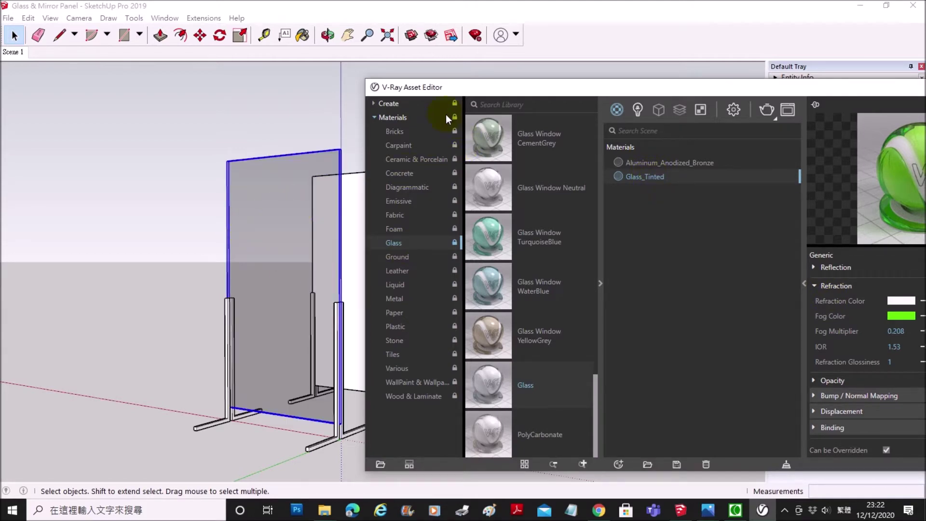
left_click_drag(487, 92, 682, 285)
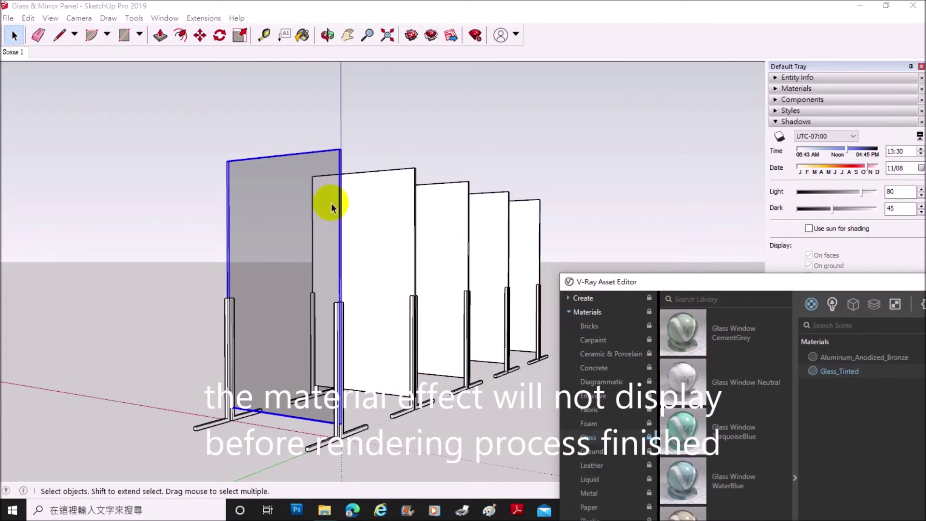
left_click(547, 8)
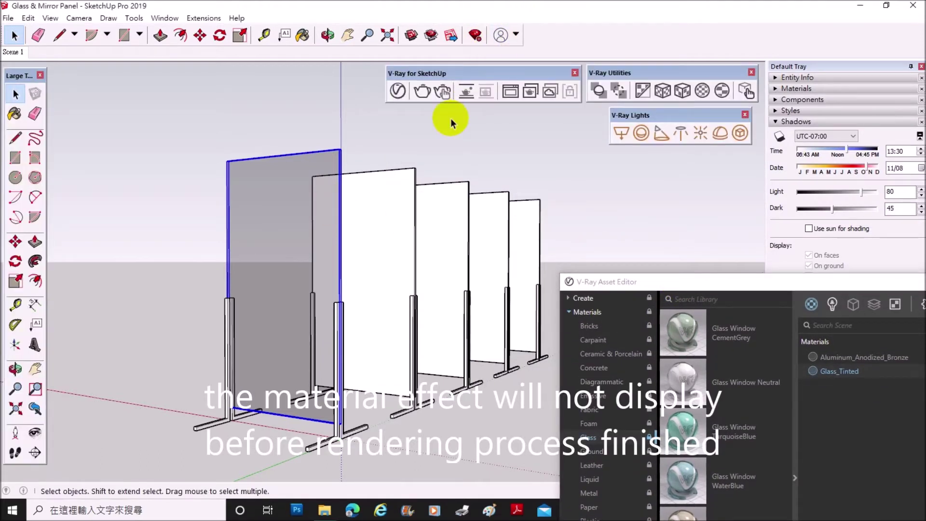
left_click(400, 91)
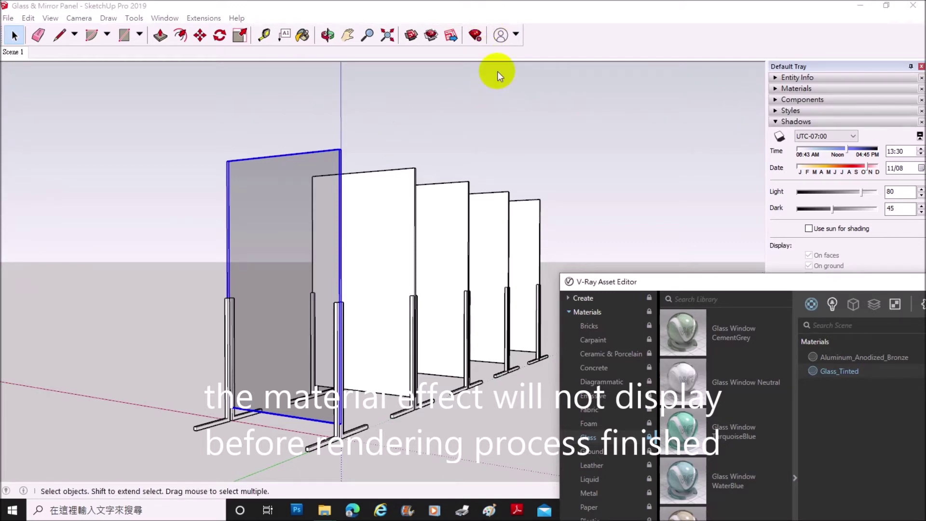
left_click_drag(656, 280, 272, 88)
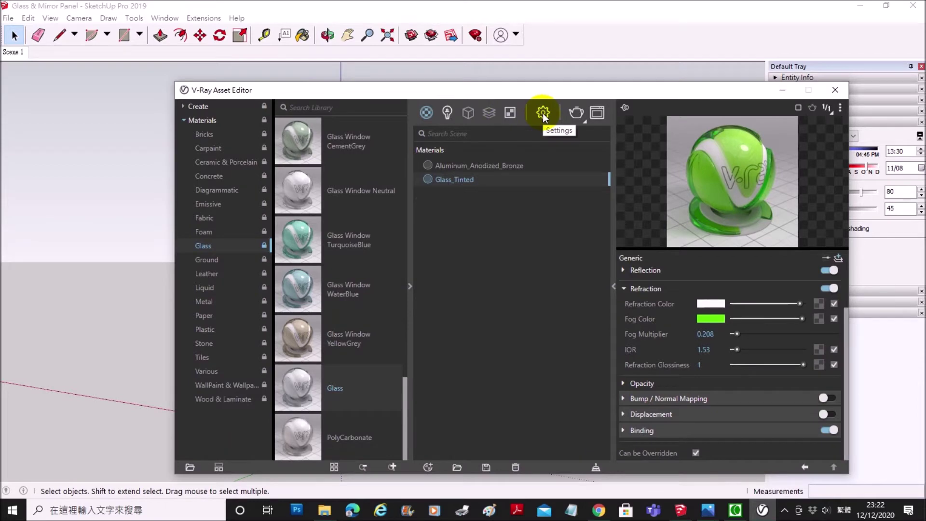
Step: Render from the Settings tab to check the tinted front panel, then select the second panel
left_click(543, 114)
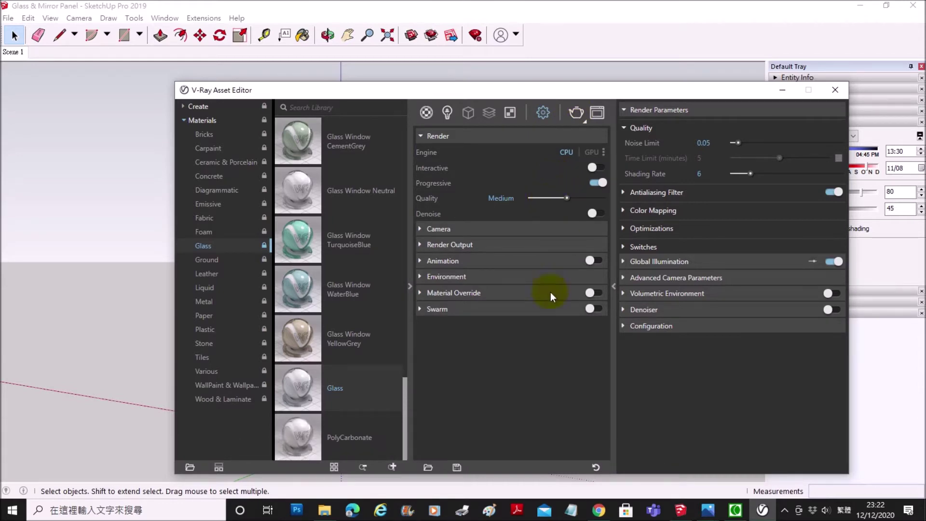
left_click(576, 112)
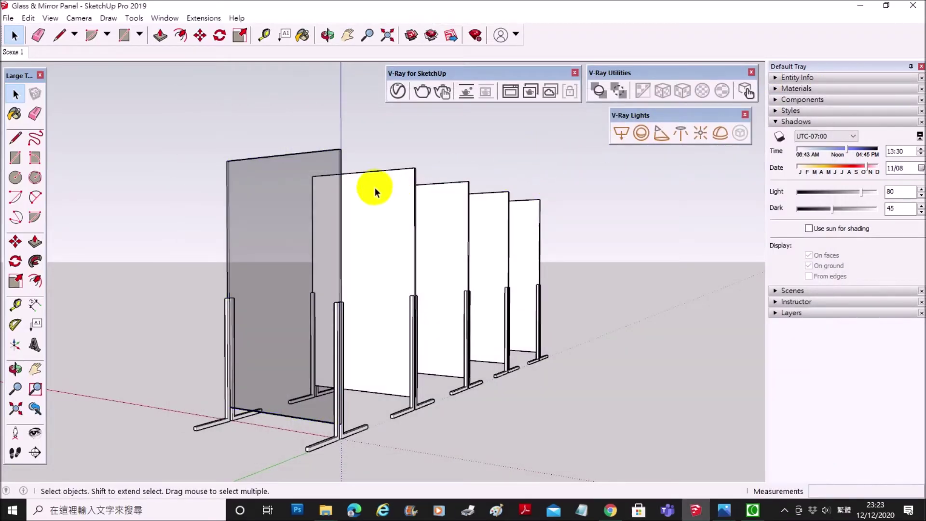
left_click(379, 187)
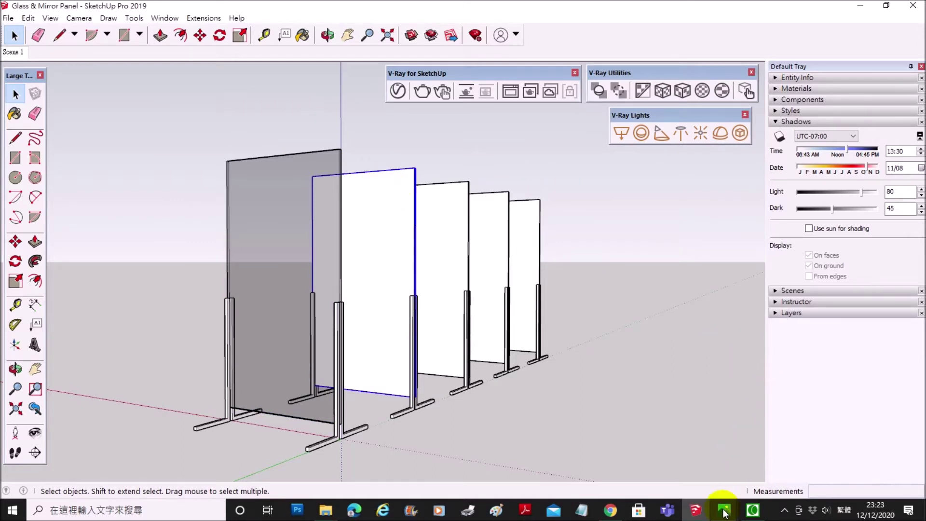
left_click(690, 449)
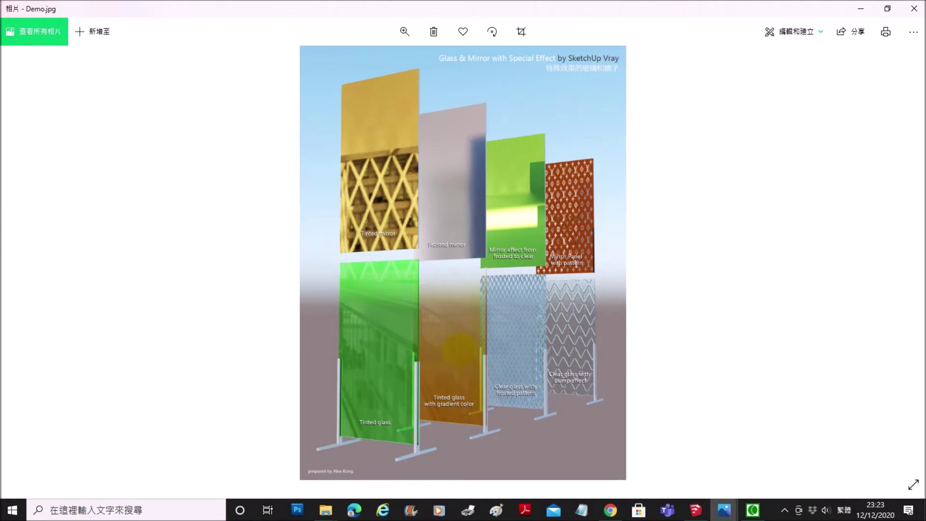
left_click(695, 510)
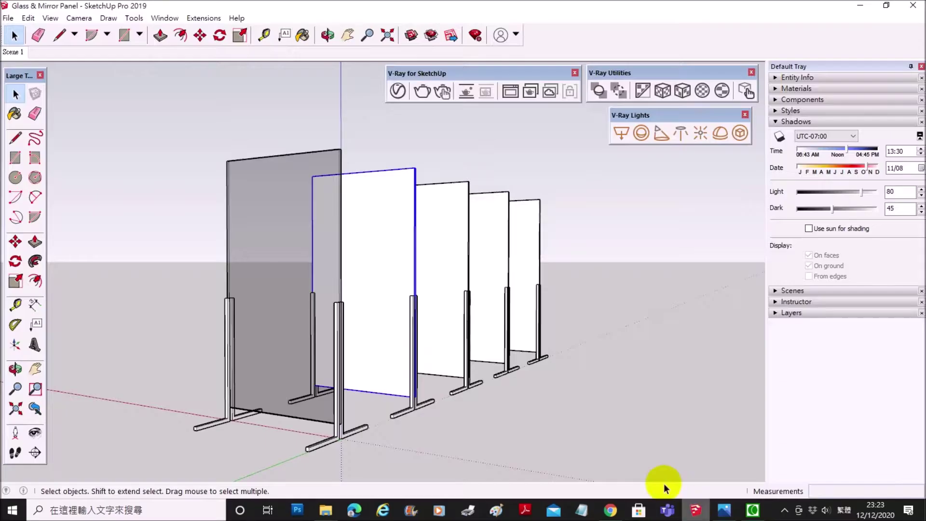
Step: Drag the library Glass material into the scene list and rename it 'Glass_Tinted with Gradient'
left_click(397, 90)
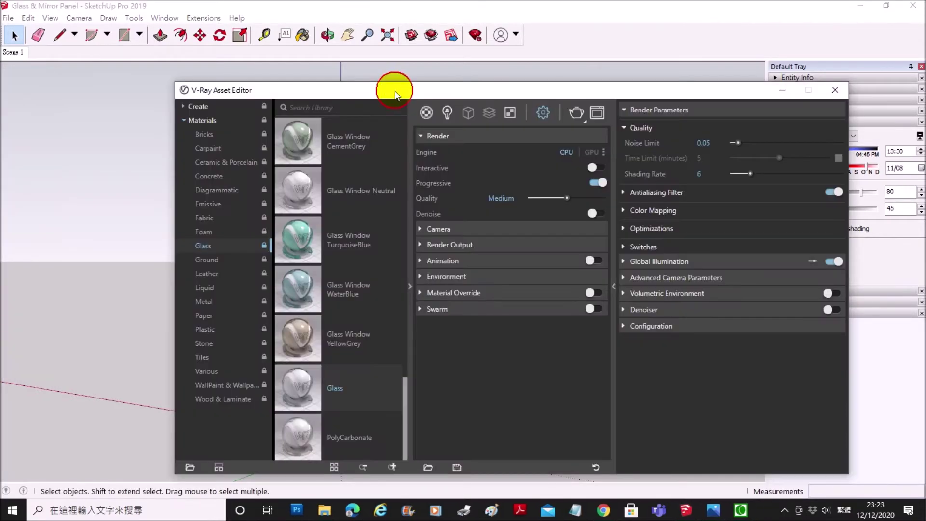
left_click(426, 113)
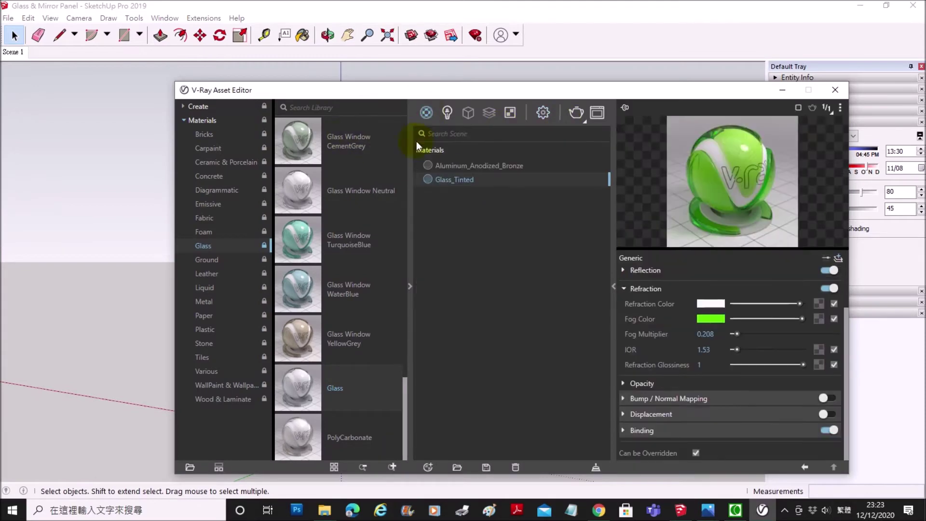
left_click_drag(309, 387, 516, 269)
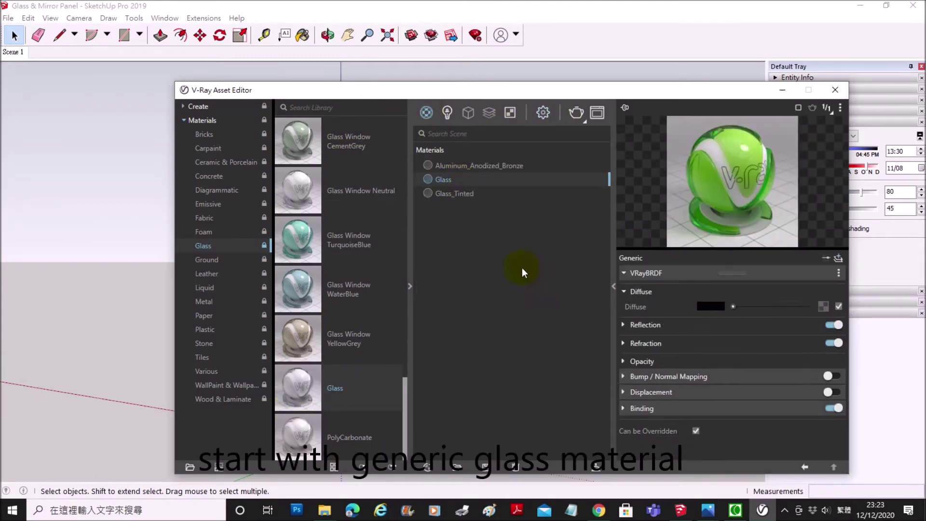
right_click(447, 180)
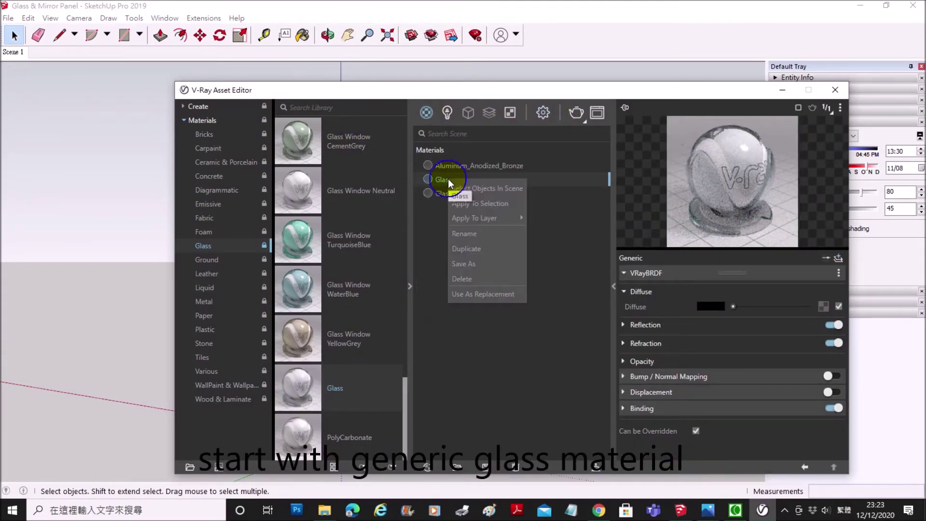
left_click(478, 234)
type("_Ti")
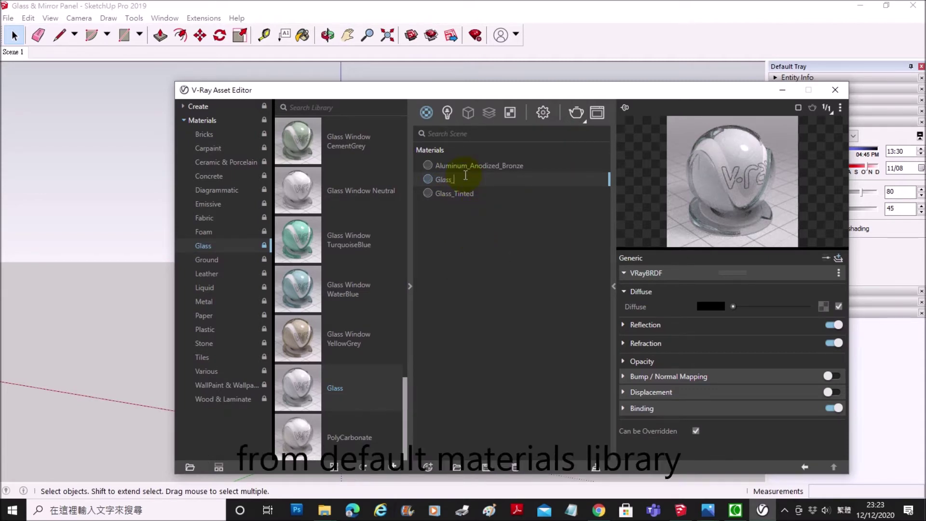
type("nted with ")
type("Gradi")
type("ent")
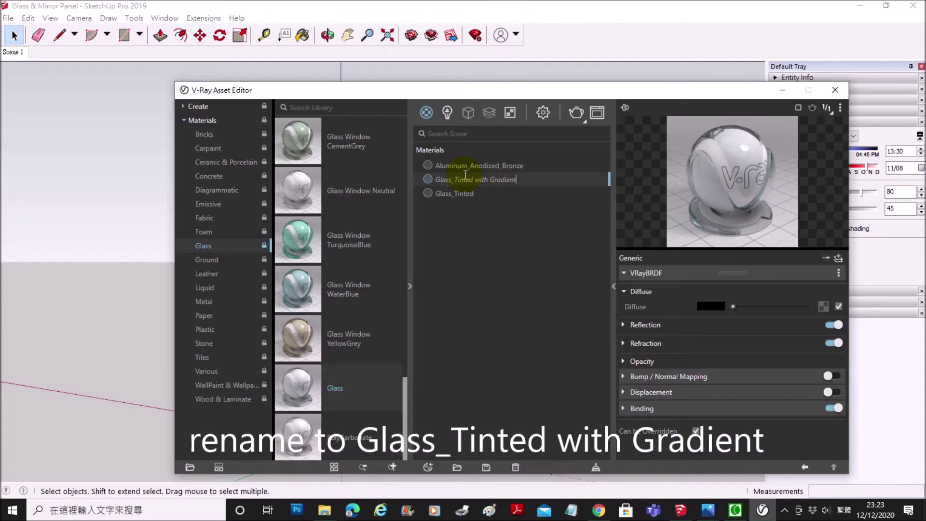
key("Return")
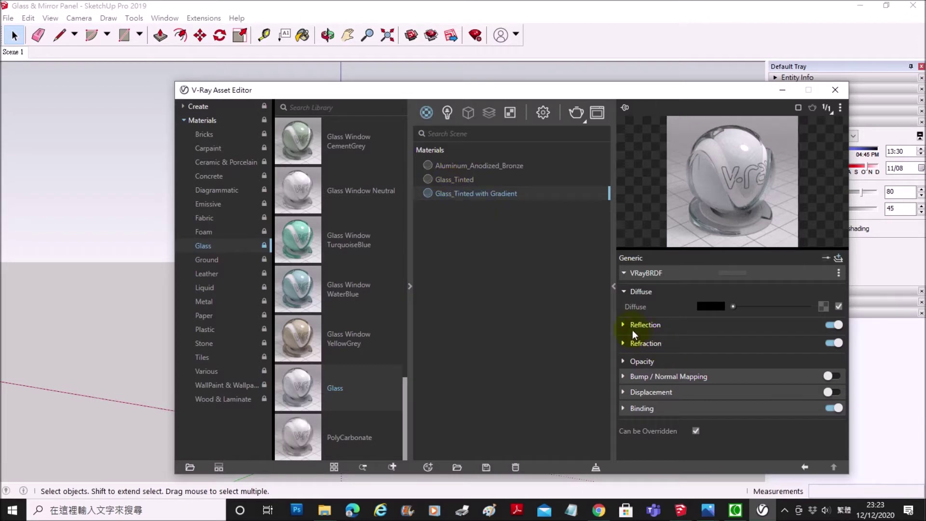
left_click(624, 341)
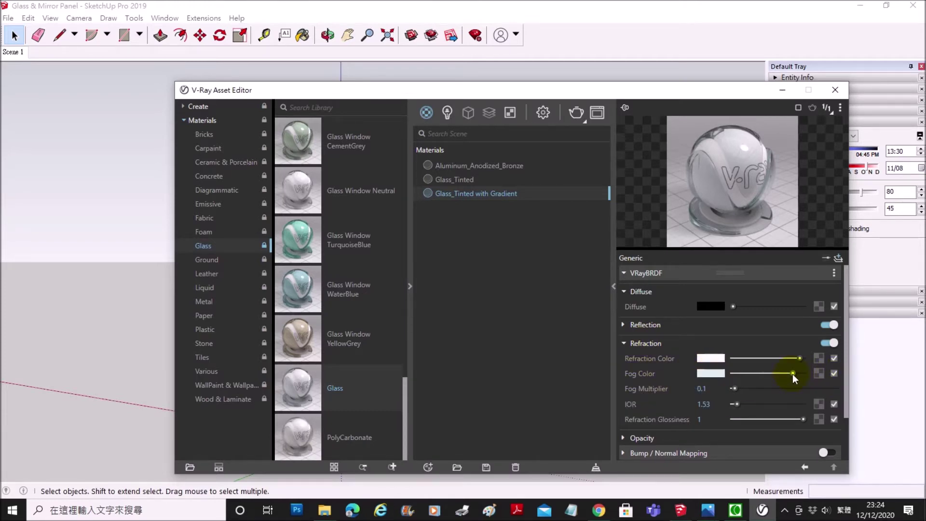
Step: Show the available map types for the material's Refraction Fog Color
left_click(721, 374)
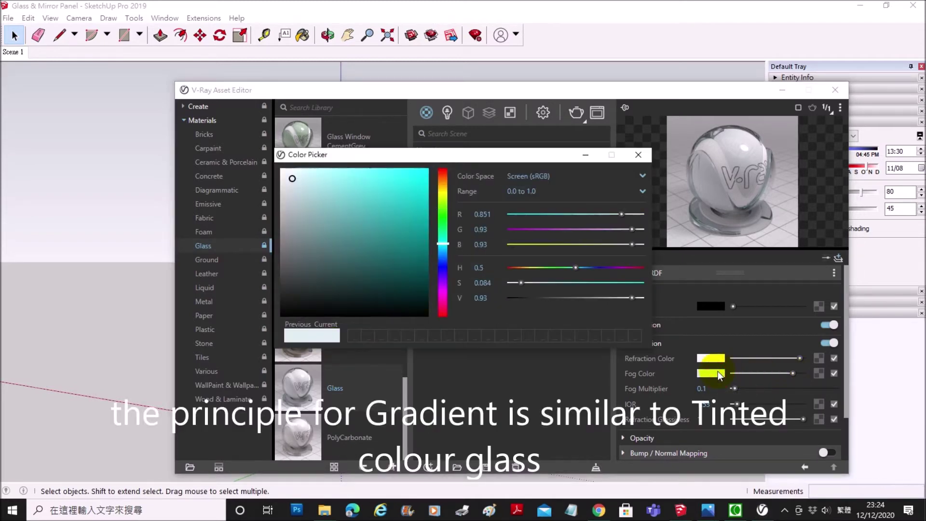
left_click(629, 158)
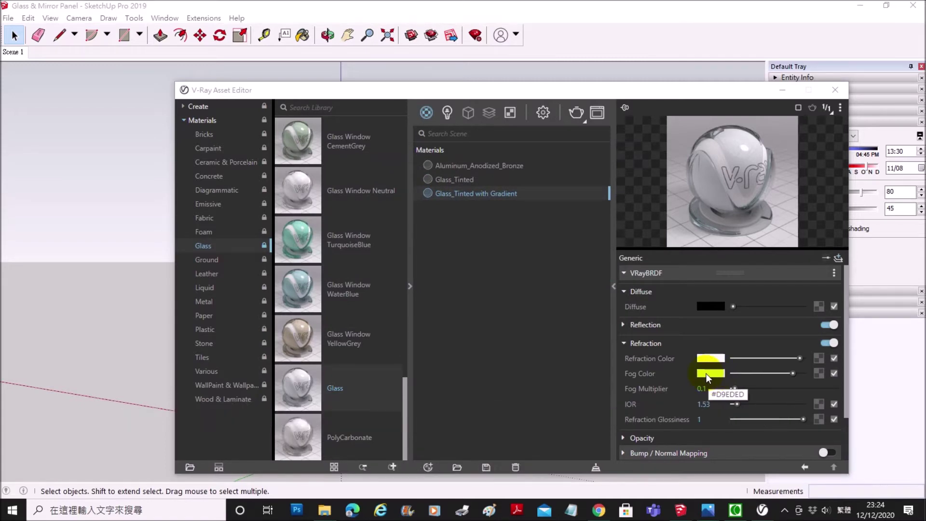
left_click(819, 374)
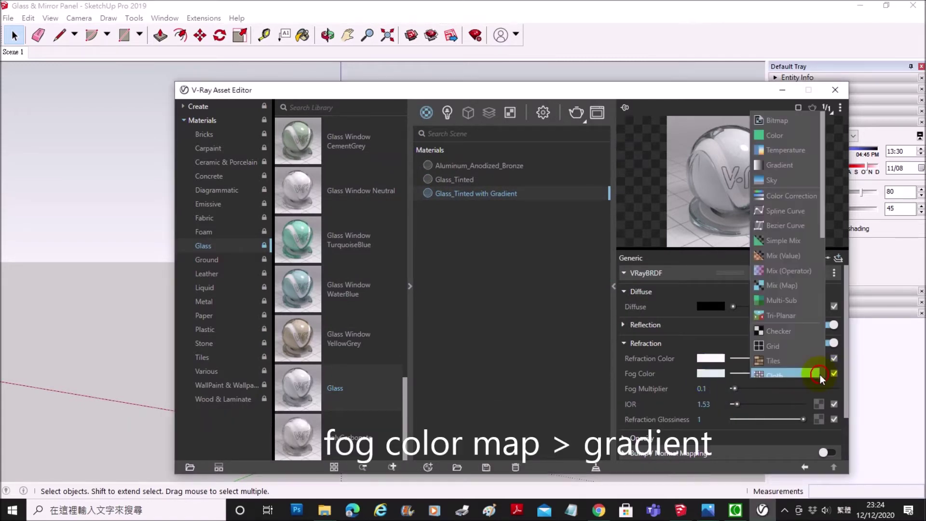
Step: Assign a Gradient map to the fog colour and set its type to V
left_click(791, 165)
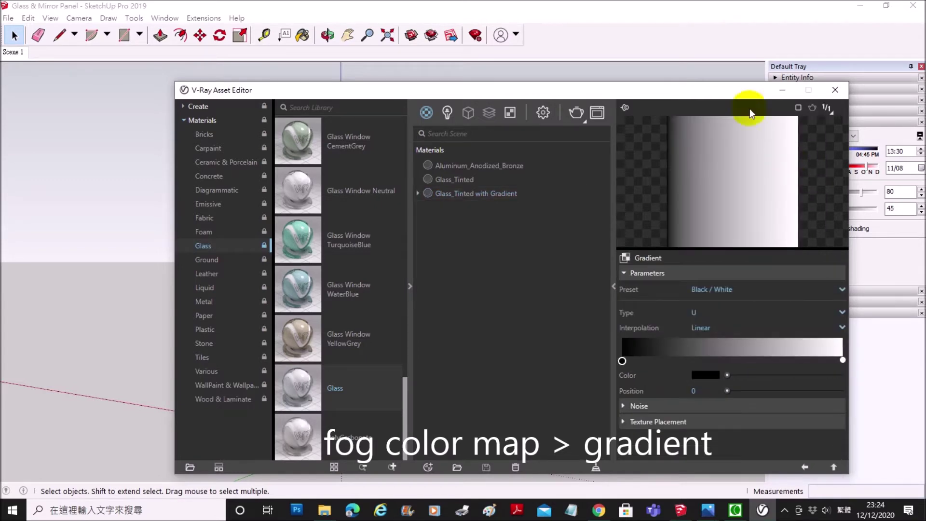
left_click_drag(742, 90, 606, 75)
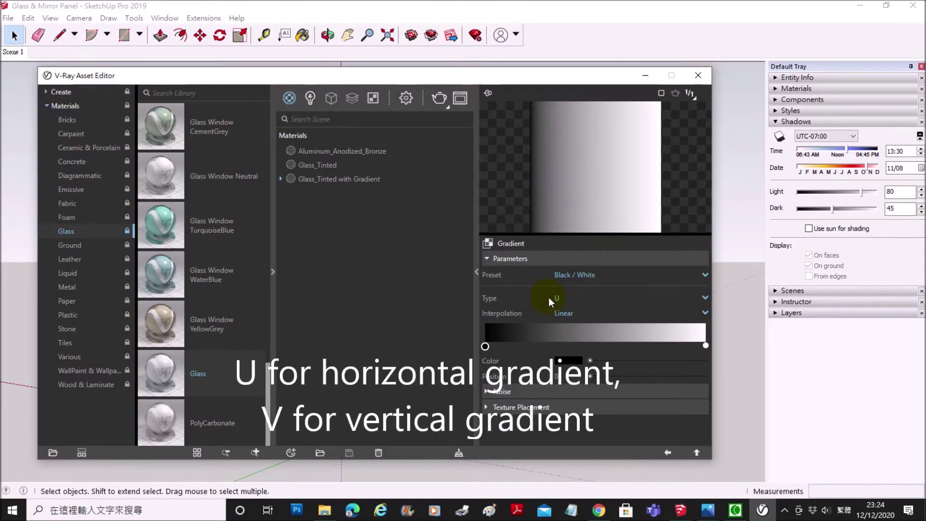
left_click(635, 300)
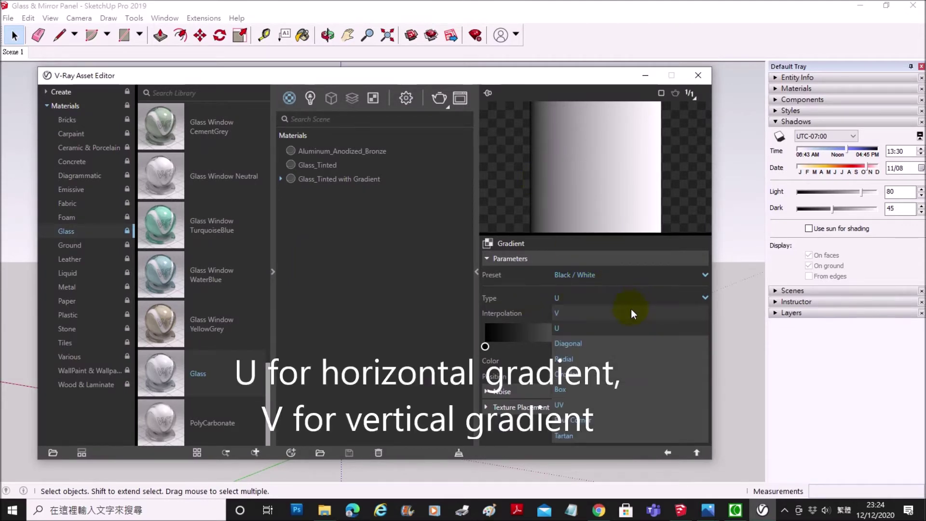
left_click(629, 313)
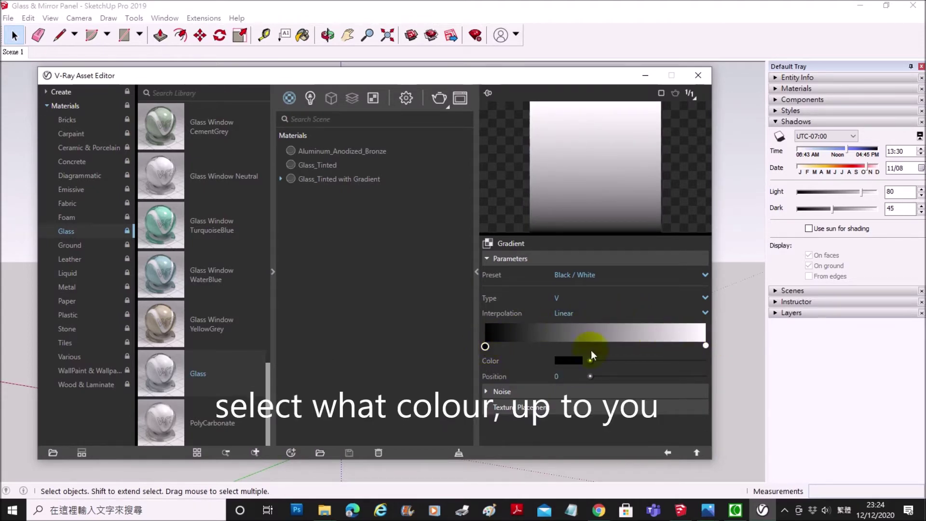
Step: Set the gradient's left stop to a bright, fully saturated orange
left_click(571, 361)
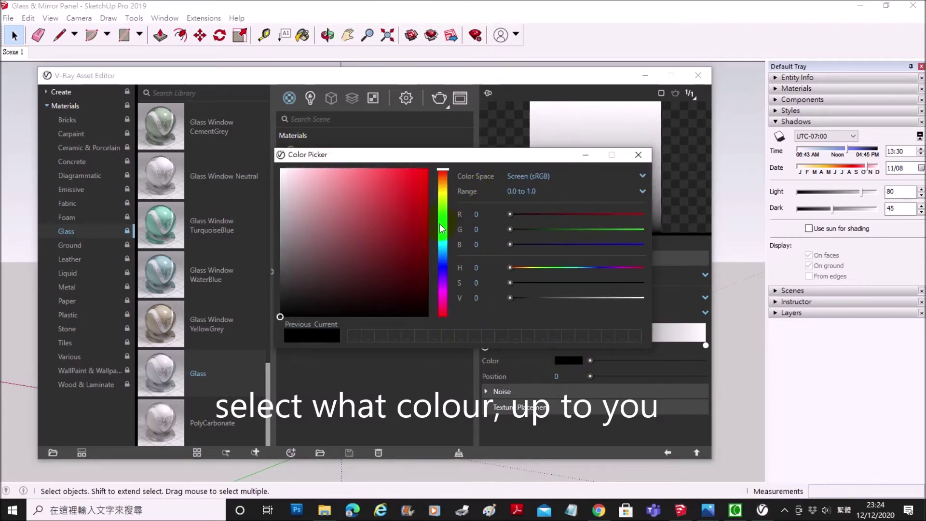
left_click(440, 186)
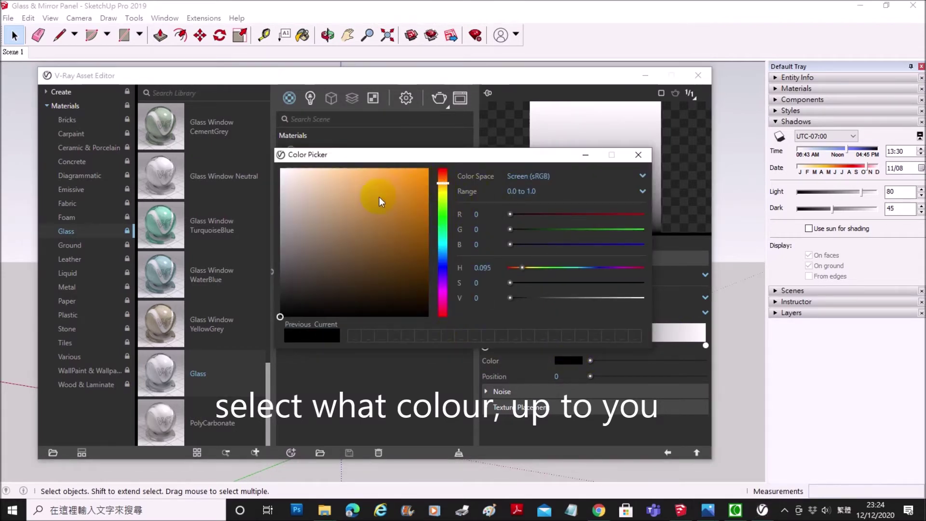
left_click_drag(380, 197, 434, 158)
left_click(428, 172)
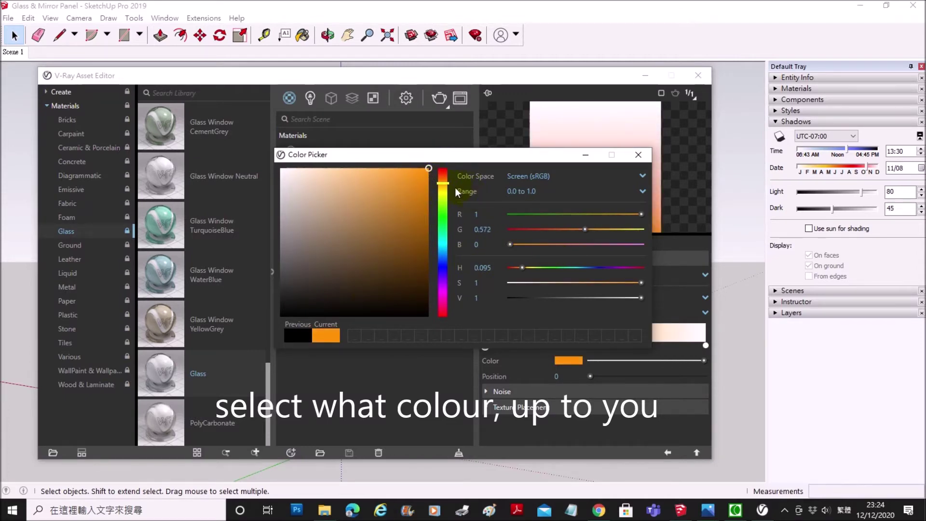
left_click_drag(439, 181, 440, 177)
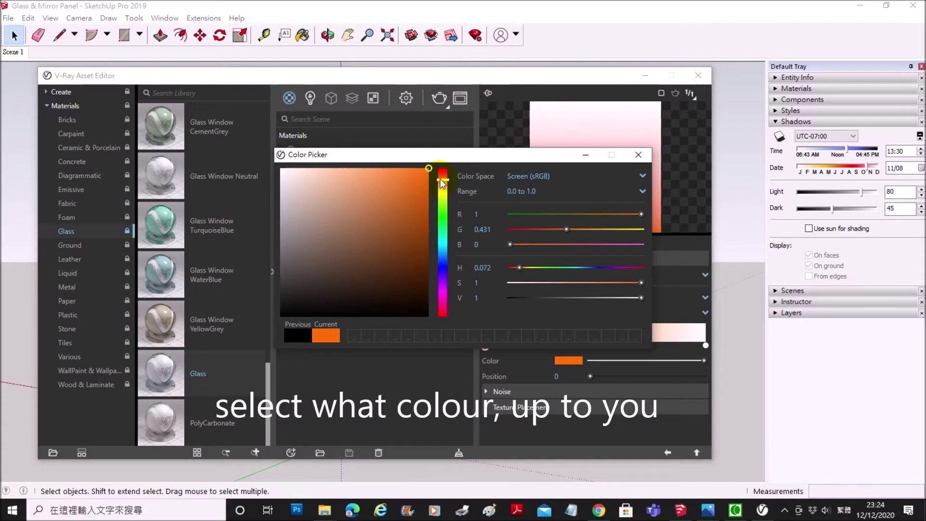
left_click_drag(506, 155, 363, 158)
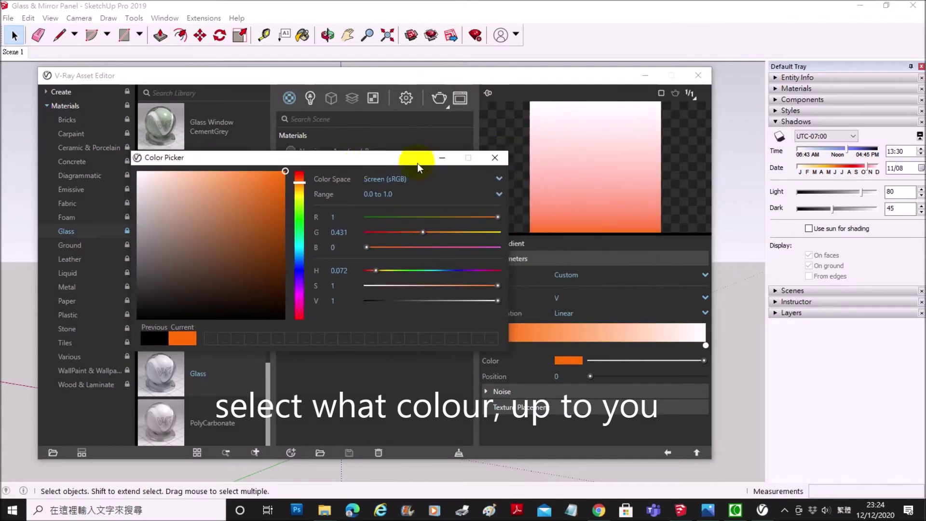
left_click_drag(414, 158, 305, 158)
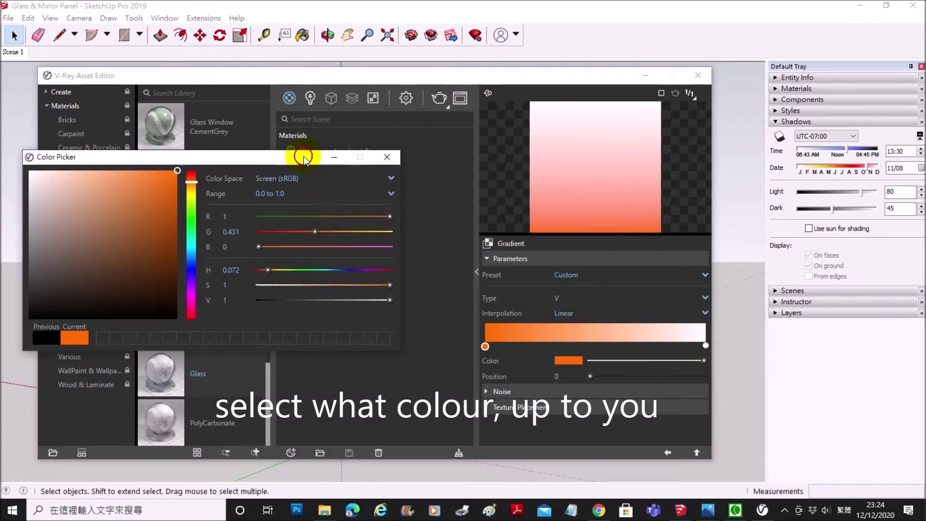
Step: Set the gradient's right stop to a bright full cyan
left_click(706, 345)
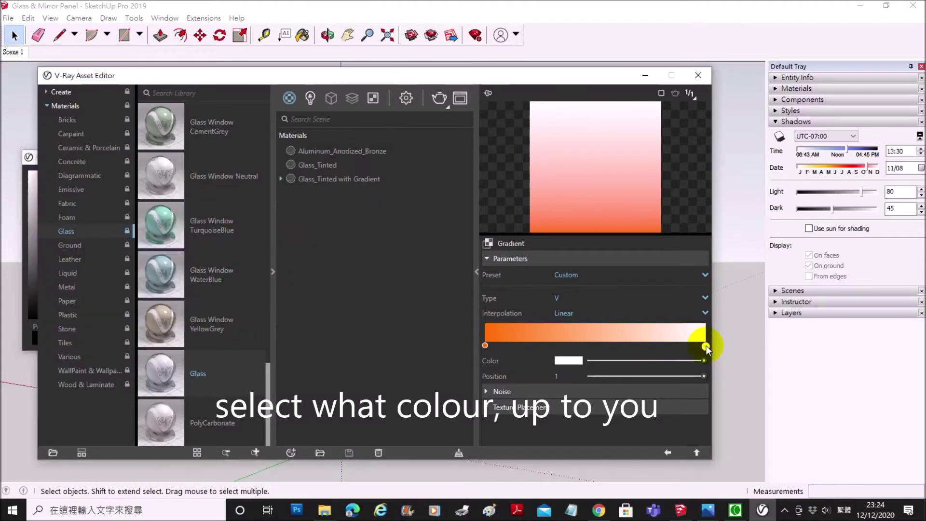
left_click(574, 359)
left_click_drag(305, 159, 387, 158)
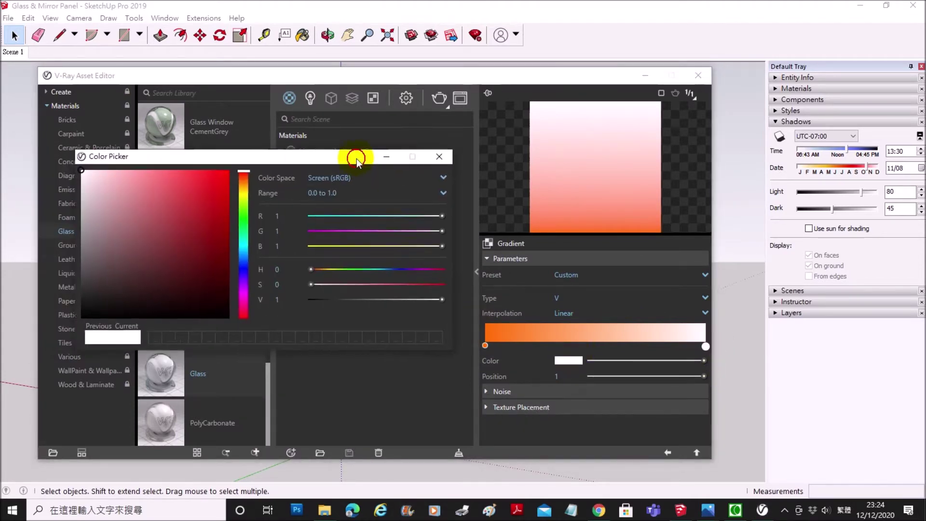
left_click(204, 186)
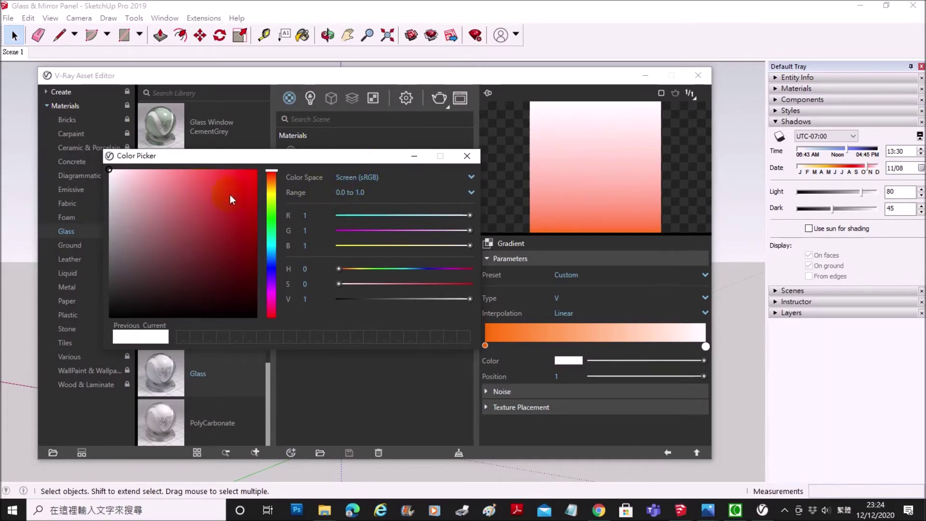
left_click(273, 247)
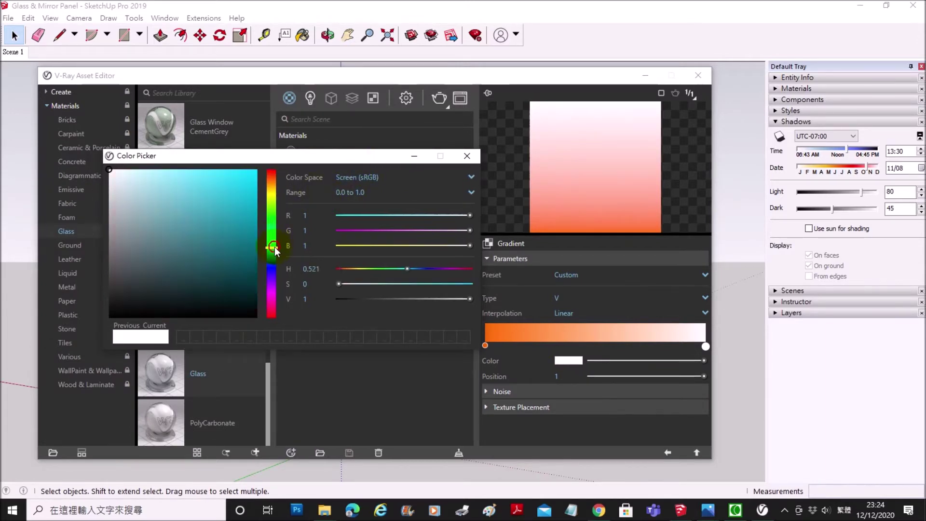
left_click_drag(218, 182, 257, 172)
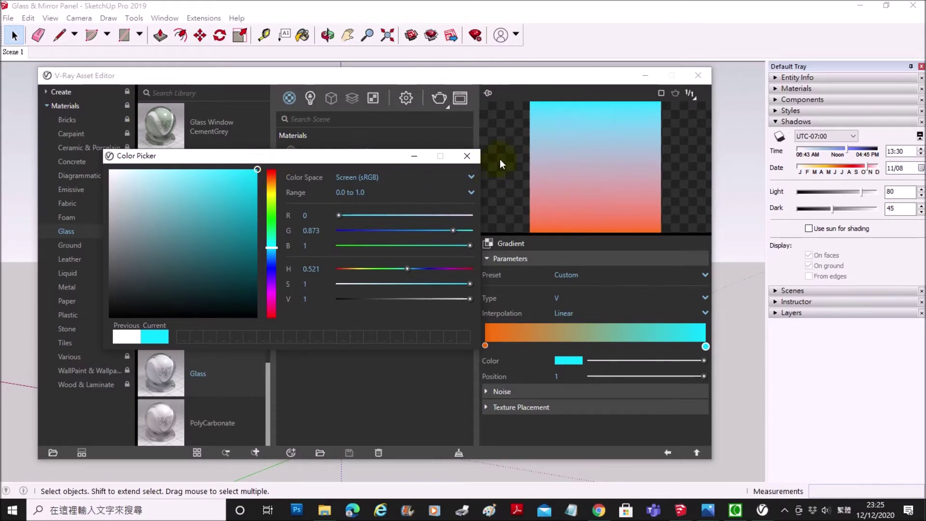
Step: Add a middle gradient stop and colour it bright yellow
left_click(595, 345)
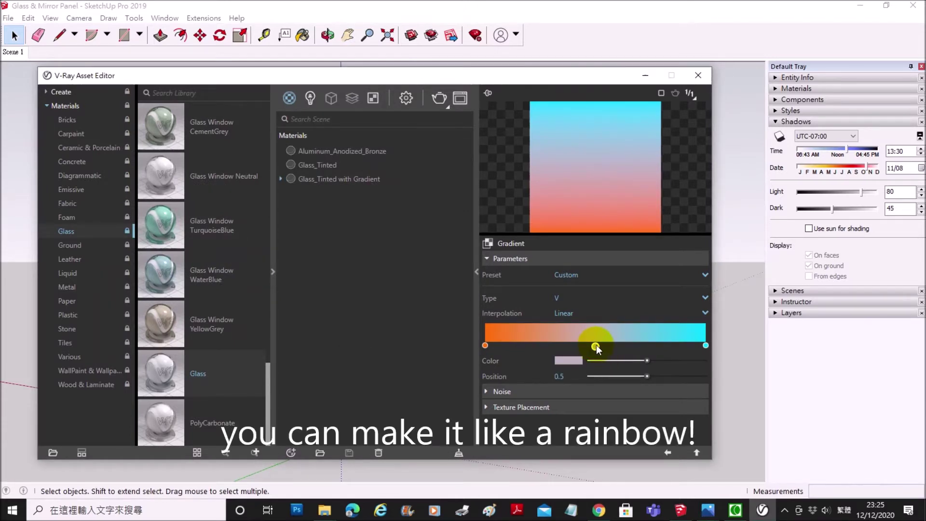
left_click(568, 361)
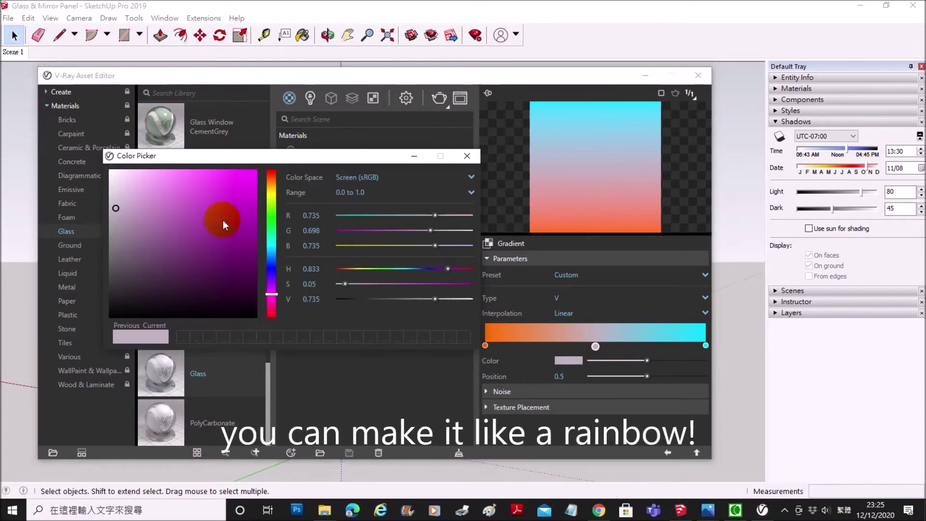
left_click(272, 196)
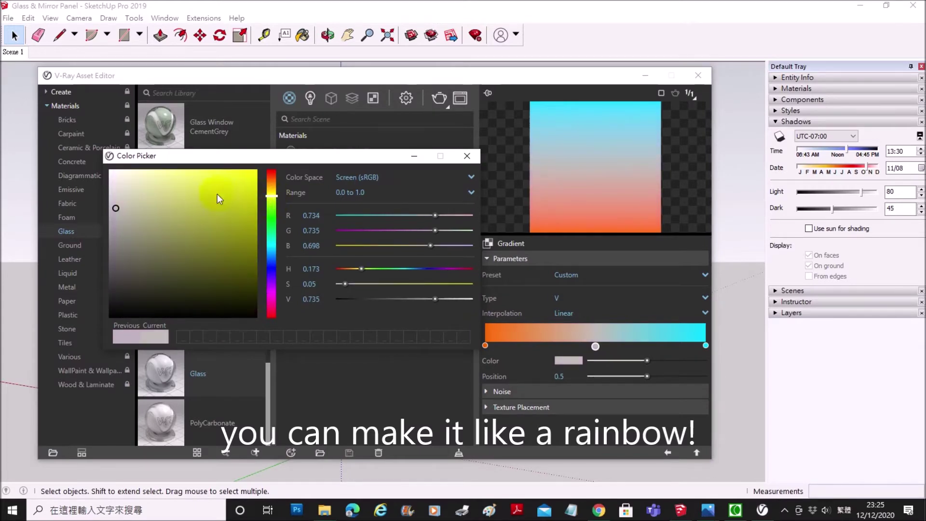
left_click_drag(217, 194, 265, 157)
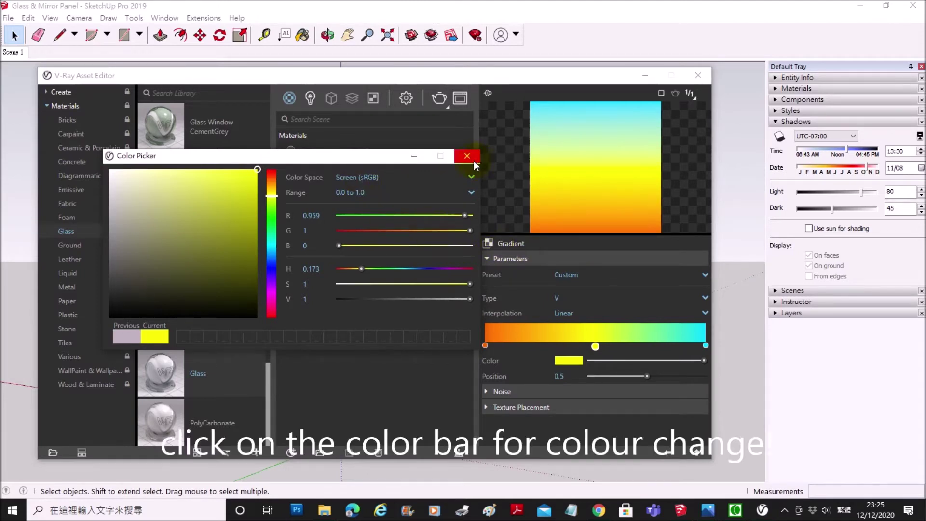
left_click(467, 156)
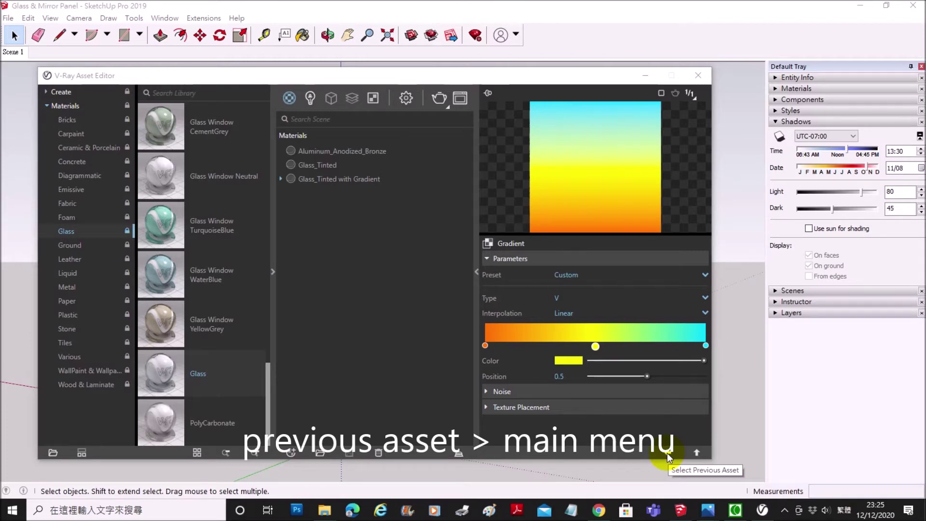
Step: Apply Glass_Tinted with Gradient to the selected second glass panel
left_click(667, 453)
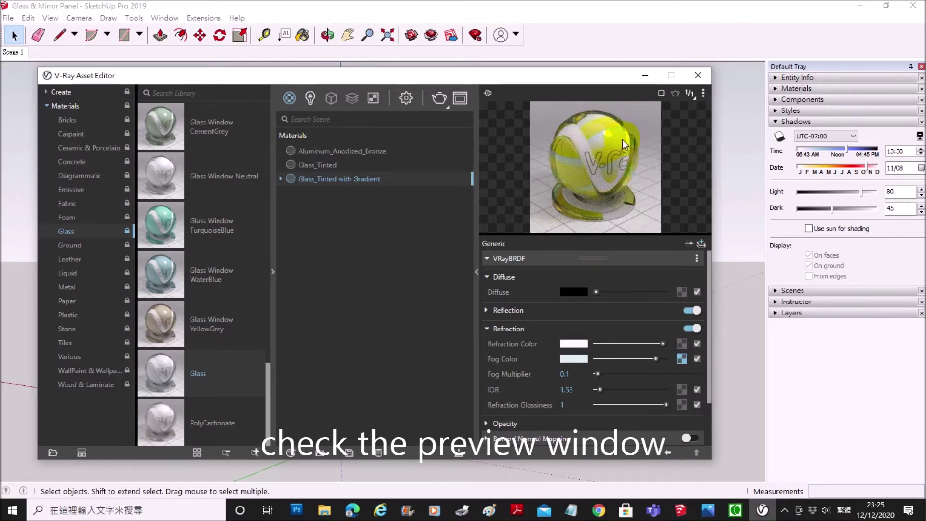
mouse_move(495, 74)
left_mouse_down()
mouse_move(736, 271)
mouse_move(675, 56)
left_mouse_up()
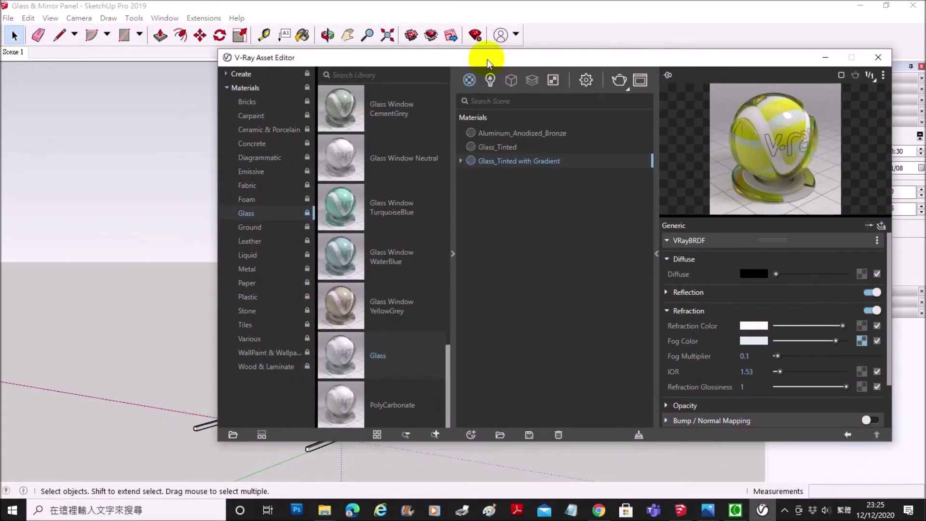
left_click_drag(471, 60, 691, 97)
left_click(381, 200)
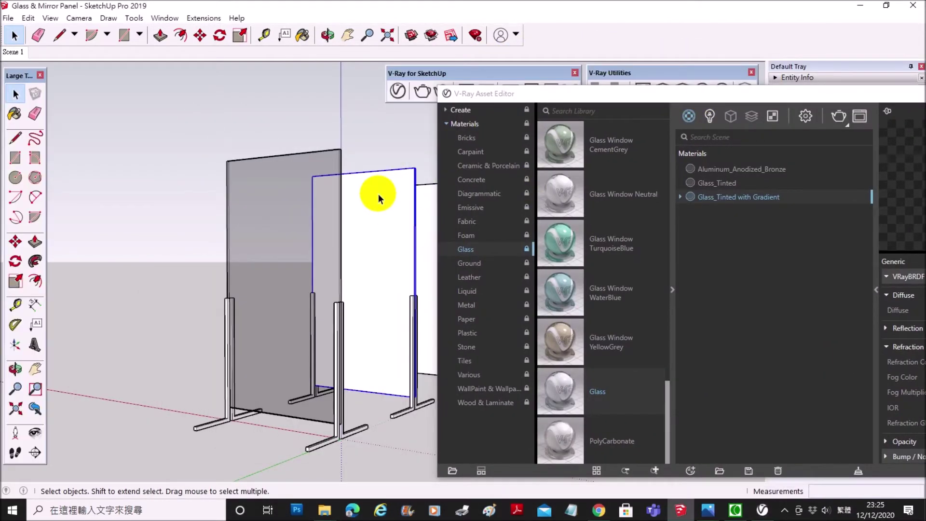
right_click(735, 197)
left_click(767, 222)
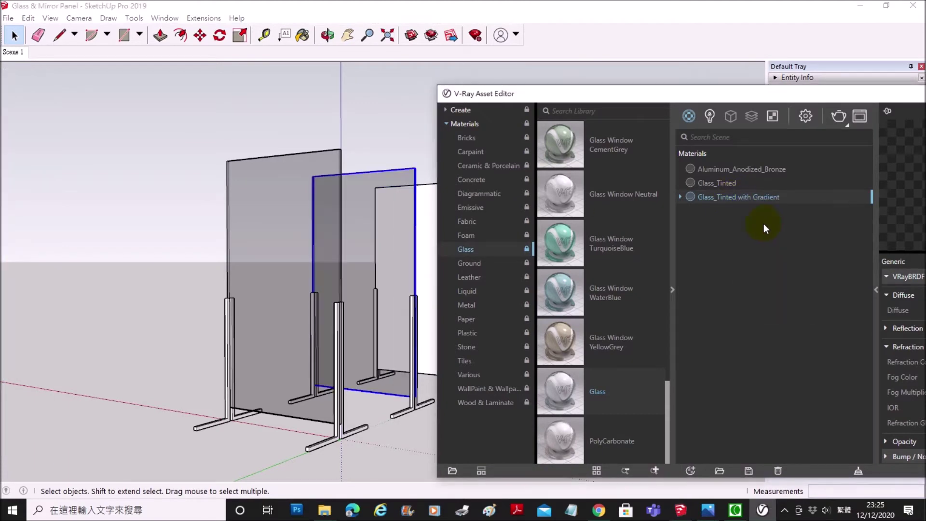
left_click_drag(517, 97, 305, 91)
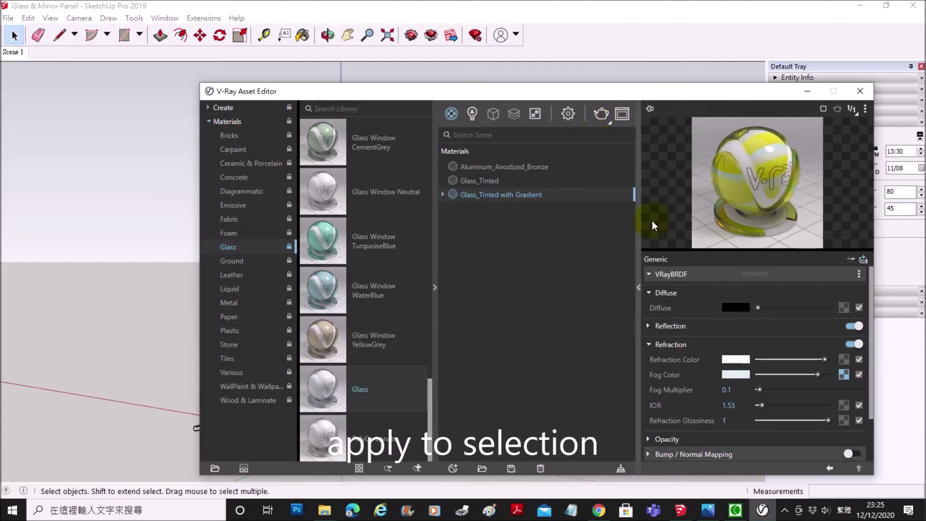
Step: Render the panels with V-Ray and zoom the frame buffer to inspect the gradient glass
left_click(601, 114)
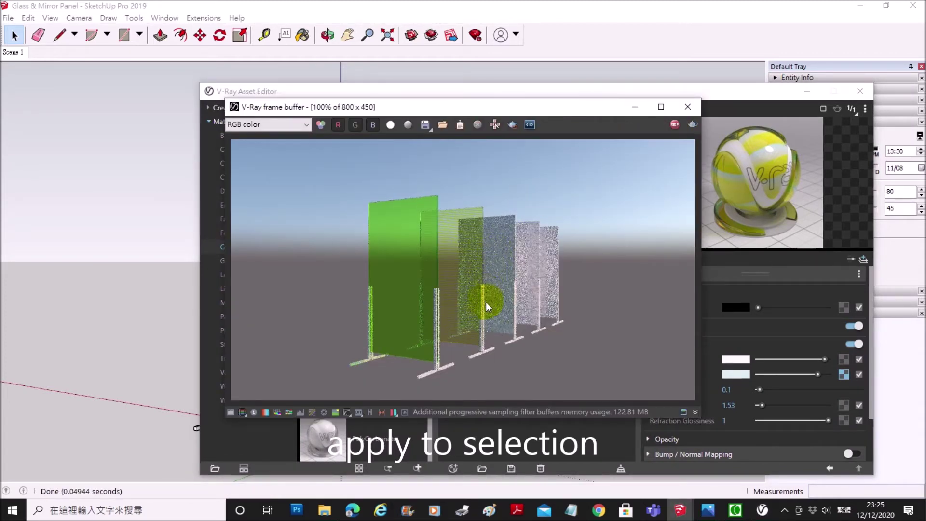
scroll(459, 238, "up", 2)
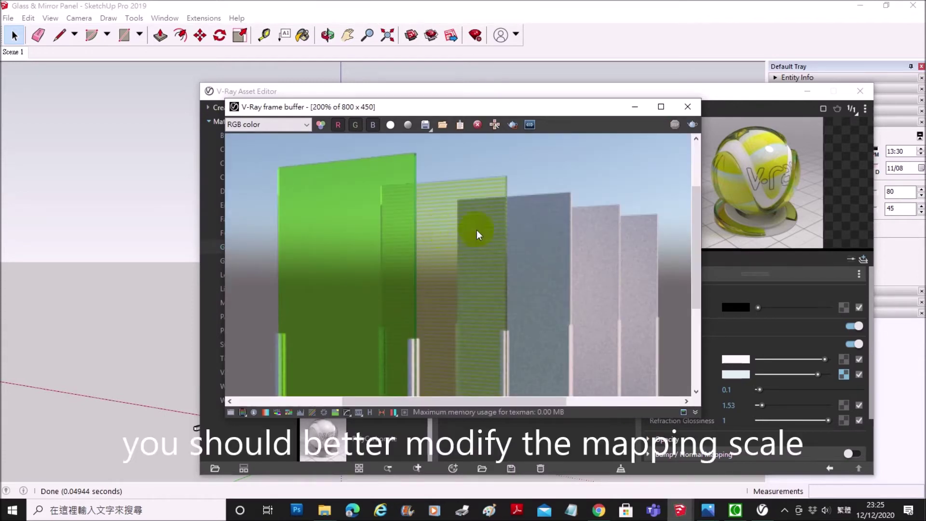
scroll(440, 250, "down", 2)
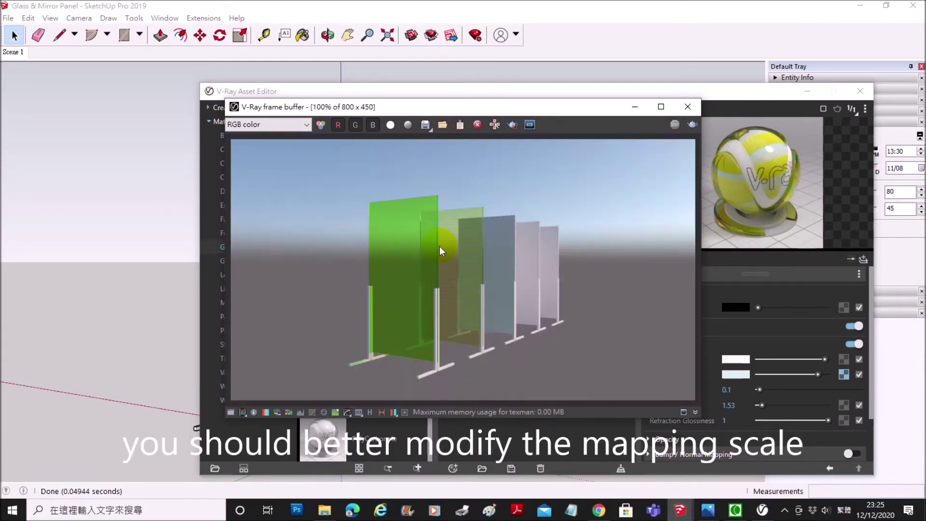
left_click_drag(600, 104, 490, 102)
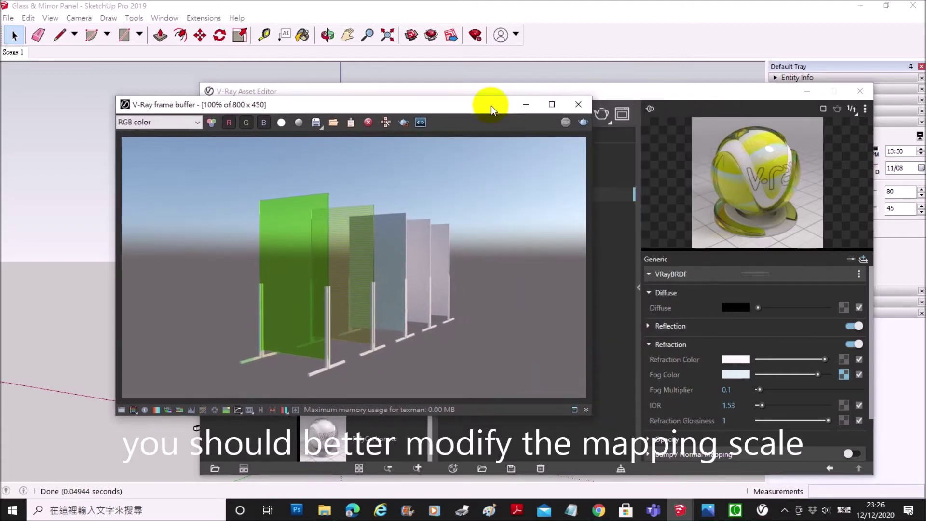
left_click_drag(639, 90, 517, 73)
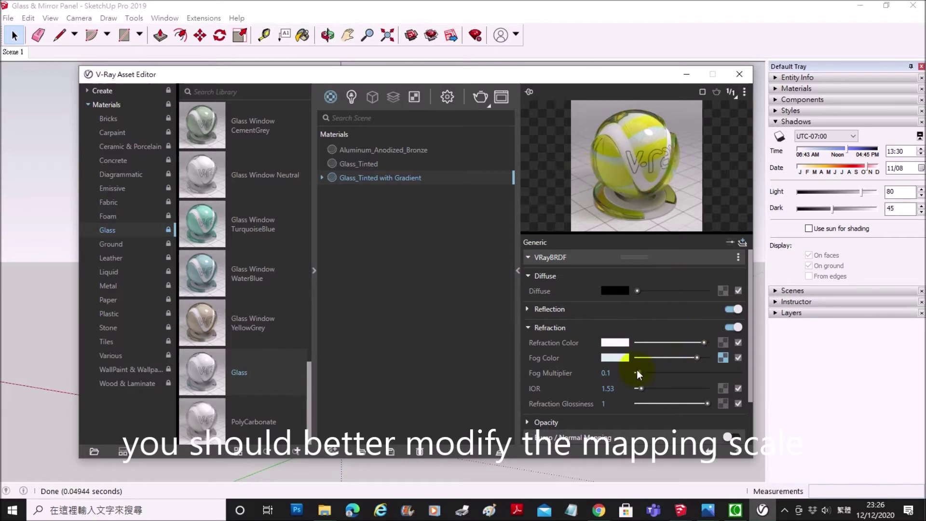
Step: Raise the fog multiplier slightly and set the Binding Texture Mode to Texture Helper
left_click_drag(637, 372, 653, 372)
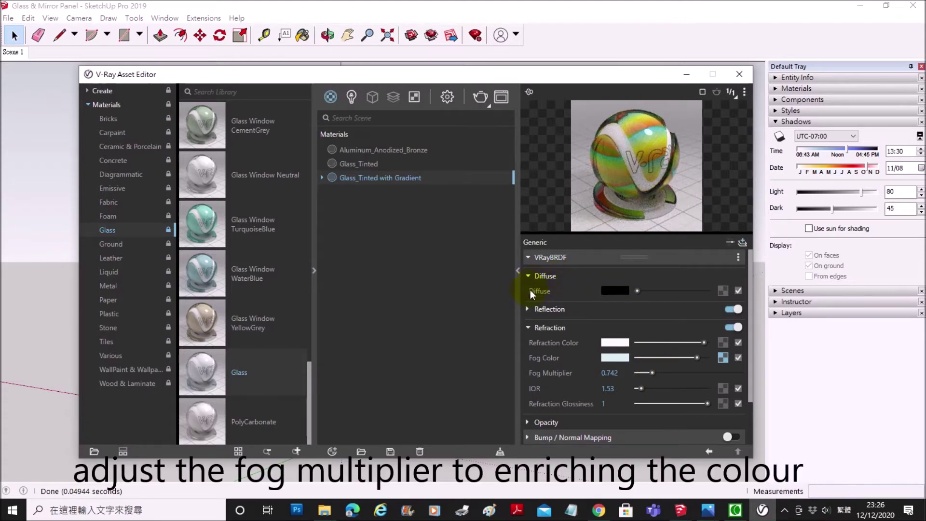
left_click(529, 327)
left_click(528, 277)
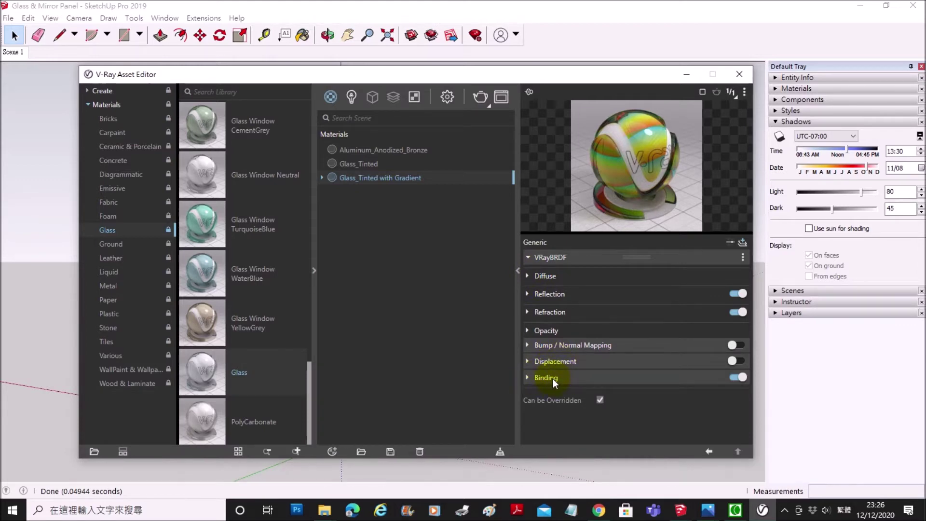
left_click(527, 377)
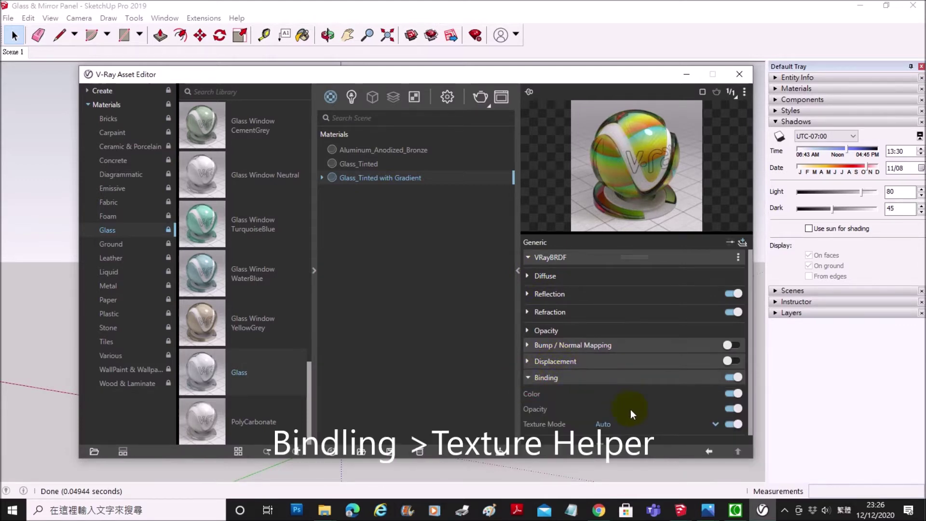
left_click(644, 426)
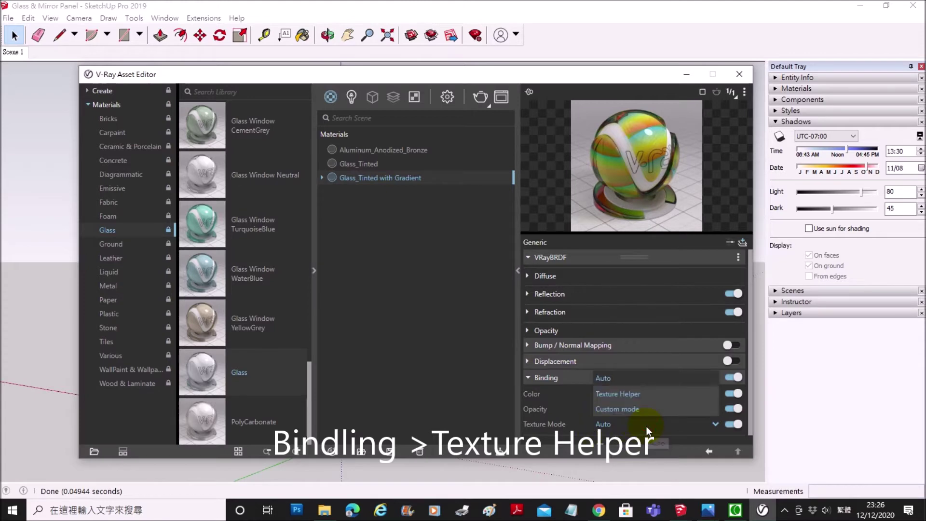
left_click(626, 395)
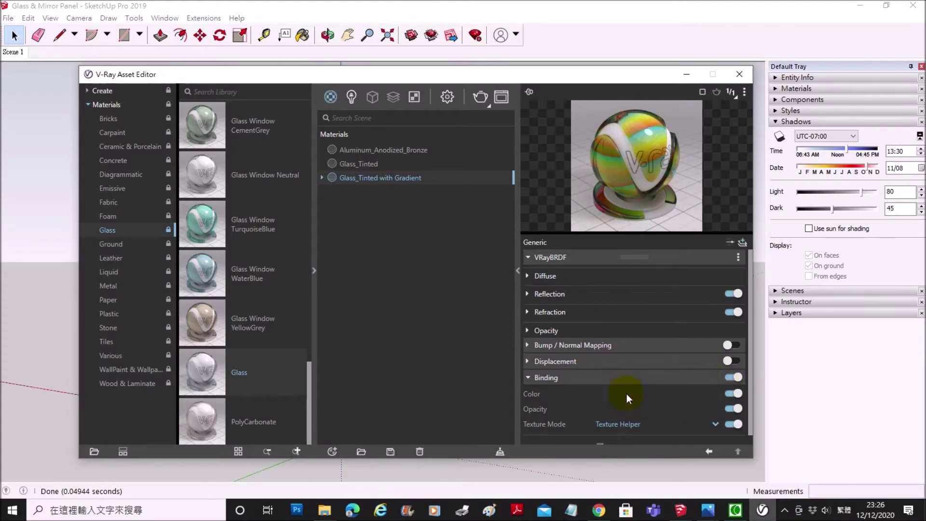
left_click_drag(655, 70, 610, 456)
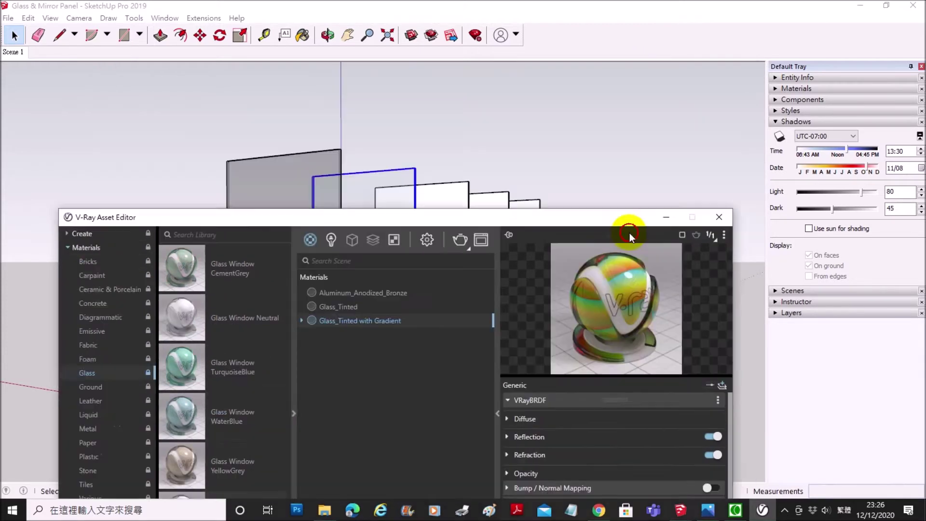
Step: Set the gradient glass material's opacity to 100 in the Materials Edit panel
left_click(381, 208)
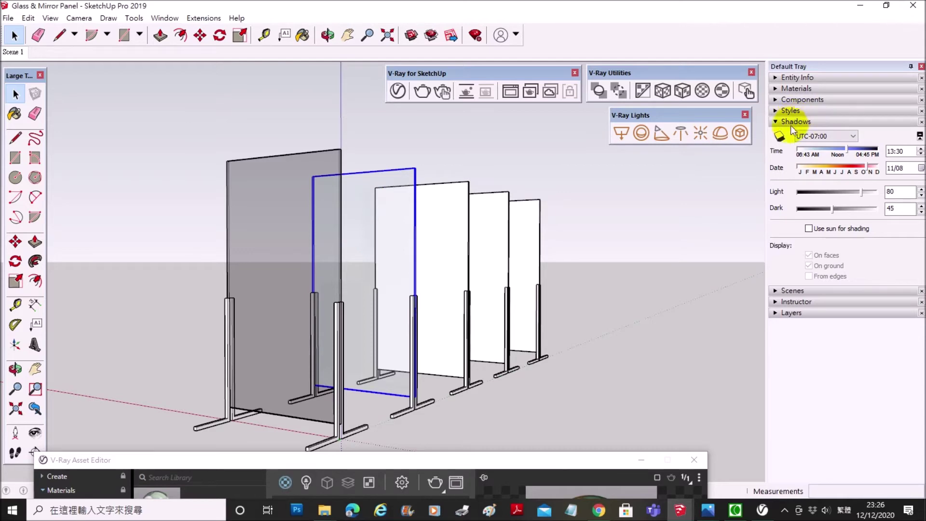
left_click(776, 88)
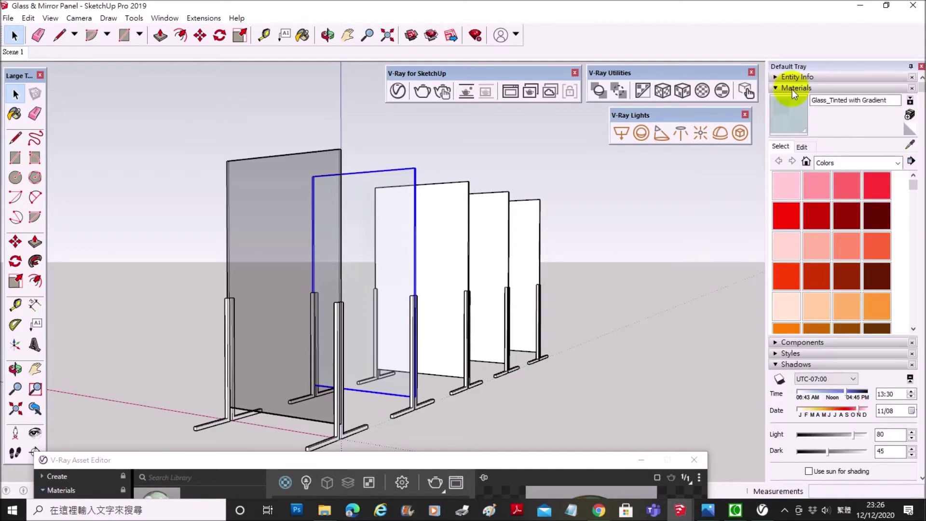
left_click(803, 147)
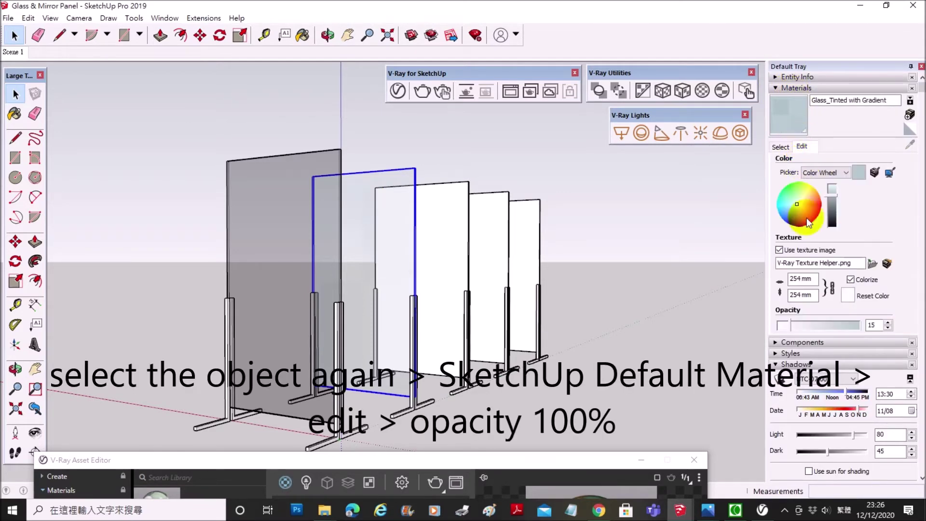
left_click_drag(792, 324, 874, 330)
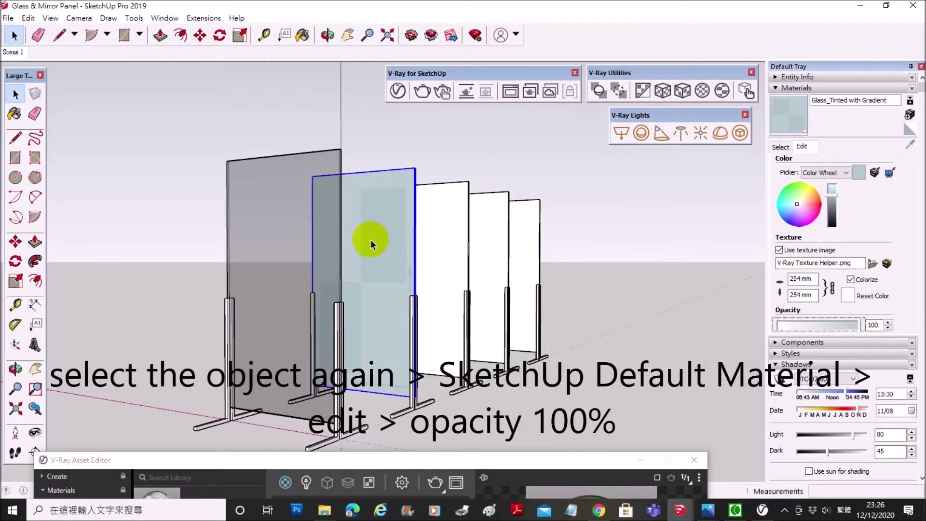
middle_click_drag(381, 242, 349, 244)
scroll(348, 244, "up", 2)
scroll(310, 300, "up", 1)
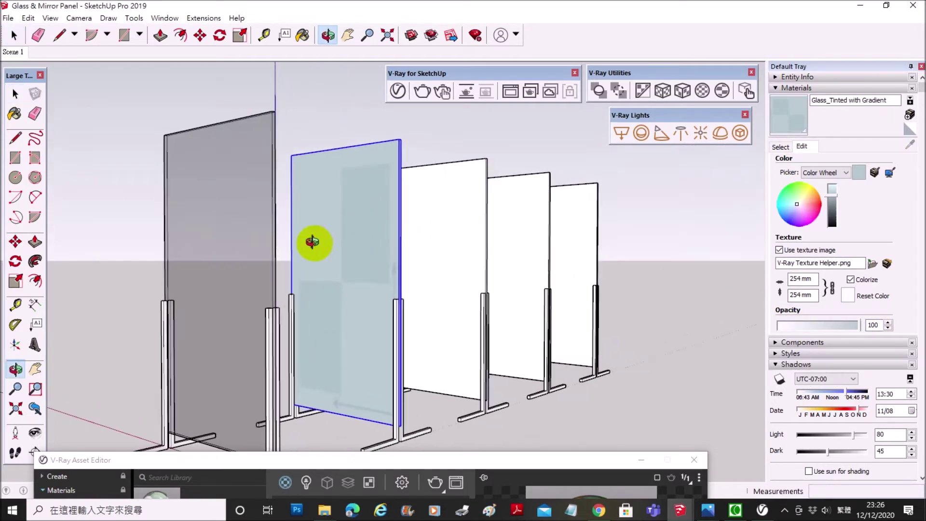
scroll(338, 297, "up", 2)
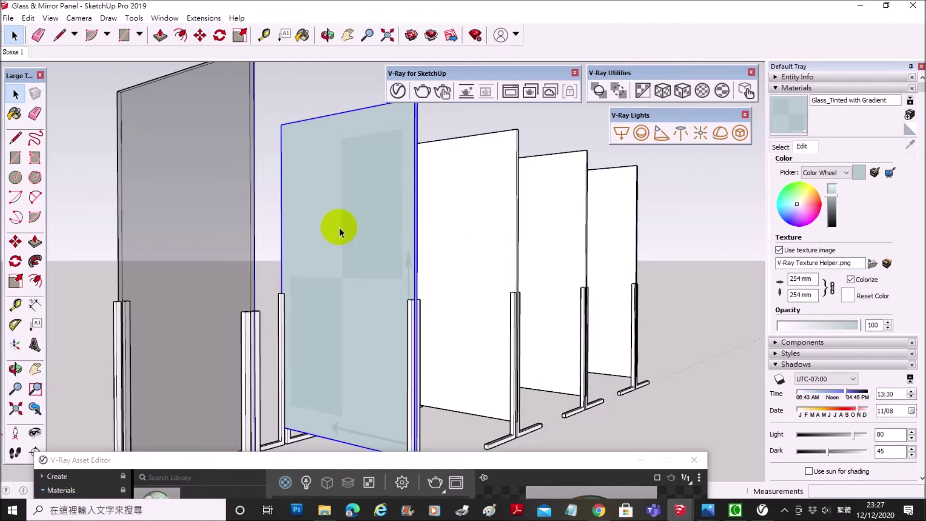
Step: Fit the panel's texture with V-Ray Tri-Planar Projection (Fit)
left_click(684, 92)
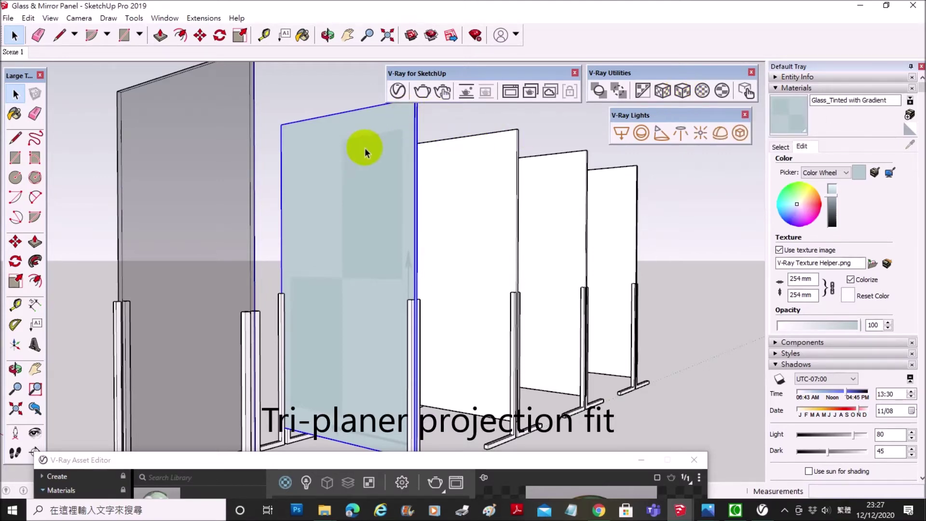
mouse_move(389, 172)
middle_mouse_down()
mouse_move(448, 174)
mouse_move(413, 172)
middle_mouse_up()
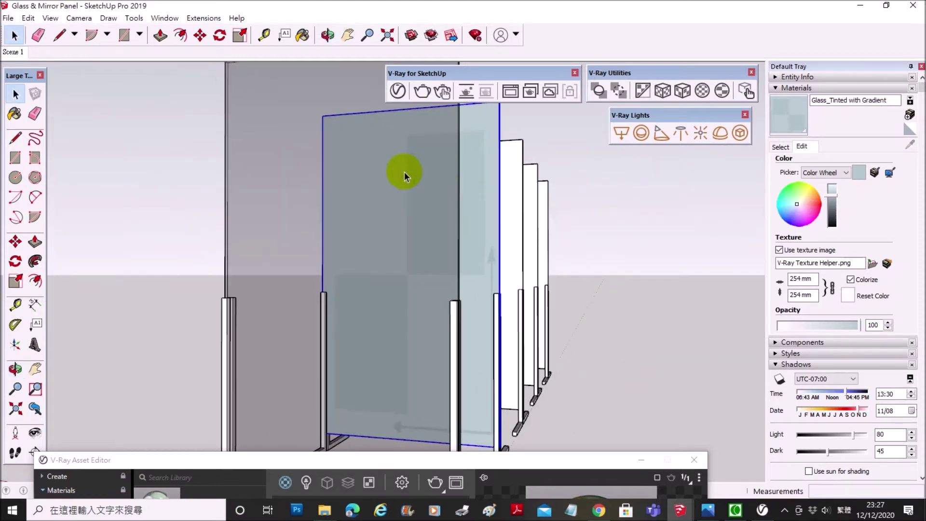
scroll(413, 179, "down", 5)
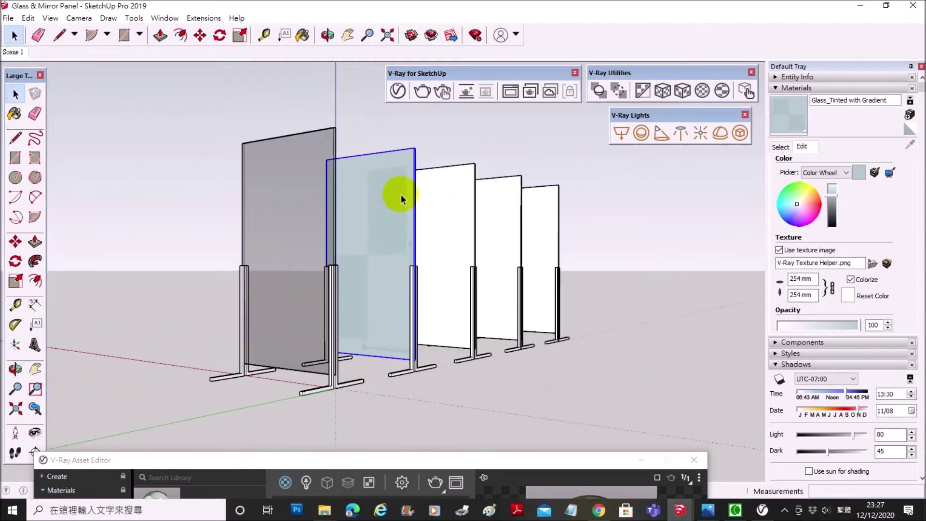
left_click(422, 457)
mouse_move(422, 458)
left_mouse_down()
mouse_move(510, 172)
mouse_move(517, 80)
left_mouse_up()
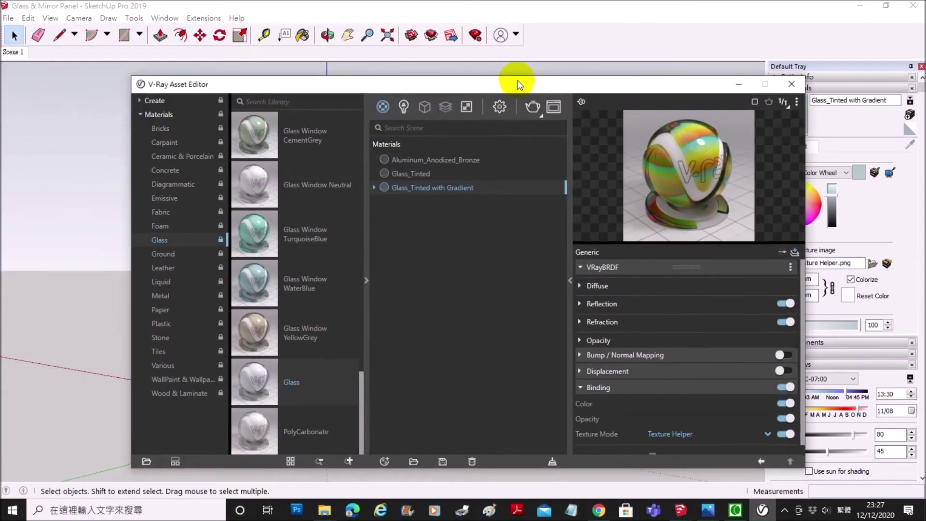
Step: Render the tinted and gradient panels with V-Ray, compare against Demo.jpg, then minimize the frame buffer
left_click(533, 107)
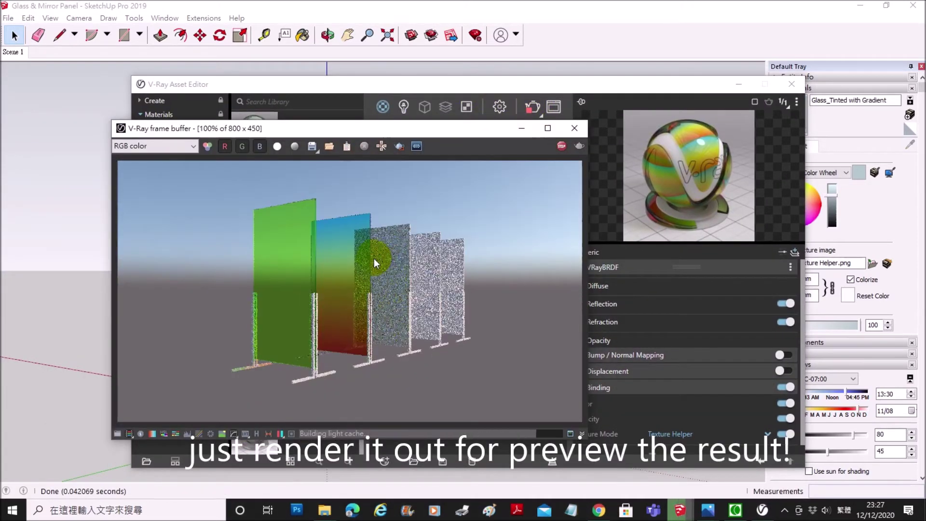
scroll(338, 255, "up", 1)
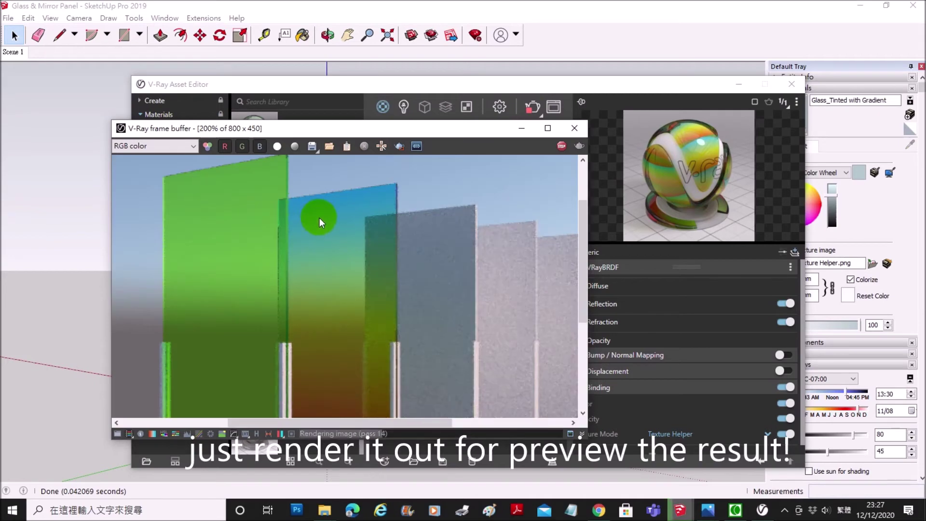
scroll(320, 218, "down", 1)
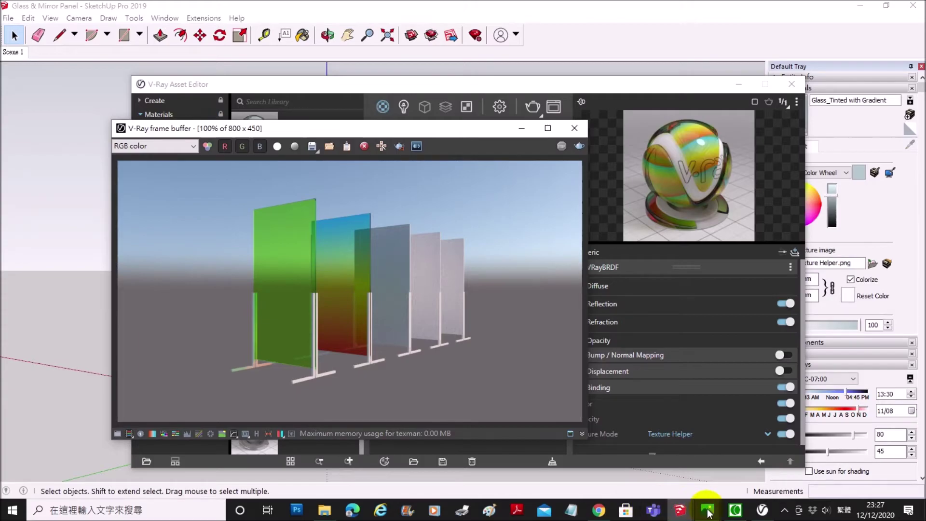
left_click(651, 440)
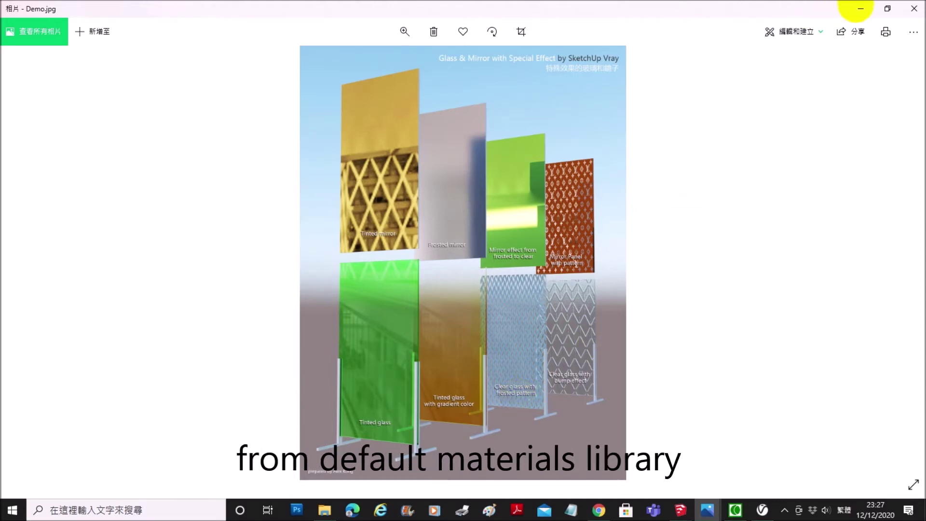
left_click(860, 8)
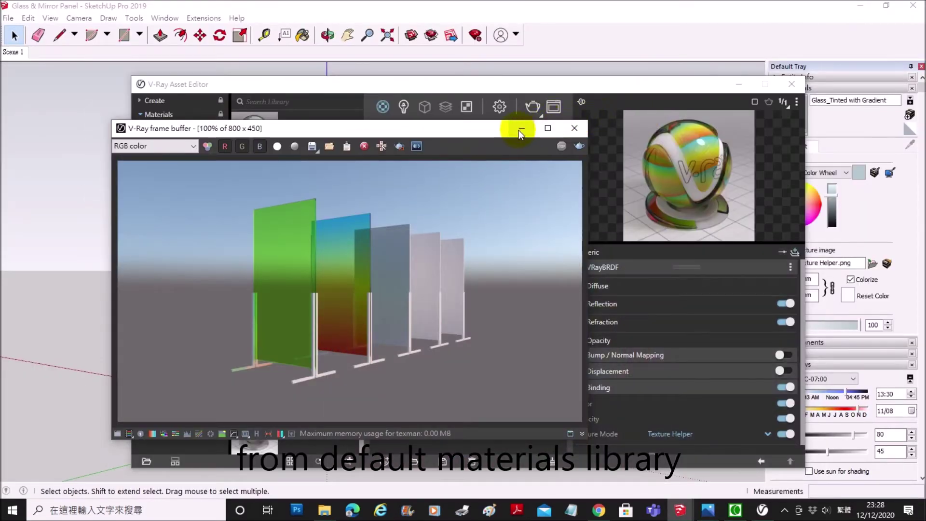
left_click(521, 129)
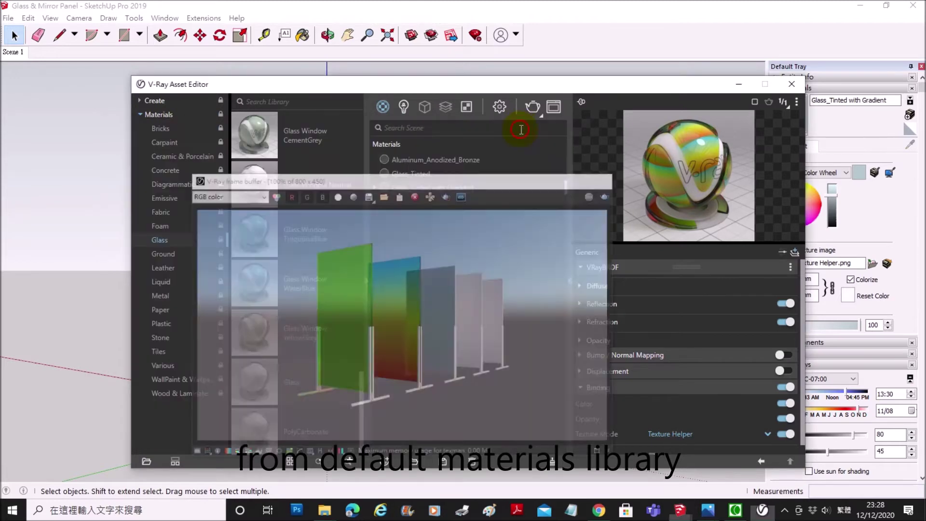
Step: Add the library Glass material to the scene and rename it Glass_with frosted pattern
mouse_move(255, 381)
left_mouse_down()
mouse_move(502, 250)
mouse_move(483, 253)
left_mouse_up()
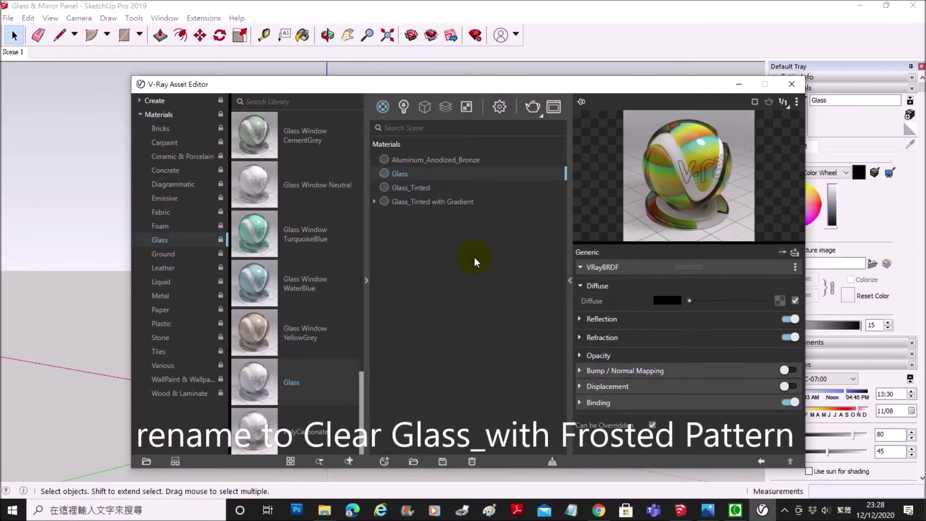
right_click(403, 175)
left_click(420, 229)
left_click(425, 172)
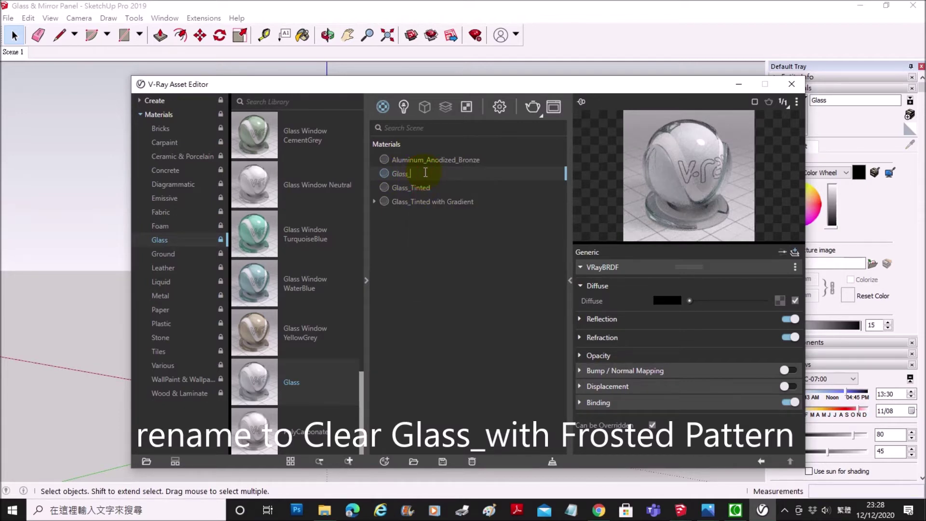
type("with")
type("_frost")
type("ted Pa")
key("BackSpace")
key("BackSpace")
type("pattern")
key("Return")
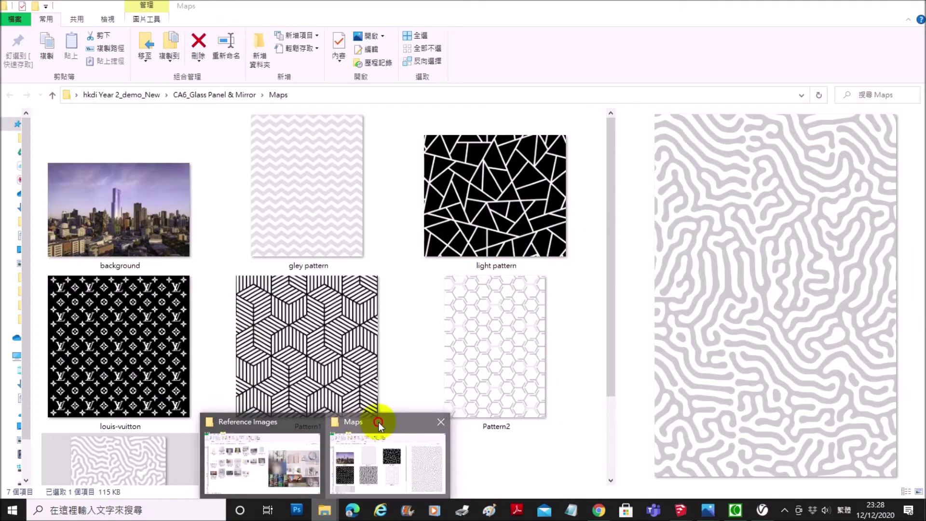
Step: Preview the grey-and-white Pattern3 maze image in the Maps folder, then return to SketchUp
mouse_move(325, 510)
left_click(380, 422)
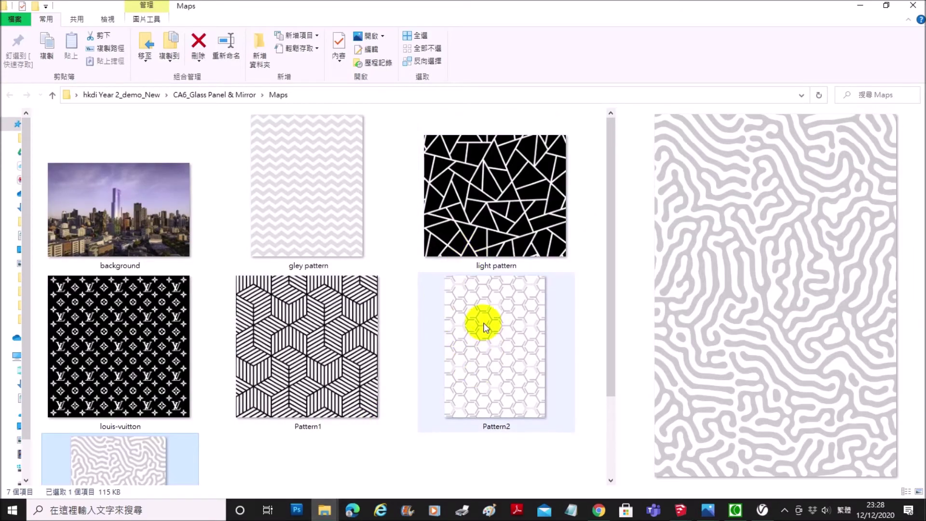
left_click(126, 468)
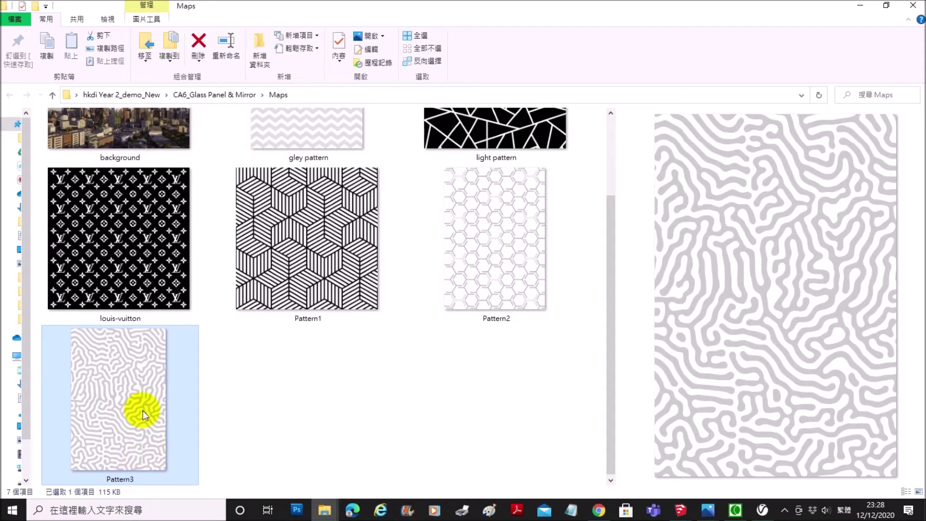
left_click(317, 137)
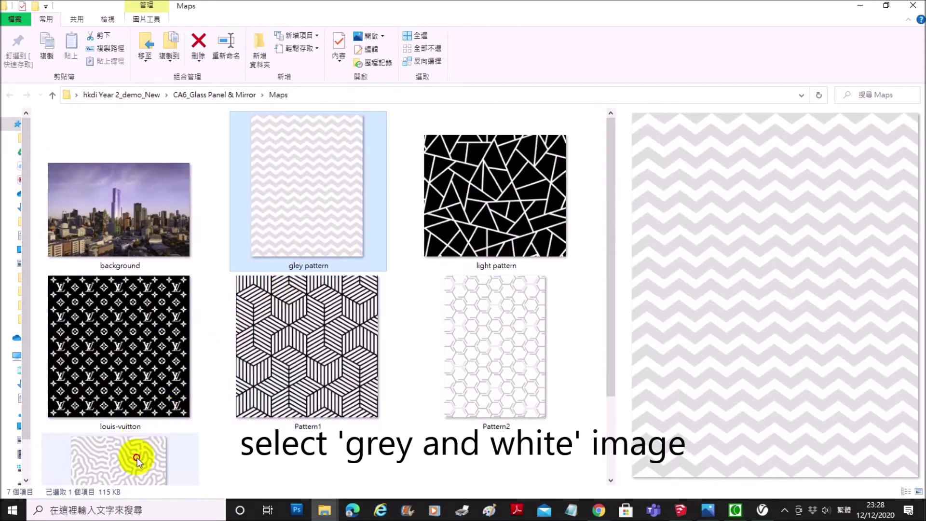
left_click(137, 459)
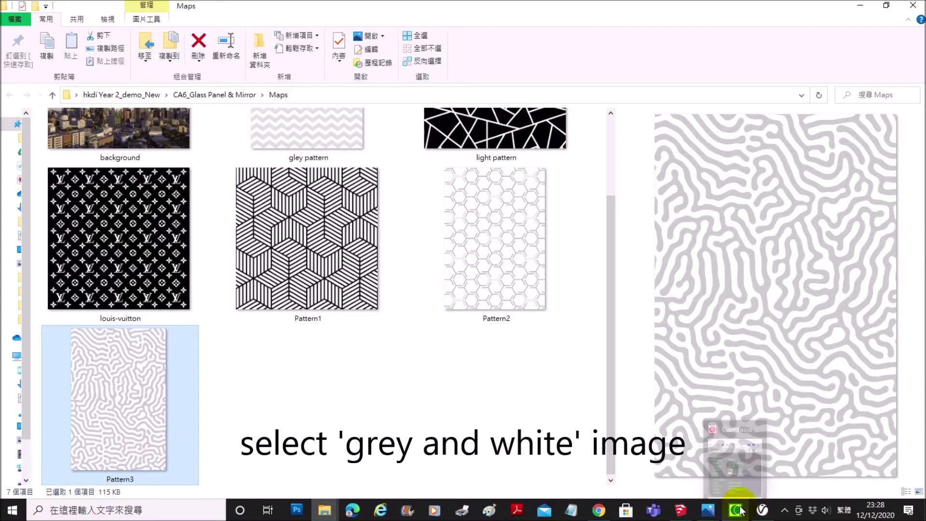
left_click(680, 510)
left_click(606, 420)
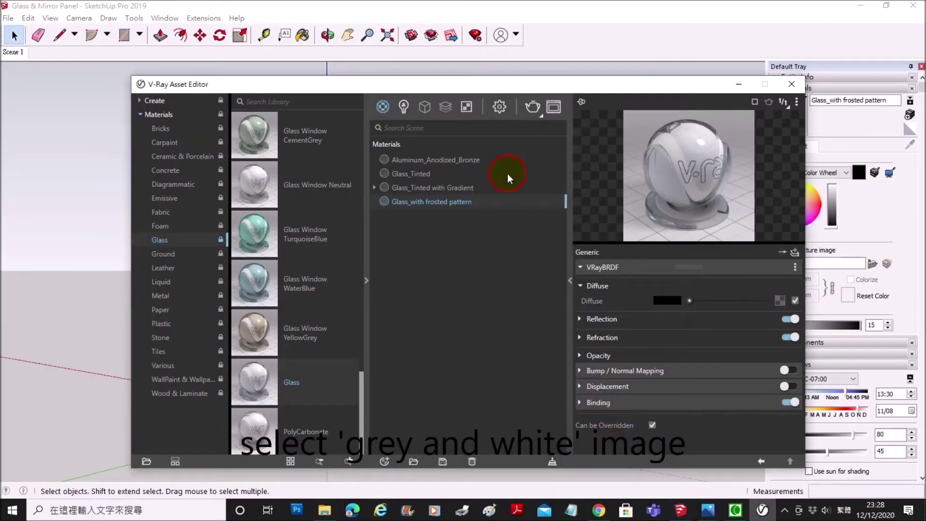
Step: Set Glass_with frosted pattern's Refraction Glossiness to 0.85 and render a preview
left_click(581, 355)
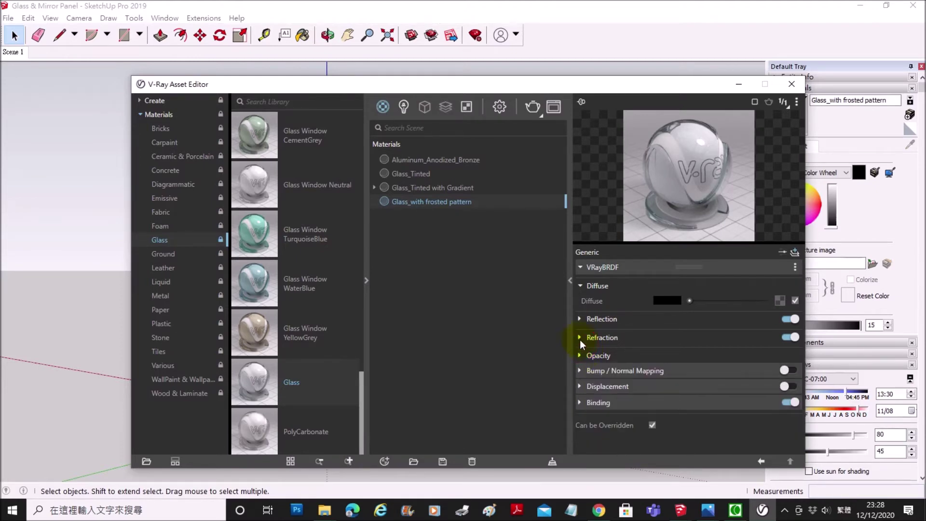
left_click(580, 286)
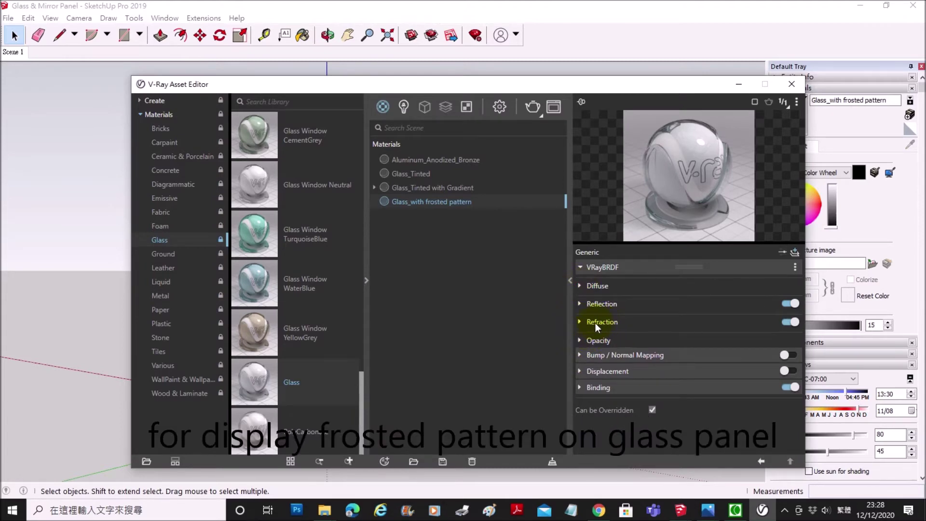
left_click(595, 322)
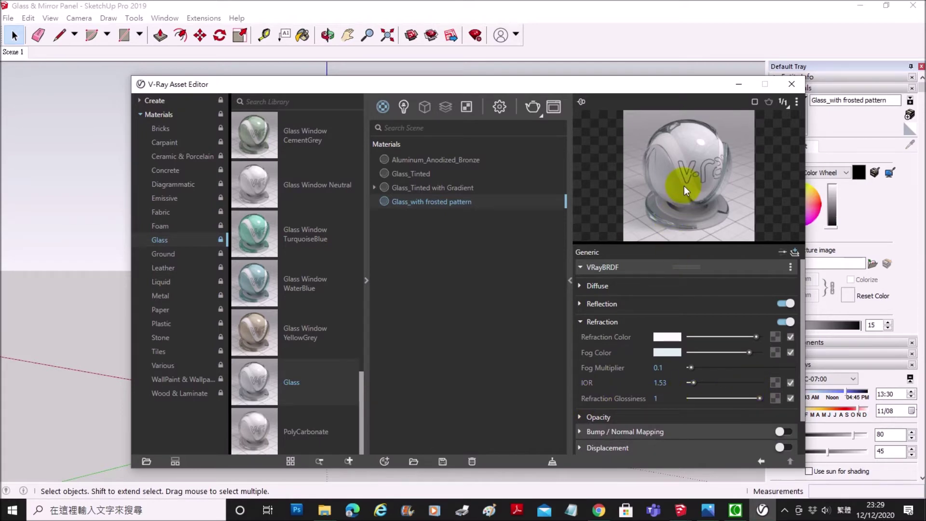
left_click_drag(758, 398, 724, 399)
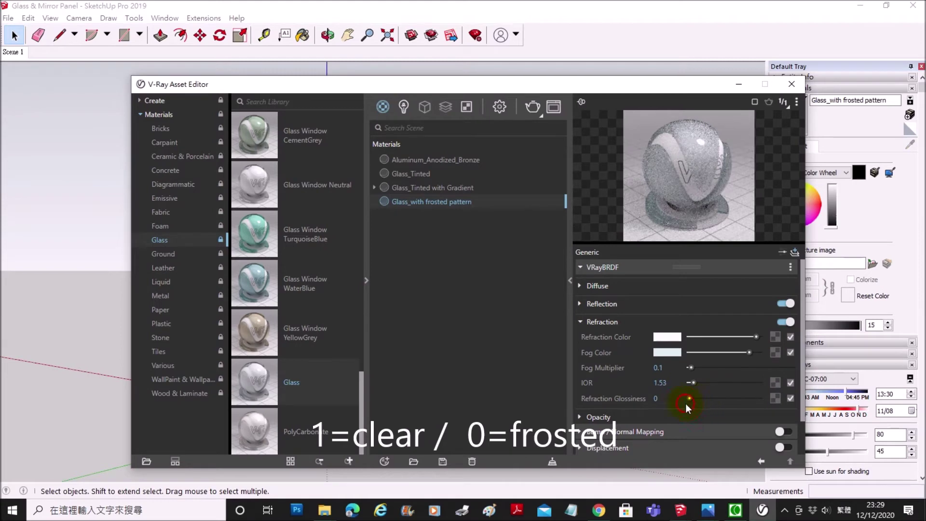
left_click_drag(689, 396, 733, 398)
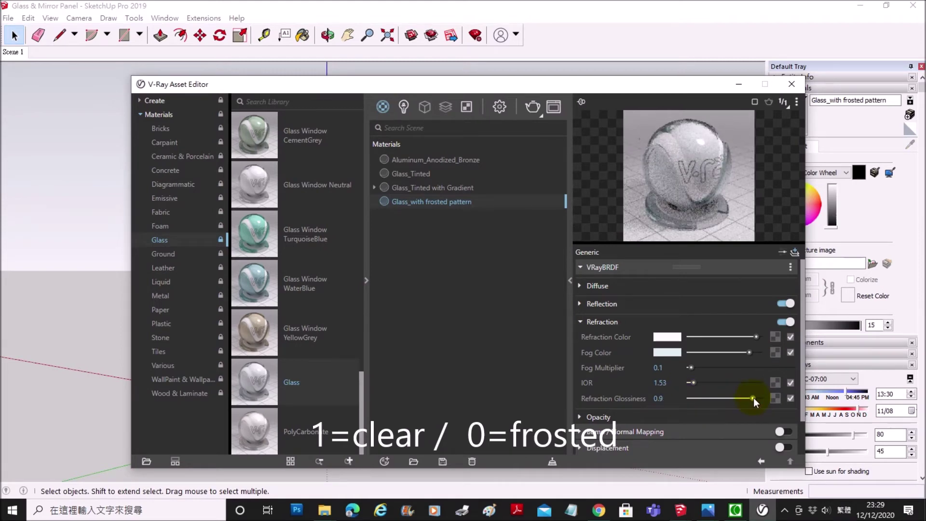
left_click_drag(752, 398, 749, 398)
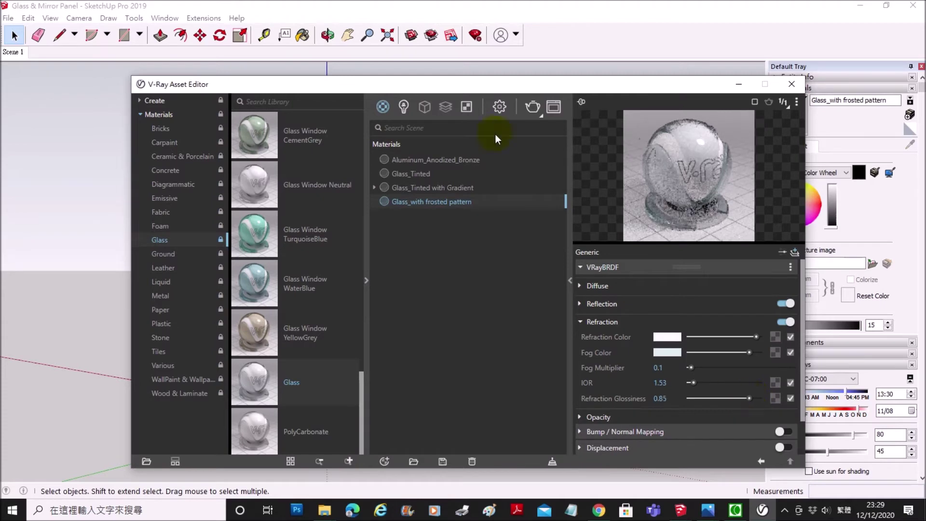
left_click(533, 108)
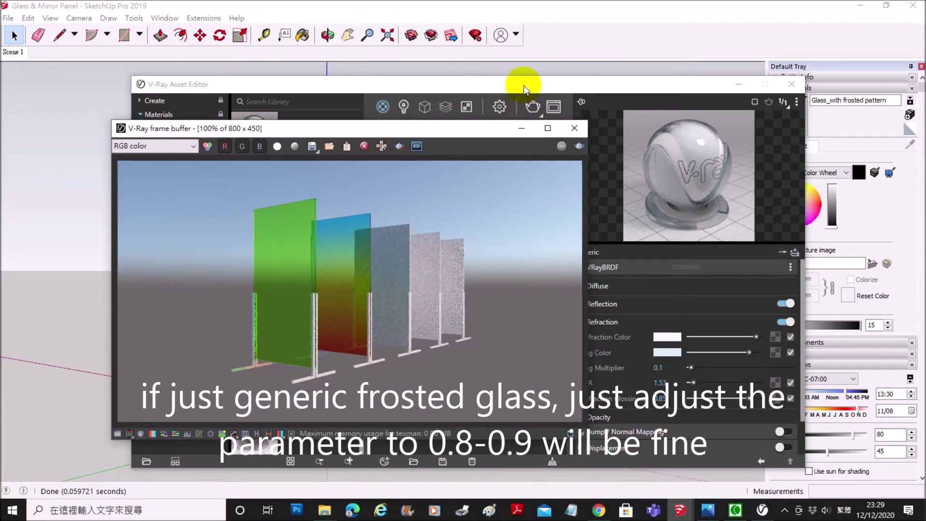
Step: Close the render window and apply Glass_with frosted pattern to the selected third panel
left_click(574, 128)
right_click(448, 437)
left_click(480, 454)
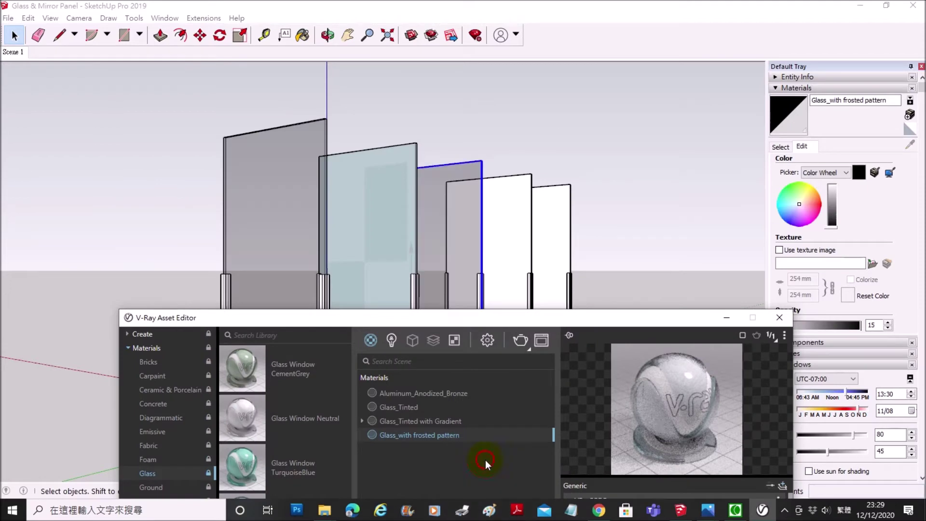
left_click_drag(447, 316, 428, 180)
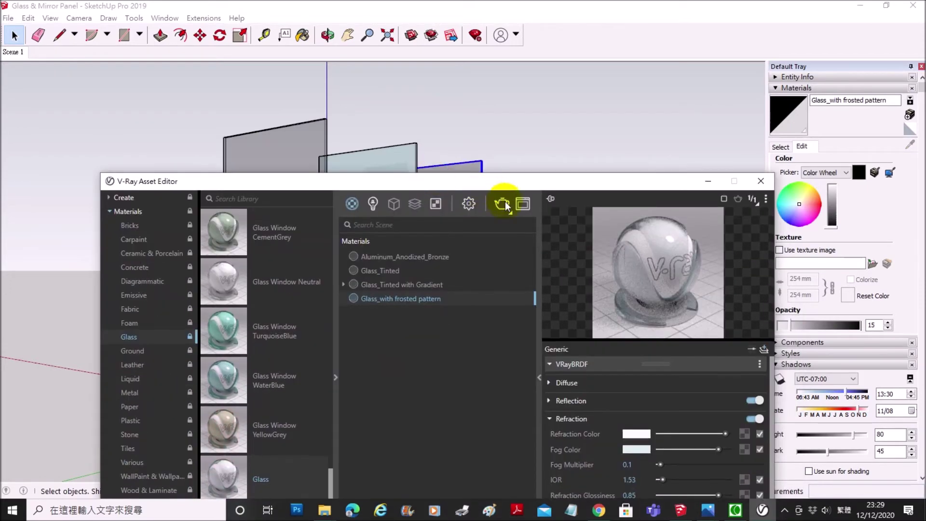
Step: Render the panels with V-Ray to inspect the frosting, then bring the Asset Editor back over it
left_click(502, 203)
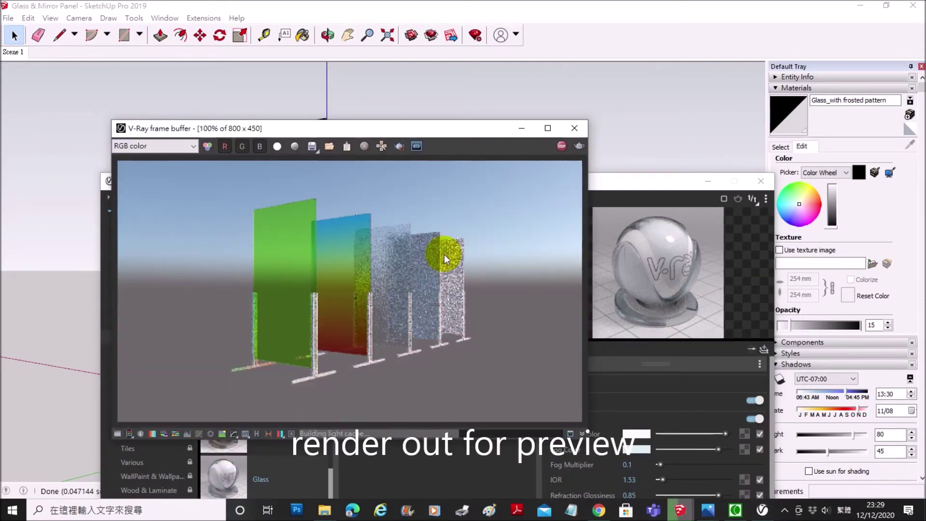
left_click(392, 287)
scroll(392, 287, "up", 1)
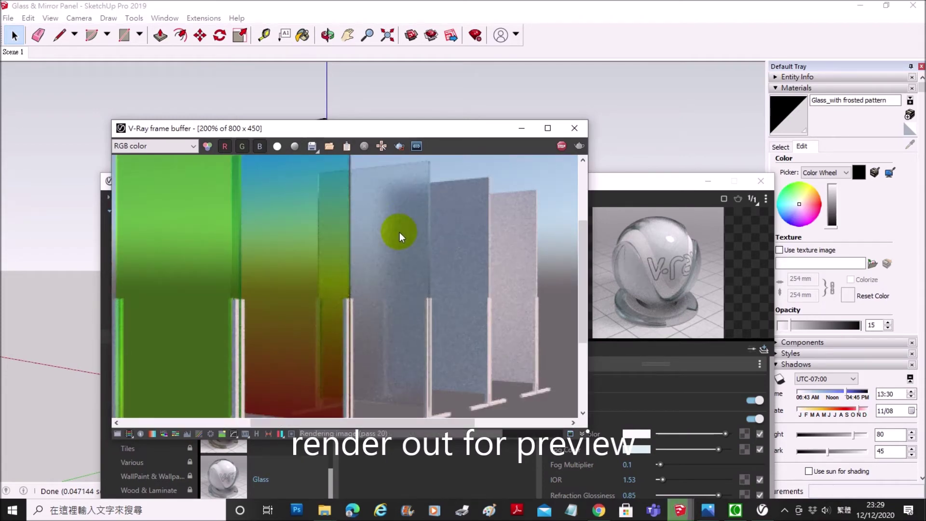
scroll(399, 234, "down", 1)
scroll(402, 256, "up", 1)
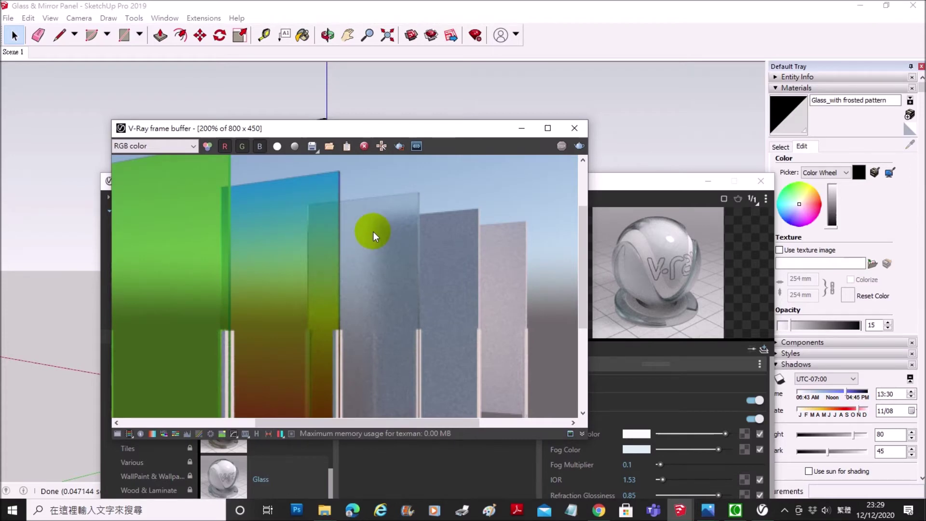
scroll(374, 231, "down", 1)
left_click(656, 181)
left_click_drag(656, 181, 654, 58)
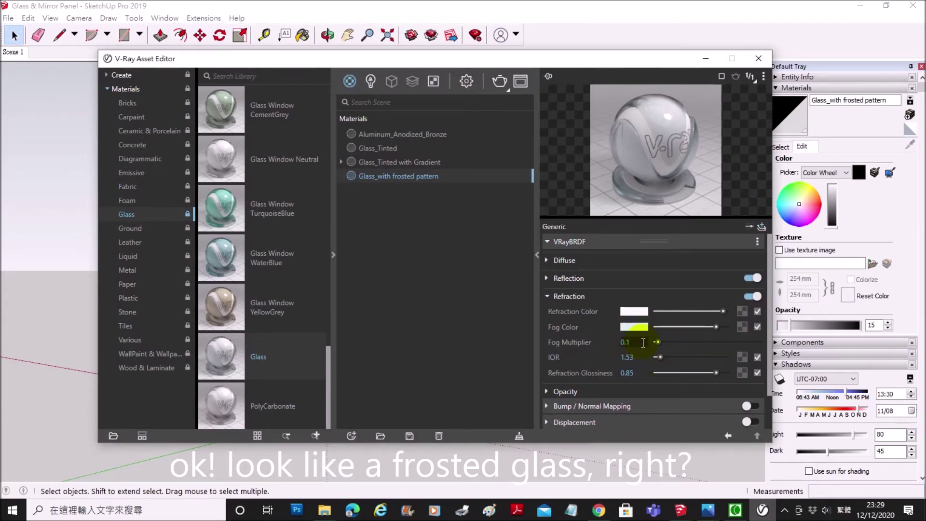
Step: Load the Pattern3 bitmap from the Maps folder as the Refraction Glossiness map
left_click(743, 372)
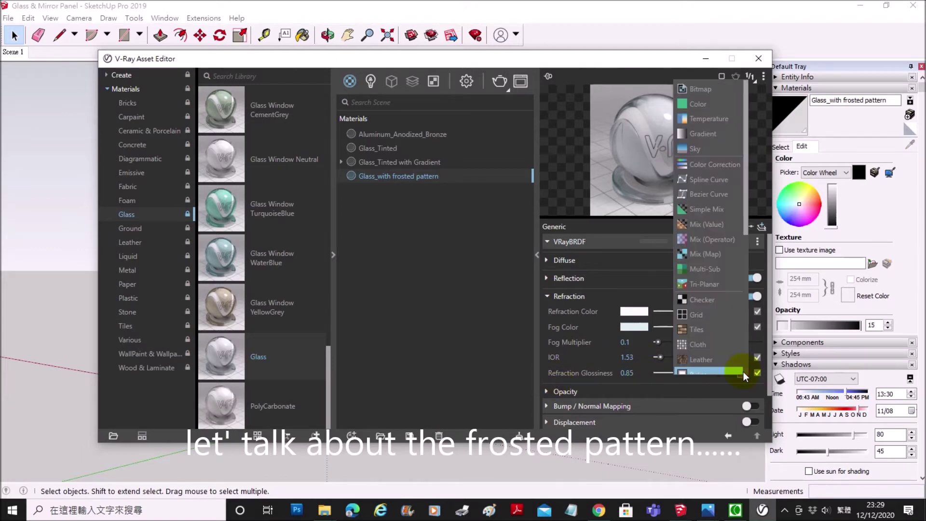
left_click(704, 88)
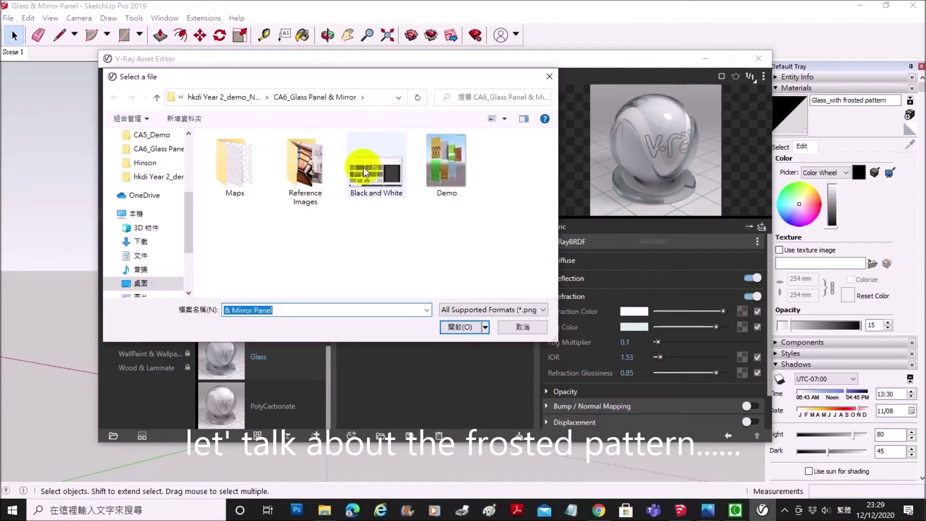
left_click(240, 175)
double_click(240, 174)
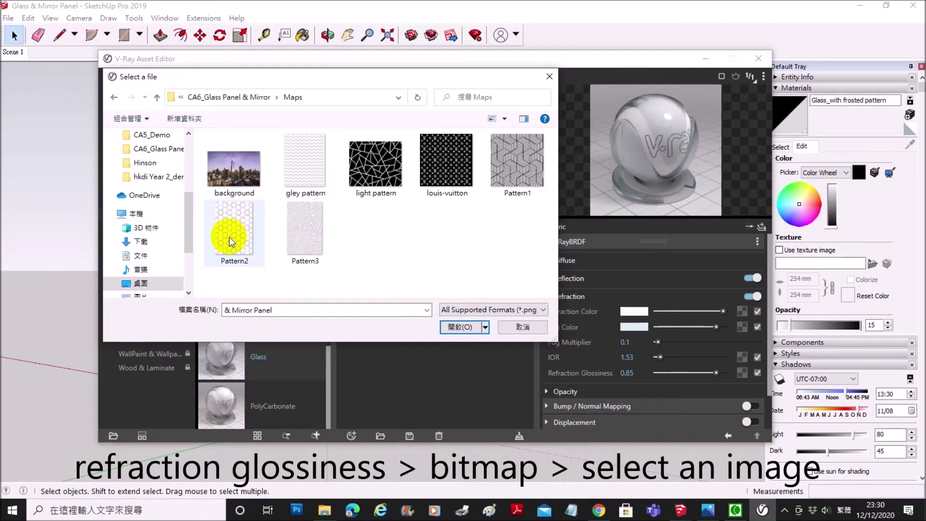
left_click(303, 234)
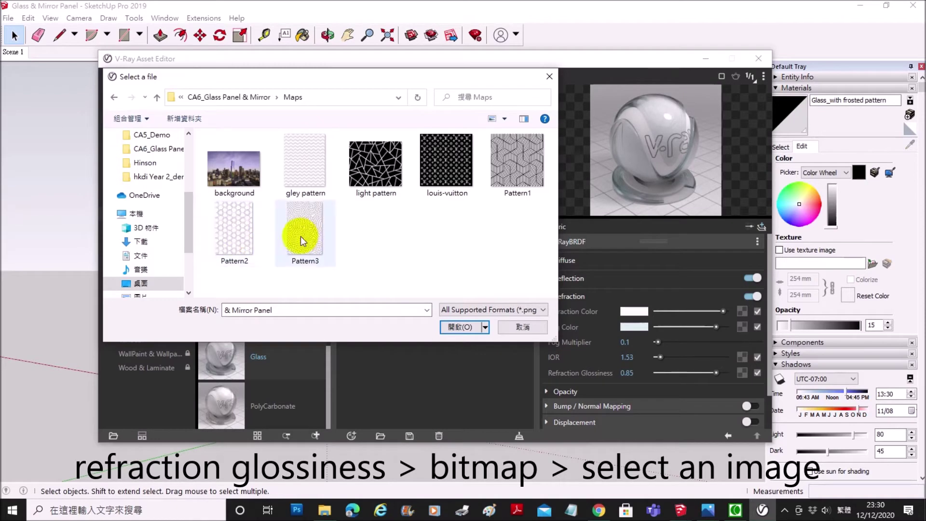
left_click(456, 327)
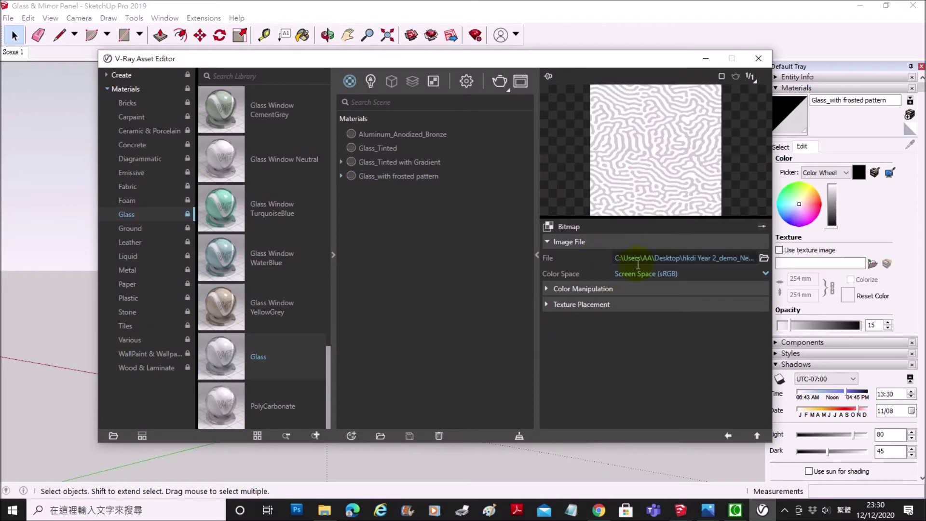
left_click(732, 435)
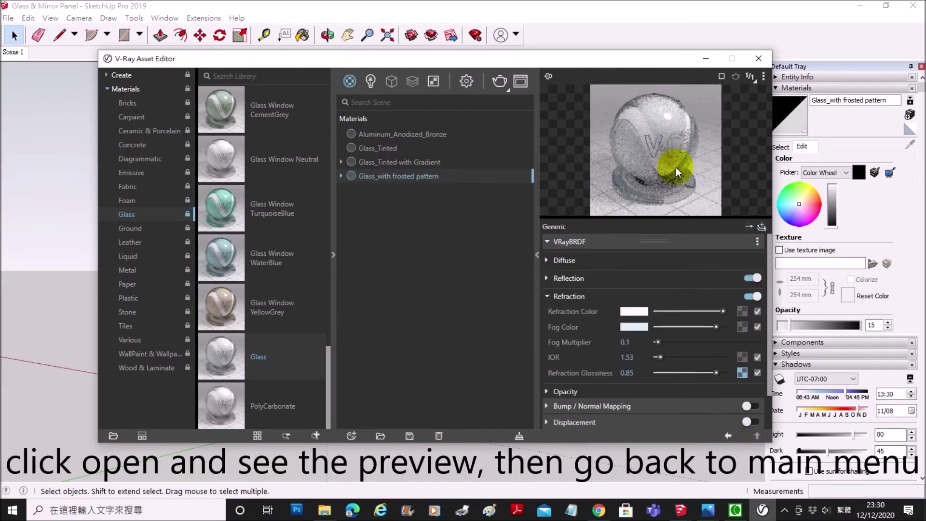
left_click_drag(650, 218, 652, 313)
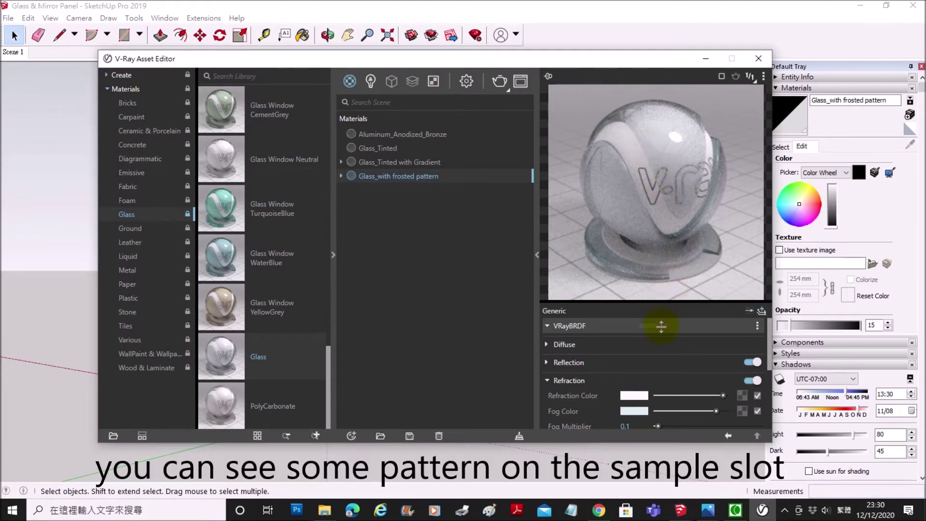
left_click_drag(661, 327, 661, 311)
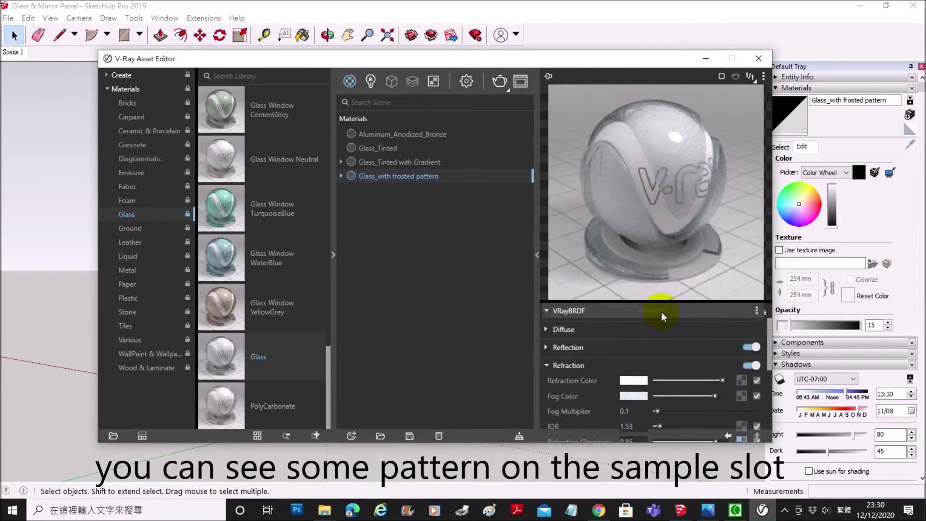
left_click_drag(662, 311, 656, 166)
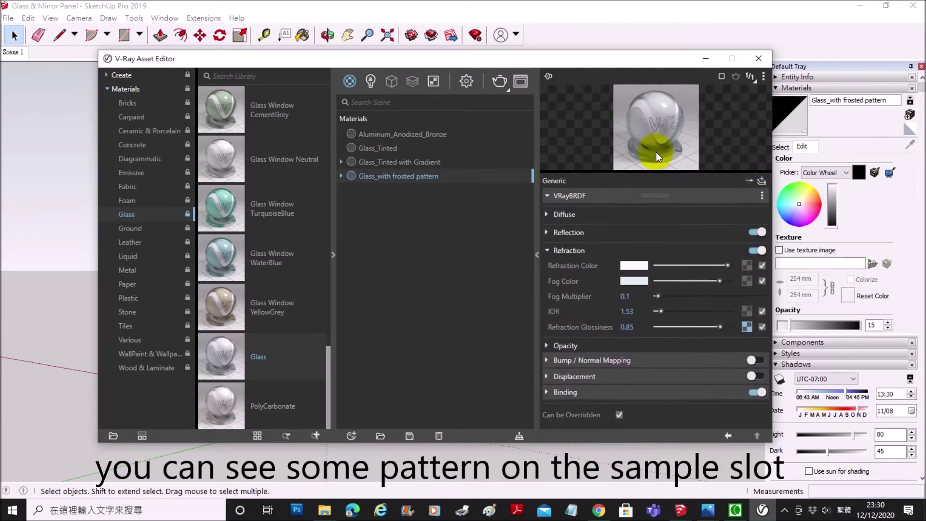
left_click(475, 35)
mouse_move(469, 59)
left_mouse_down()
mouse_move(606, 171)
mouse_move(745, 258)
mouse_move(583, 197)
left_mouse_up()
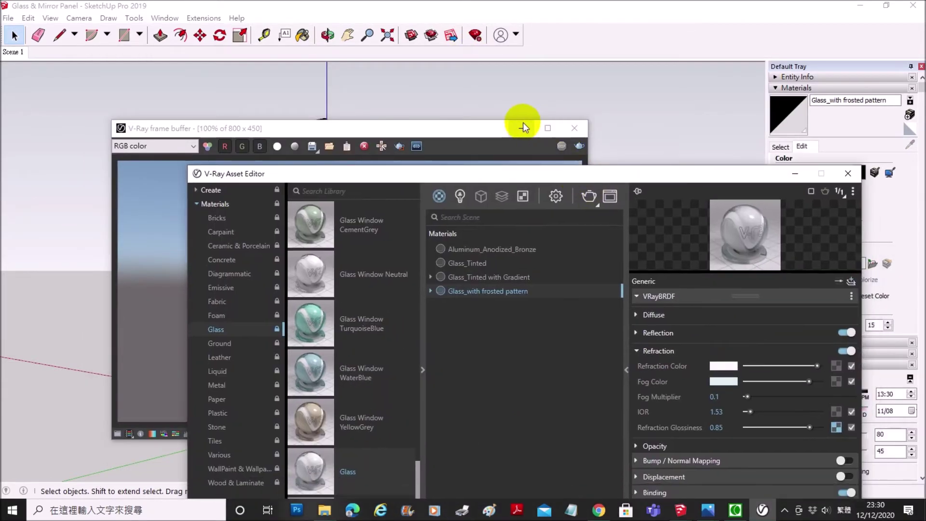
left_click(522, 127)
mouse_move(520, 181)
left_mouse_down()
mouse_move(548, 351)
mouse_move(569, 391)
mouse_move(442, 291)
mouse_move(452, 284)
mouse_move(461, 168)
left_mouse_up()
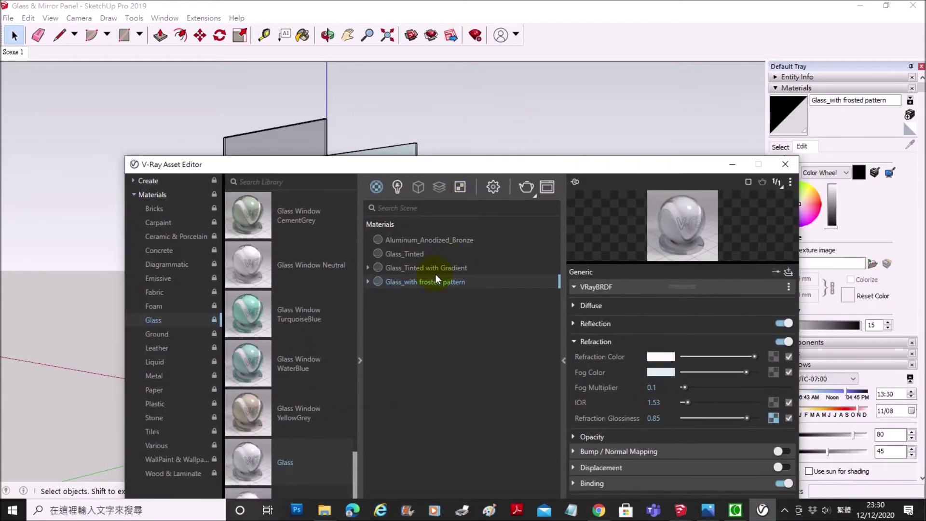
right_click(427, 284)
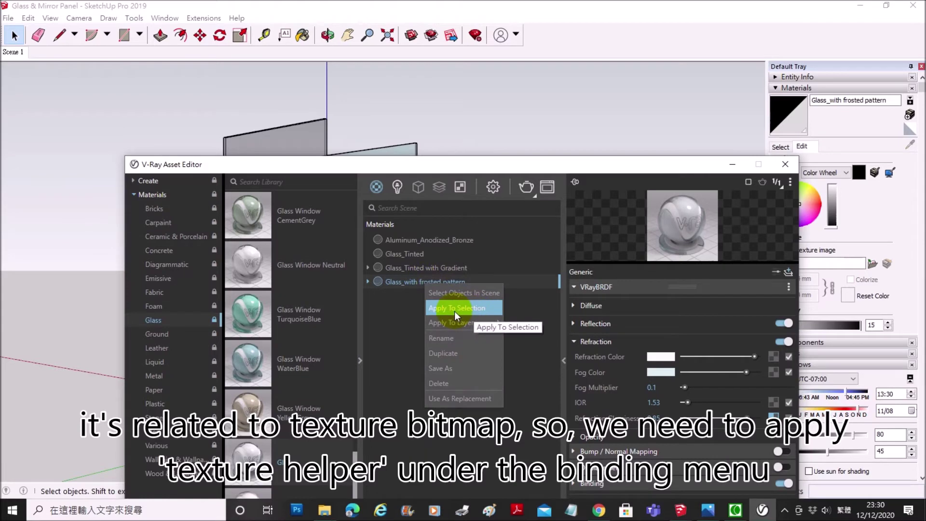
Step: Apply the frosted pattern glass to the selected panel and set Binding Texture Mode to Texture Helper
left_click(458, 309)
left_click_drag(554, 176, 500, 40)
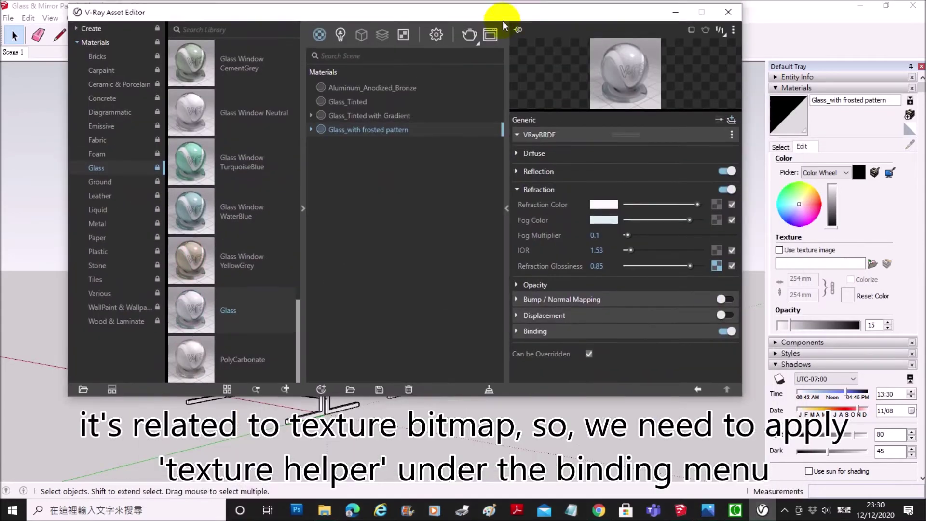
left_click(524, 346)
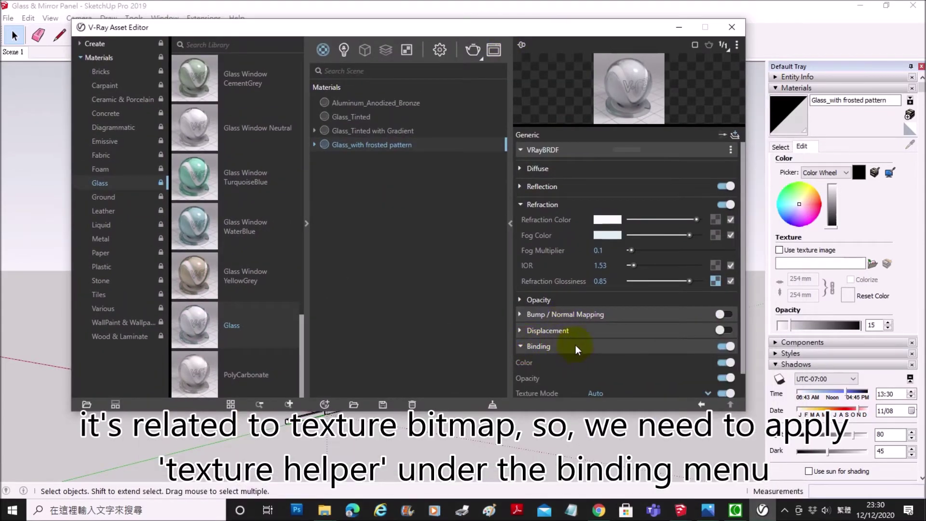
scroll(607, 350, "down", 1)
left_click(597, 368)
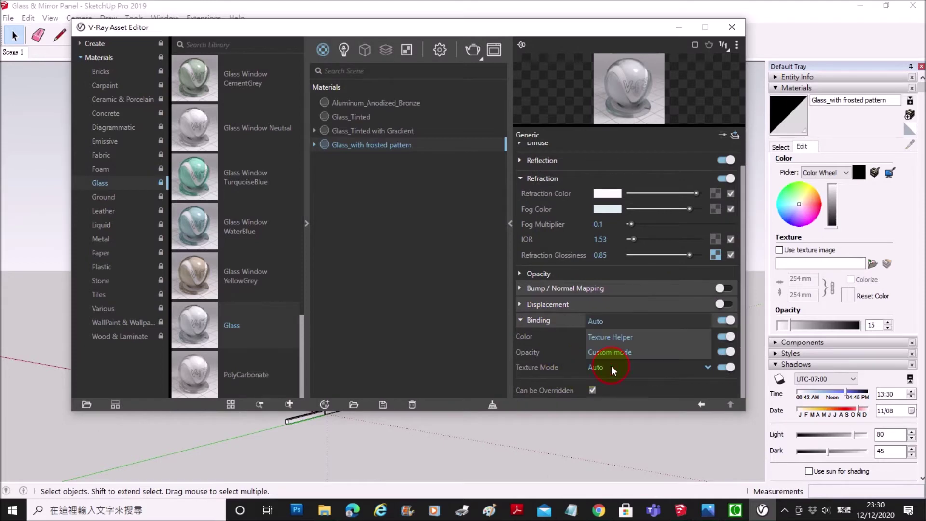
left_click(615, 336)
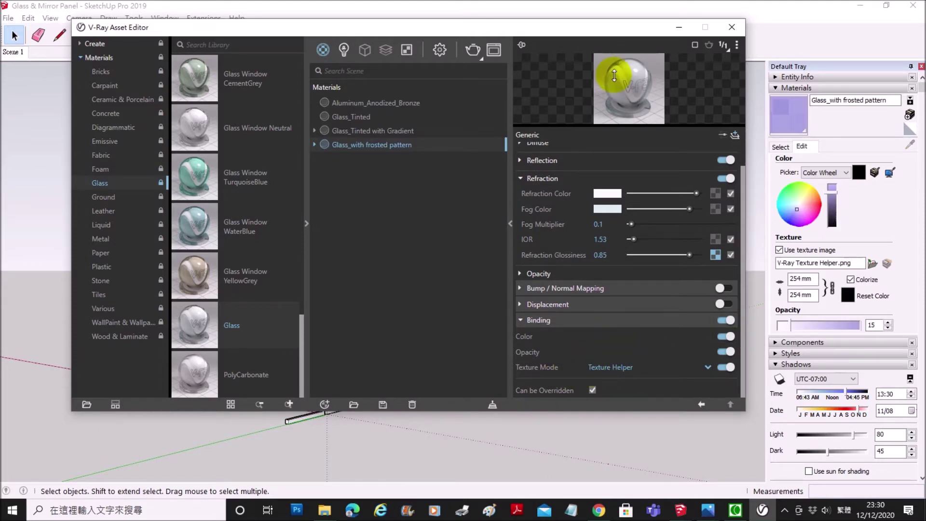
left_click_drag(608, 29, 576, 411)
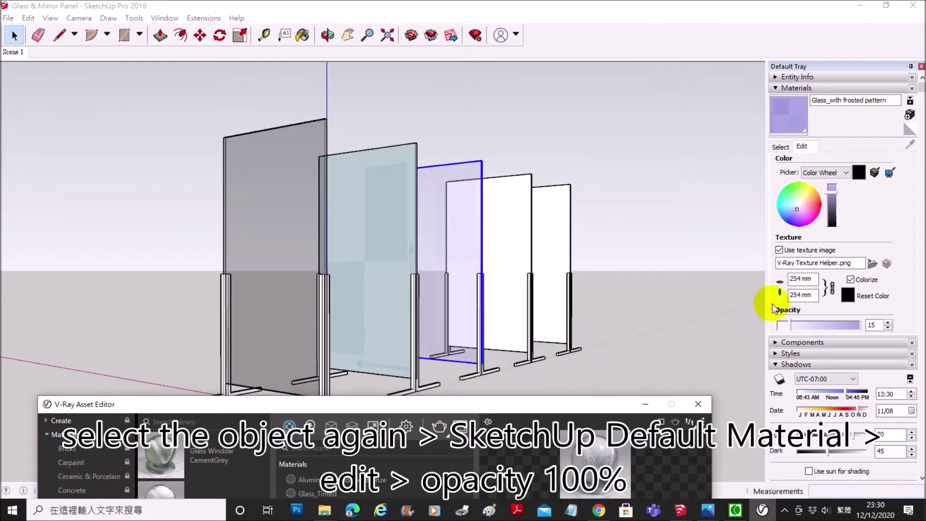
Step: Raise the frosted pattern material's opacity to 99, then render the panels again
left_click(794, 324)
left_click_drag(794, 324, 860, 324)
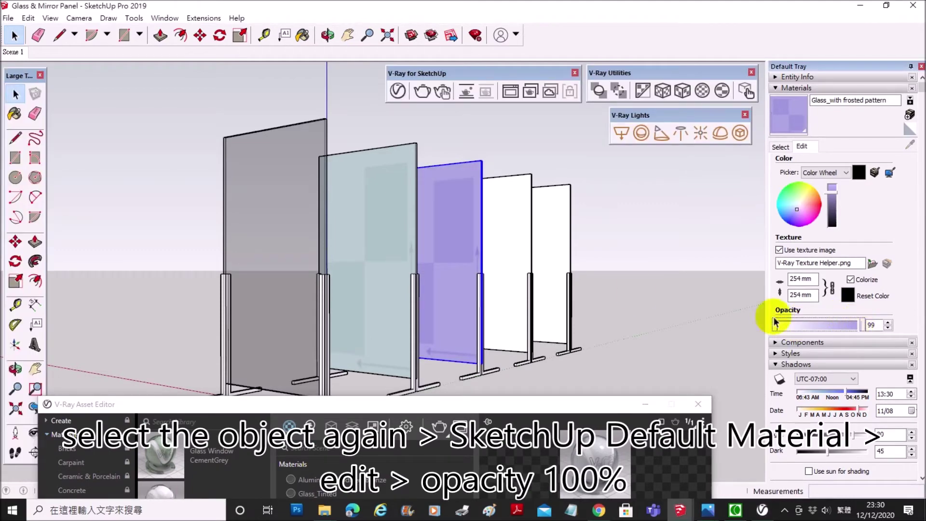
left_click(680, 92)
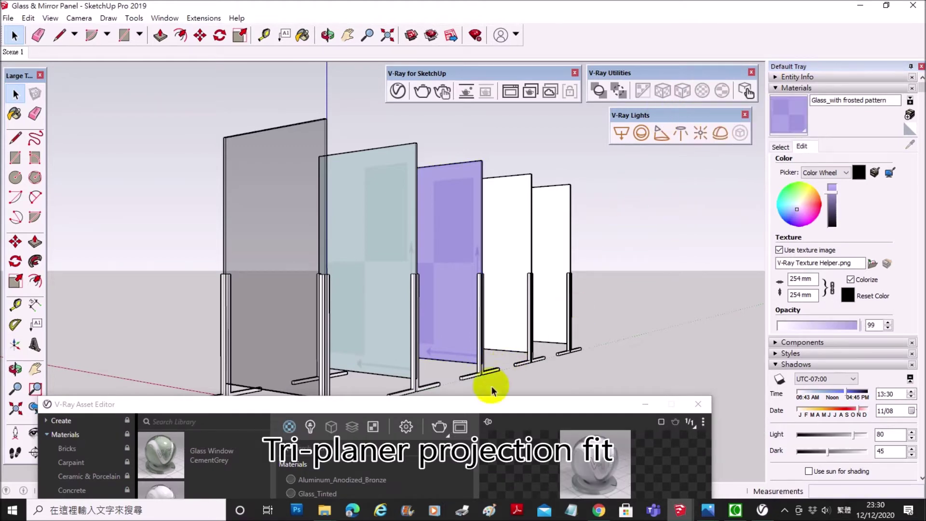
left_click(485, 401)
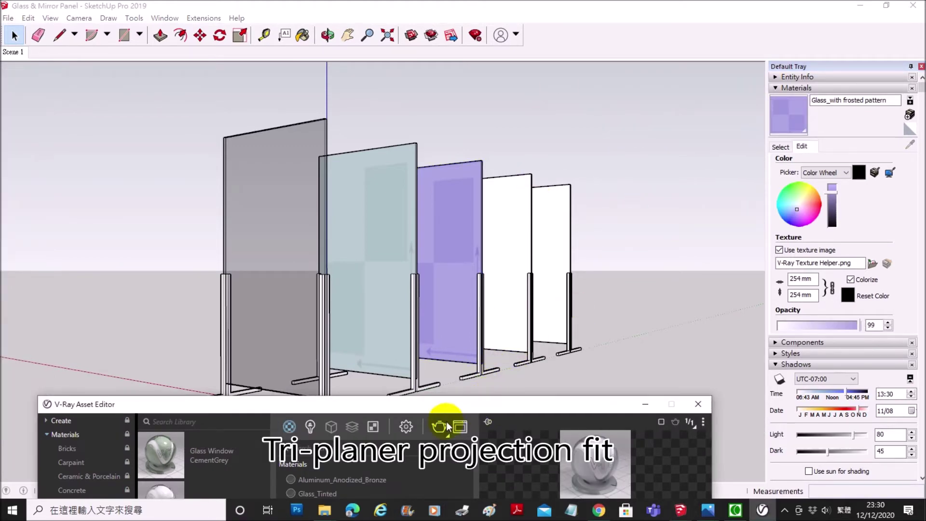
left_click_drag(458, 407, 554, 157)
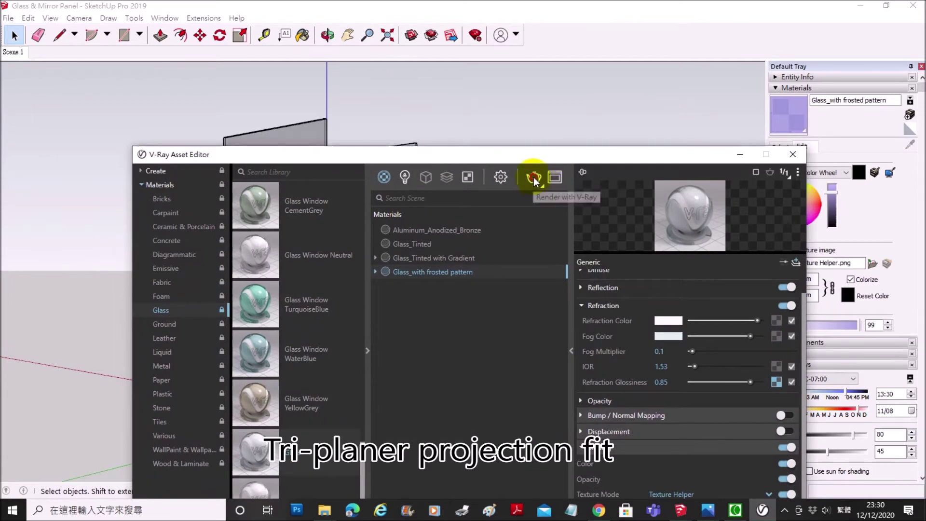
left_click(534, 179)
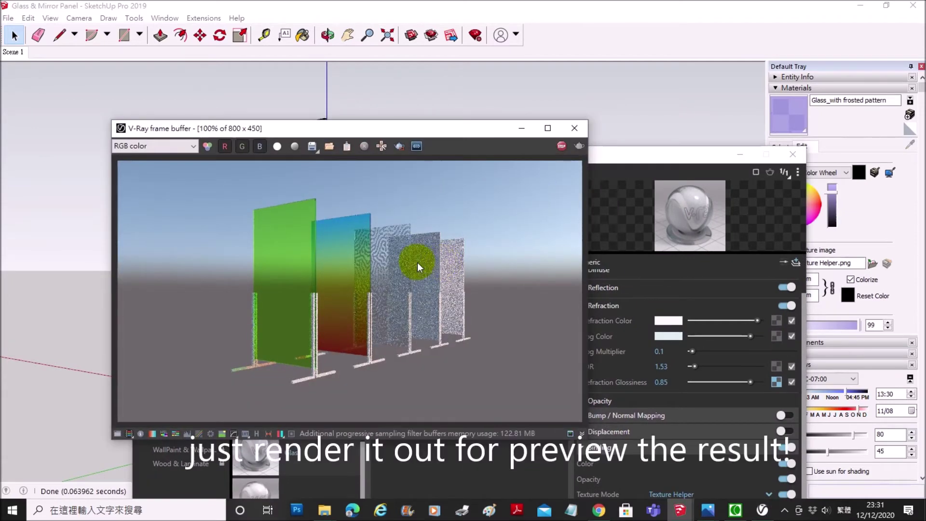
left_click(547, 128)
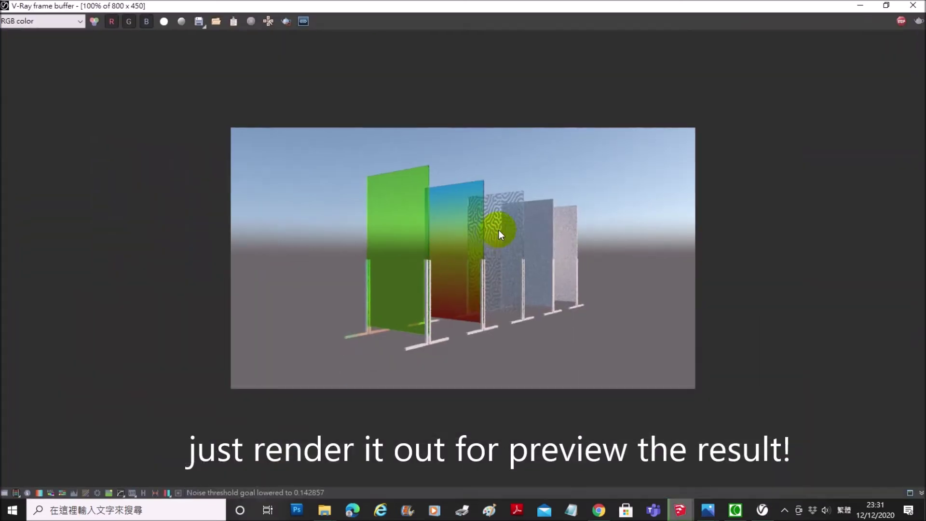
scroll(498, 232, "up", 1)
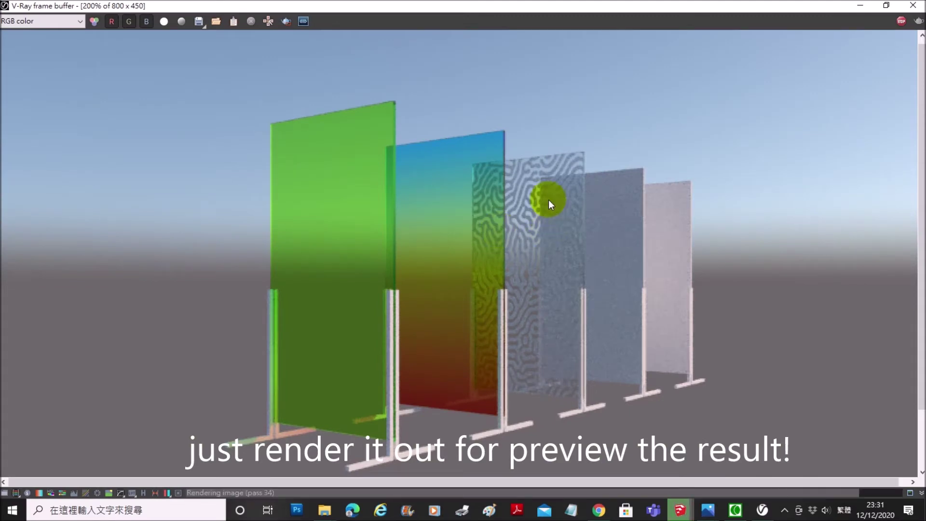
scroll(576, 198, "up", 1)
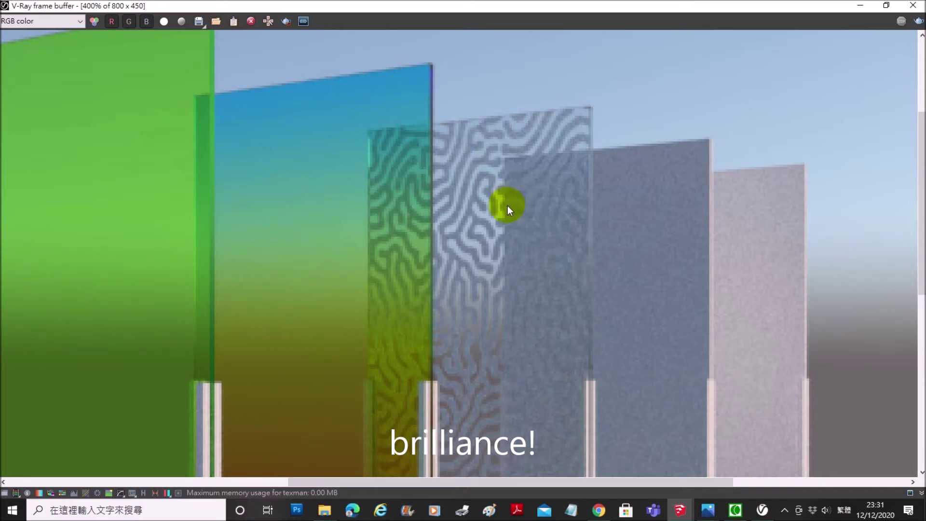
scroll(508, 204, "down", 1)
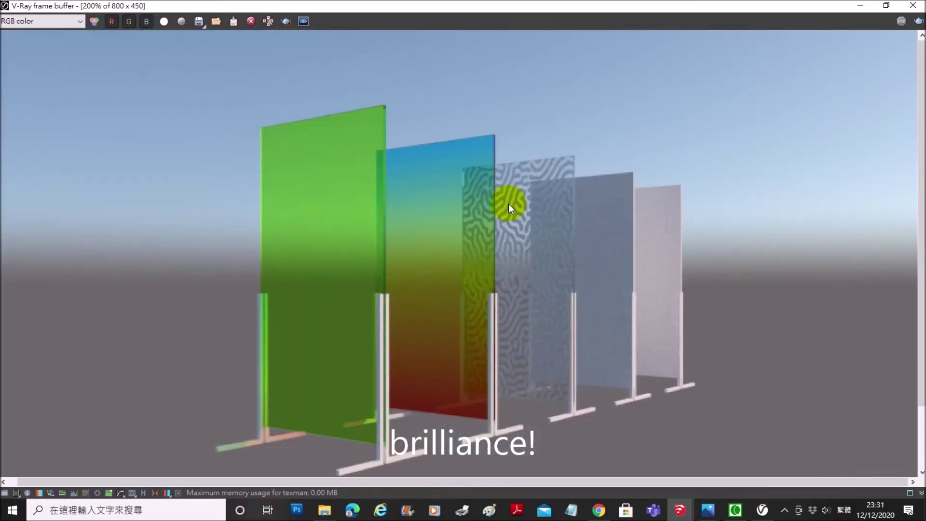
left_click(885, 5)
scroll(449, 225, "down", 1)
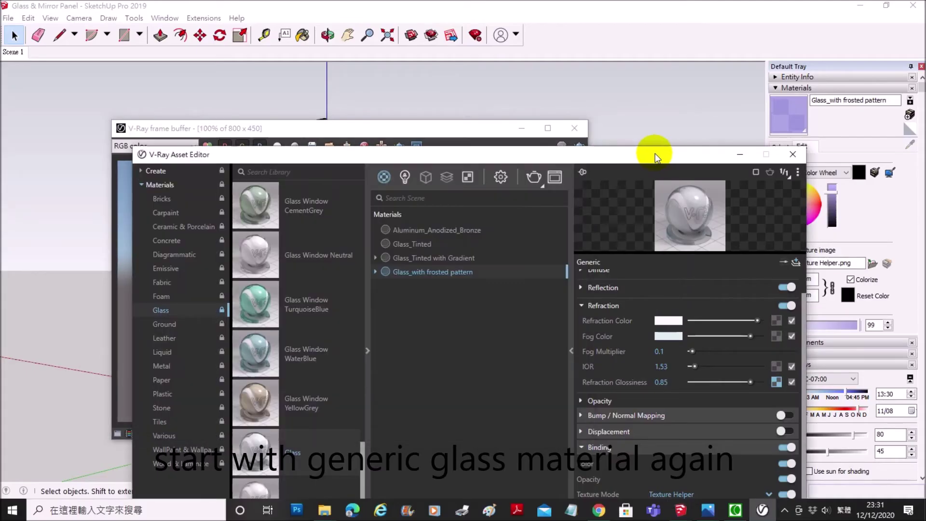
Step: Add another library Glass material named Glass_Bump pattern and close the render window
left_click_drag(651, 155, 664, 83)
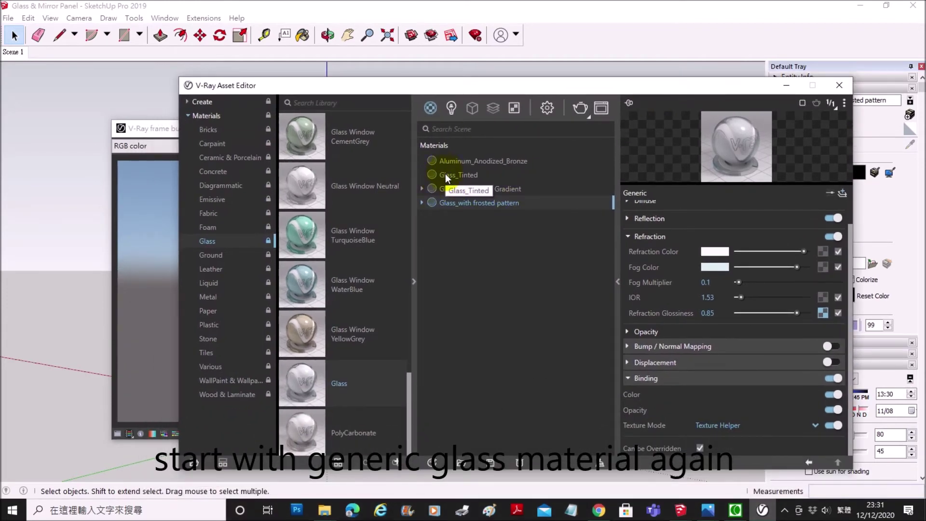
left_click(371, 300)
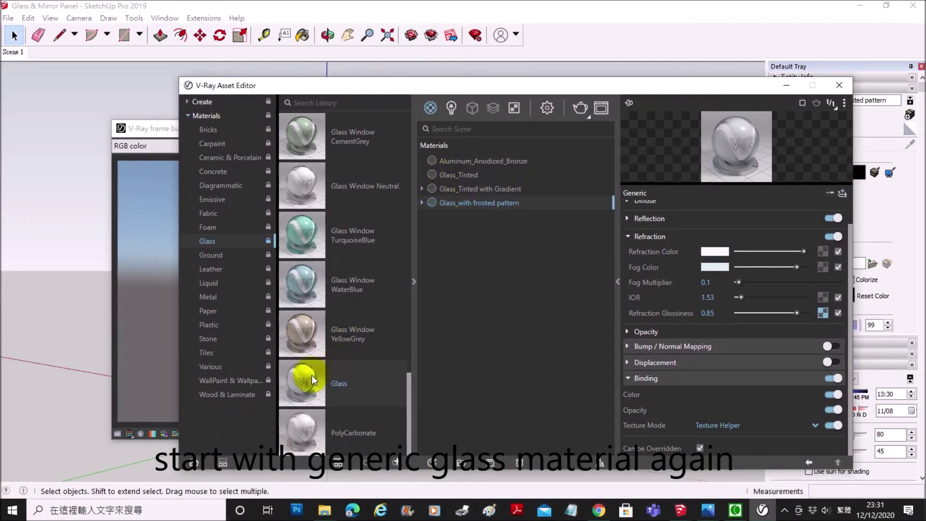
left_click_drag(306, 380, 550, 285)
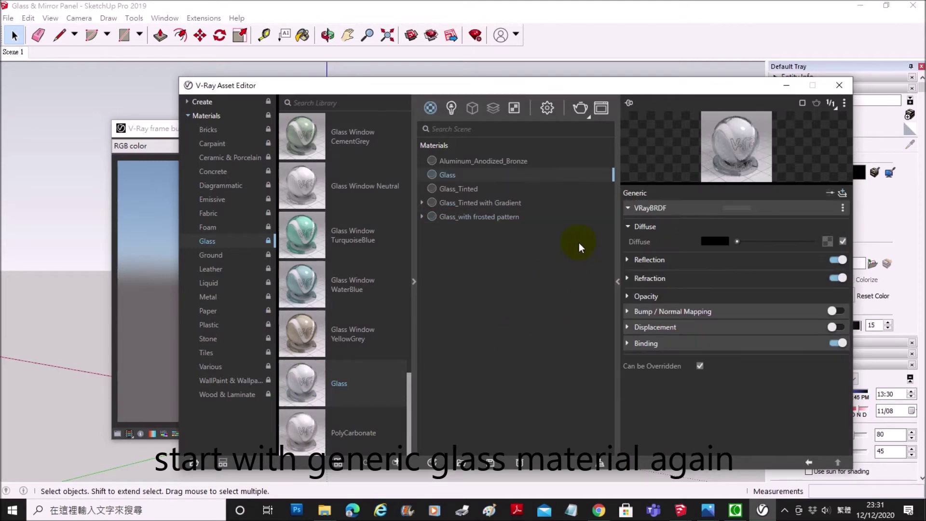
double_click(448, 174)
type("_Blu")
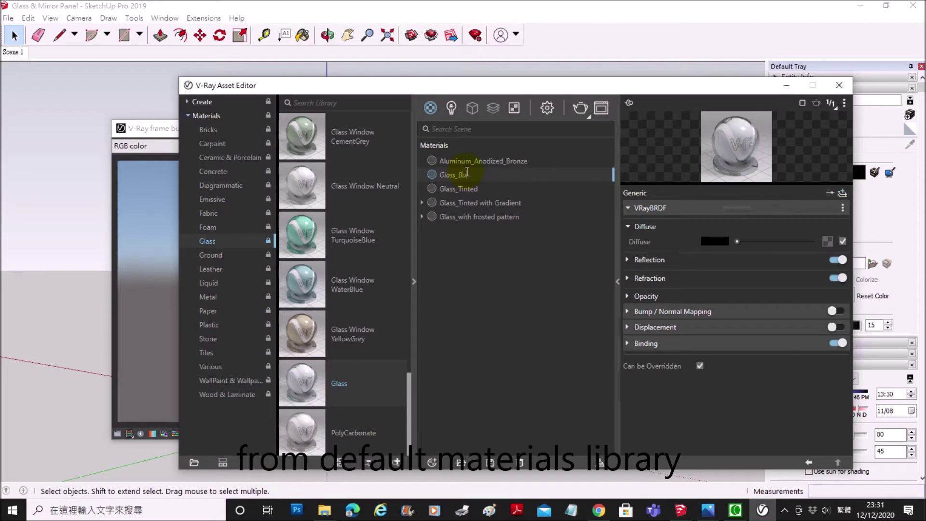
type("mp p")
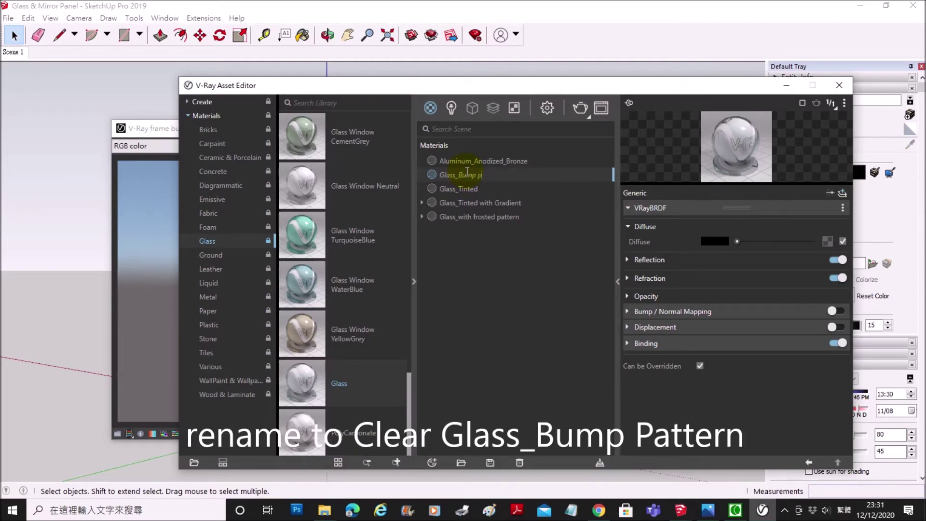
type("attern")
key("Return")
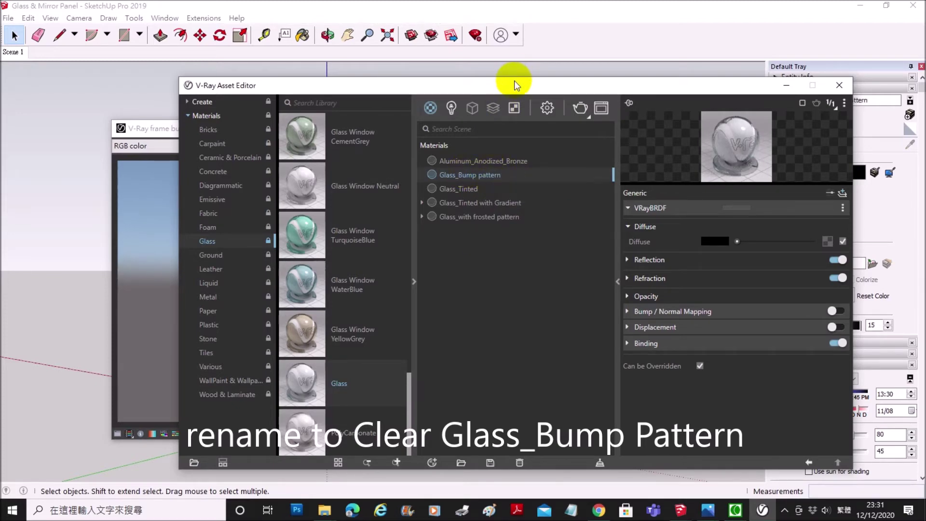
left_click_drag(516, 86, 552, 388)
left_click(585, 129)
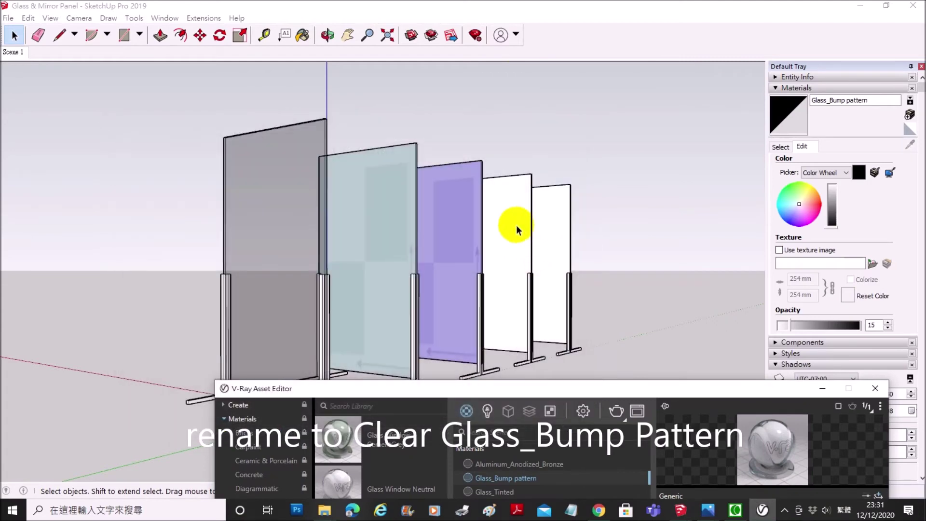
Step: Select the white panel and apply Glass_Bump pattern to it from the Asset Editor
left_click(517, 230)
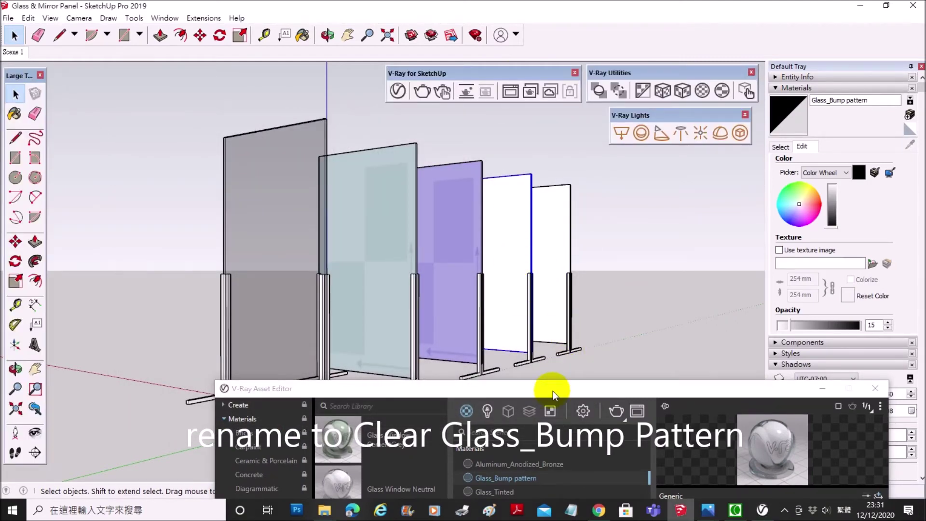
left_click_drag(553, 388, 519, 86)
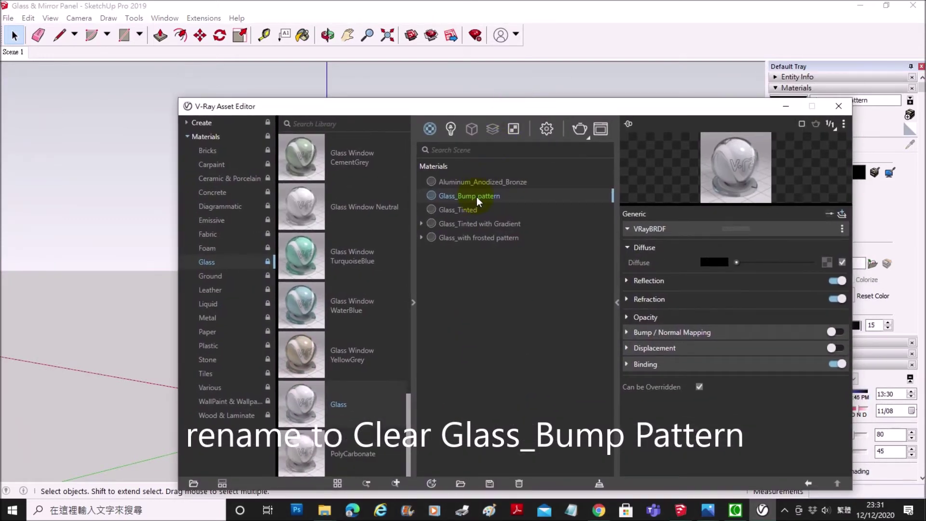
right_click(477, 197)
left_click(511, 218)
mouse_move(535, 111)
left_mouse_down()
mouse_move(559, 372)
mouse_move(521, 77)
left_mouse_up()
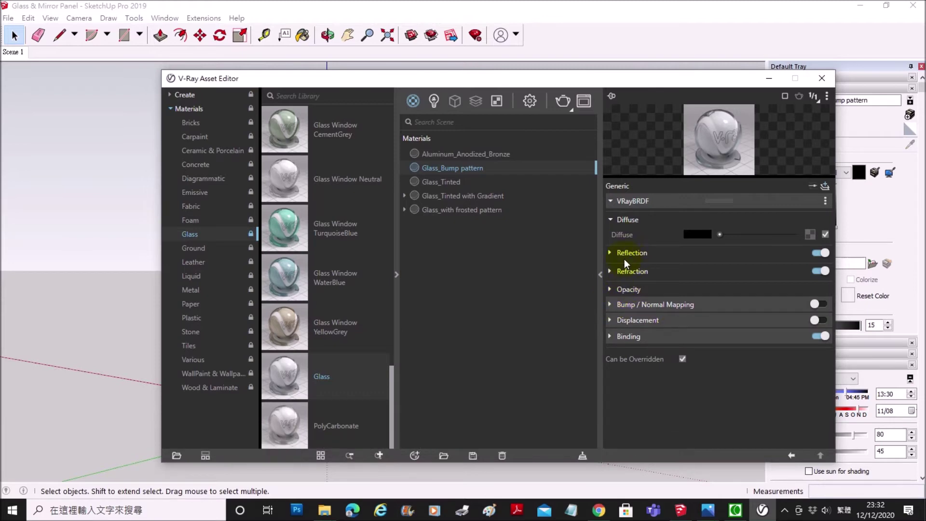
Step: Switch on Bump / Normal Mapping and load the 'gley pattern' bitmap into the bump slot
left_click(609, 305)
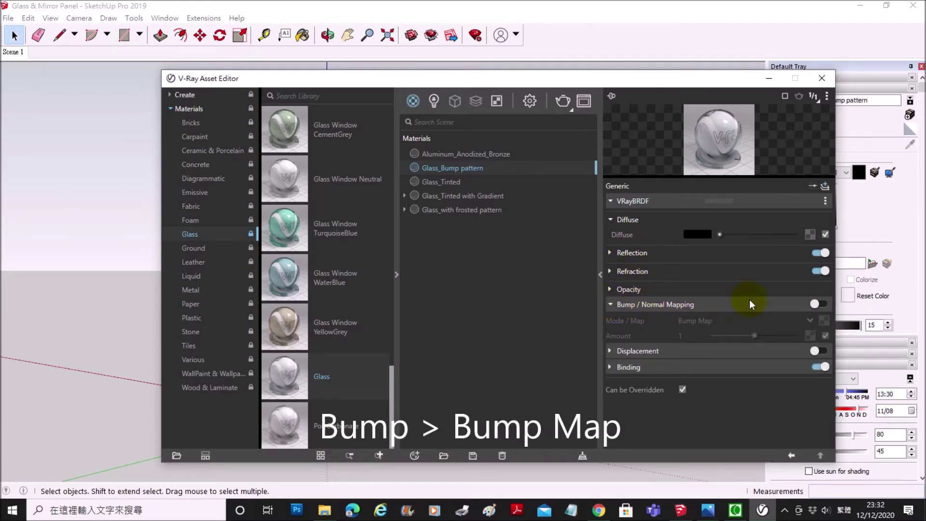
left_click(814, 303)
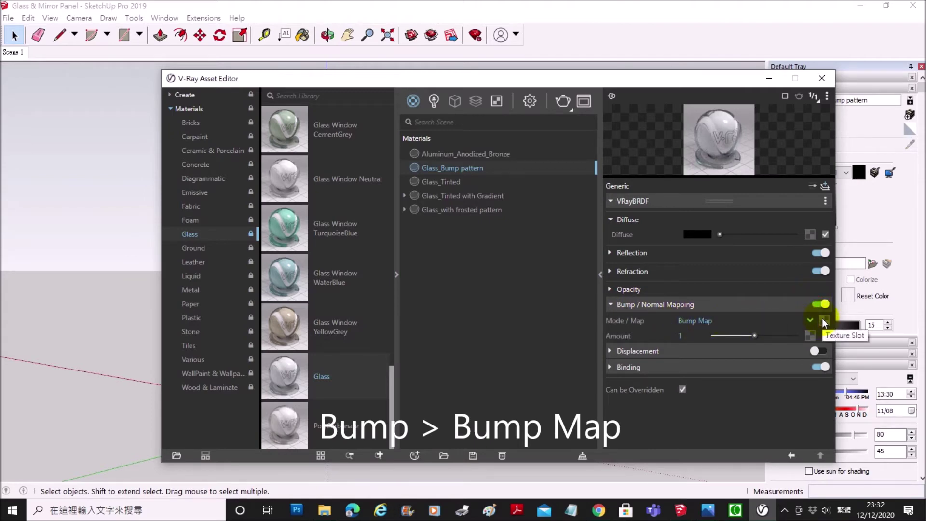
left_click(824, 321)
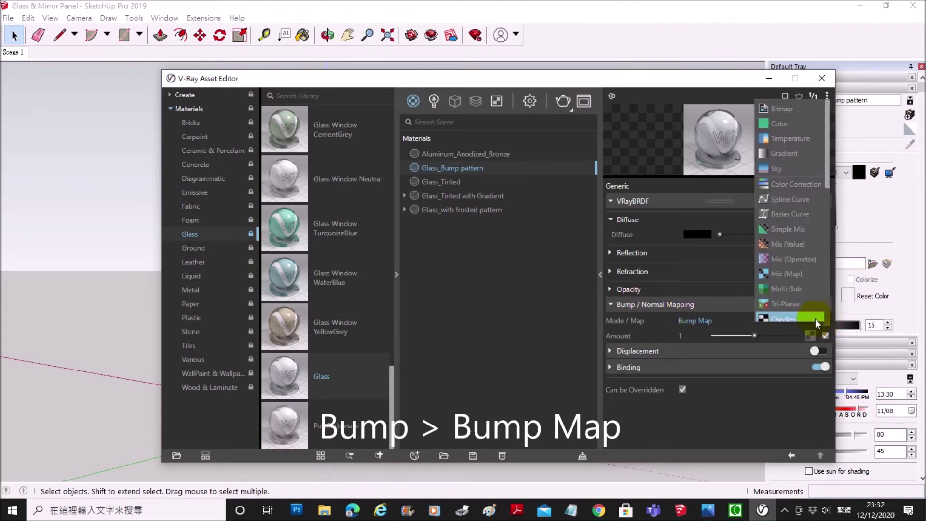
left_click(795, 108)
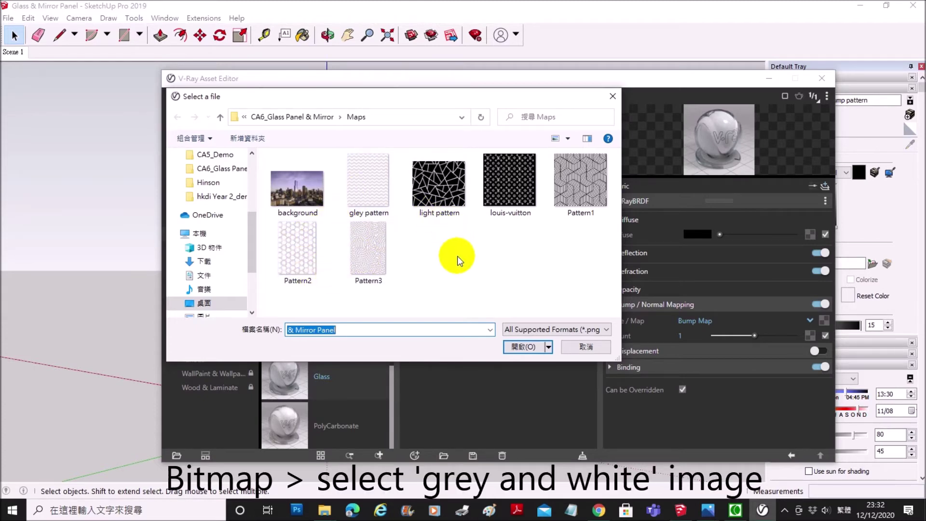
left_click(356, 172)
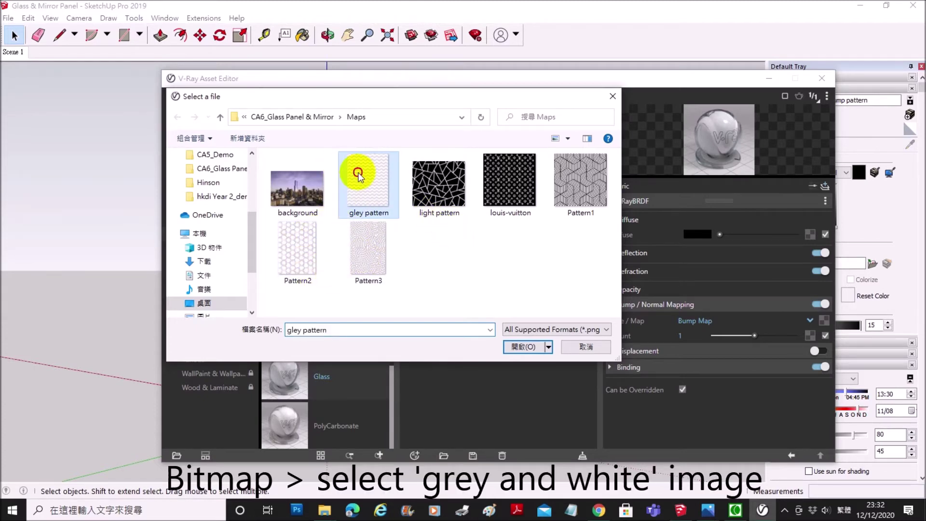
left_click(525, 347)
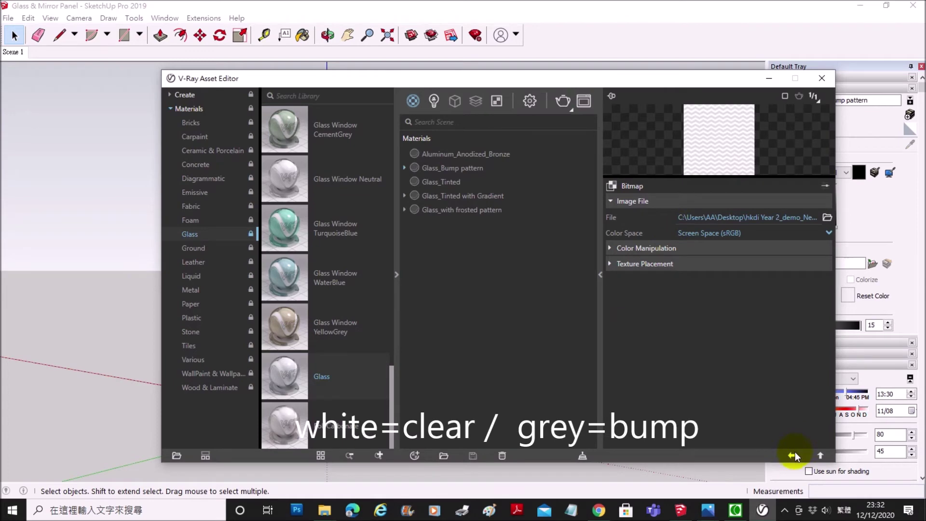
left_click(793, 456)
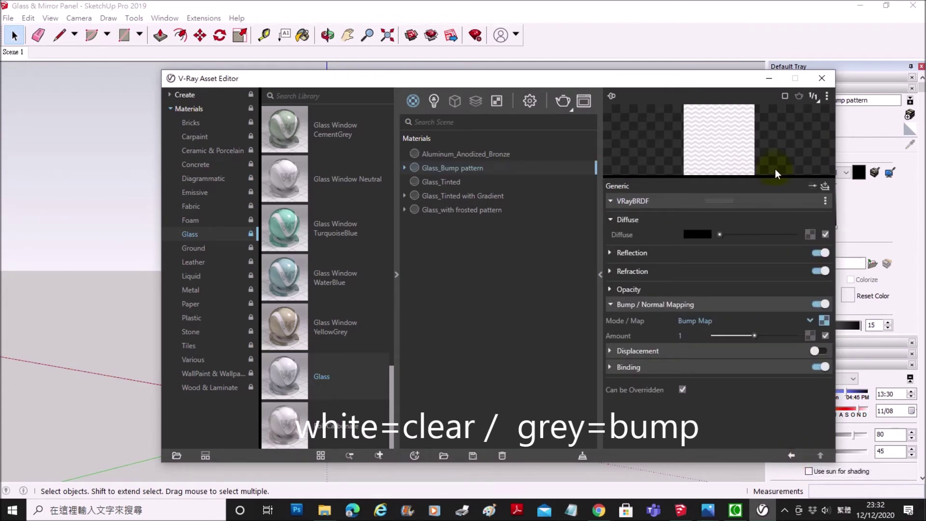
Step: Enlarge the Glass_Bump pattern preview swatch and reposition the material editor
left_click_drag(718, 177, 724, 249)
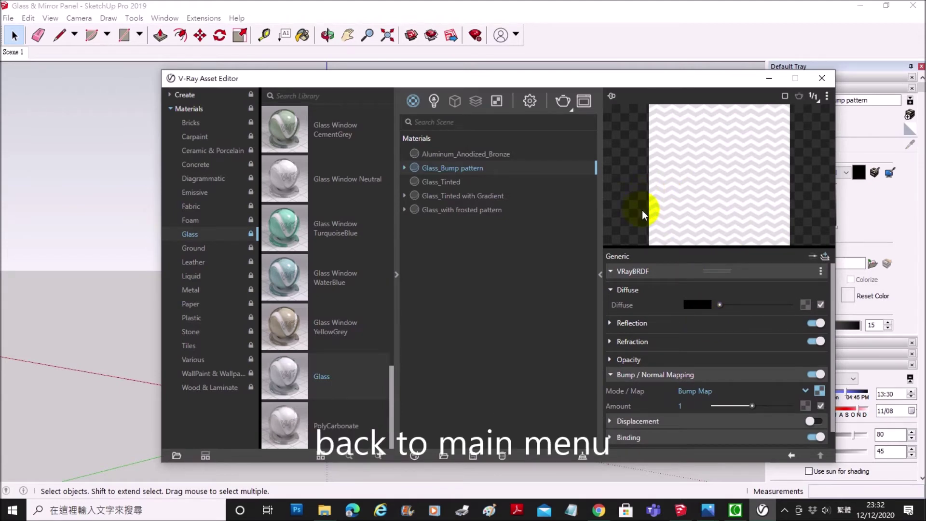
left_click(449, 182)
mouse_move(454, 172)
left_mouse_down()
mouse_move(506, 191)
mouse_move(724, 196)
left_mouse_up()
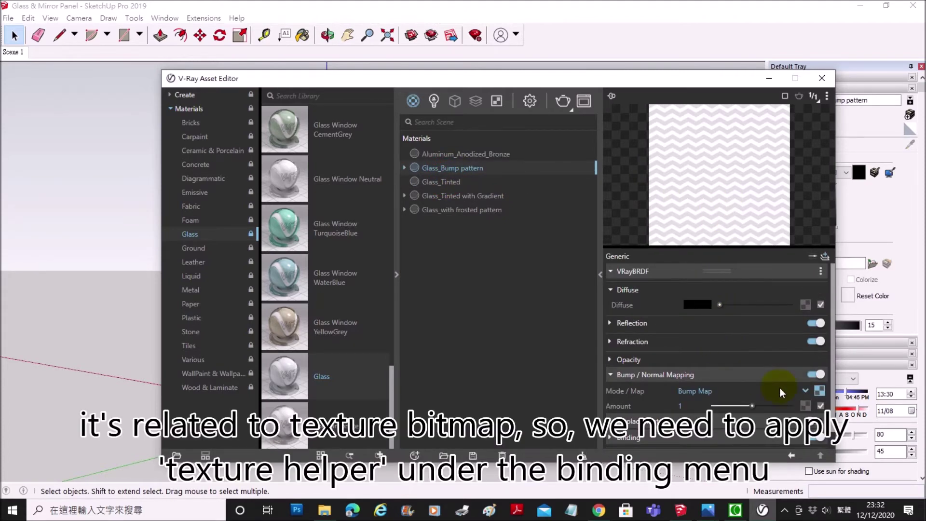
mouse_move(611, 78)
left_mouse_down()
mouse_move(616, 351)
mouse_move(616, 337)
left_mouse_up()
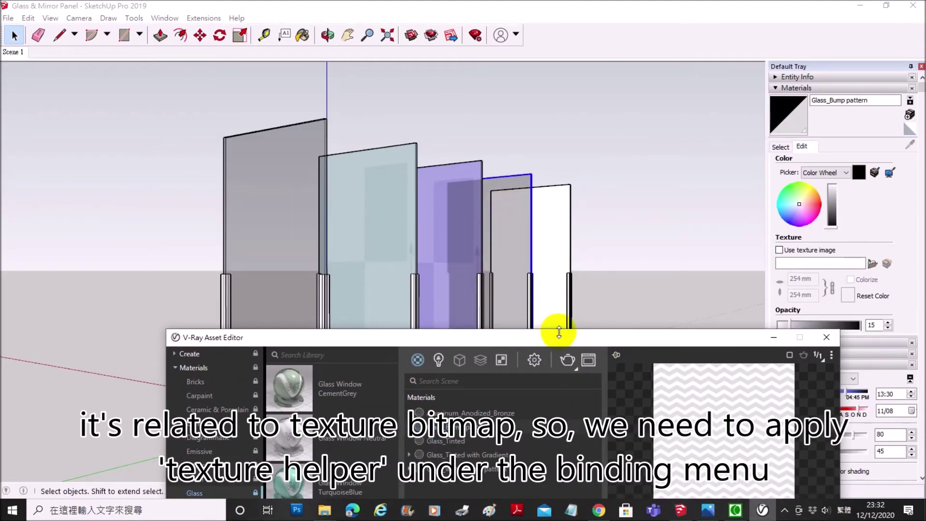
left_click_drag(559, 332, 508, 44)
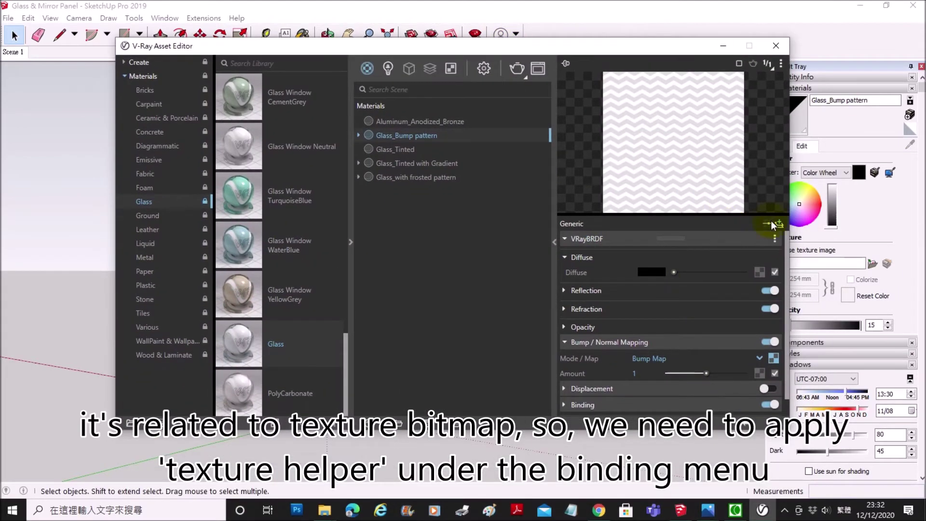
scroll(779, 248, "down", 1)
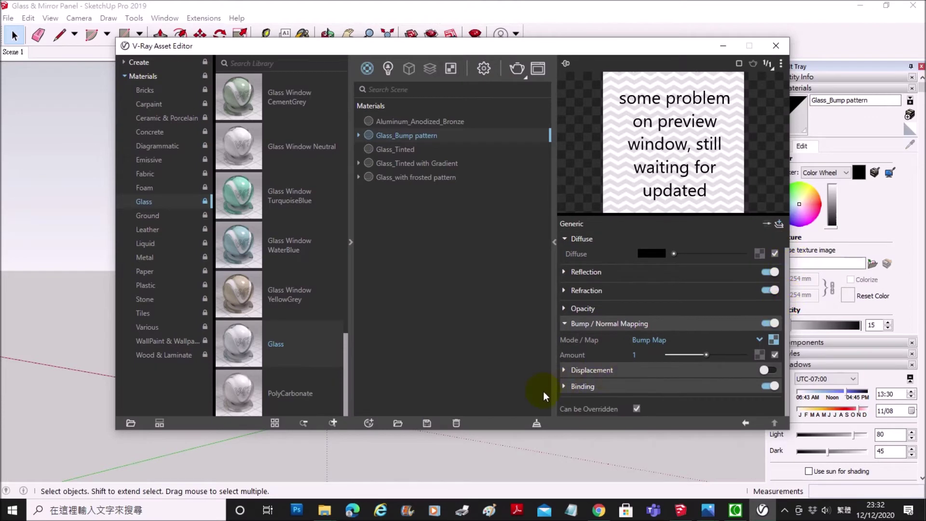
Step: Set the Binding Texture Mode to Texture Helper and close the asset editor
left_click(565, 385)
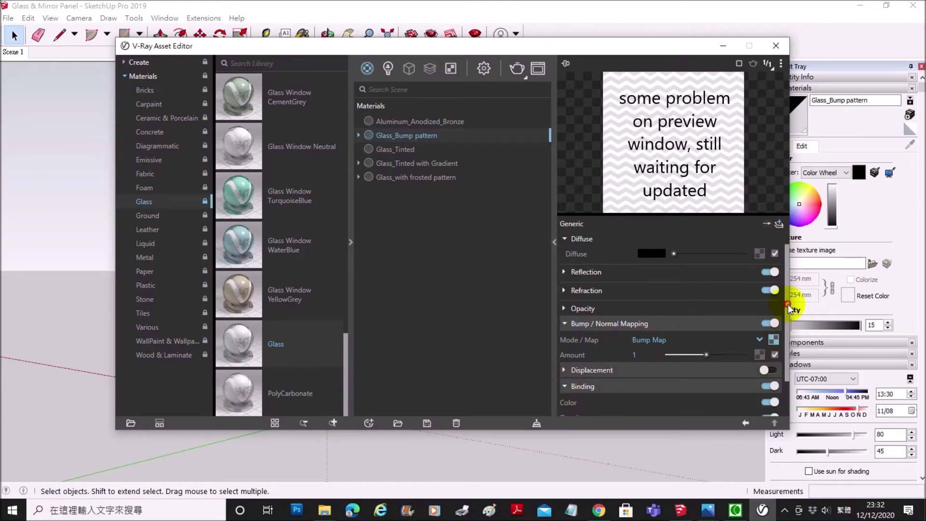
left_click_drag(788, 306, 687, 381)
left_click(673, 383)
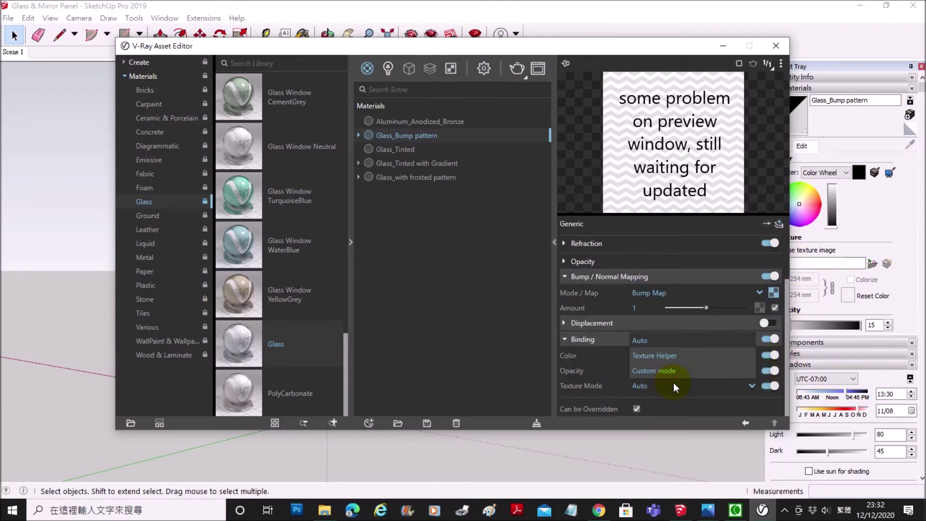
left_click(663, 354)
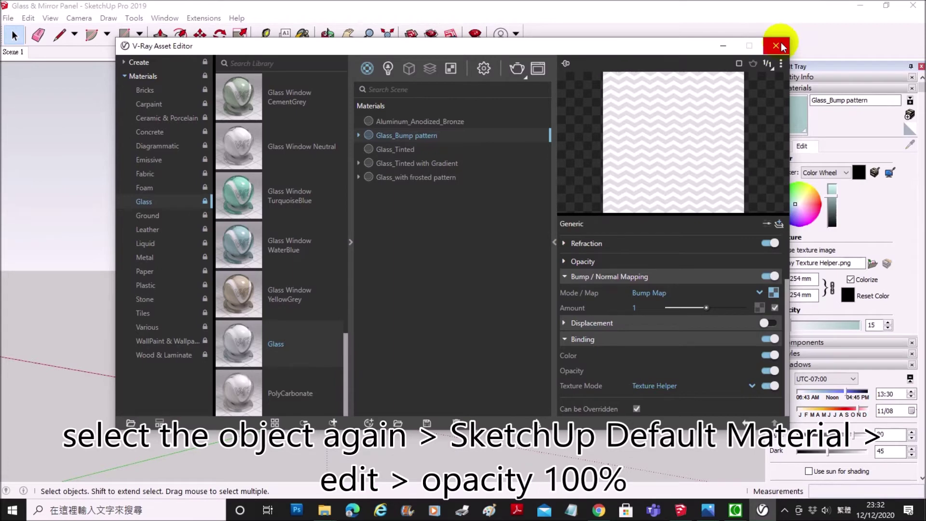
left_click(775, 46)
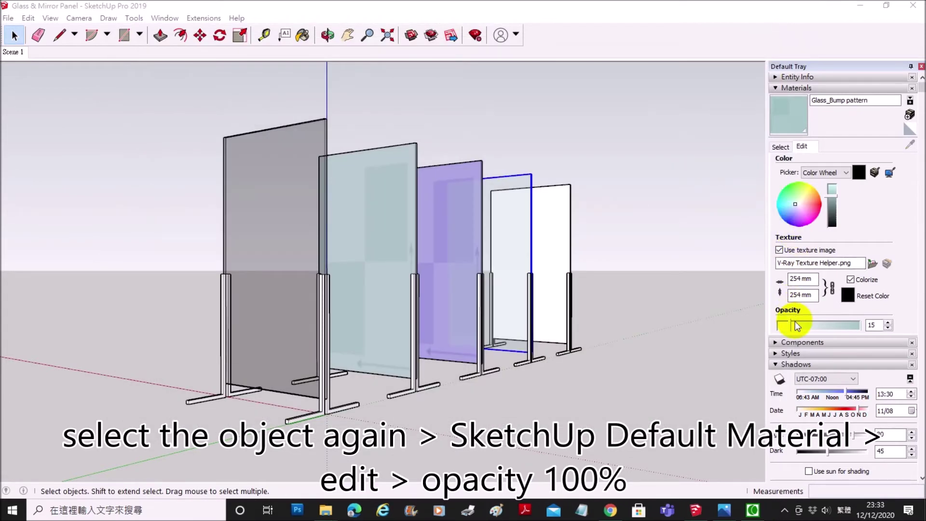
Step: Set the bump material's opacity to 100, apply Tri-Planar Projection (Fit), and start a V-Ray render
left_click_drag(814, 325, 857, 325)
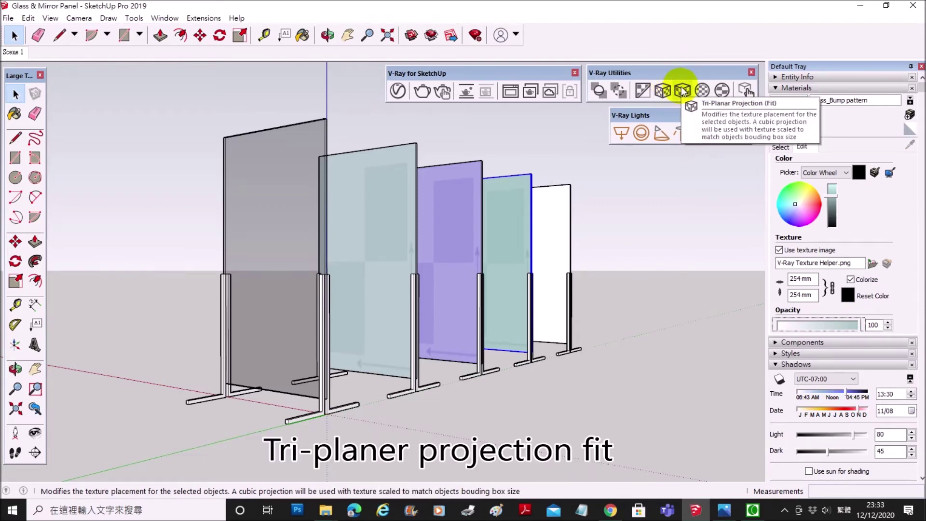
left_click(682, 90)
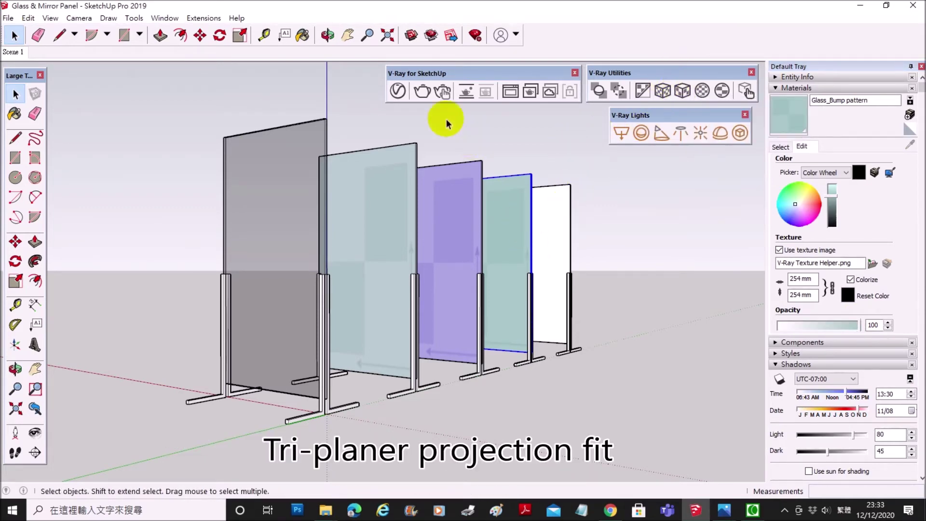
left_click(398, 91)
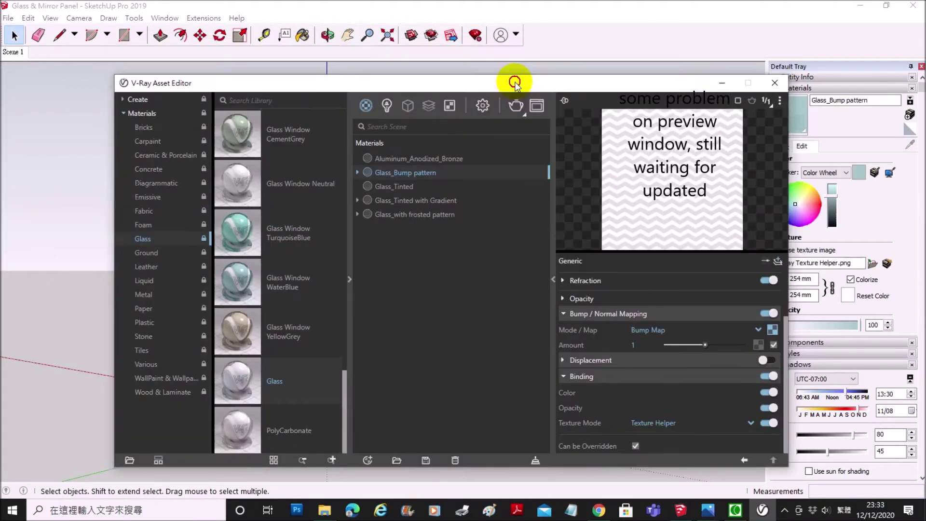
left_click_drag(521, 72, 514, 110)
left_click(515, 109)
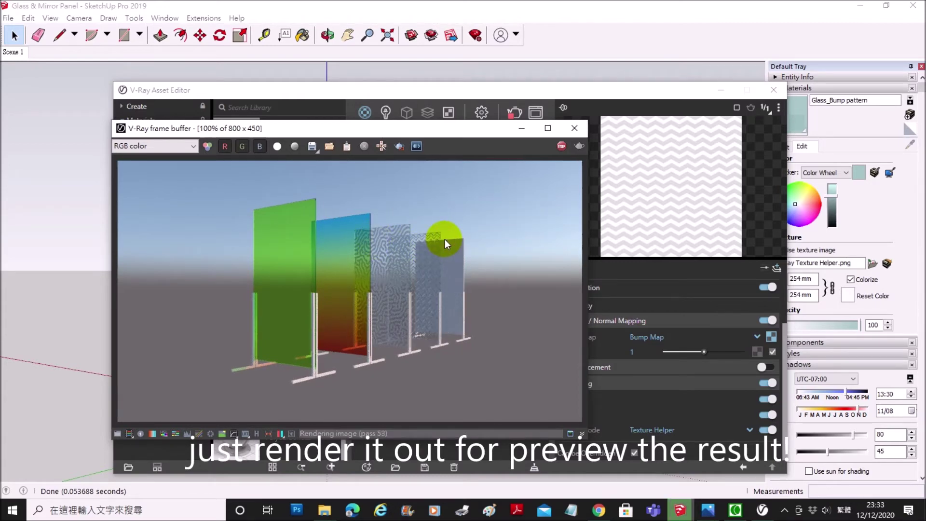
scroll(445, 239, "up", 1)
scroll(434, 246, "up", 1)
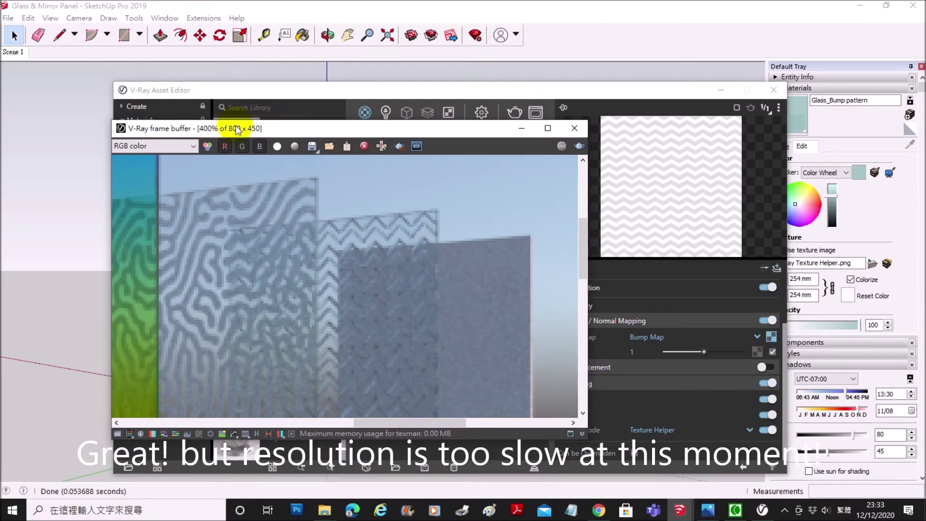
scroll(409, 240, "down", 1)
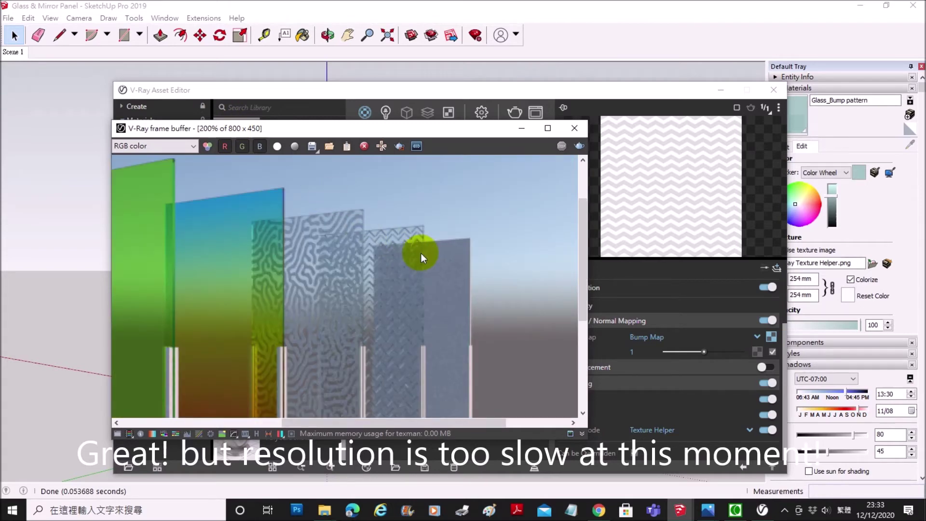
scroll(432, 239, "up", 1)
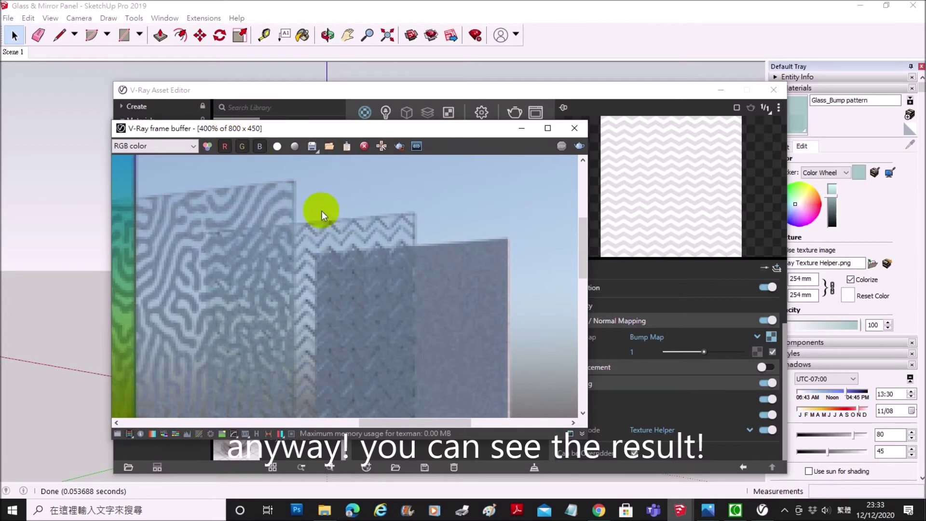
scroll(356, 242, "down", 1)
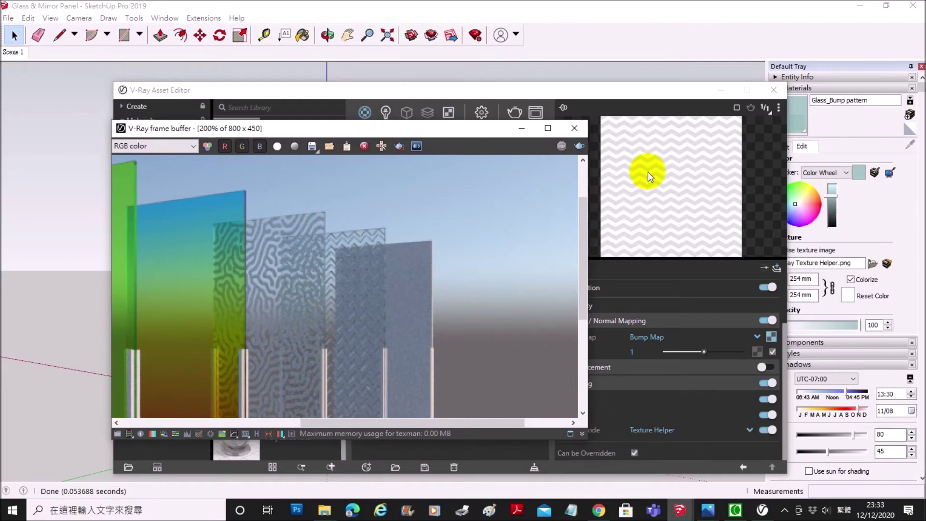
scroll(363, 230, "up", 1)
scroll(363, 229, "down", 1)
scroll(363, 229, "down", 1)
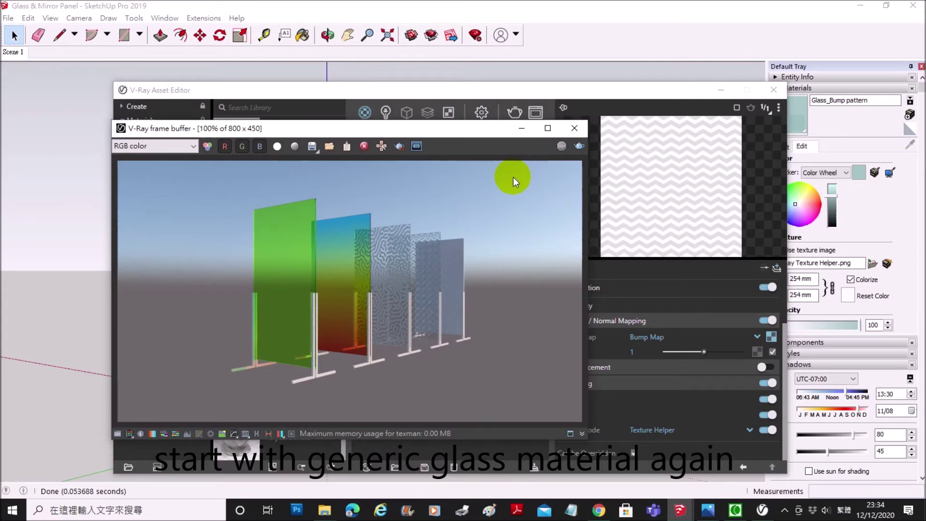
Step: Add the library Glass material to the scene and rename it Glass_Pattern
left_click(581, 127)
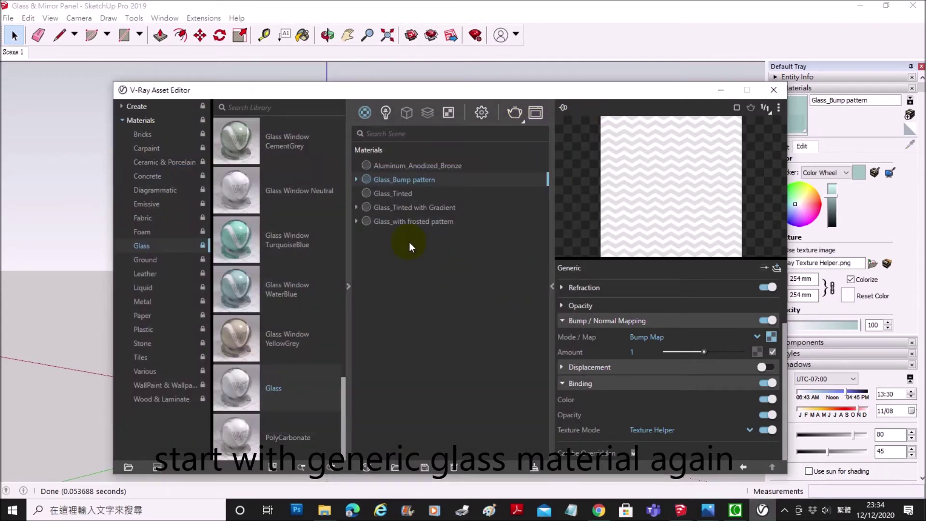
left_click_drag(280, 376, 454, 304)
type("Glass_")
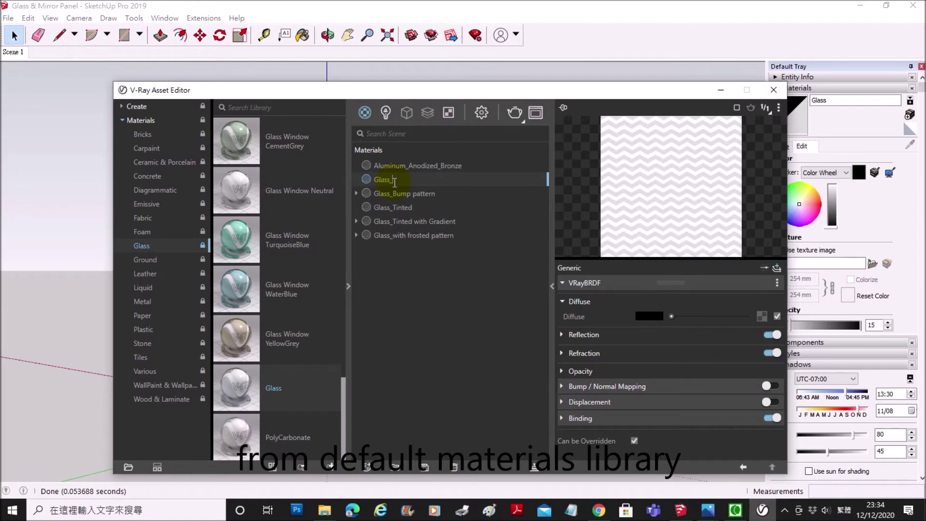
type("Pattern")
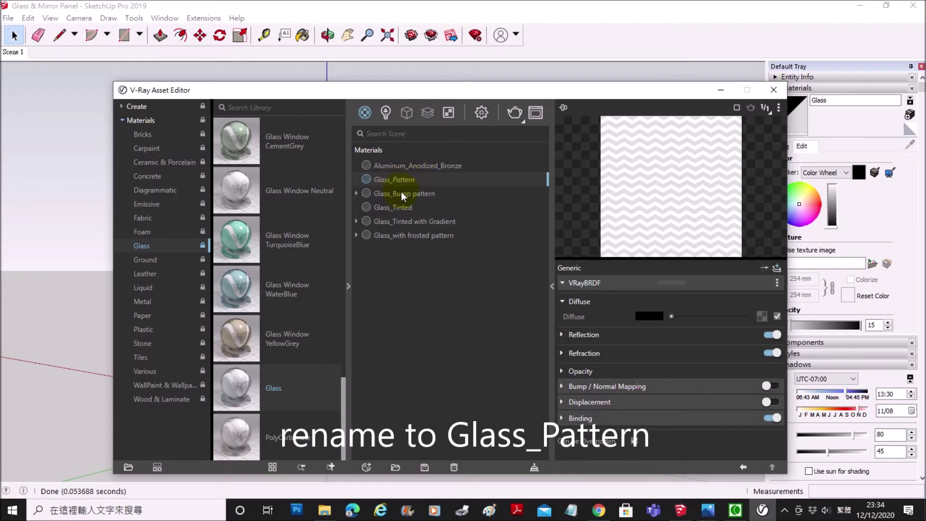
left_click(439, 276)
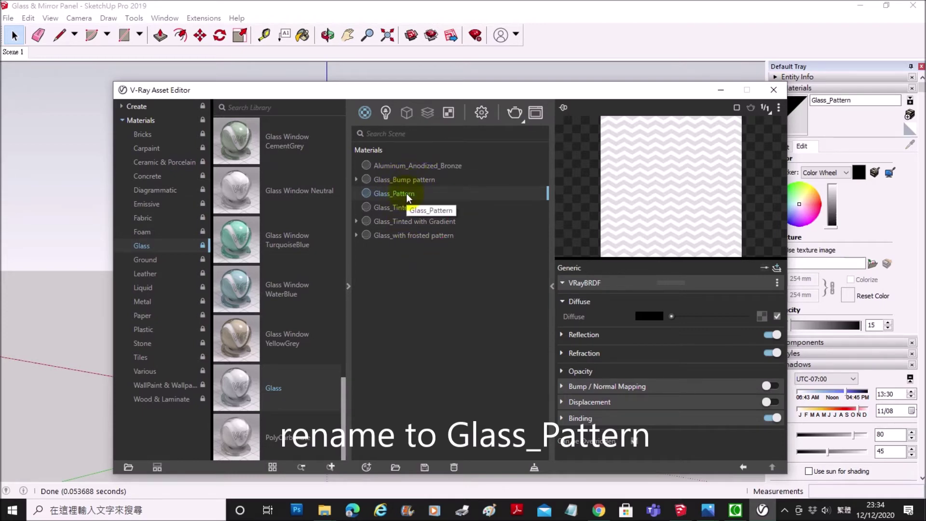
Step: Apply Glass_Pattern to the white panel at the end of the row
left_click_drag(421, 133, 475, 381)
left_click(558, 223)
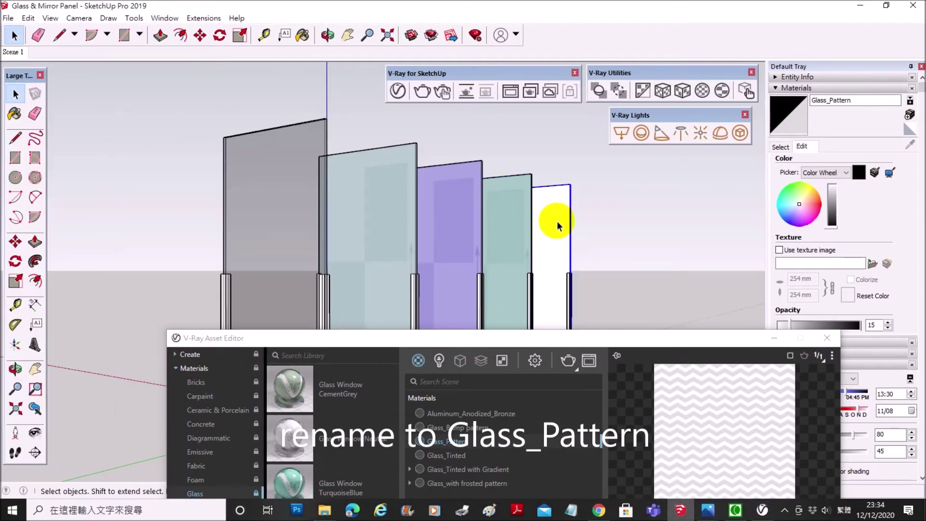
left_click_drag(508, 334, 474, 177)
right_click(421, 284)
left_click(482, 309)
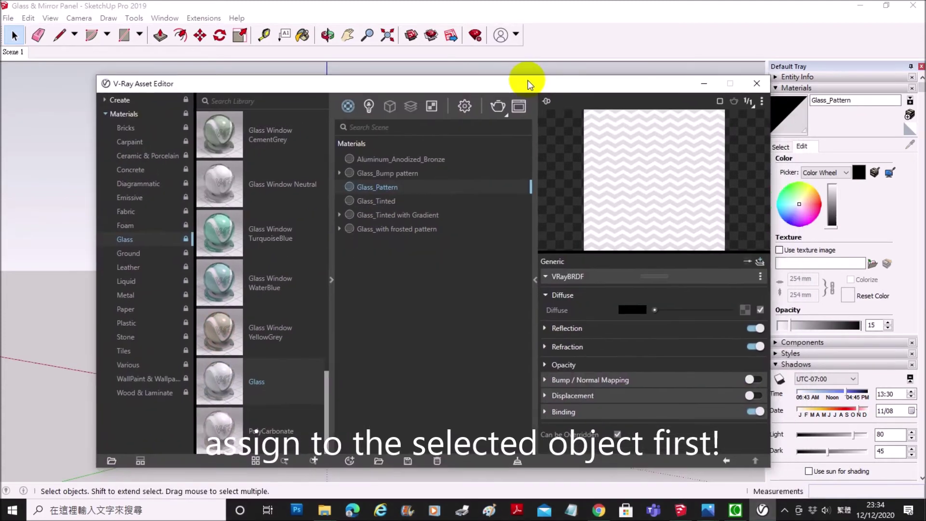
left_click_drag(555, 185, 518, 87)
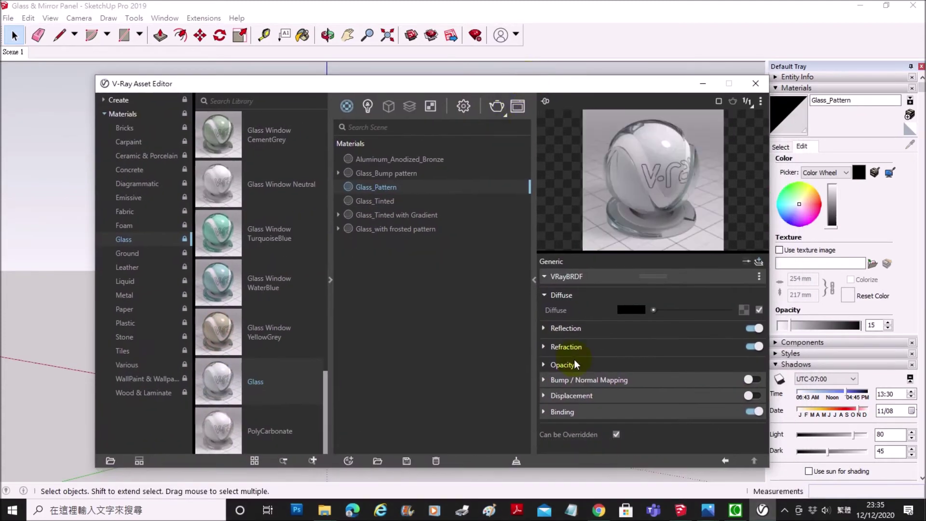
Step: Expand Glass_Pattern's refraction settings, trying a darker refraction colour before restoring white
left_click(547, 346)
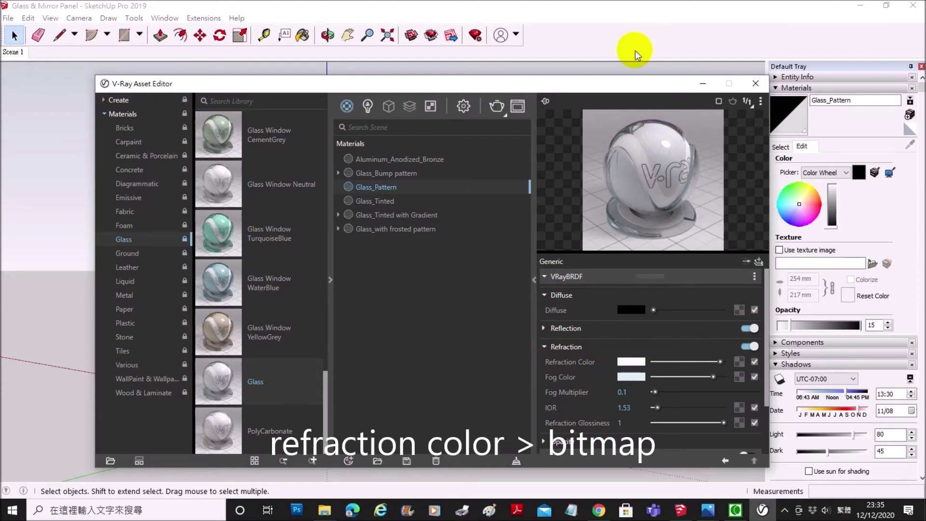
left_click_drag(622, 83, 596, 67)
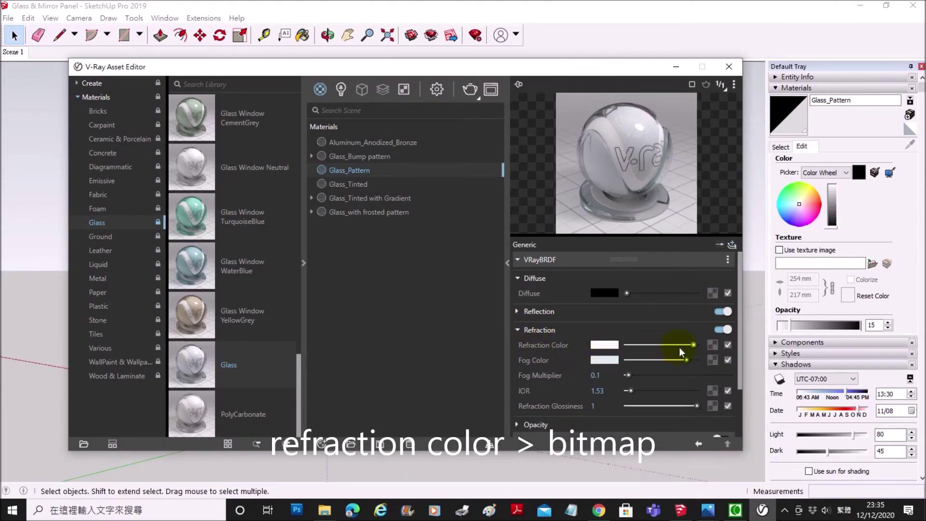
left_click_drag(692, 346, 633, 345)
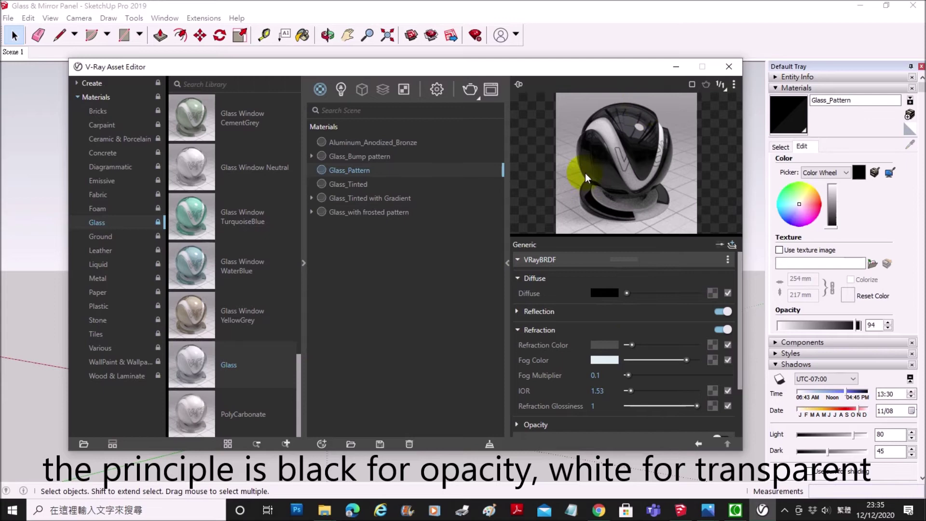
mouse_move(632, 346)
left_mouse_down()
mouse_move(725, 343)
mouse_move(701, 357)
left_mouse_up()
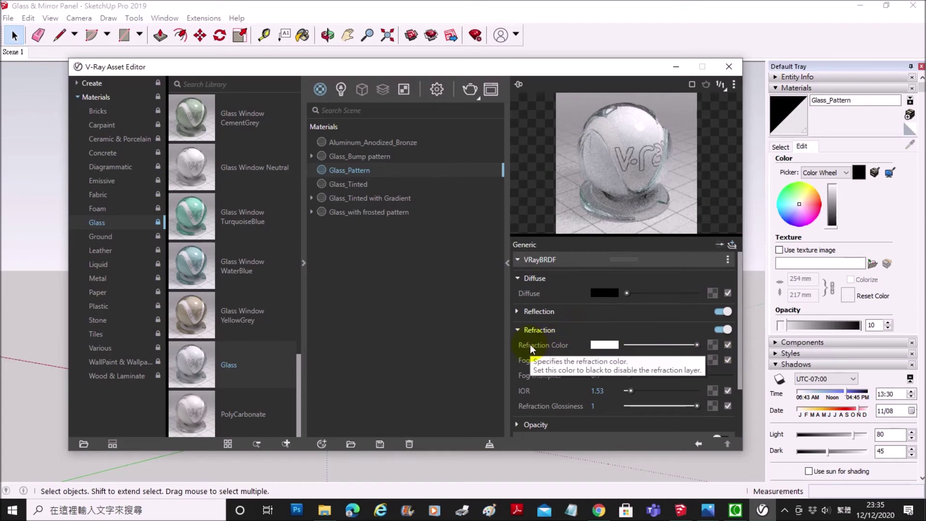
Step: Load the 'light pattern' bitmap as the refraction colour texture
left_click(712, 345)
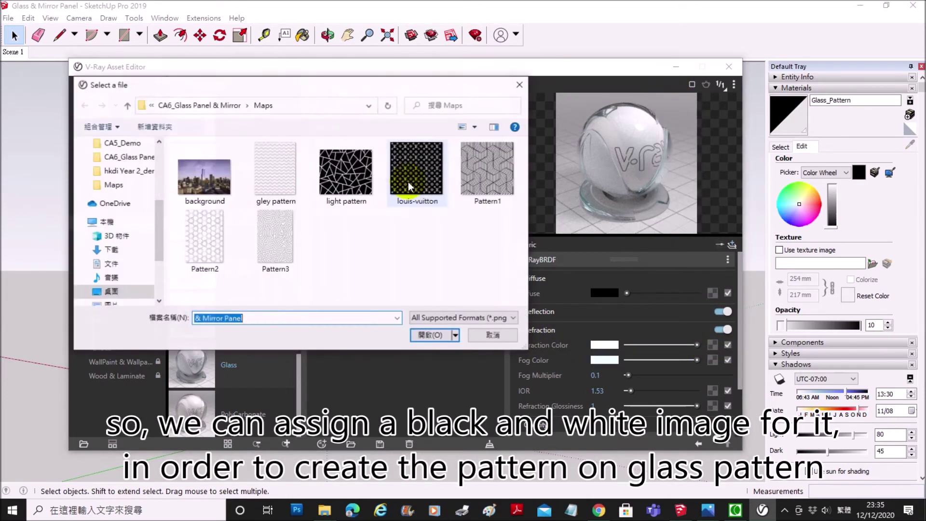
left_click(331, 176)
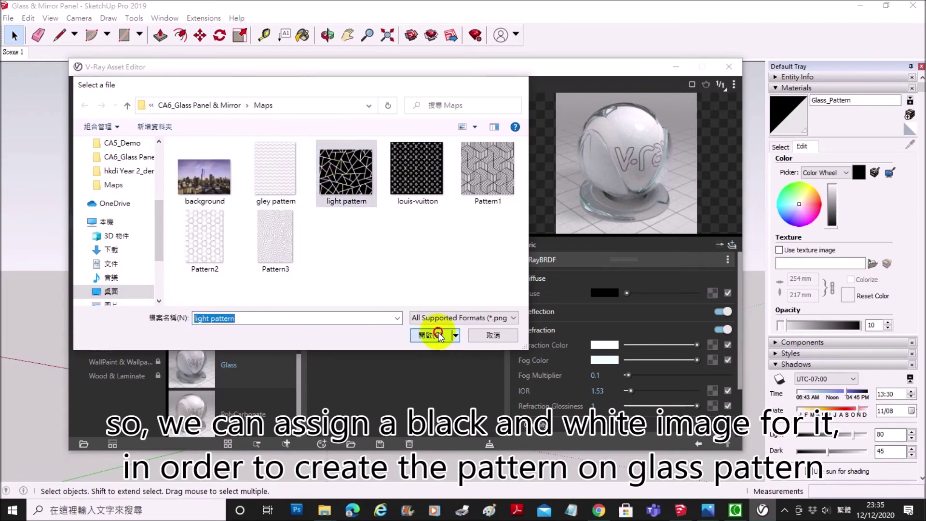
left_click(434, 334)
left_click(694, 443)
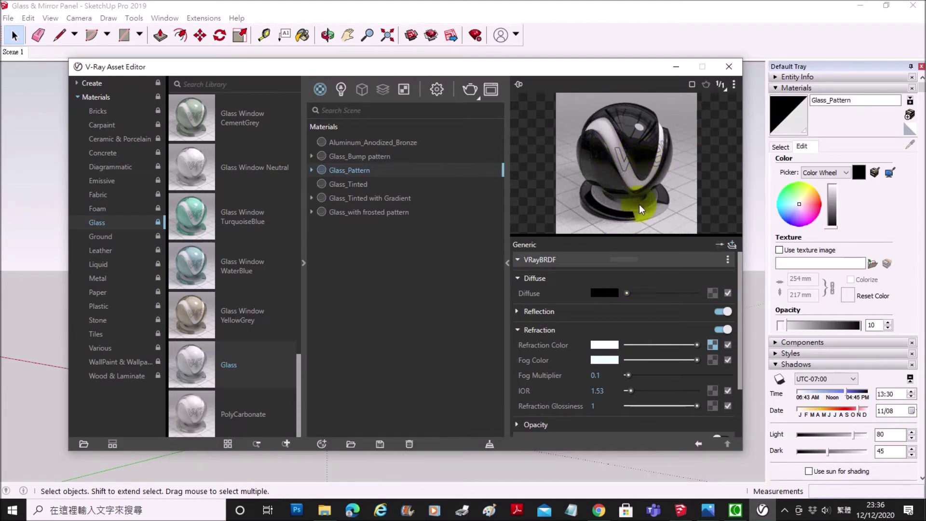
left_click(625, 293)
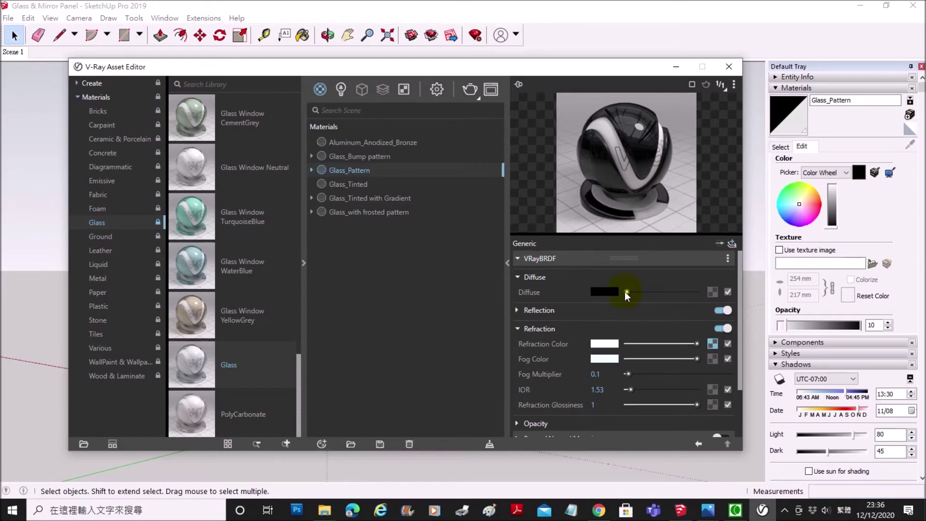
Step: Lighten the Glass_Pattern diffuse colour to a light grey
left_click(714, 348)
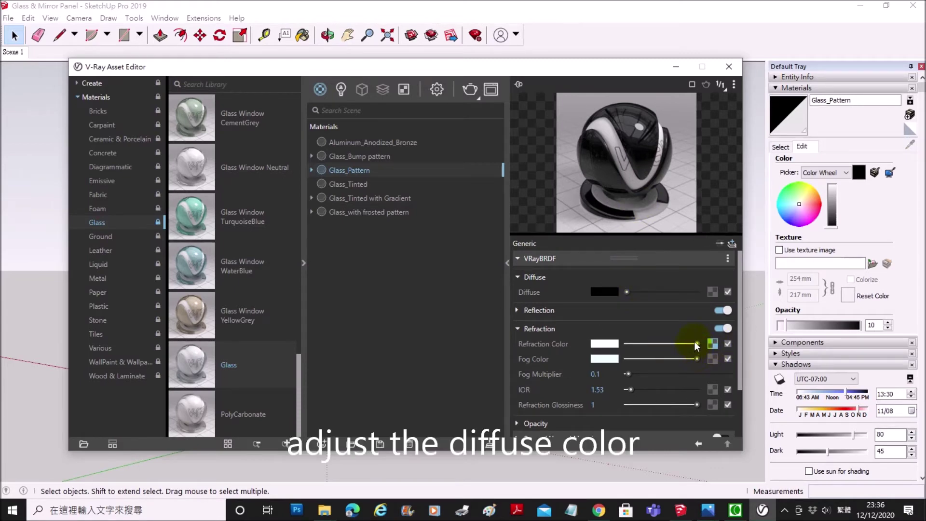
left_click_drag(630, 292, 670, 296)
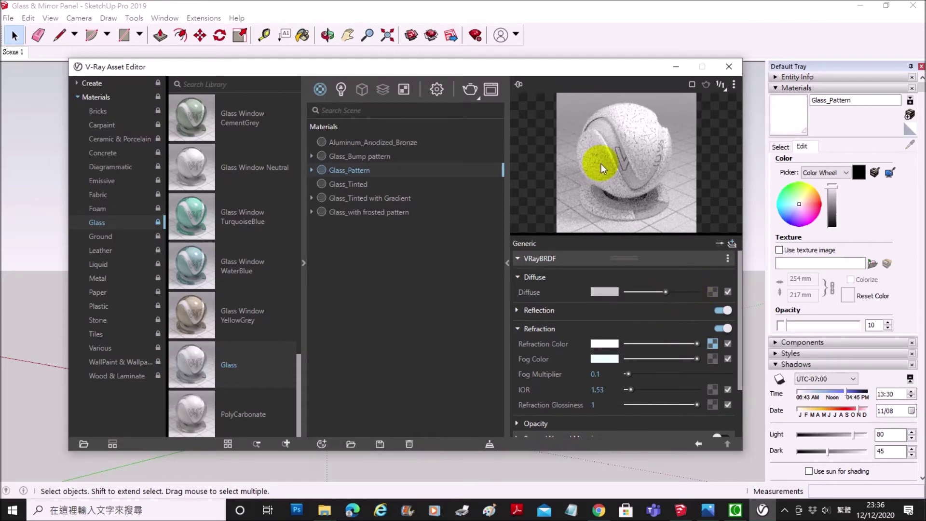
mouse_move(669, 292)
left_mouse_down()
mouse_move(683, 293)
mouse_move(671, 295)
left_mouse_up()
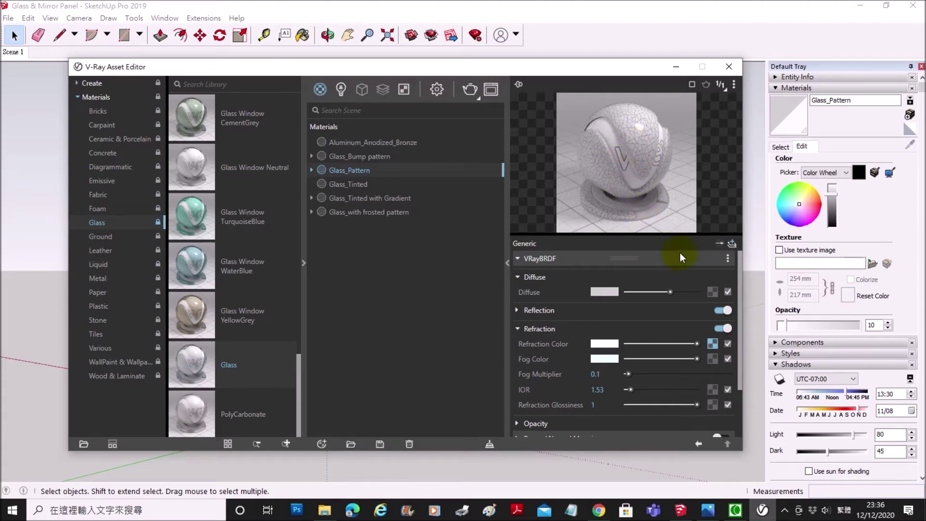
Step: Pick a saturated pink diffuse colour (R1, G0.327, B0.494) in the Color Picker
left_click(617, 289)
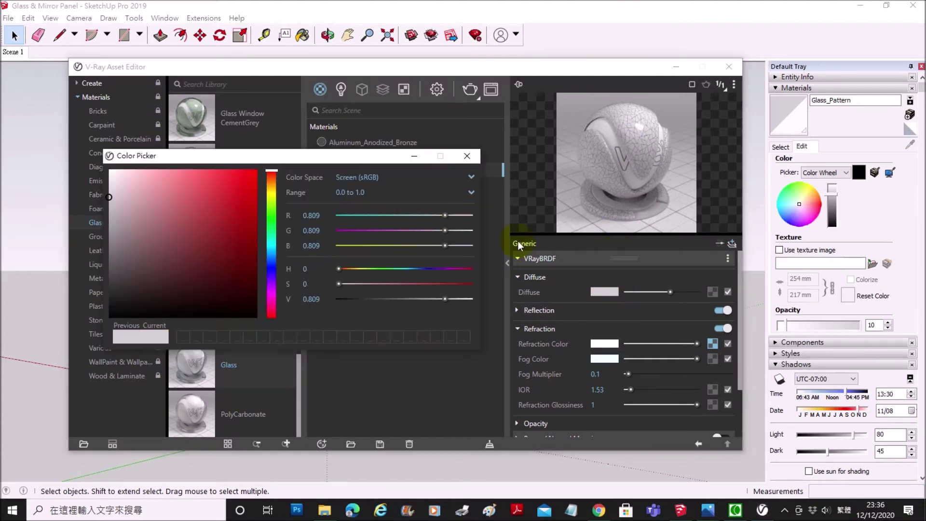
left_click(270, 183)
left_click(271, 282)
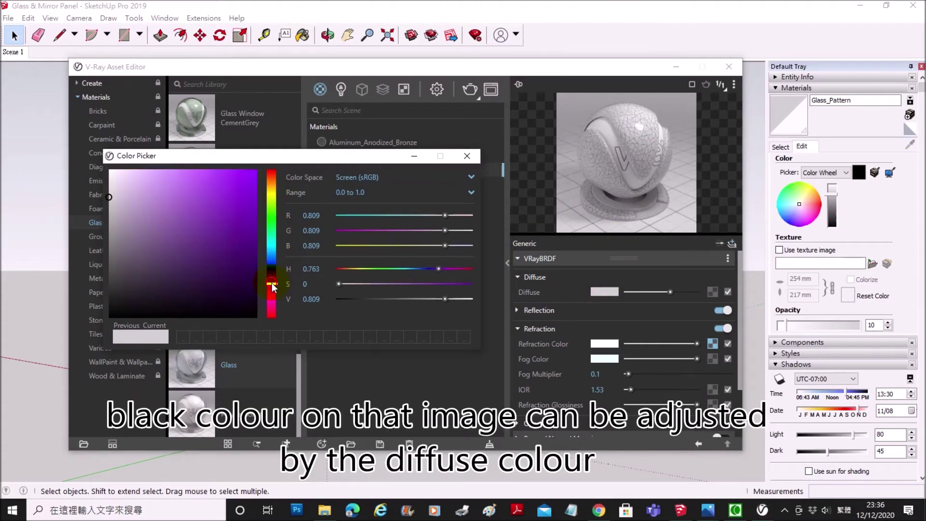
left_click(274, 311)
mouse_move(249, 195)
left_mouse_down()
mouse_move(242, 165)
mouse_move(209, 163)
left_mouse_up()
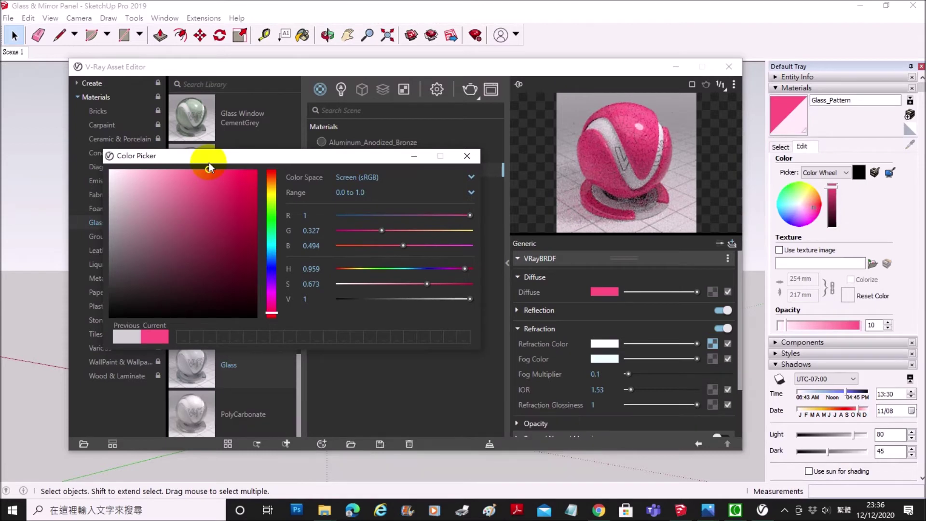
left_click(467, 156)
scroll(742, 262, "down", 3)
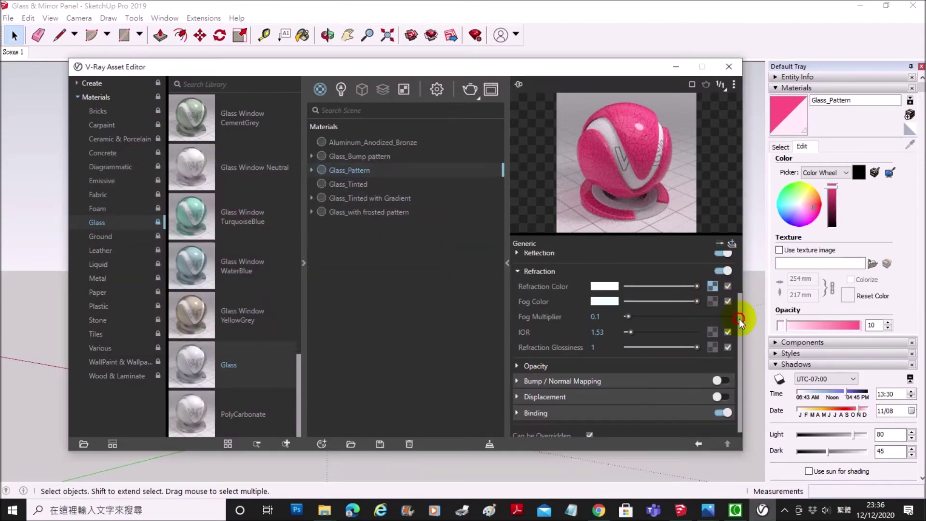
Step: Set Glass_Pattern's Binding Texture Mode to Texture Helper
left_click(528, 407)
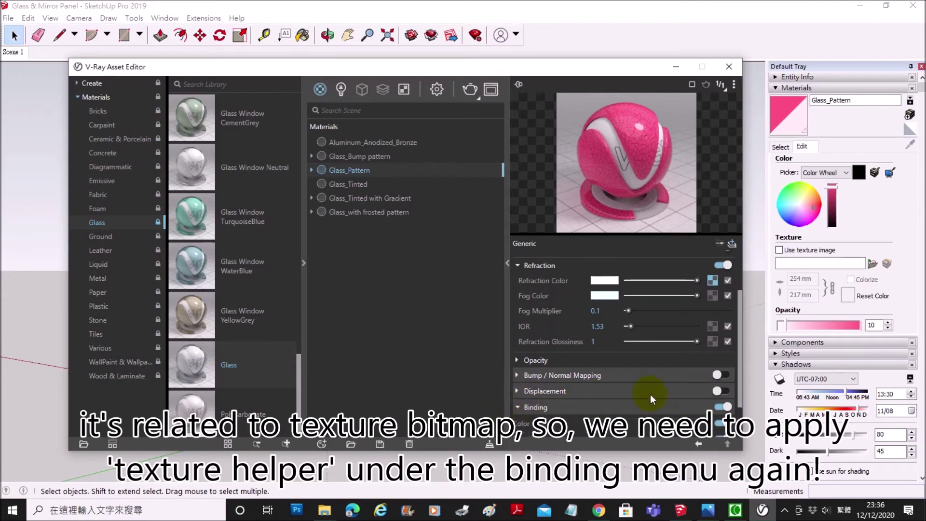
left_click_drag(740, 302, 740, 339)
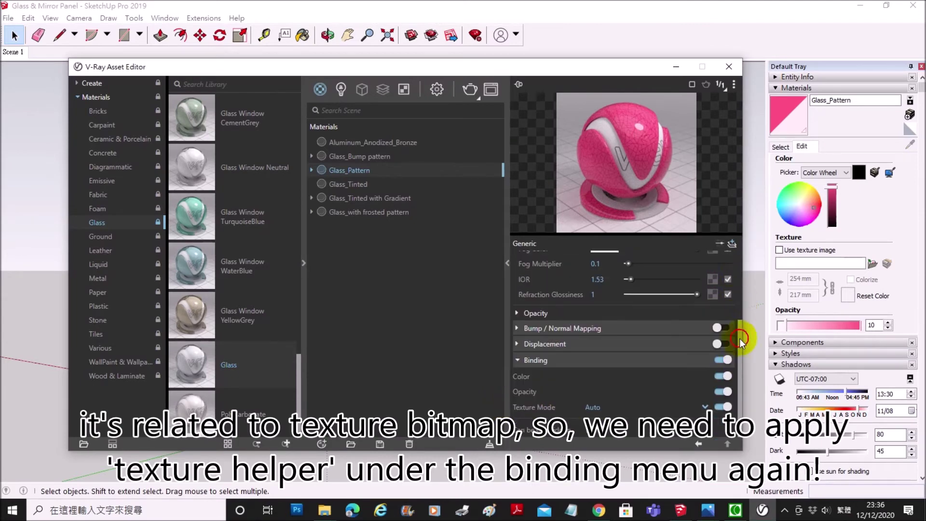
left_click(620, 410)
left_click(621, 382)
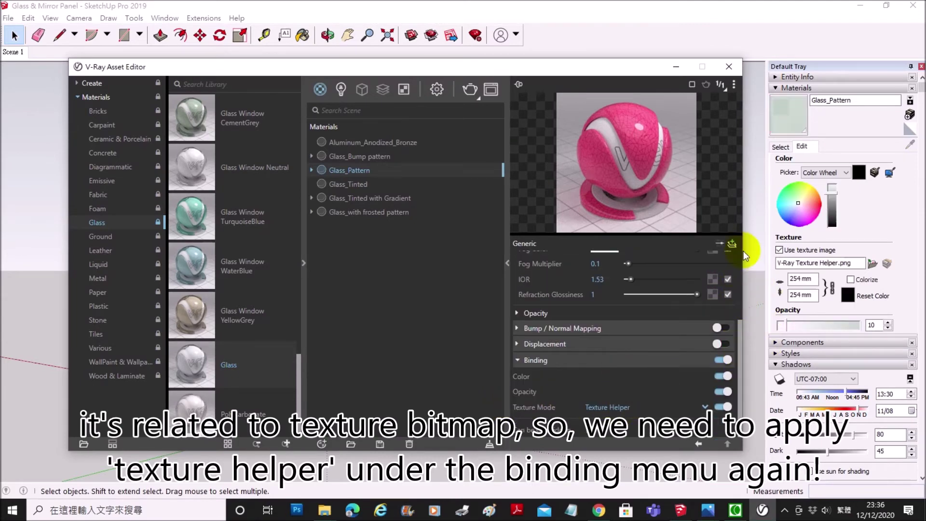
mouse_move(629, 65)
left_mouse_down()
mouse_move(514, 116)
mouse_move(367, 69)
left_mouse_up()
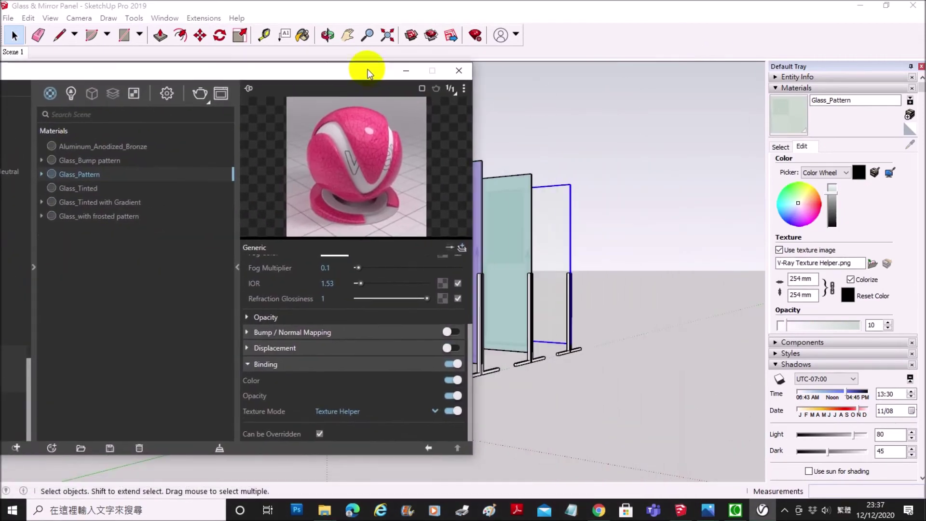
Step: Select the panel using Glass_Pattern and raise its material opacity to 100
right_click(99, 175)
left_click(141, 191)
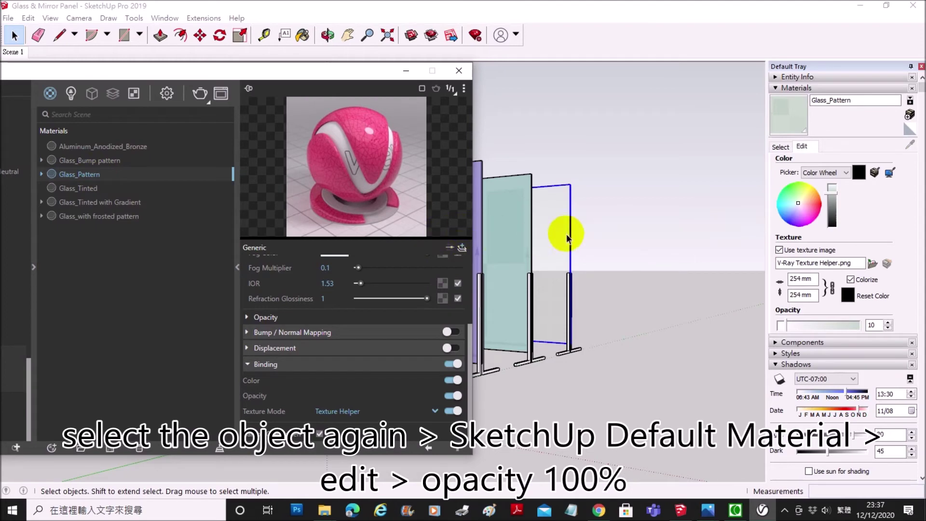
left_click_drag(787, 324, 878, 332)
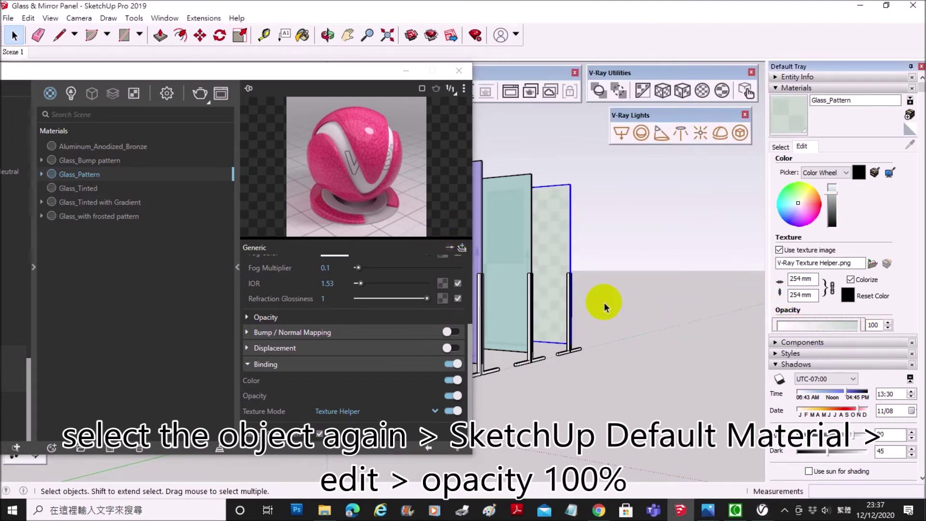
left_click_drag(380, 74, 228, 149)
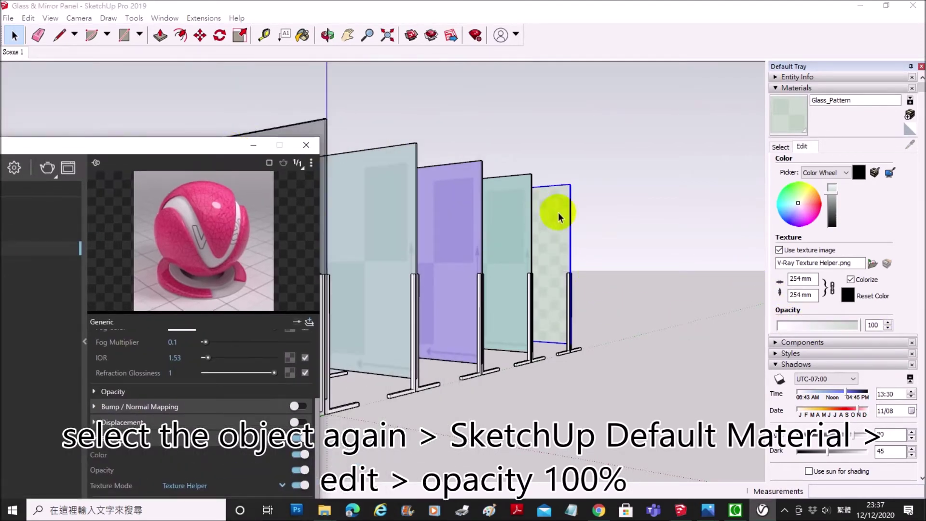
Step: Fit the patterned end panel's texture with Tri-Planar Projection and render the scene
left_click(585, 161)
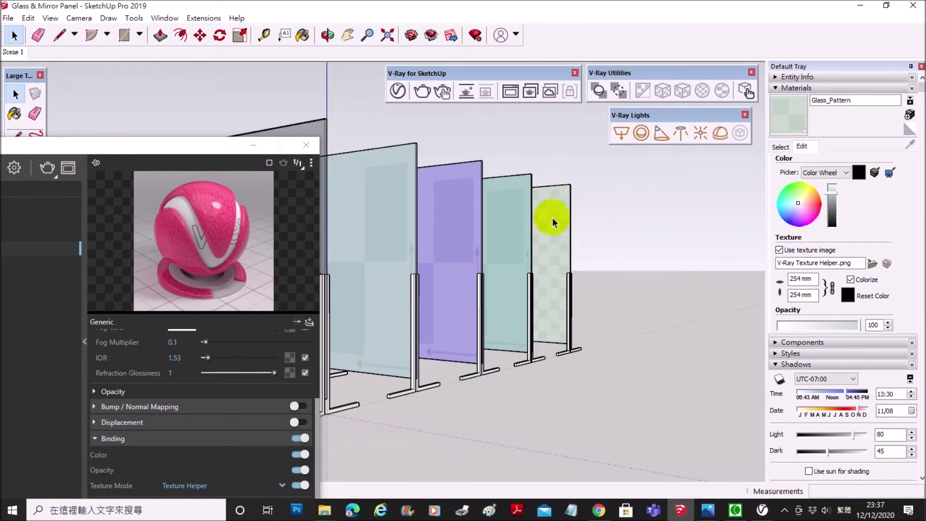
left_click(552, 193)
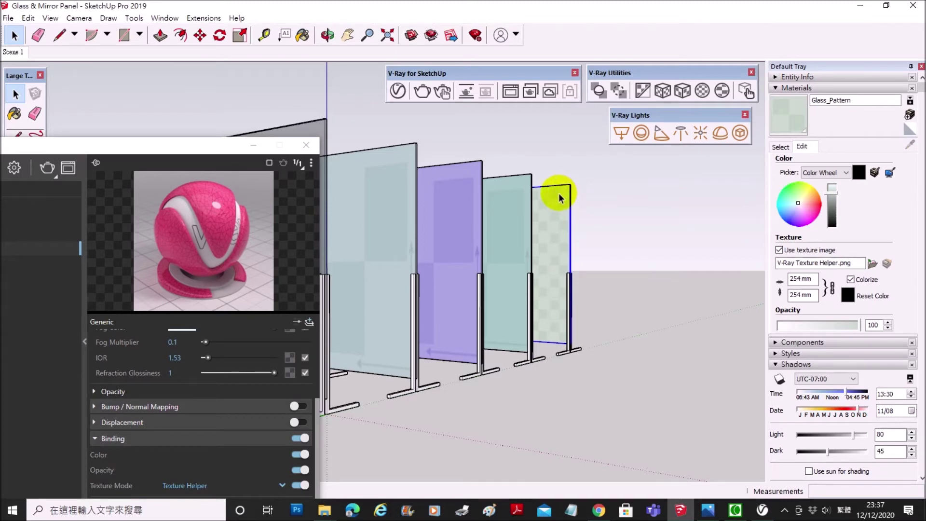
left_click(687, 94)
mouse_move(208, 146)
left_mouse_down()
mouse_move(583, 68)
mouse_move(634, 84)
left_mouse_up()
left_click(470, 105)
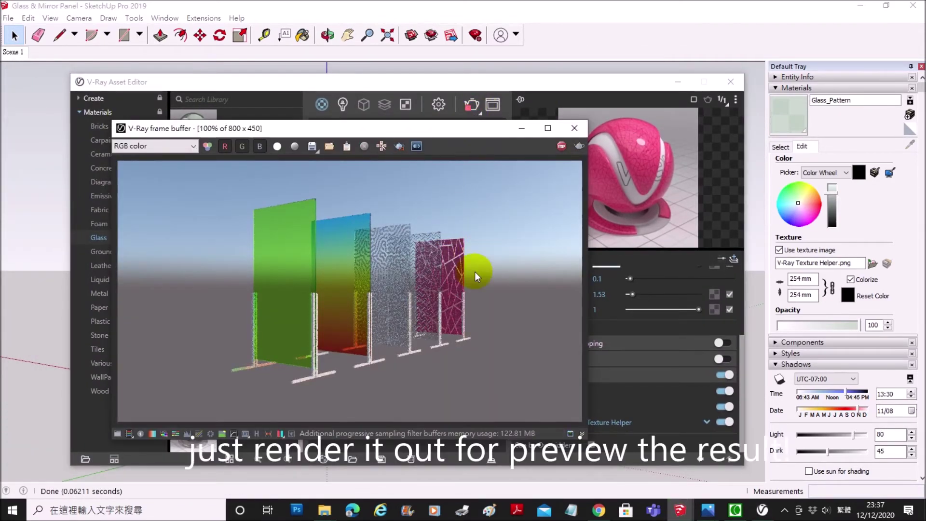
Step: Zoom in and out on the render to inspect the glass panels, then close the frame buffer
scroll(468, 294, "up", 2)
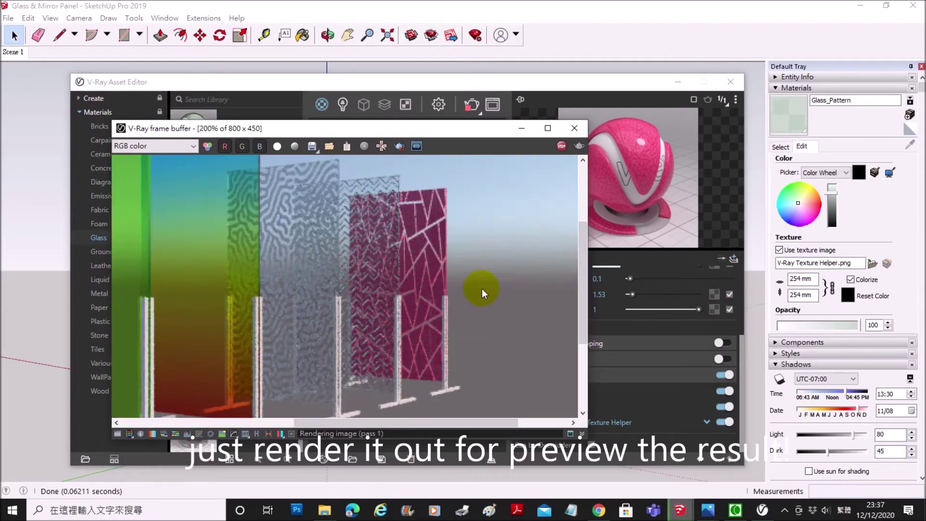
scroll(424, 202, "up", 1)
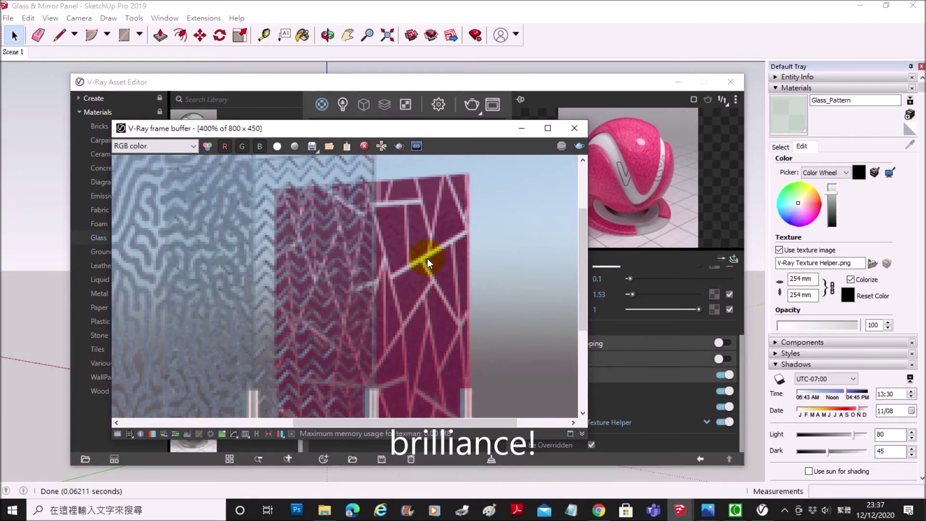
scroll(427, 258, "down", 1)
scroll(427, 258, "down", 1)
left_click(581, 129)
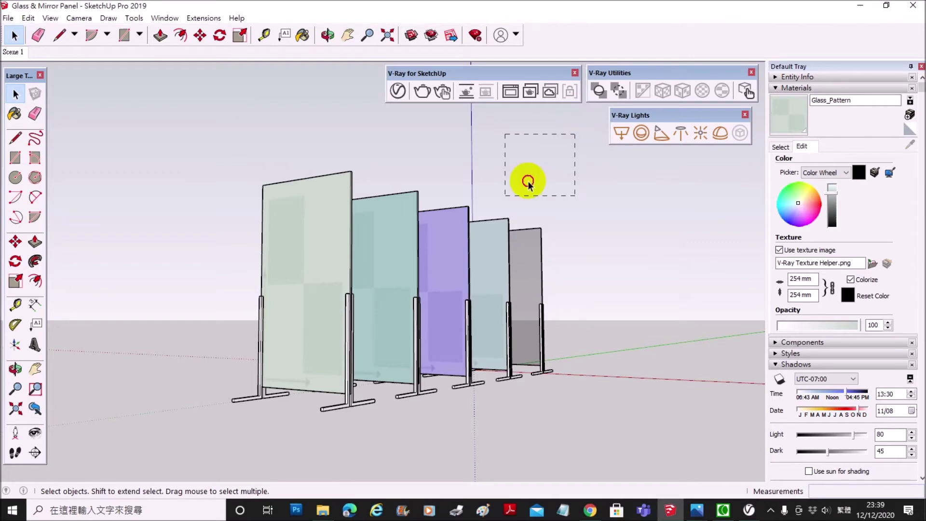
Step: Copy the whole row of panels straight up, stacking the copies on top of the originals
key("ctrl+a")
left_click(14, 241)
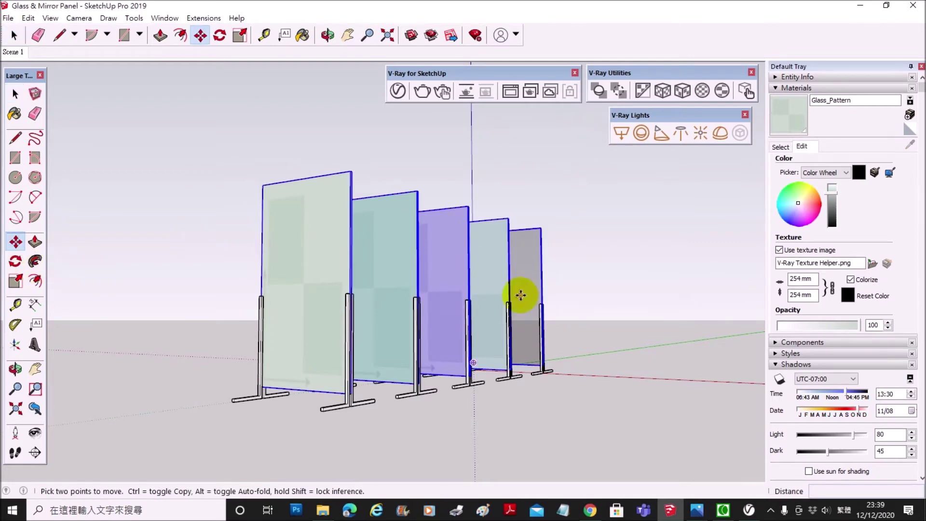
scroll(523, 309, "down", 3)
middle_click_drag(528, 338, 480, 351)
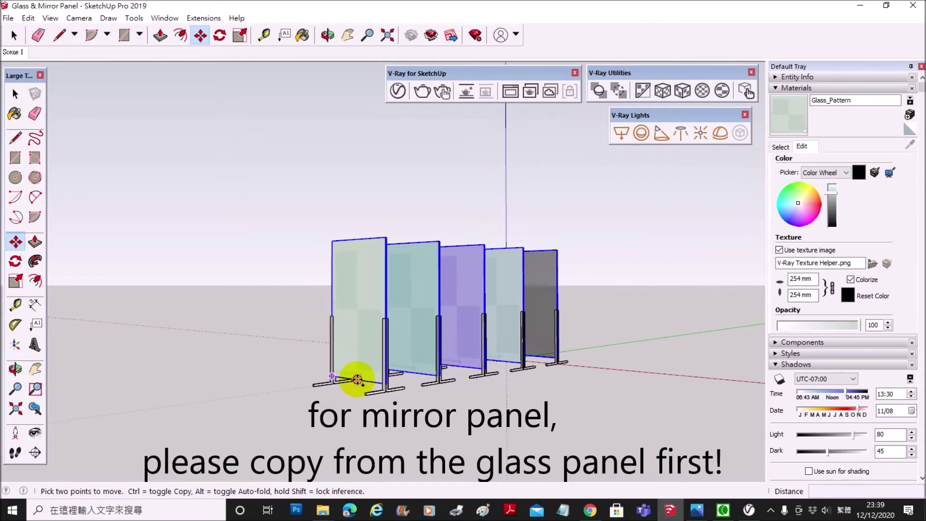
left_click(357, 380)
key("ctrl")
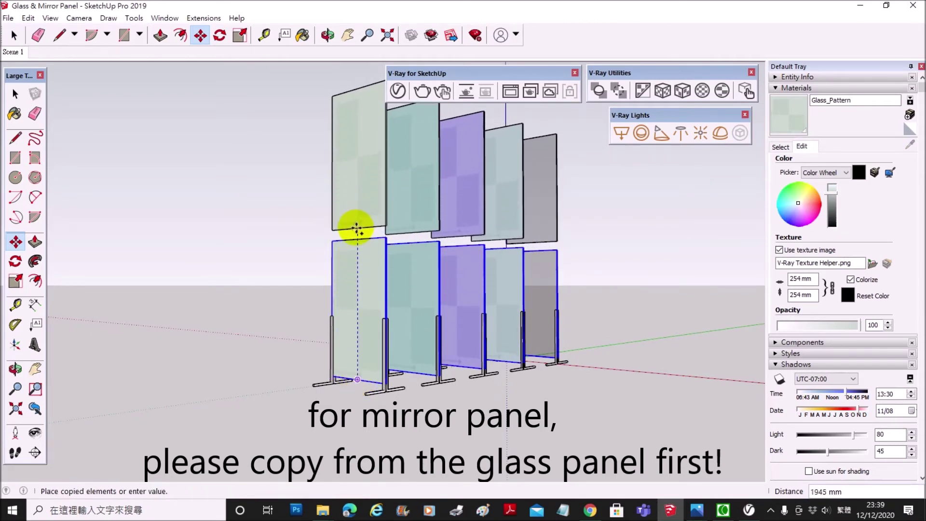
left_click(356, 230)
mouse_move(355, 233)
middle_mouse_down()
mouse_move(419, 258)
mouse_move(446, 246)
middle_mouse_up()
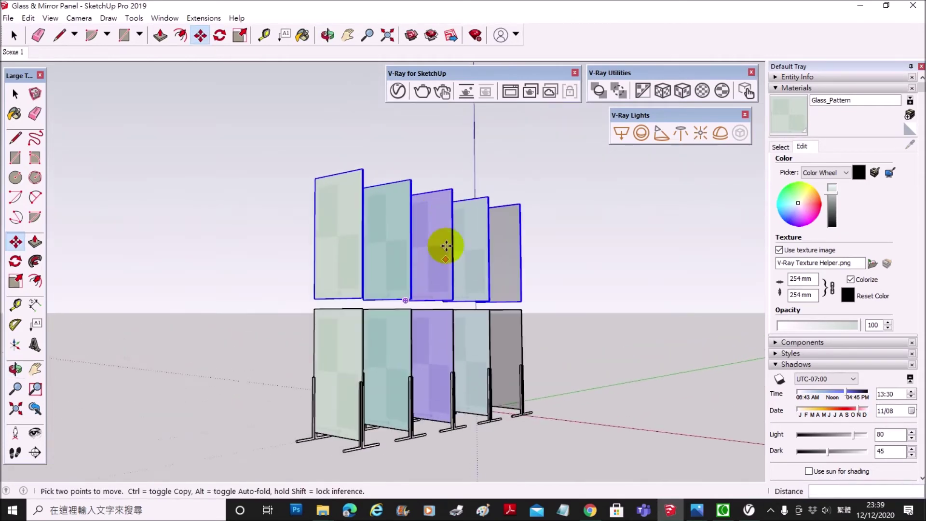
left_click(15, 93)
Step: Strip the materials from the copied top-row panels and bring up the Demo.jpg reference image
left_click(151, 190)
mouse_move(366, 309)
middle_mouse_down()
mouse_move(357, 317)
mouse_move(369, 288)
mouse_move(347, 262)
mouse_move(357, 261)
middle_mouse_up()
left_click_drag(616, 206, 183, 216)
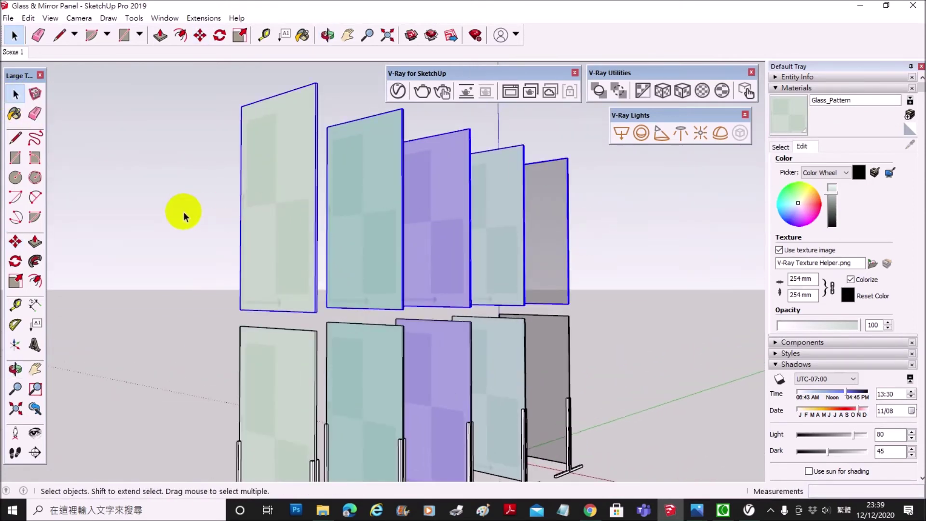
left_click(647, 91)
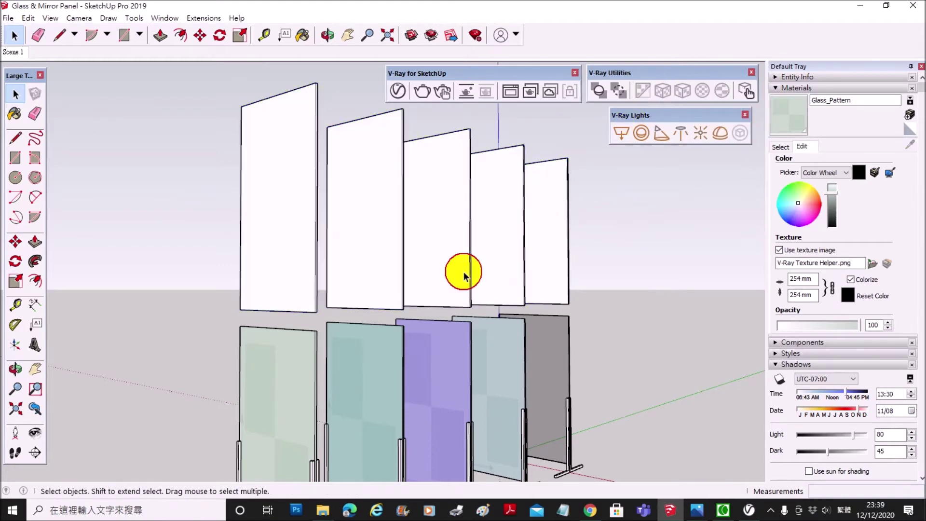
middle_click_drag(464, 275, 459, 215)
scroll(438, 289, "down", 2)
scroll(423, 232, "up", 3)
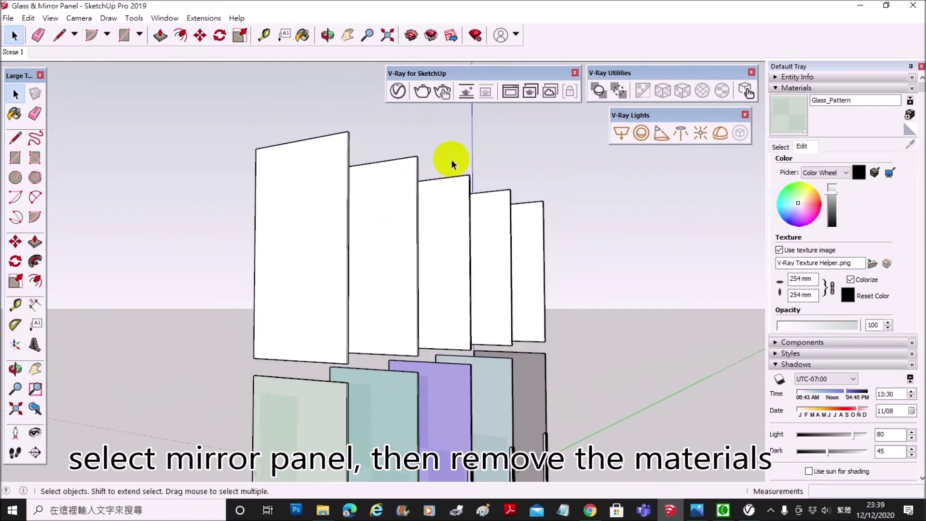
left_click(399, 90)
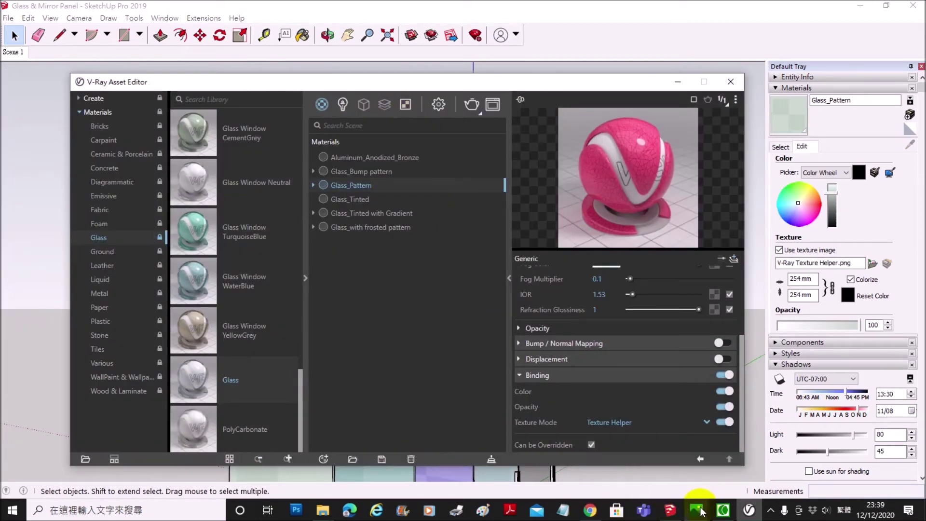
left_click(592, 428)
mouse_move(696, 510)
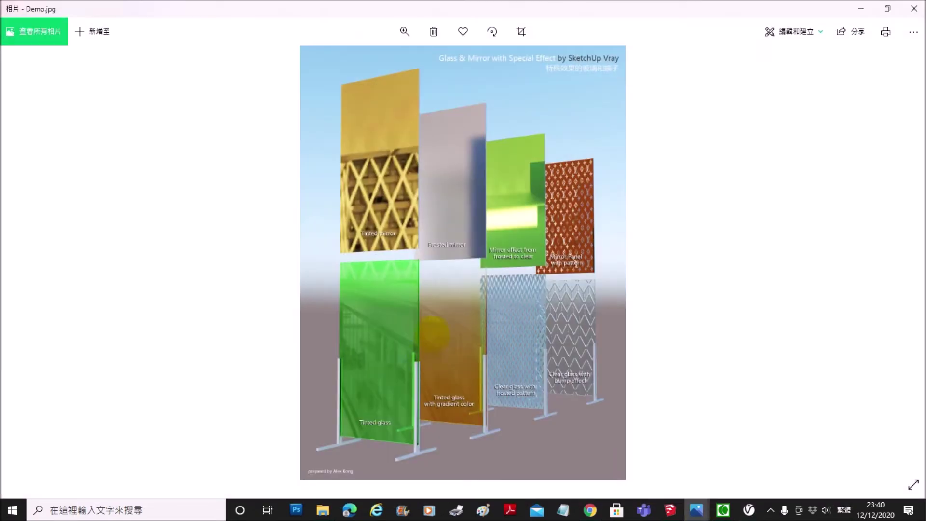
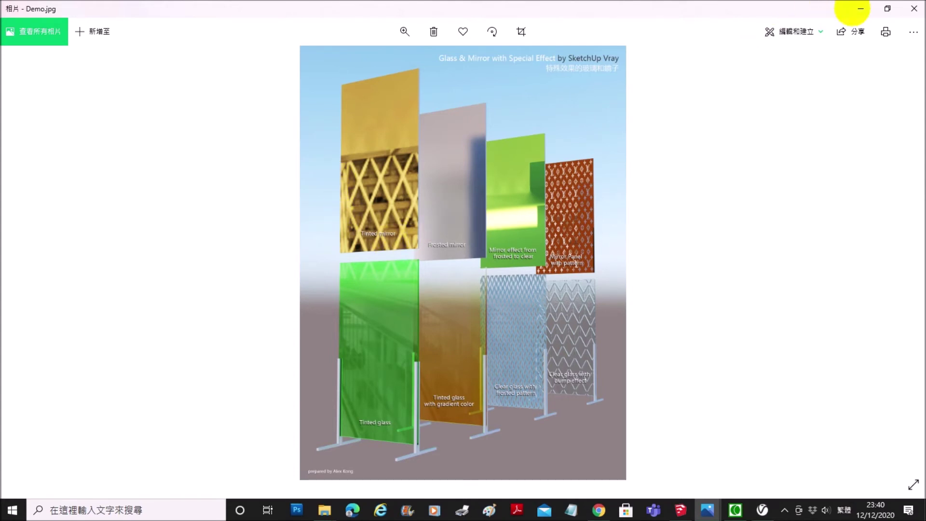
Step: Minimize the Demo.jpg reference in Photos and return to SketchUp's V-Ray Asset Editor
left_click(860, 9)
left_click(370, 303)
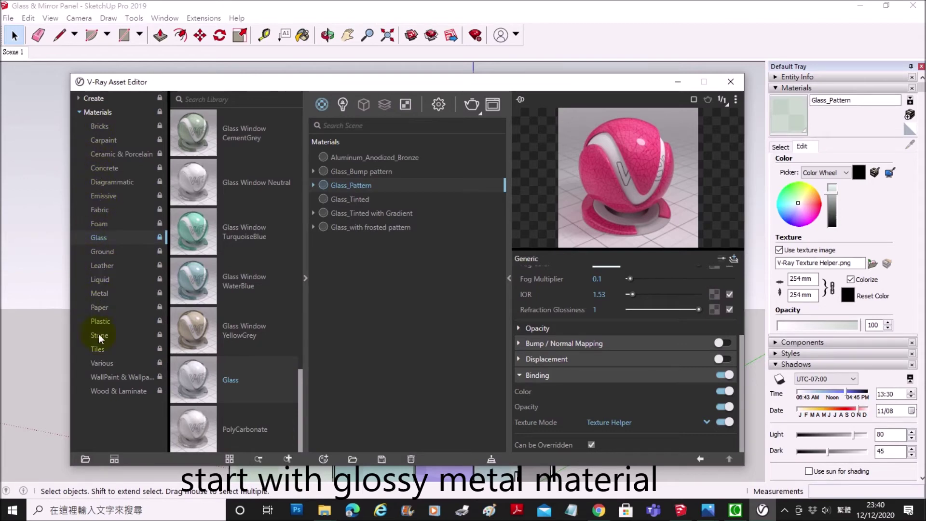
Step: Add the Steel Polished metal from the V-Ray library to the scene materials
left_click(96, 295)
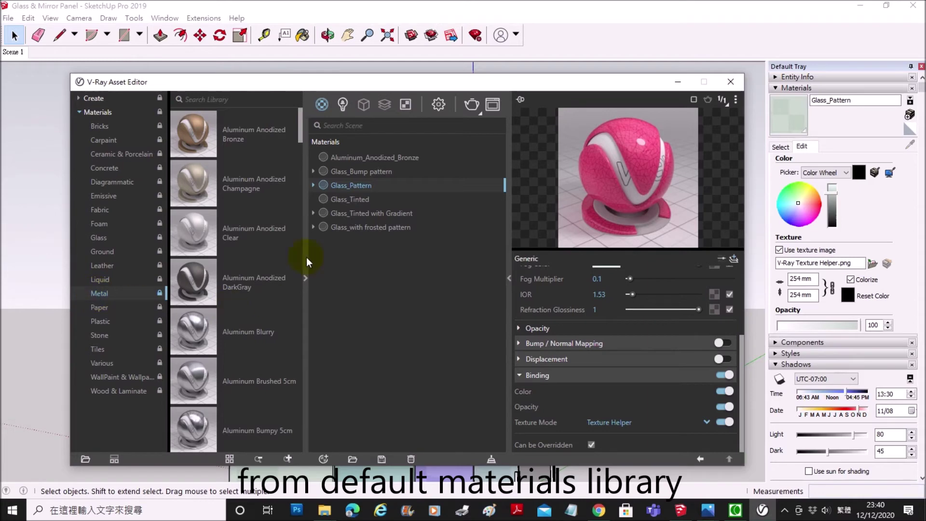
mouse_move(299, 134)
left_mouse_down()
mouse_move(302, 115)
mouse_move(291, 445)
left_mouse_up()
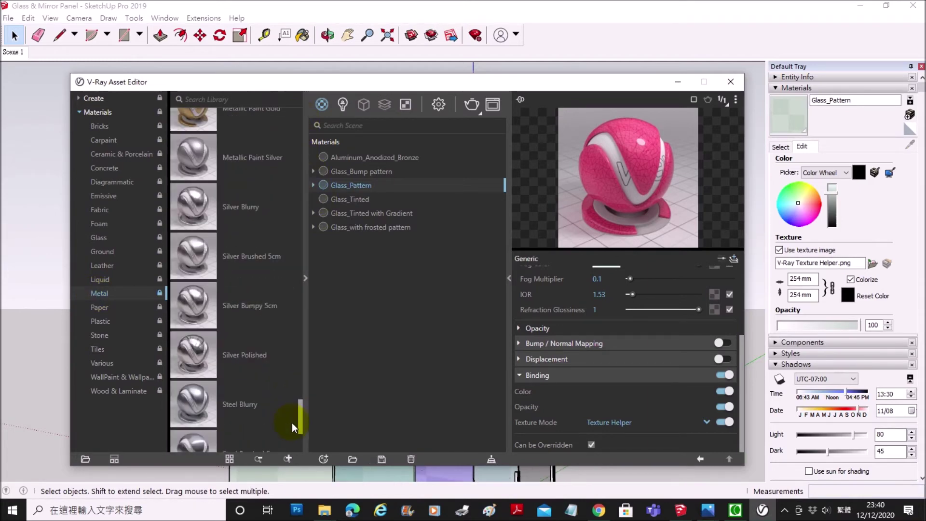
mouse_move(291, 449)
left_mouse_down()
mouse_move(292, 428)
mouse_move(291, 448)
left_mouse_up()
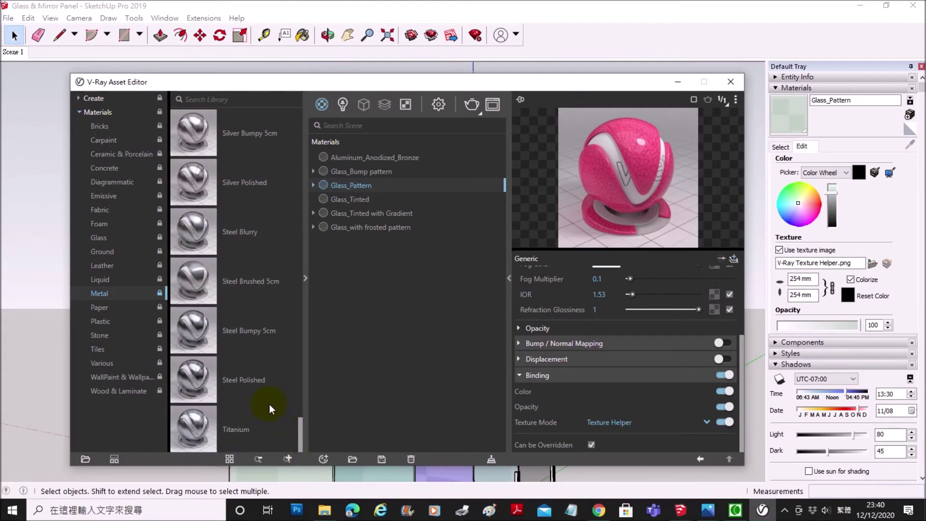
left_click(195, 383)
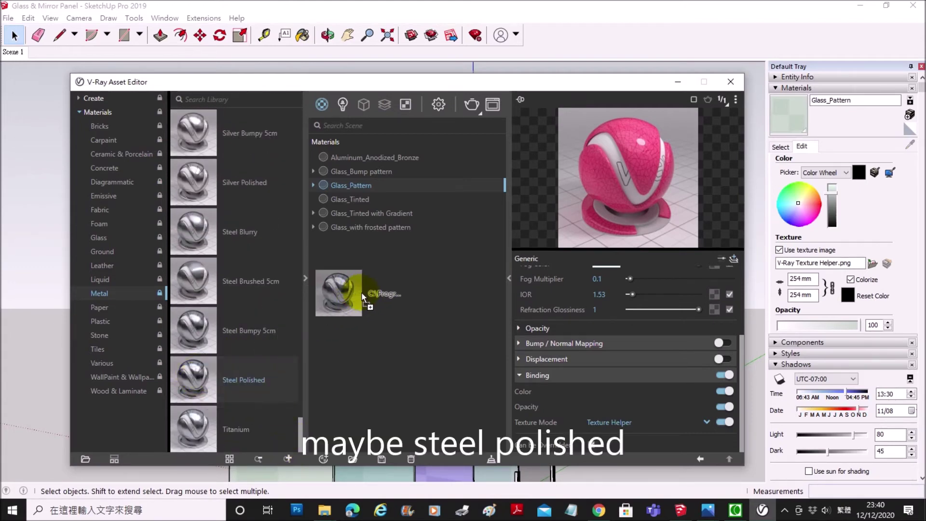
left_click_drag(195, 384, 362, 291)
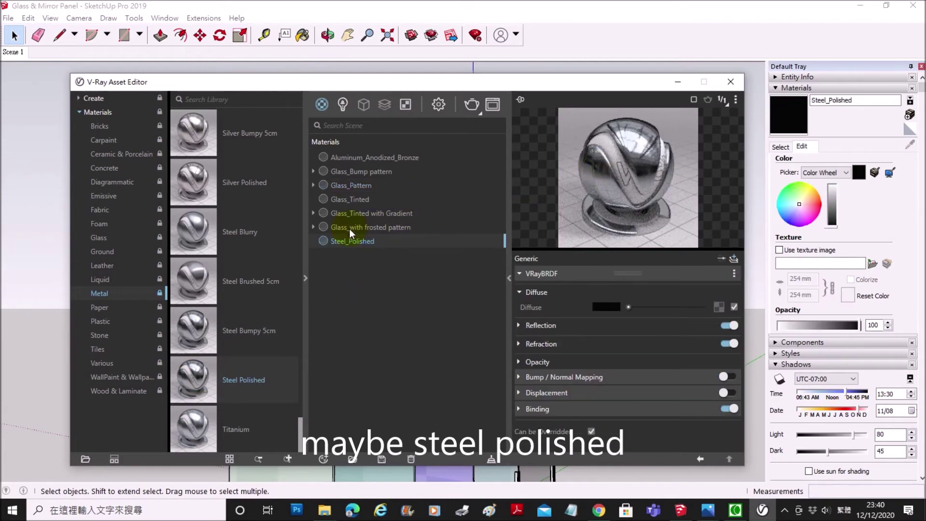
Step: Rename the new Steel_Polished material to Mirror_Tinted
double_click(343, 241)
left_click_drag(377, 241, 308, 254)
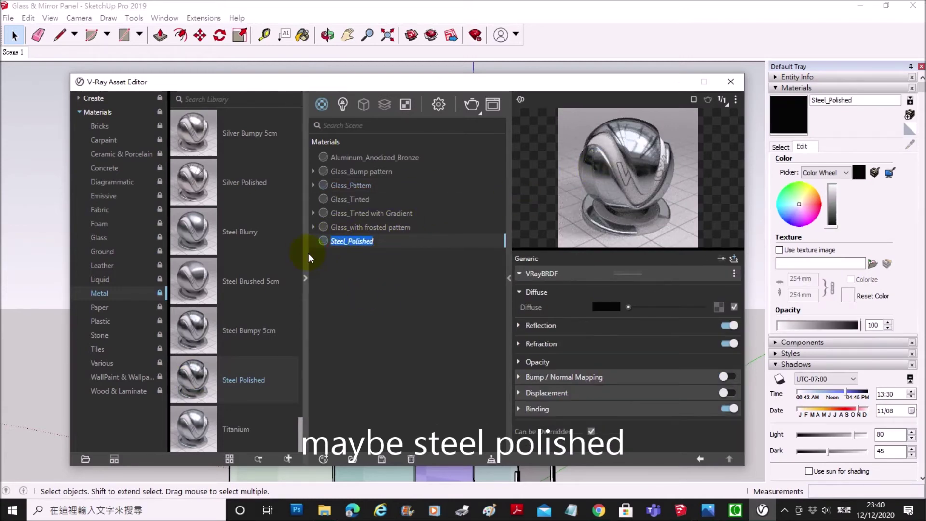
type("Mirror_")
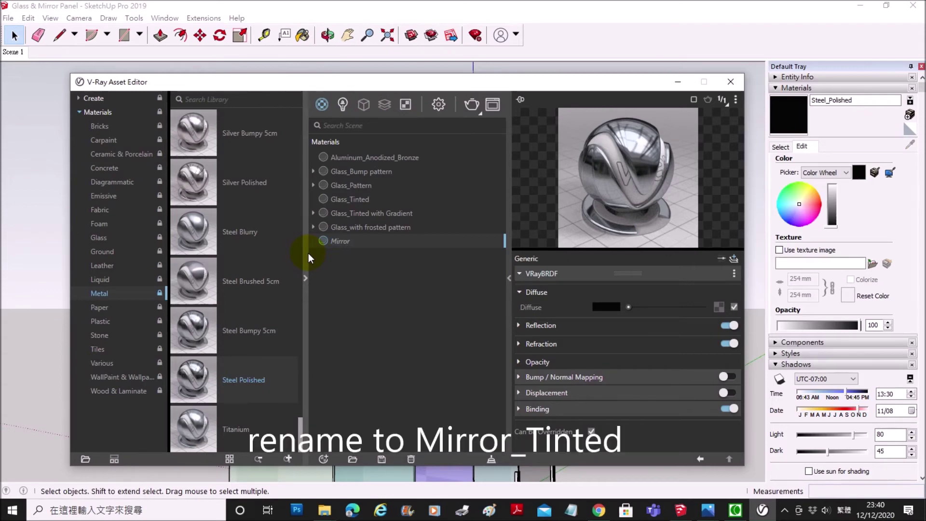
type("Tinted")
key("Return")
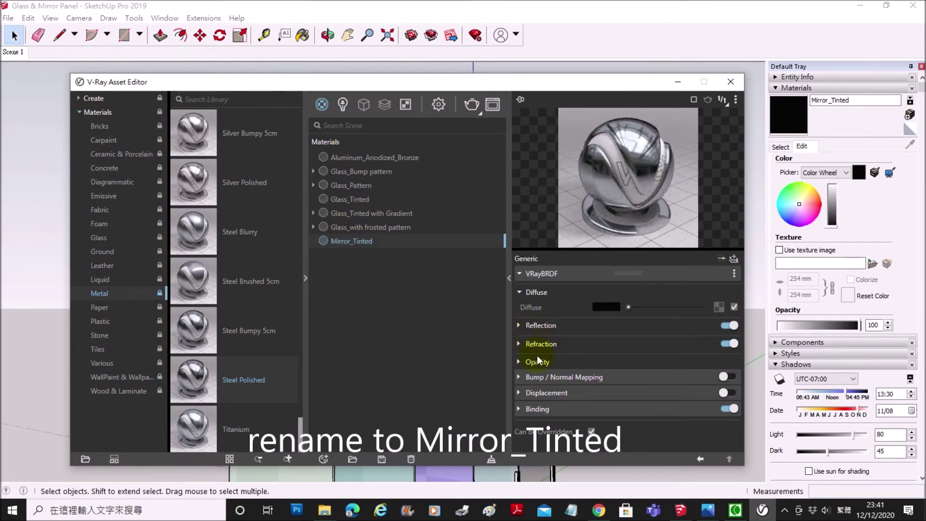
Step: Expand Reflection and try reflection colour values ranging from black to white
left_click(518, 325)
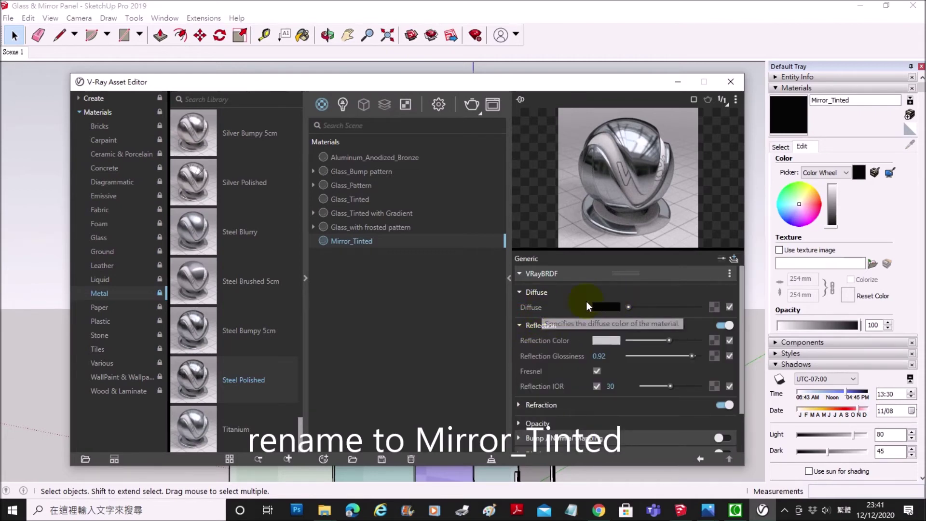
left_click(628, 306)
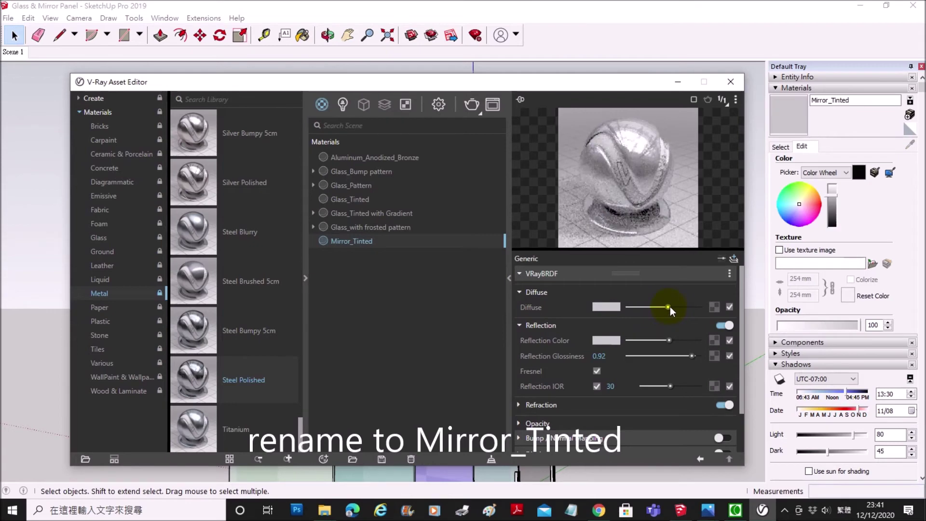
left_click_drag(629, 306, 625, 307)
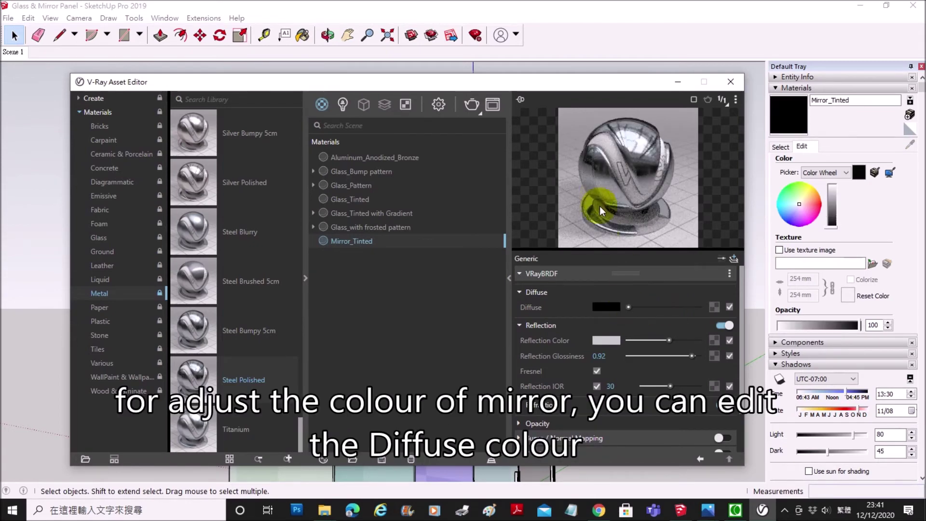
left_click_drag(627, 338, 644, 341)
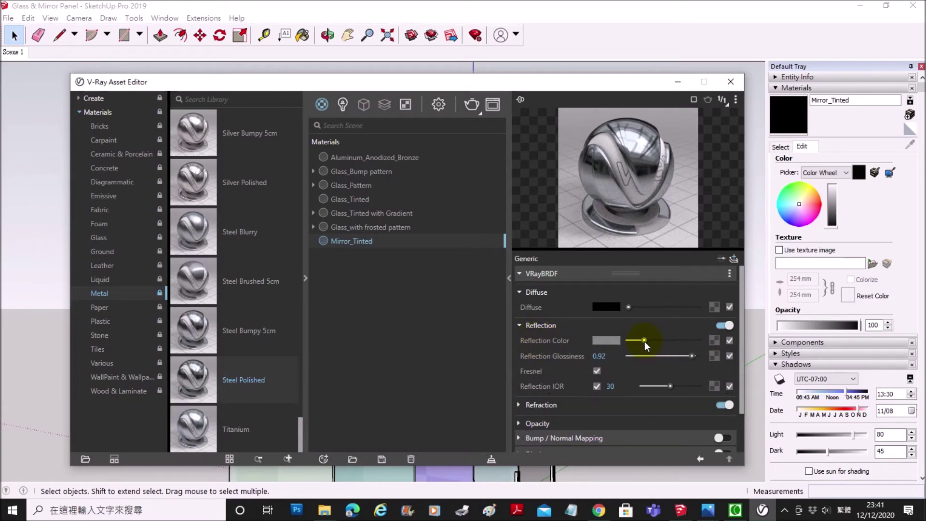
mouse_move(644, 340)
left_mouse_down()
mouse_move(696, 339)
mouse_move(649, 341)
left_mouse_up()
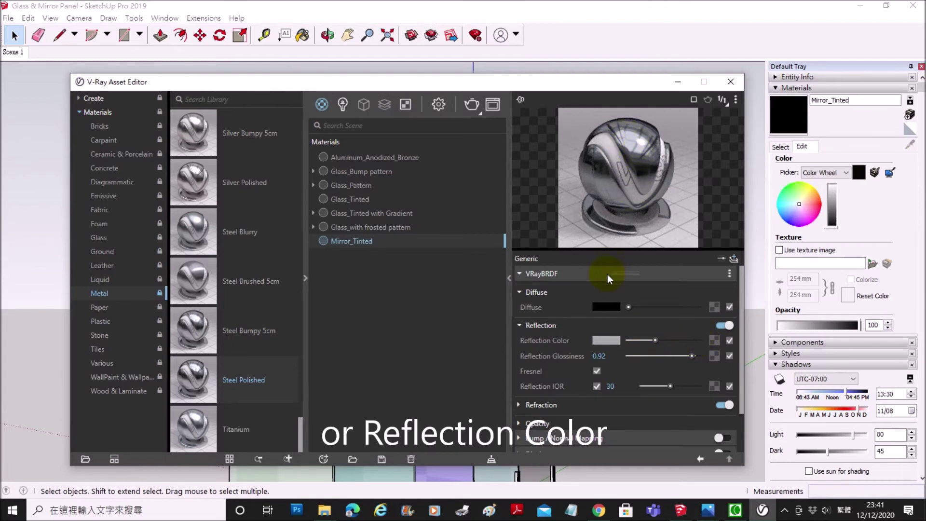
left_click_drag(655, 340, 624, 342)
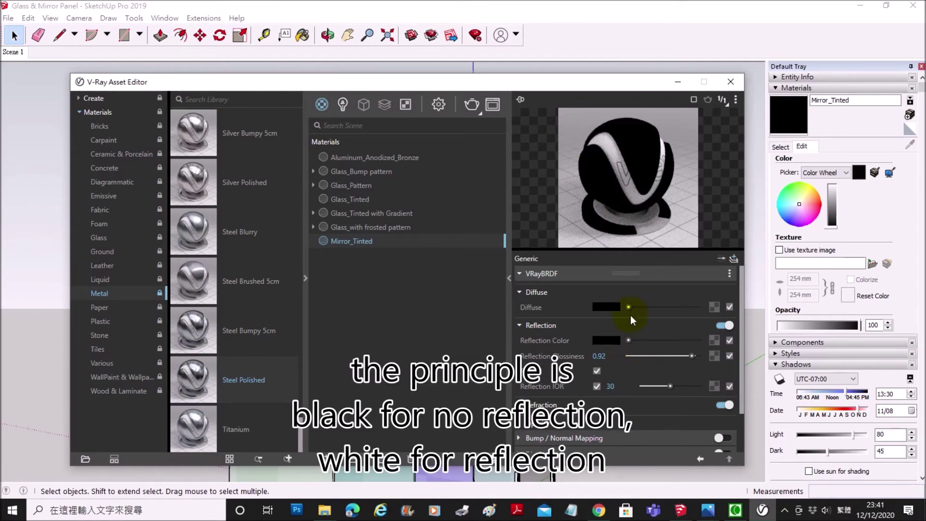
mouse_move(628, 337)
left_mouse_down()
mouse_move(707, 340)
mouse_move(678, 342)
mouse_move(690, 343)
left_mouse_up()
Step: Set Mirror_Tinted's reflection colour to cyan (R 0, G 0.826, B 1) and select the front panel
left_click(603, 340)
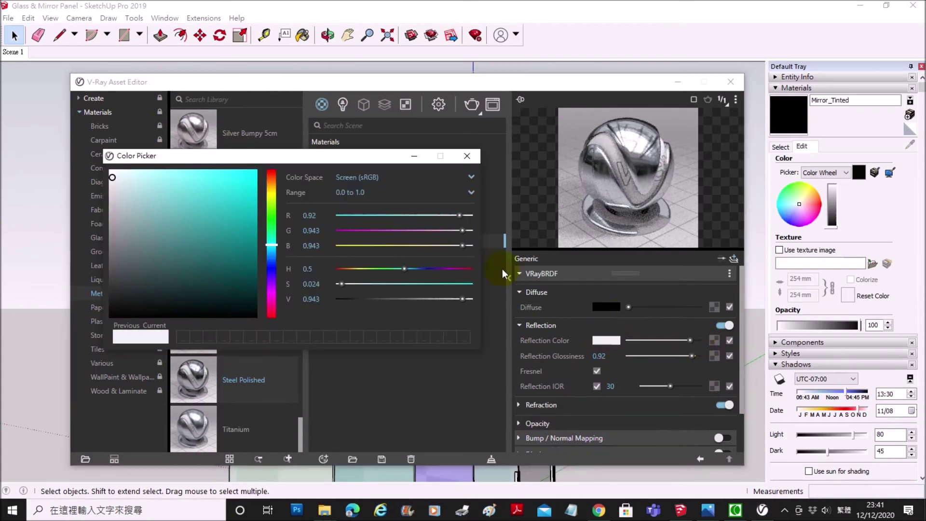
left_click_drag(227, 193, 257, 154)
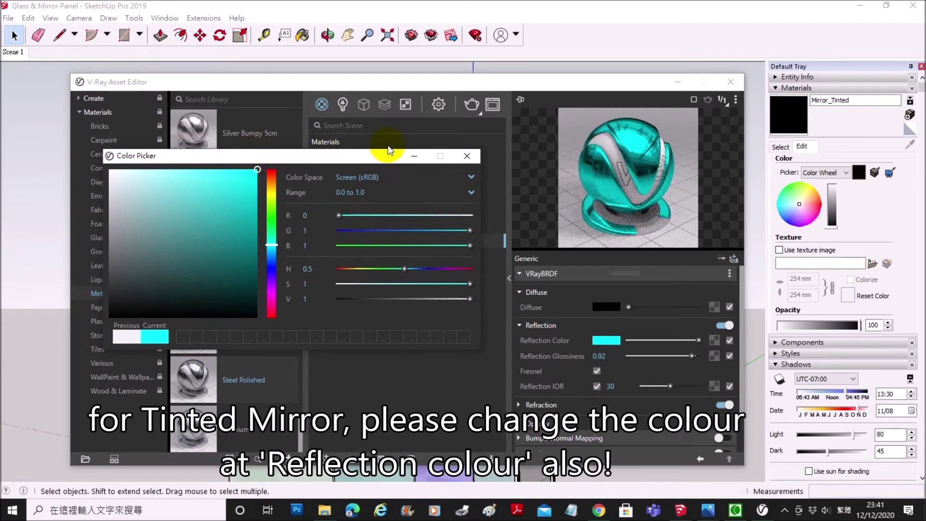
mouse_move(273, 244)
left_mouse_down()
mouse_move(274, 204)
mouse_move(274, 248)
left_mouse_up()
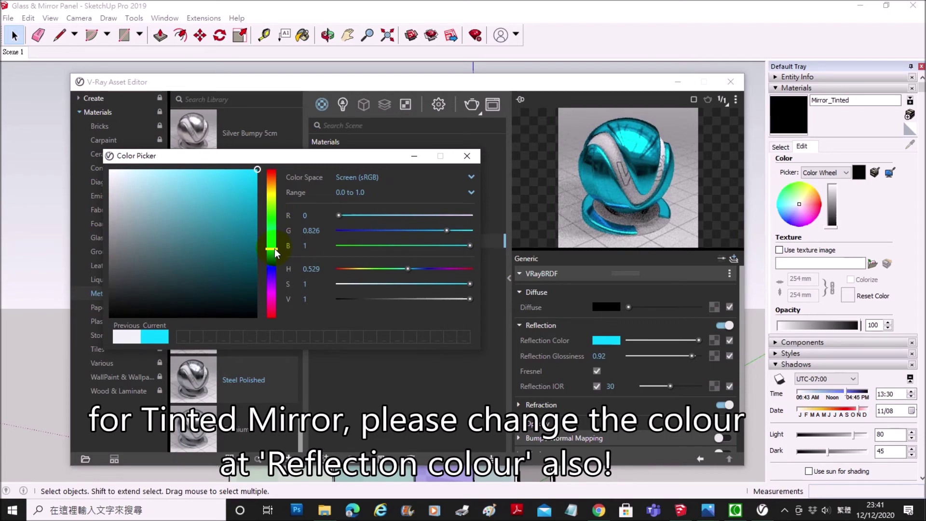
left_click(466, 155)
mouse_move(594, 85)
left_mouse_down()
mouse_move(720, 114)
mouse_move(744, 97)
left_mouse_up()
left_click_drag(423, 94, 394, 260)
left_click(295, 188)
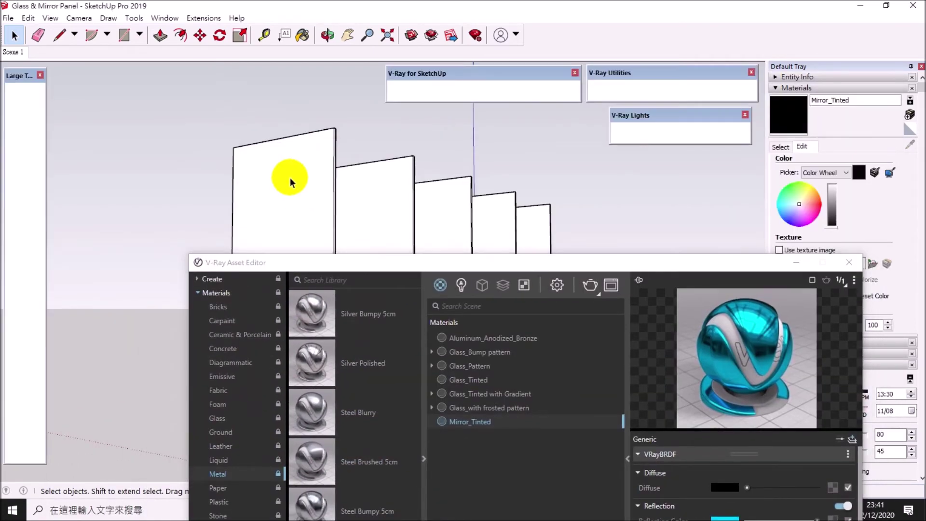
Step: Apply Mirror_Tinted to the selected tall front panel
left_click(466, 365)
right_click(472, 420)
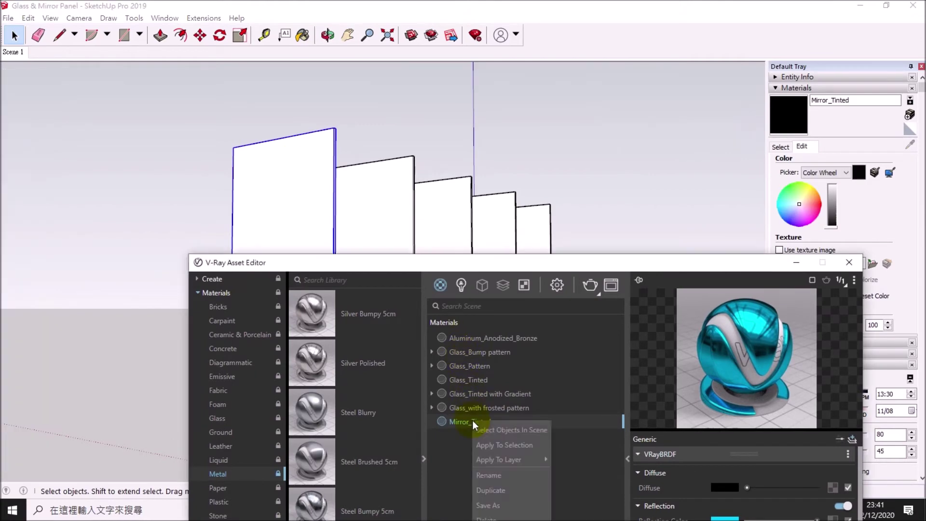
left_click(514, 445)
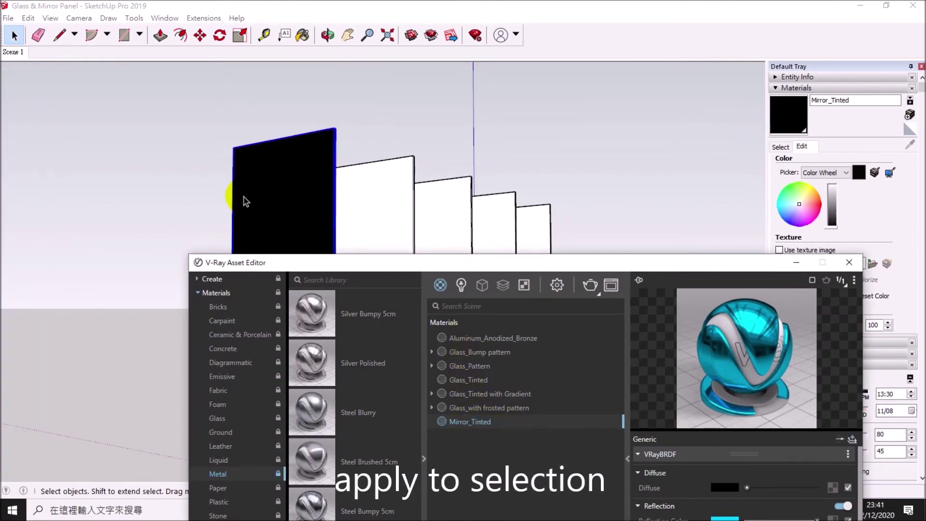
left_click_drag(403, 265, 640, 314)
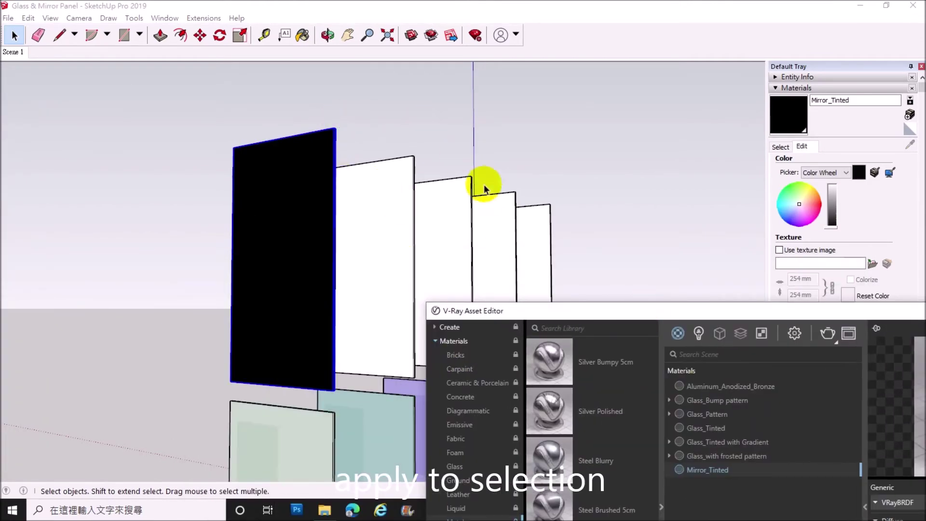
left_click_drag(536, 311, 578, 163)
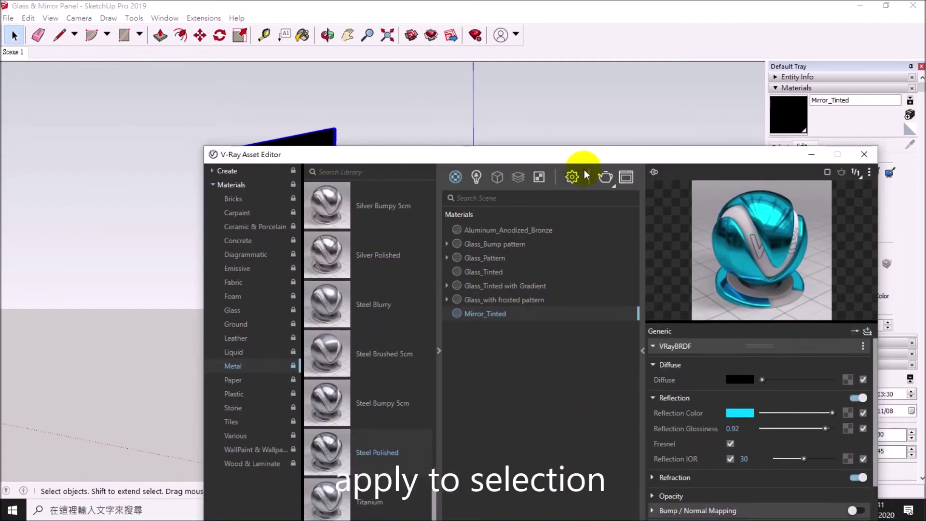
Step: Render the scene in V-Ray and view the cyan mirror panel at 100%
left_click(604, 177)
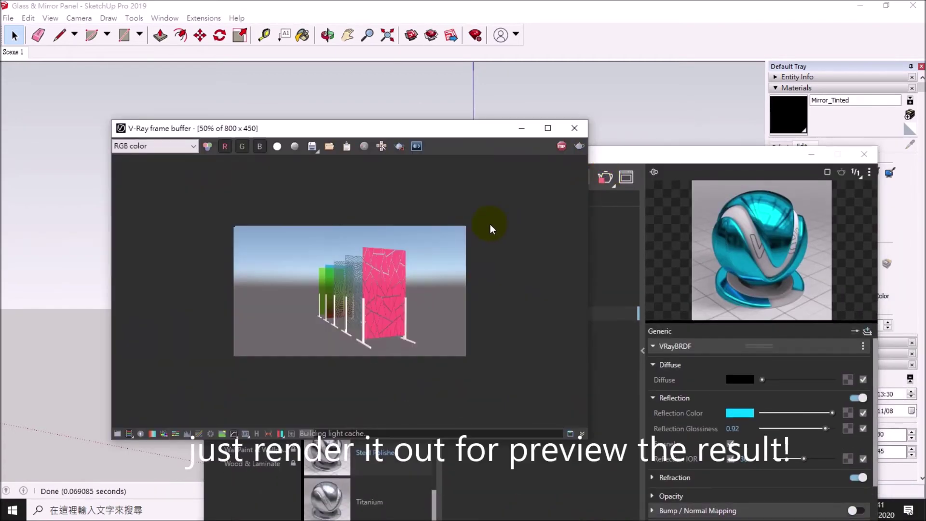
left_click(344, 278)
double_click(343, 278)
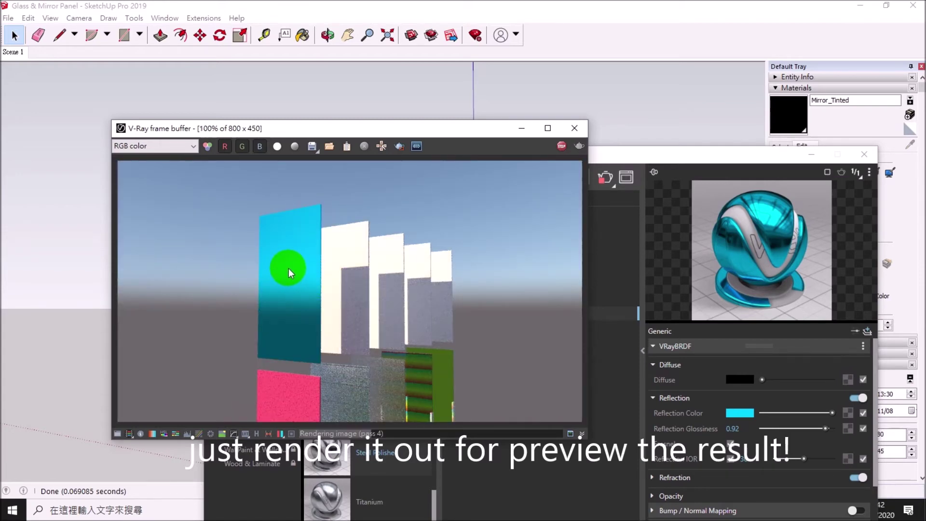
left_click(523, 128)
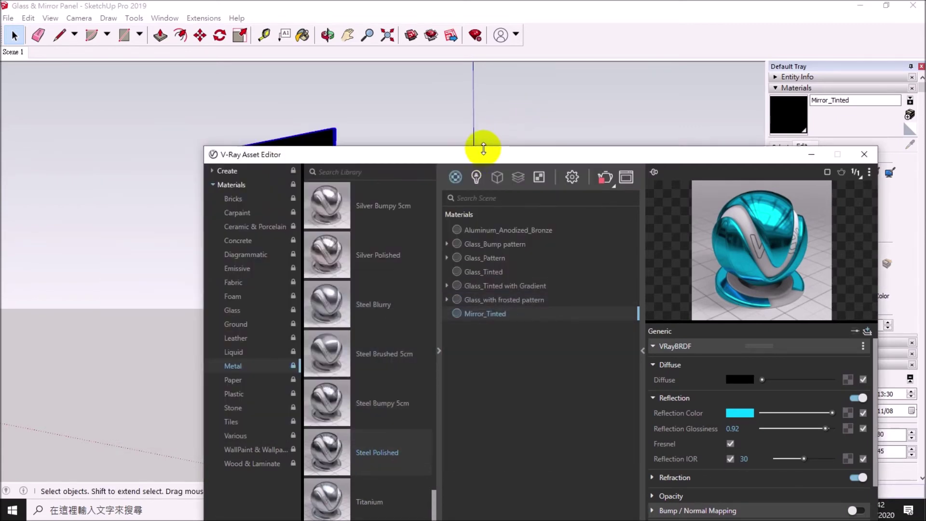
left_click_drag(485, 158, 651, 112)
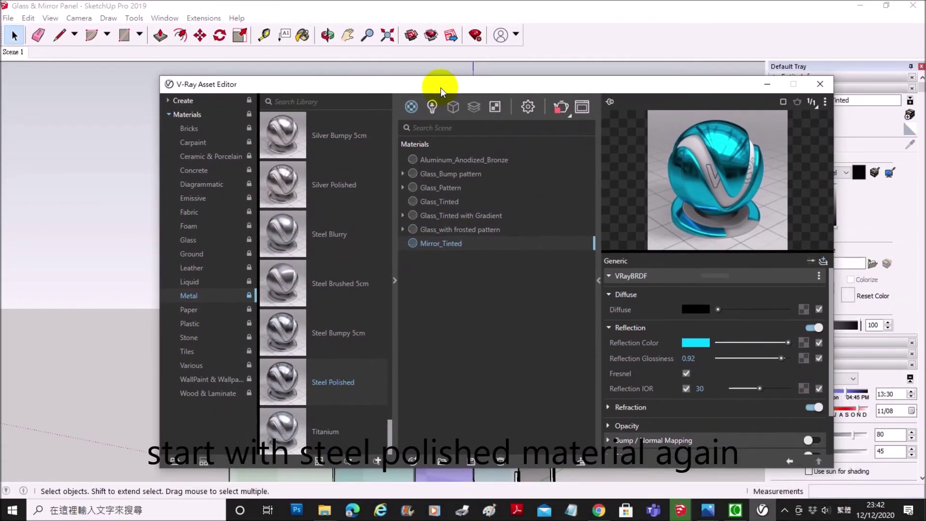
Step: Add another Steel Polished material, begin renaming it 'Mi', and bring up Demo.jpg
left_click_drag(285, 384, 490, 306)
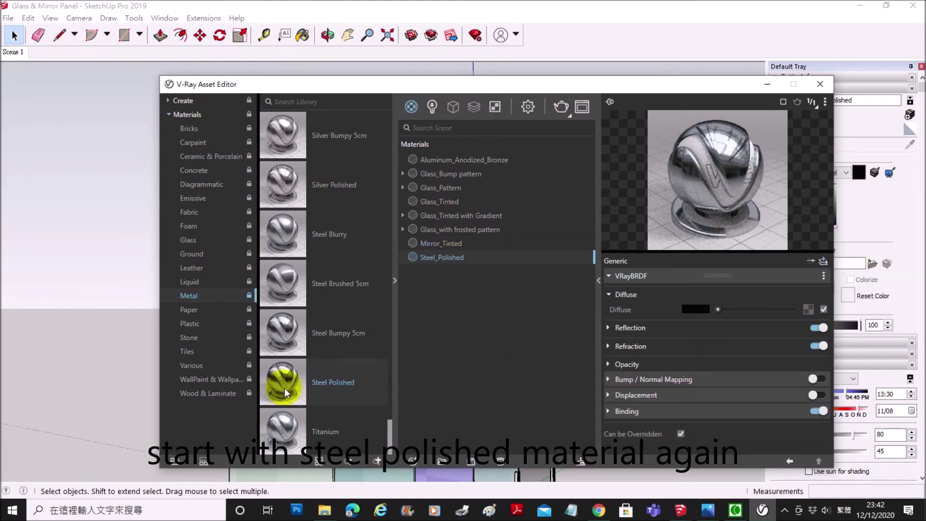
left_click(442, 258)
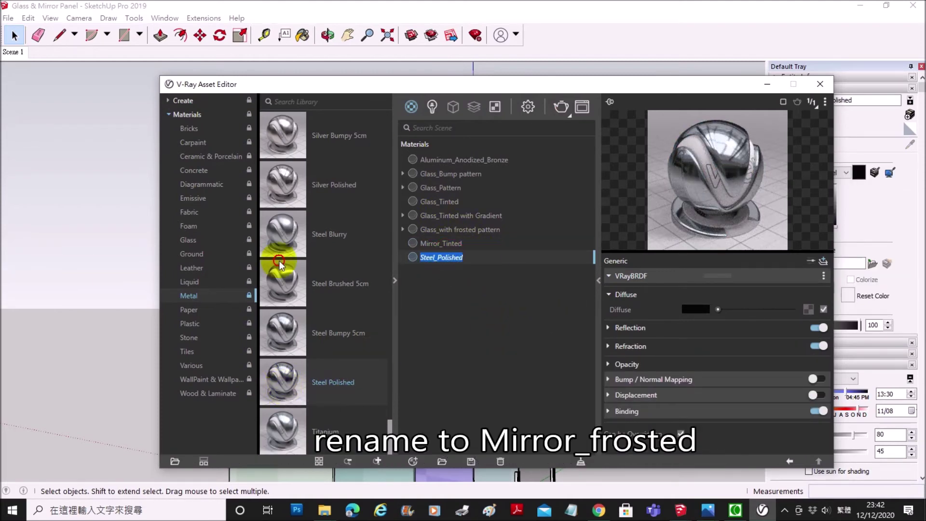
type("Mirror_")
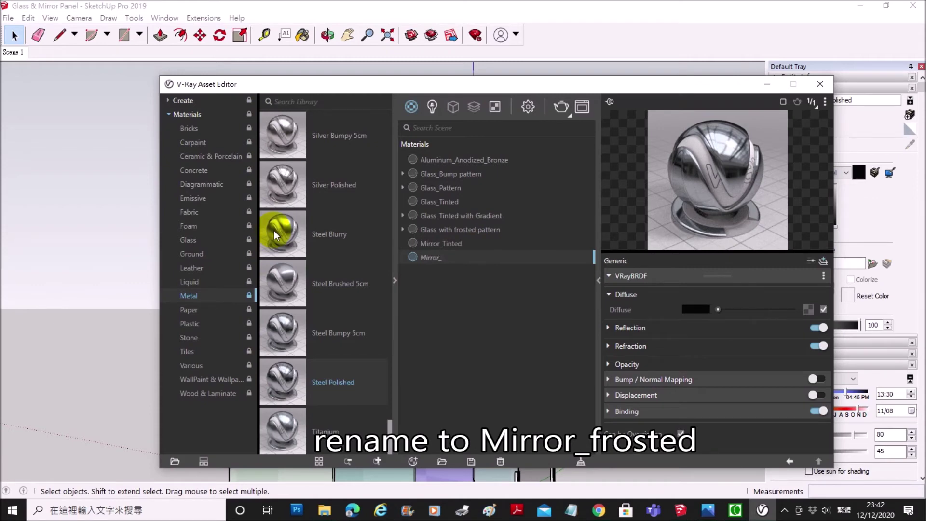
left_click(707, 510)
left_click(695, 482)
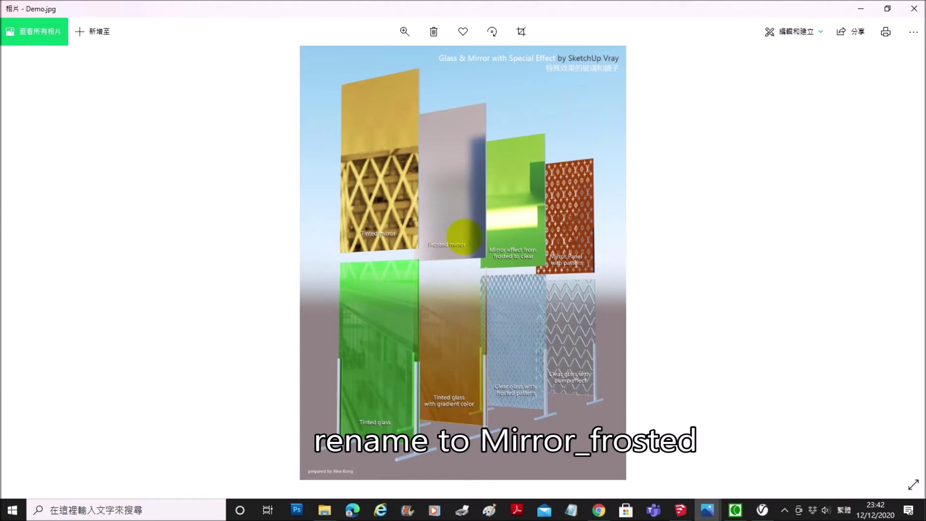
Step: Minimize Demo.jpg in Photos to return to the V-Ray material editor
left_click(860, 8)
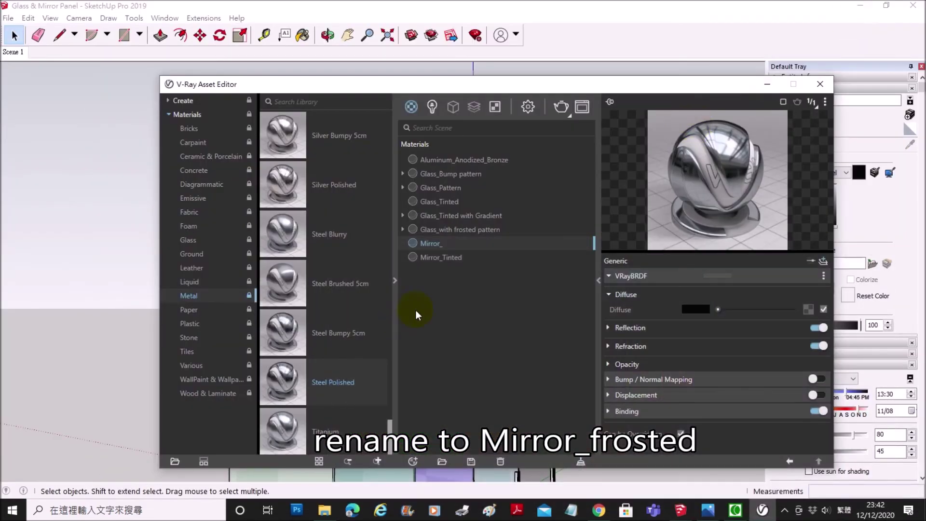
Step: Rename Mirror_ to Mirror_frosted with white reflection colour and 0.85 reflection glossiness
double_click(441, 244)
type("frosted")
left_click(609, 327)
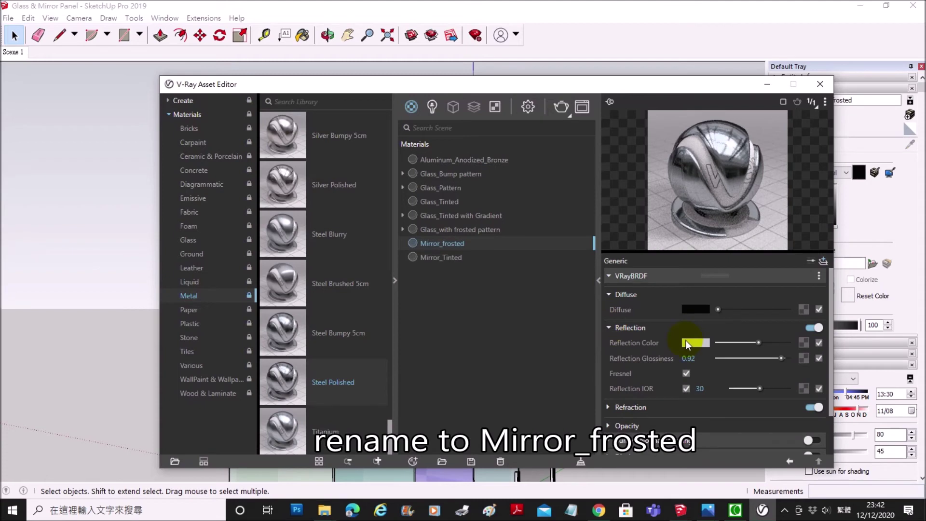
left_click_drag(758, 342, 791, 344)
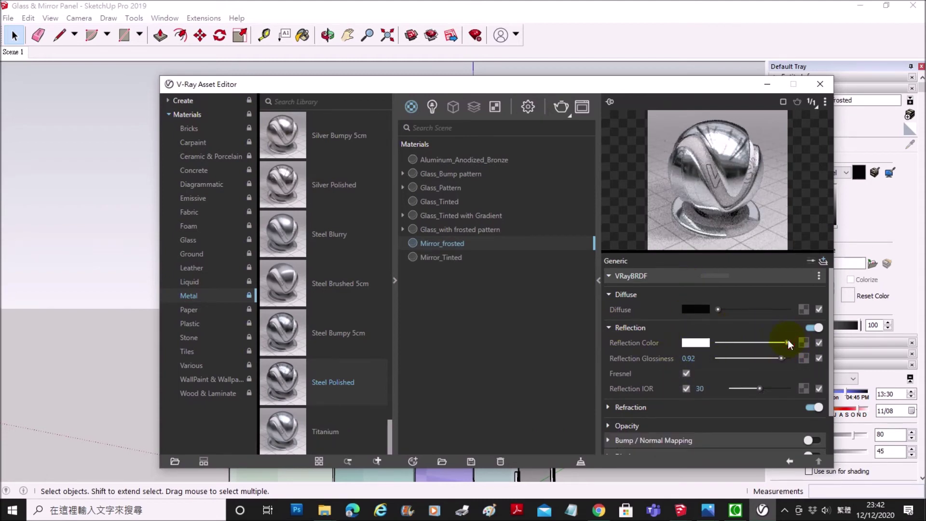
left_click(791, 341)
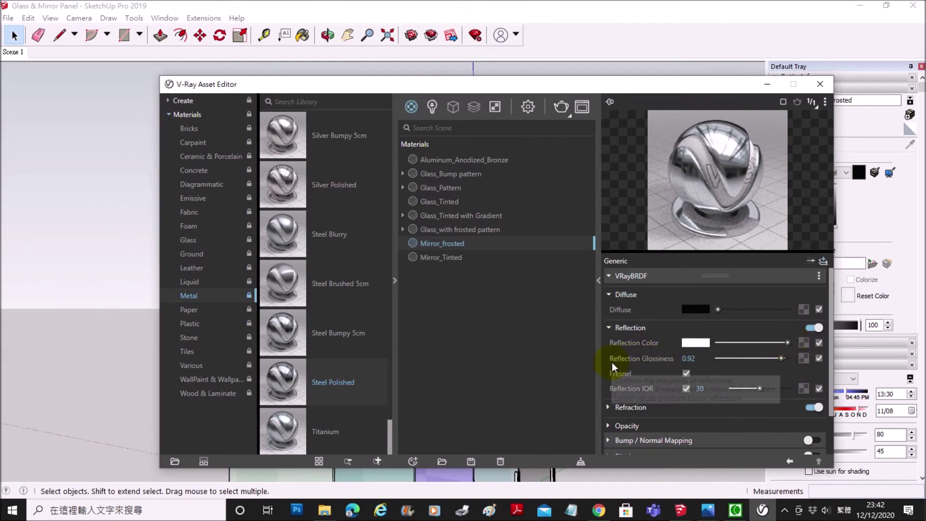
mouse_move(780, 360)
left_mouse_down()
mouse_move(791, 358)
mouse_move(757, 358)
left_mouse_up()
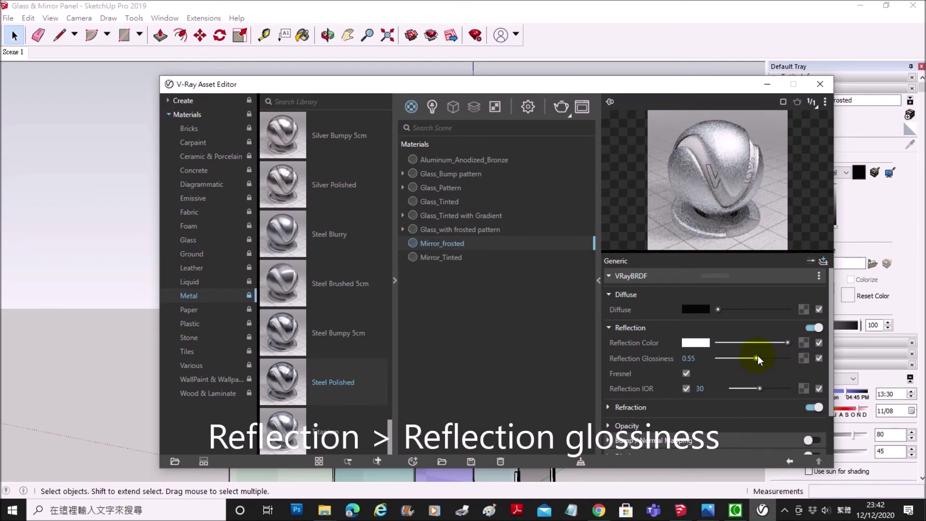
left_click_drag(774, 360, 778, 357)
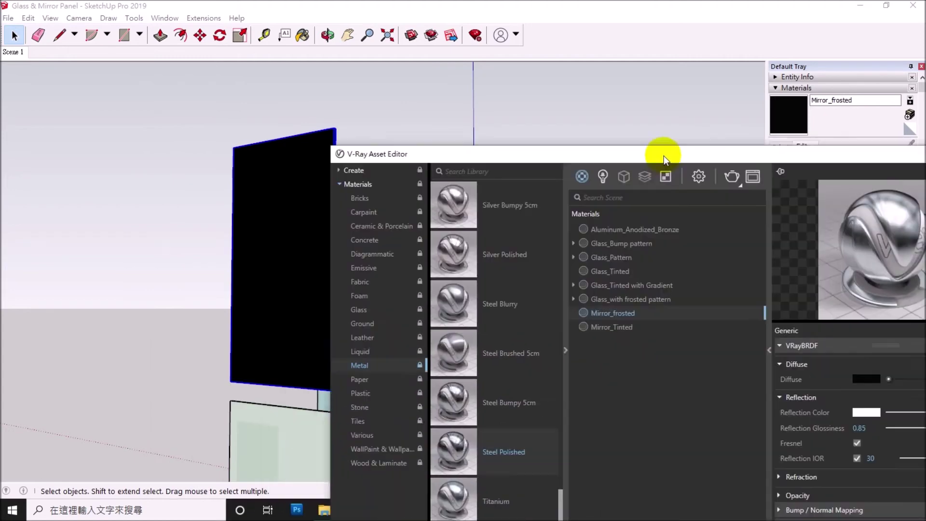
left_click_drag(493, 87, 743, 90)
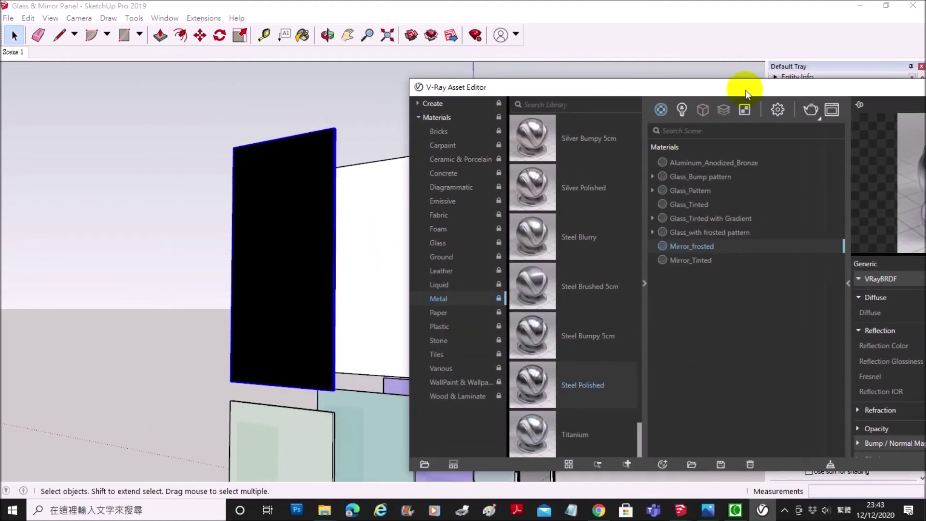
Step: Apply Mirror_frosted to the white panel next to the black one
left_click(373, 171)
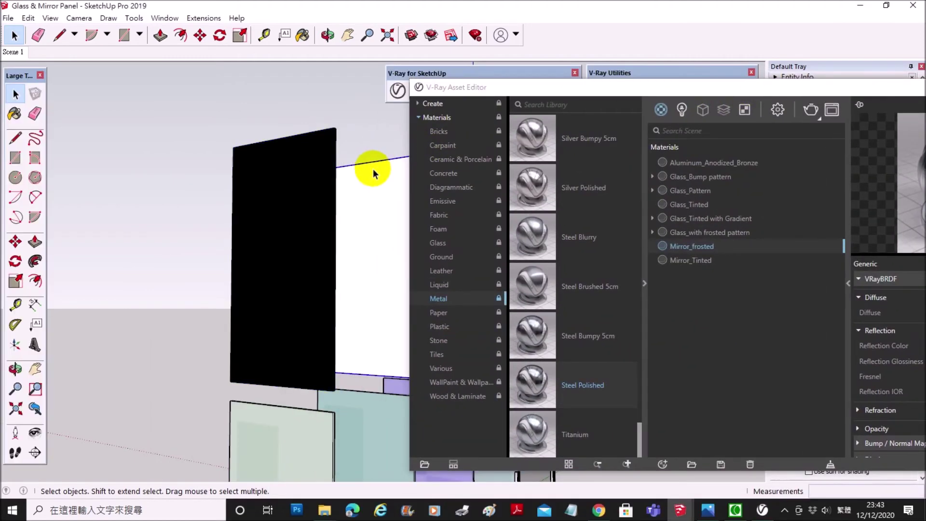
right_click(696, 246)
left_click(732, 271)
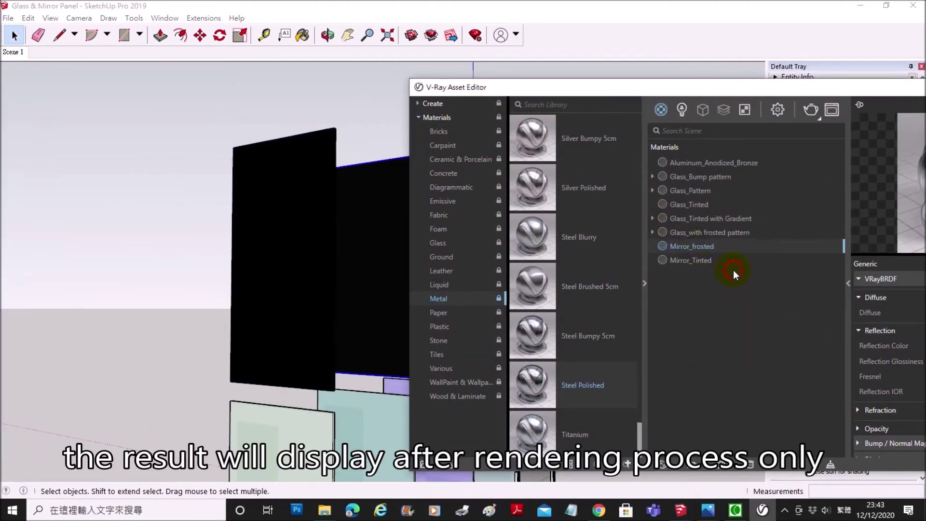
Step: Run a V-Ray render to check the frosted mirror, then stop it
mouse_move(745, 87)
left_mouse_down()
mouse_move(494, 118)
mouse_move(402, 97)
left_mouse_up()
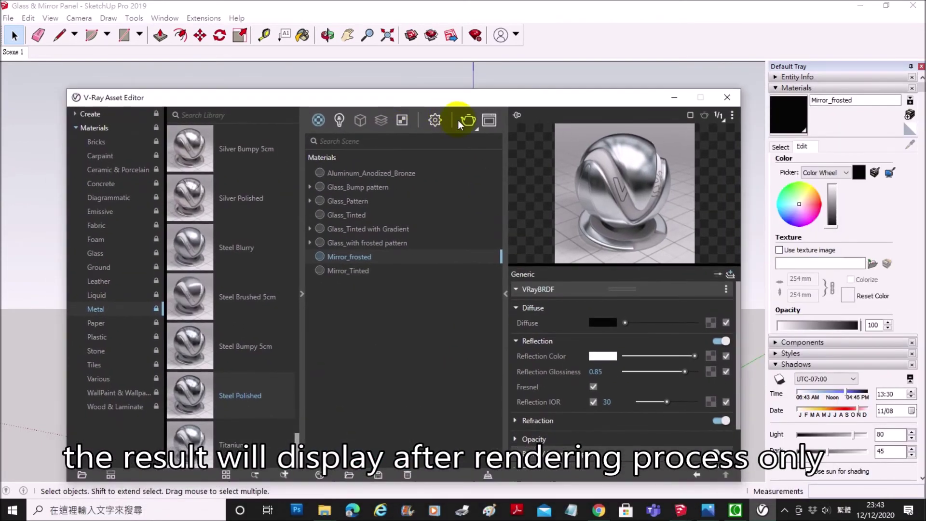
left_click(465, 120)
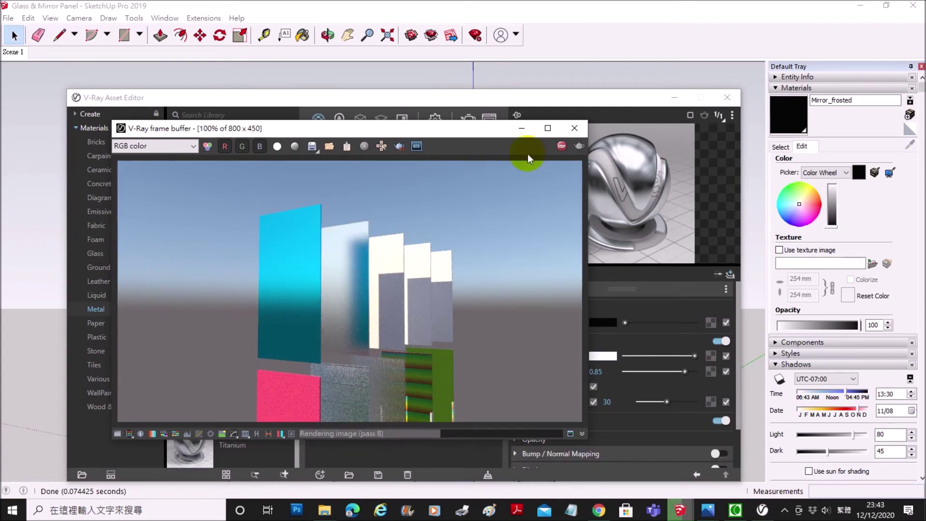
left_click(561, 146)
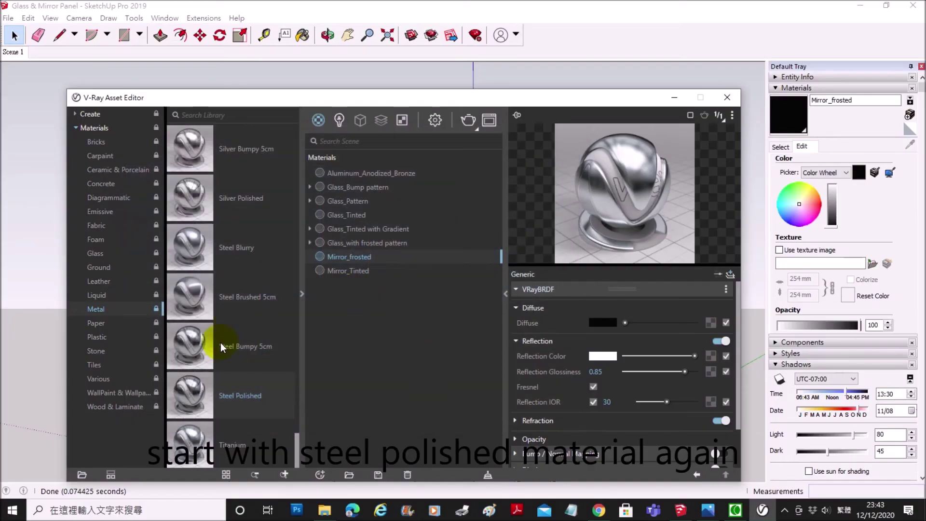
Step: Add a third Steel Polished material to the scene and name it Mirror_
left_click_drag(195, 395, 366, 267)
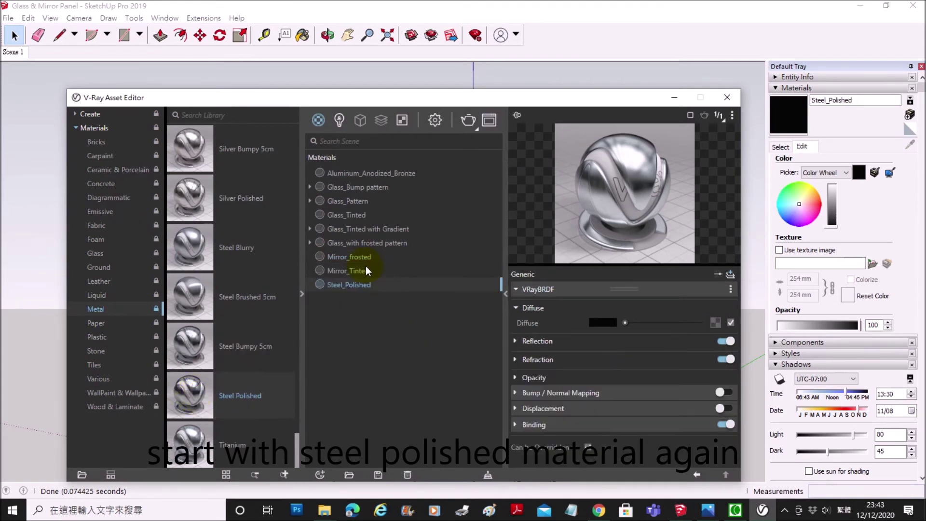
left_click(349, 286)
type("Mirror")
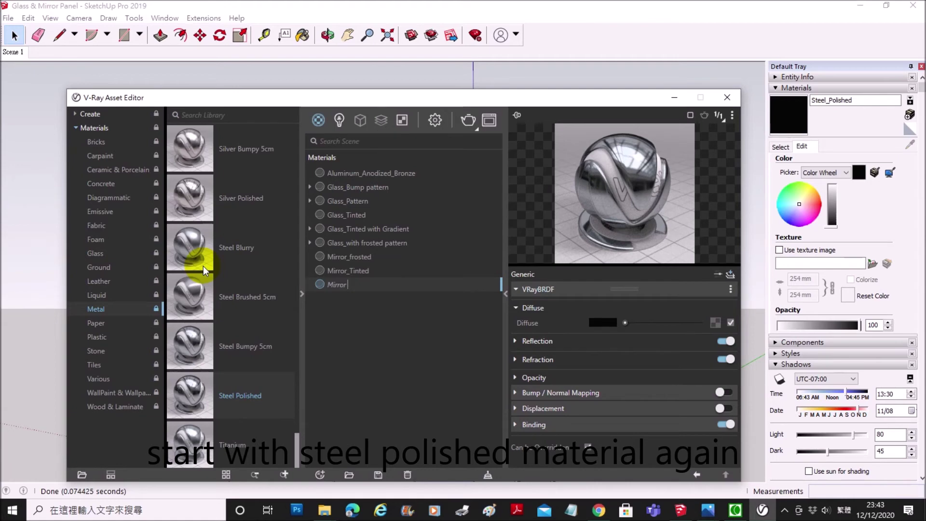
type("_")
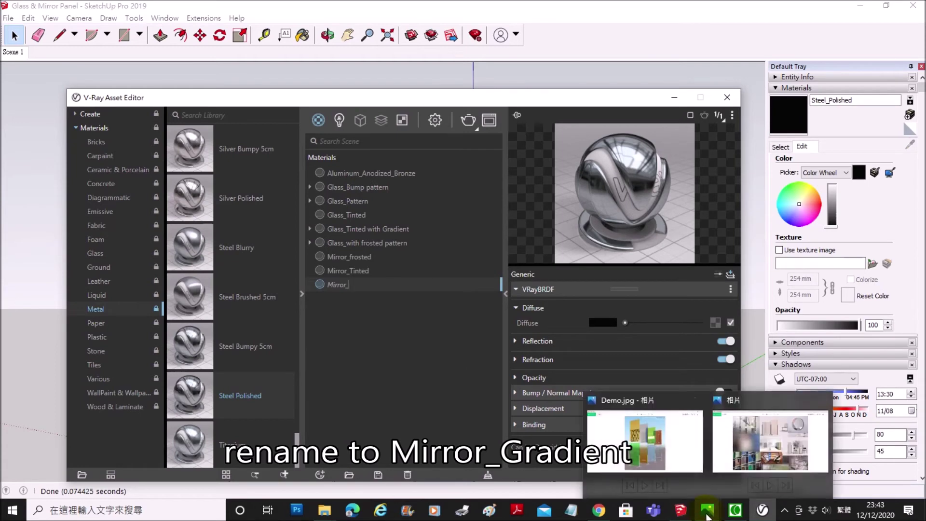
mouse_move(707, 511)
left_click(644, 437)
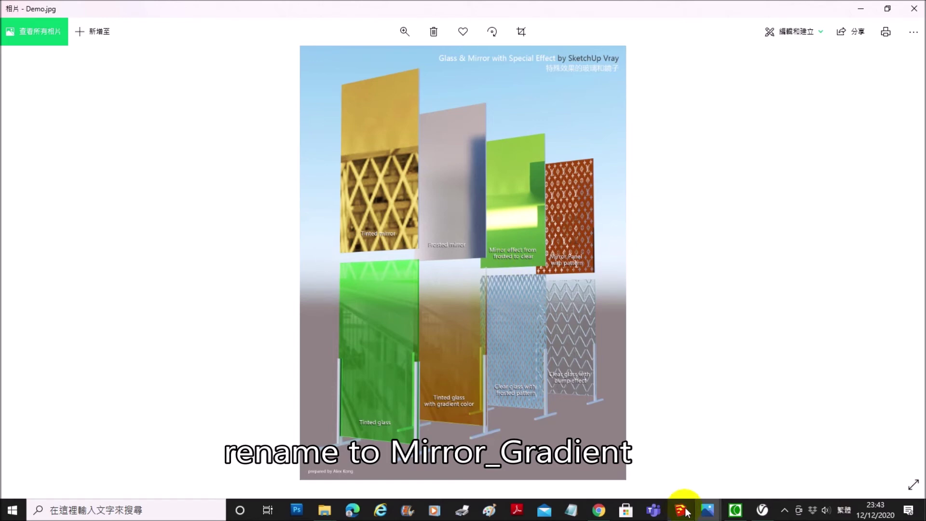
Step: Leave the Demo.jpg view and return to SketchUp's V-Ray material editor
left_click(679, 428)
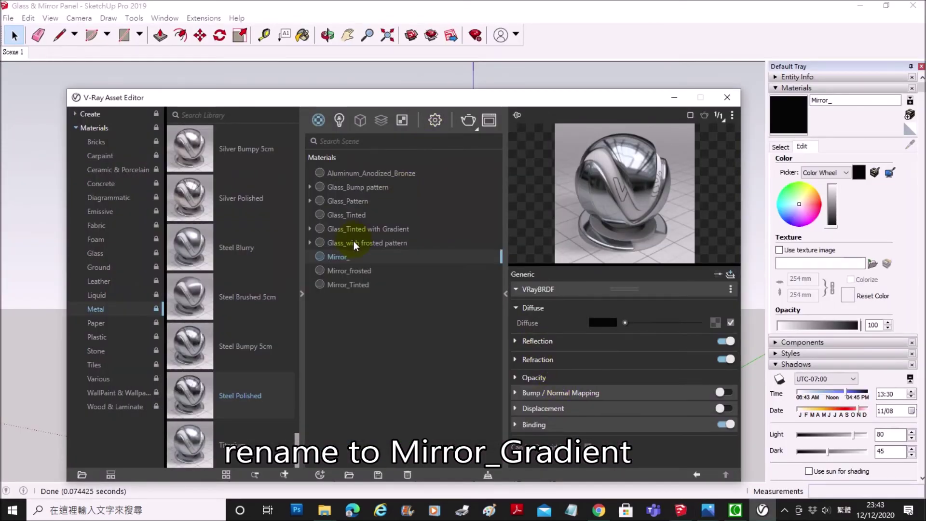
Step: Rename the material to 'Mirror_Gradient clear to frosted'
left_click(347, 255)
type("dient")
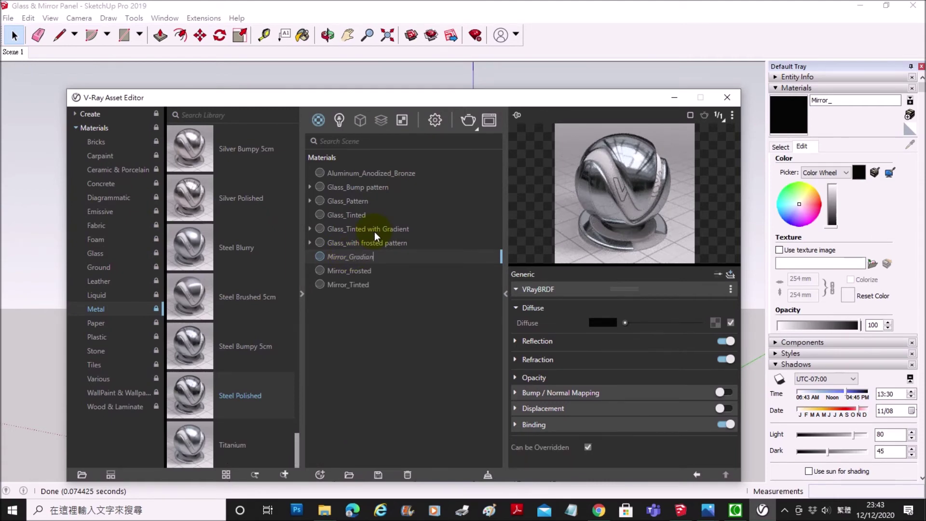
type(" clear to frosted")
key("Return")
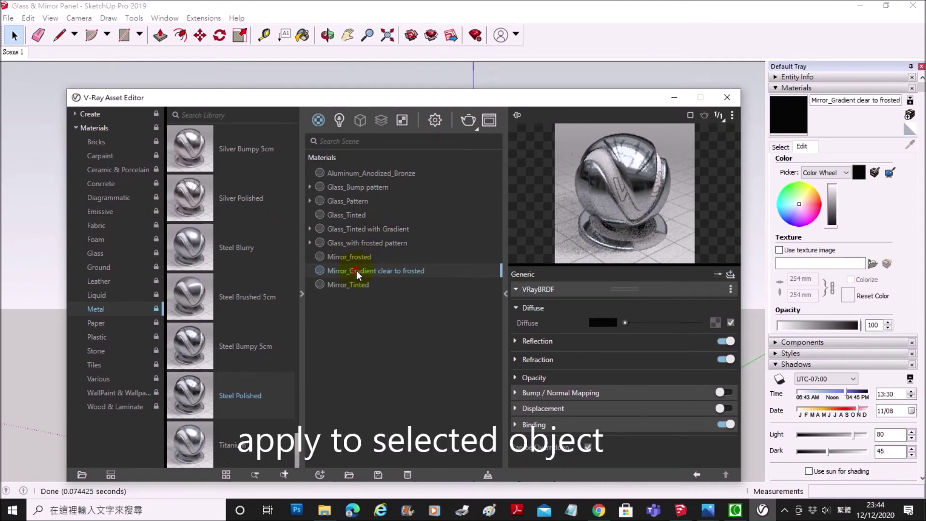
Step: Set the reflection colour to white and glossiness to 1, driving glossiness with a gradient map
left_click_drag(432, 98, 489, 301)
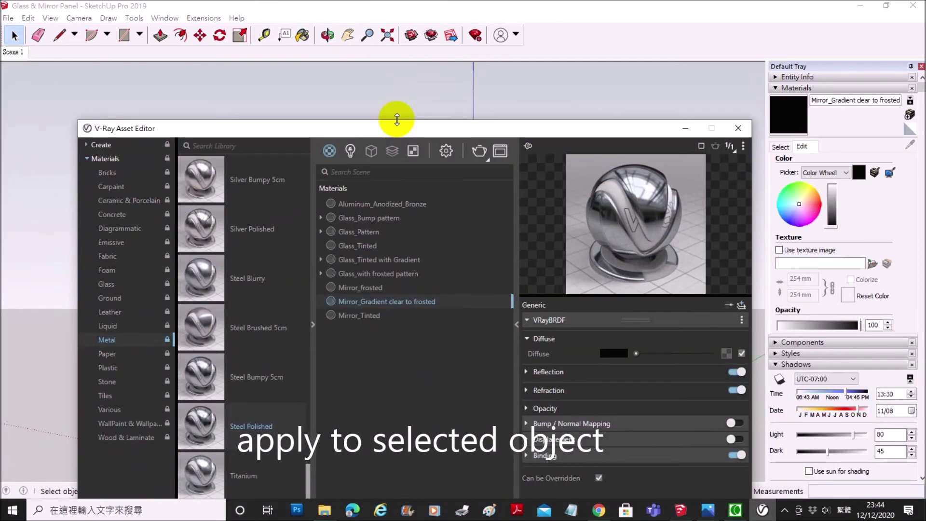
left_click_drag(397, 119, 394, 74)
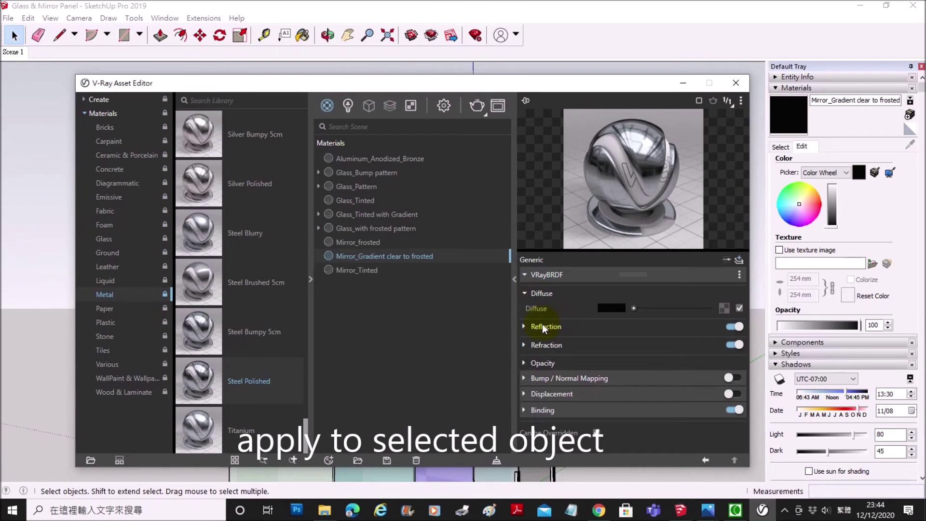
left_click(525, 292)
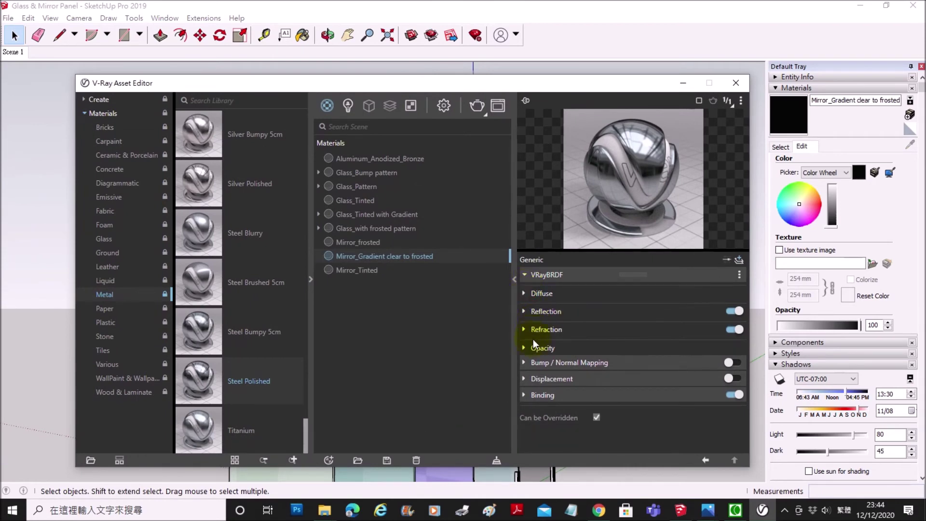
left_click(542, 309)
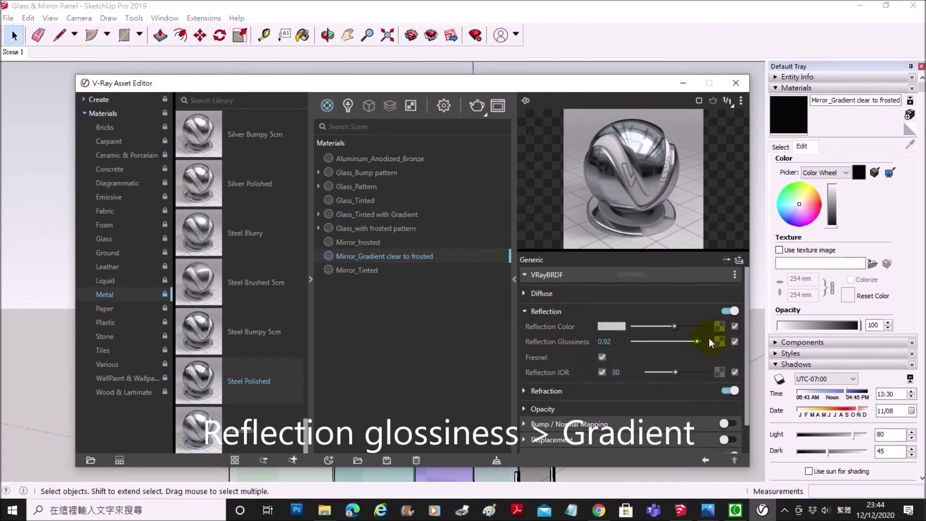
left_click_drag(677, 332, 719, 323)
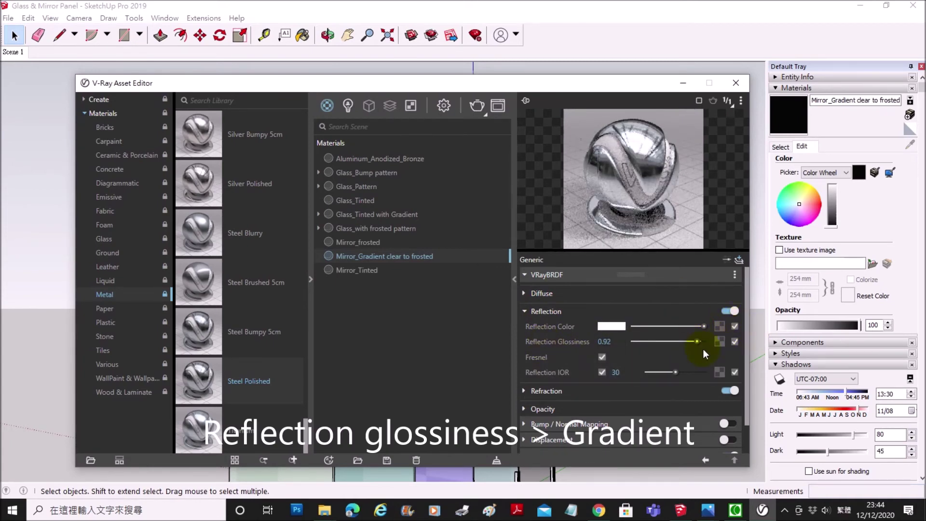
left_click_drag(658, 340, 712, 337)
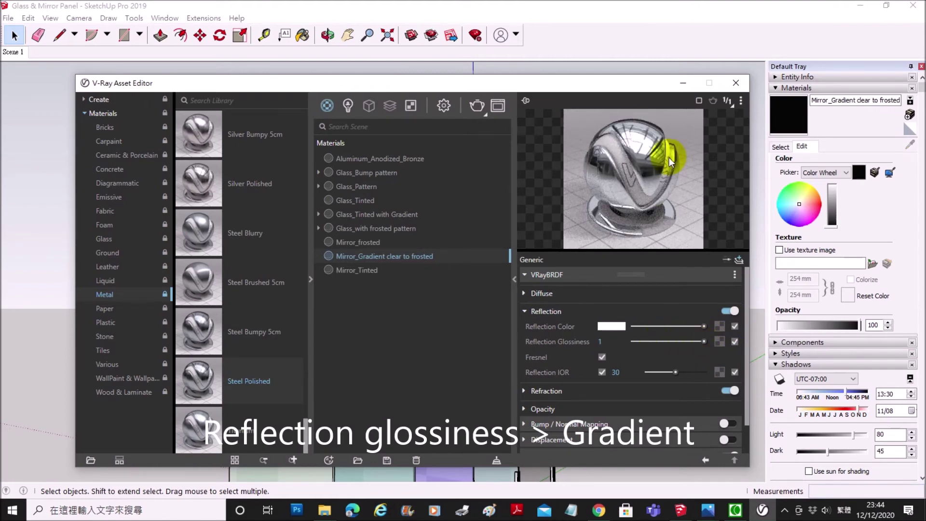
left_click(721, 338)
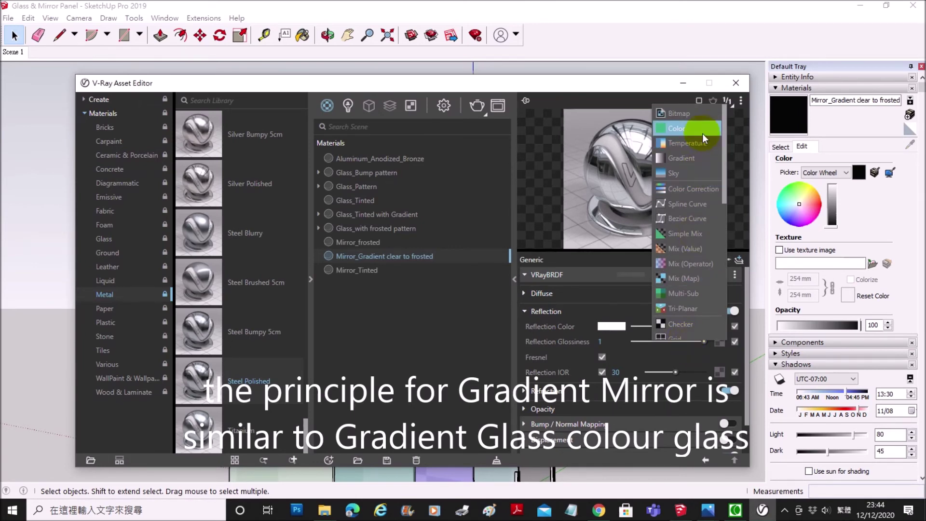
left_click(685, 163)
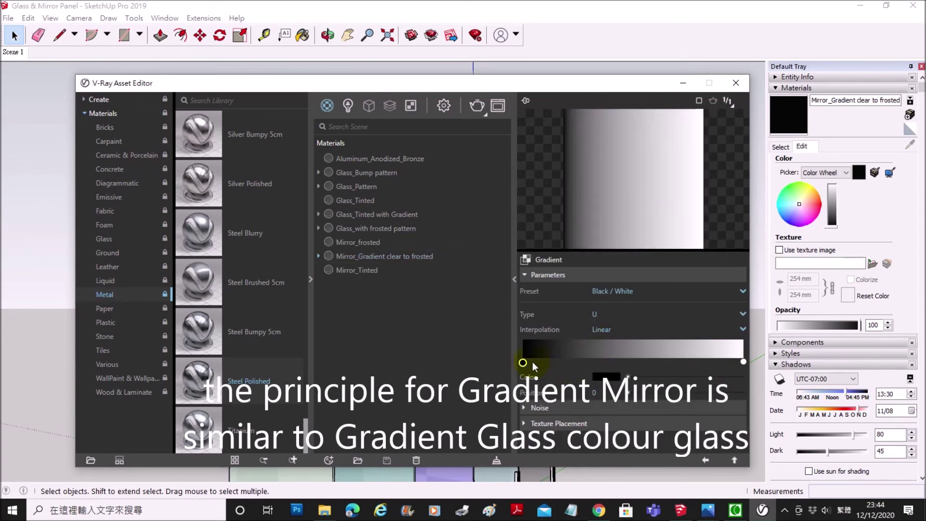
Step: Make the glossiness gradient vertical, with a mid-grey bottom stop and the white stop at the middle
left_click(620, 314)
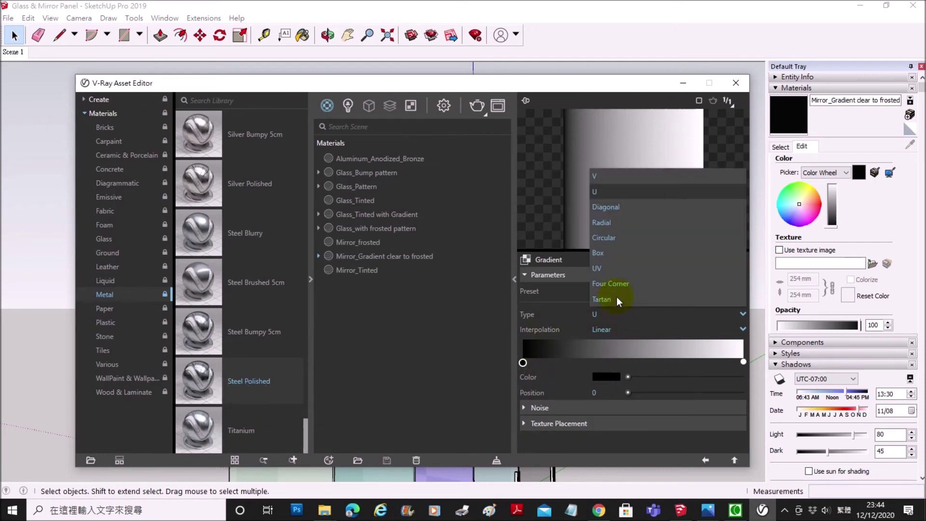
left_click(627, 179)
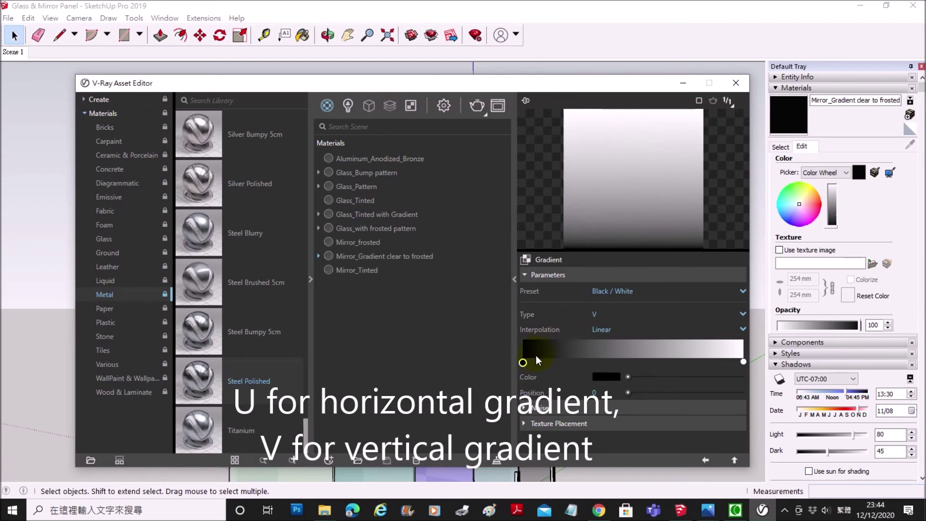
left_click(603, 378)
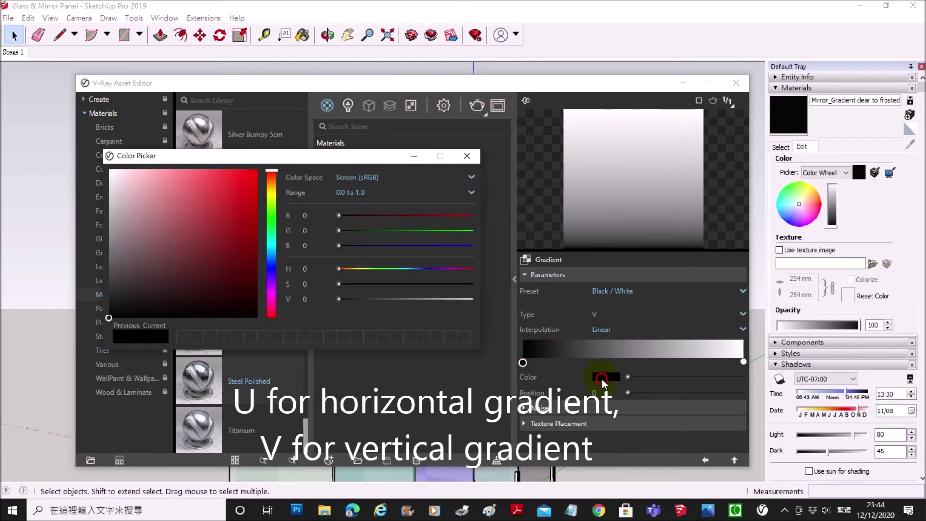
left_click_drag(146, 272, 103, 247)
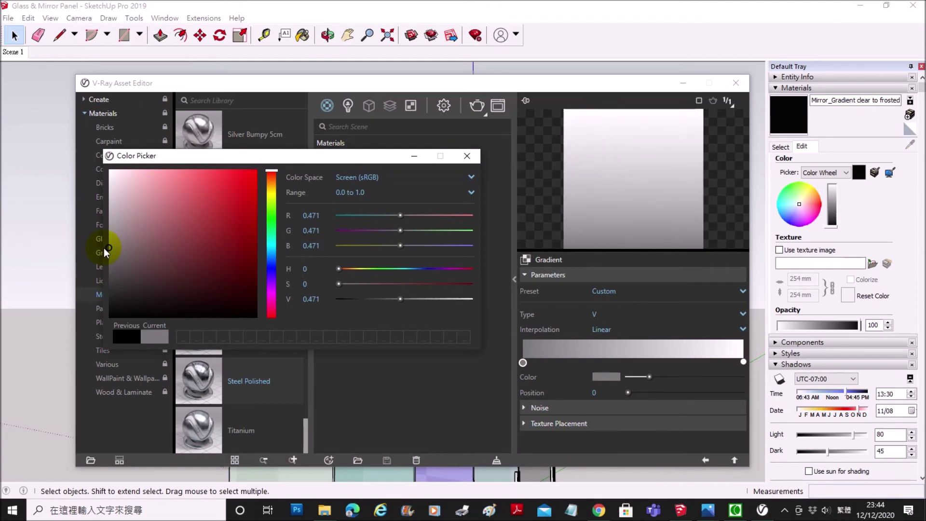
left_click(467, 156)
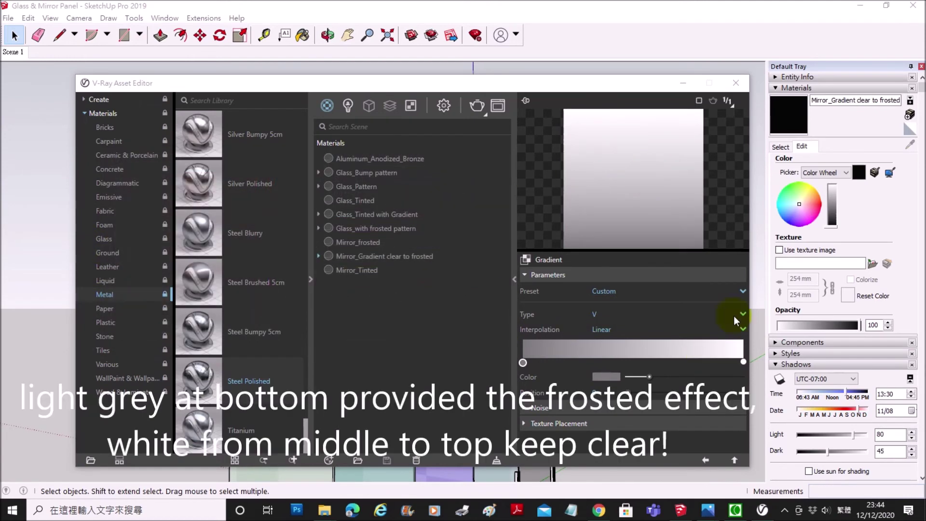
left_click_drag(744, 362, 638, 365)
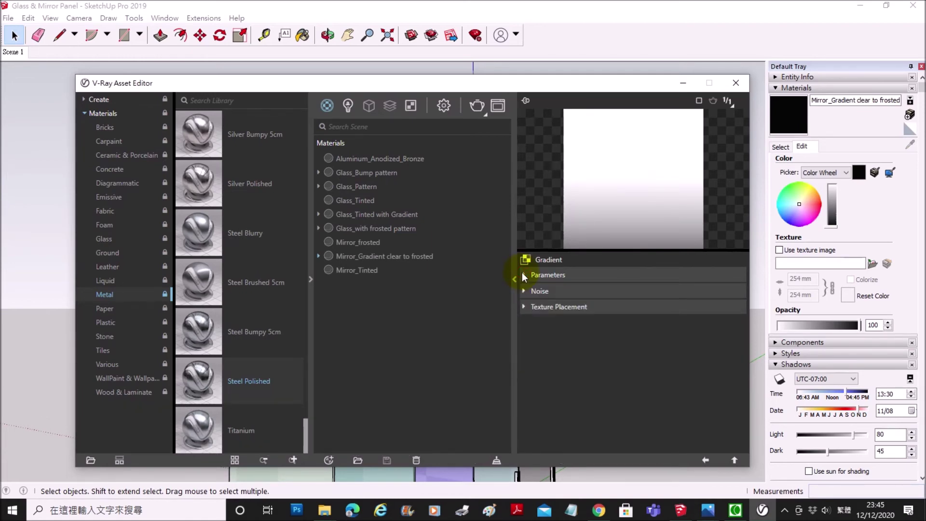
left_click(704, 461)
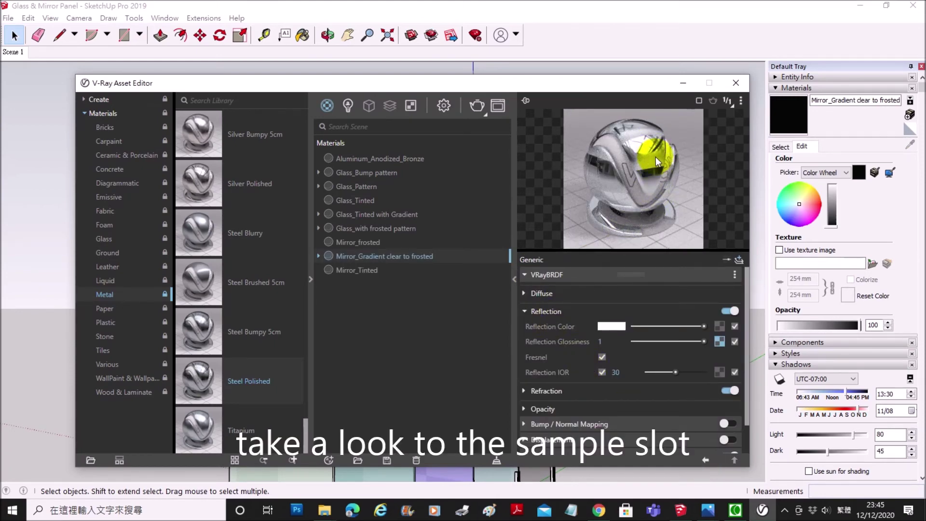
Step: Set Mirror_Gradient clear to frosted's binding texture mode to Texture Helper
left_click(523, 311)
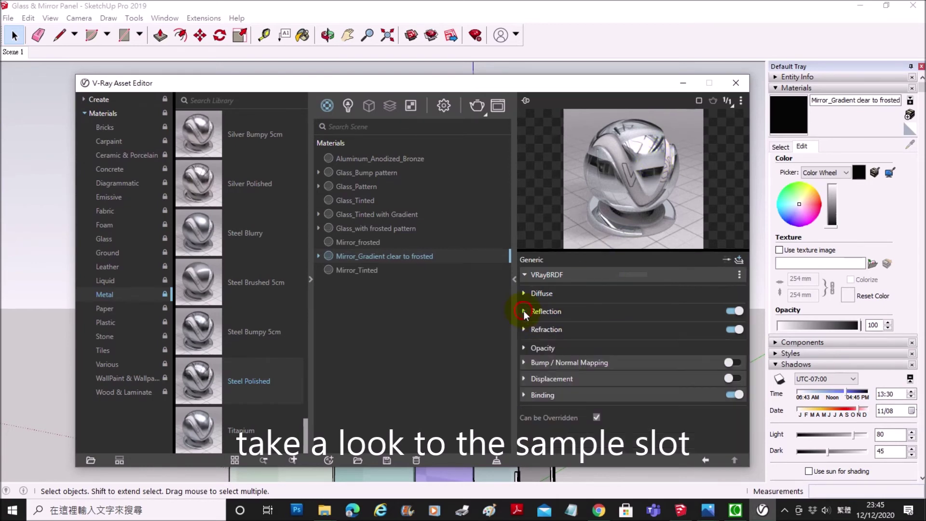
left_click(557, 395)
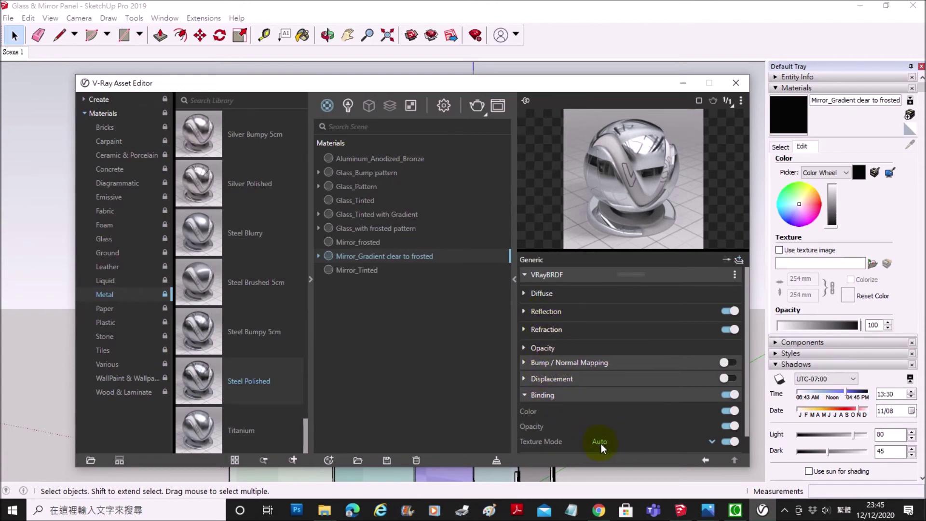
left_click(653, 441)
left_click(621, 413)
mouse_move(644, 98)
left_mouse_down()
mouse_move(612, 112)
mouse_move(621, 102)
left_mouse_up()
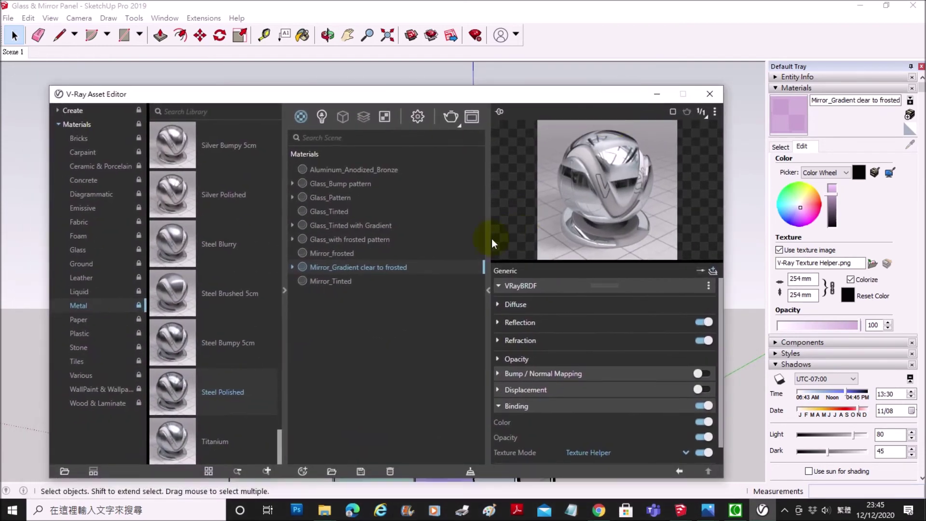
right_click(406, 266)
left_click(441, 291)
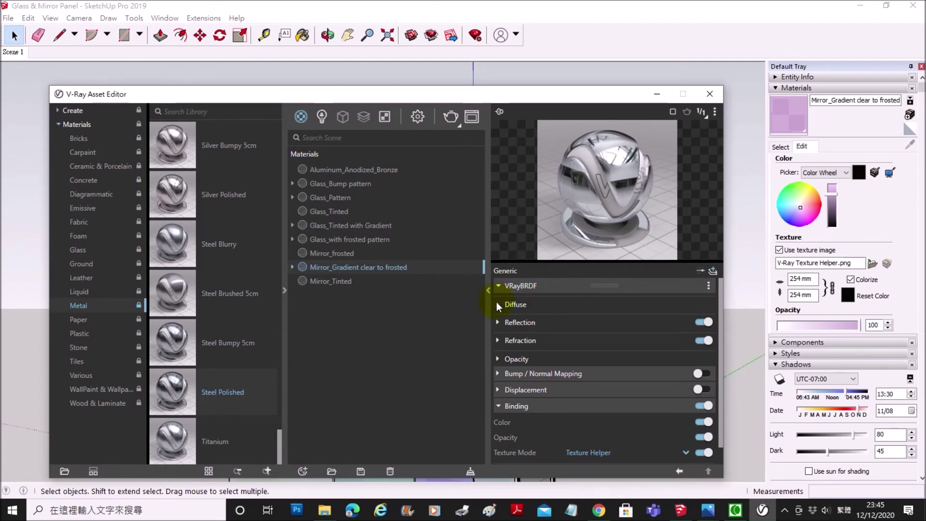
Step: Tint the material's reflection colour a pale, bright green
left_click(498, 322)
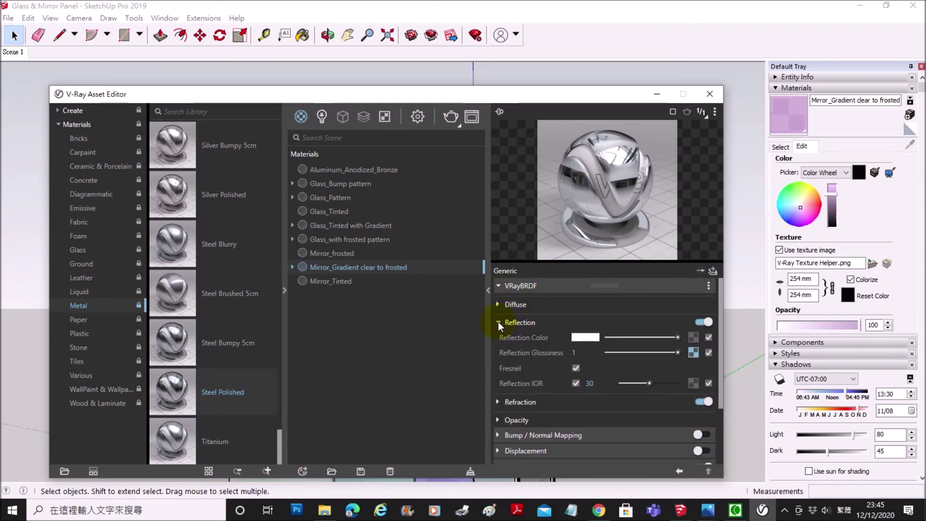
left_click(582, 335)
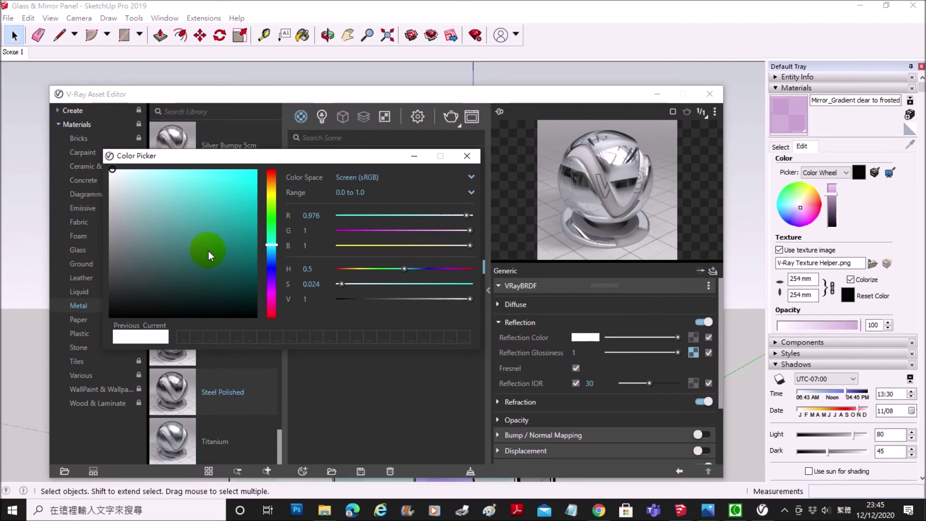
left_click(271, 201)
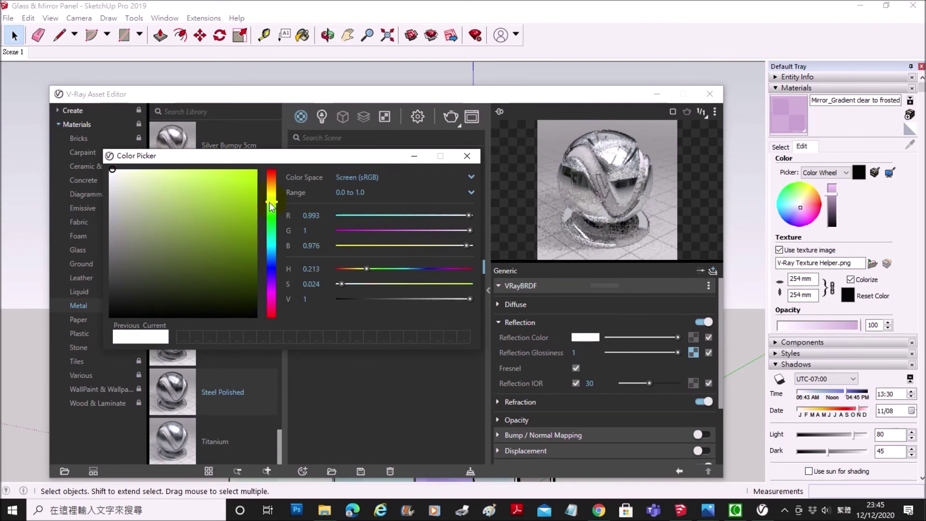
left_click(272, 209)
left_click(140, 185)
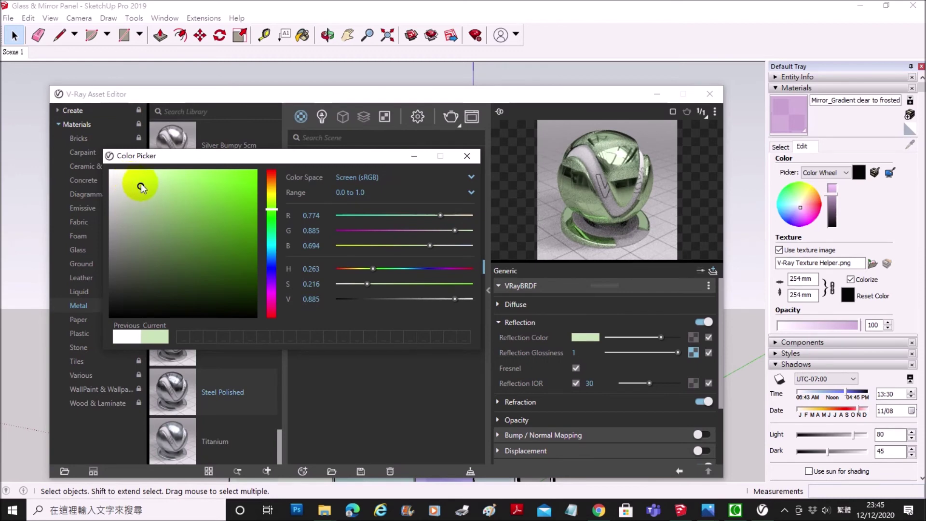
left_click(145, 178)
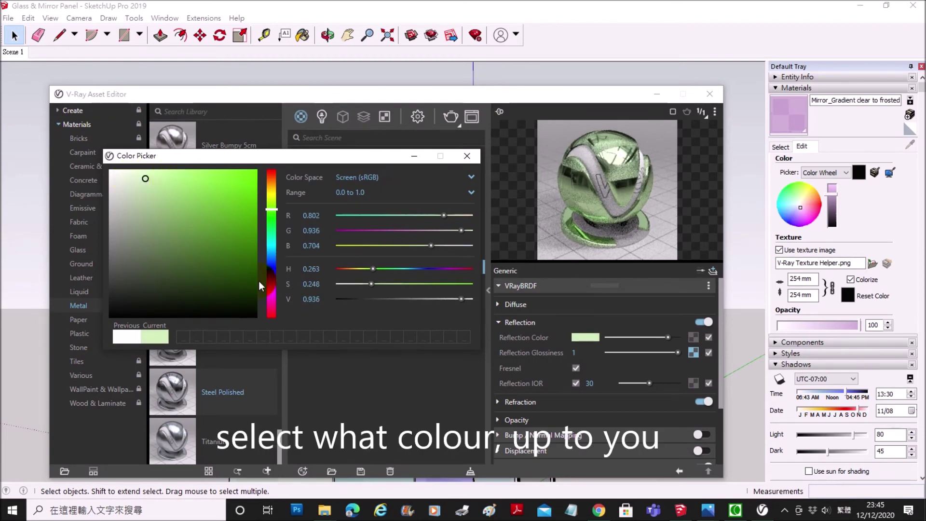
left_click(468, 156)
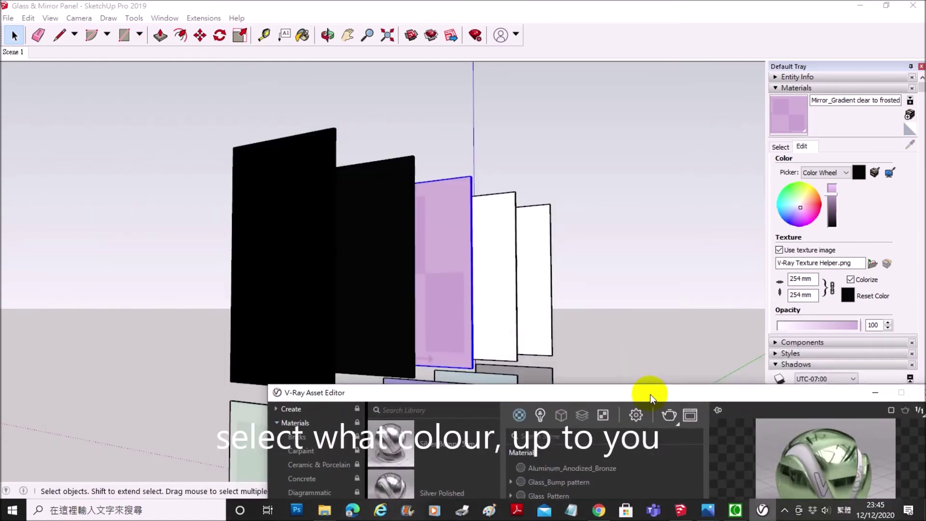
left_click_drag(430, 96, 505, 108)
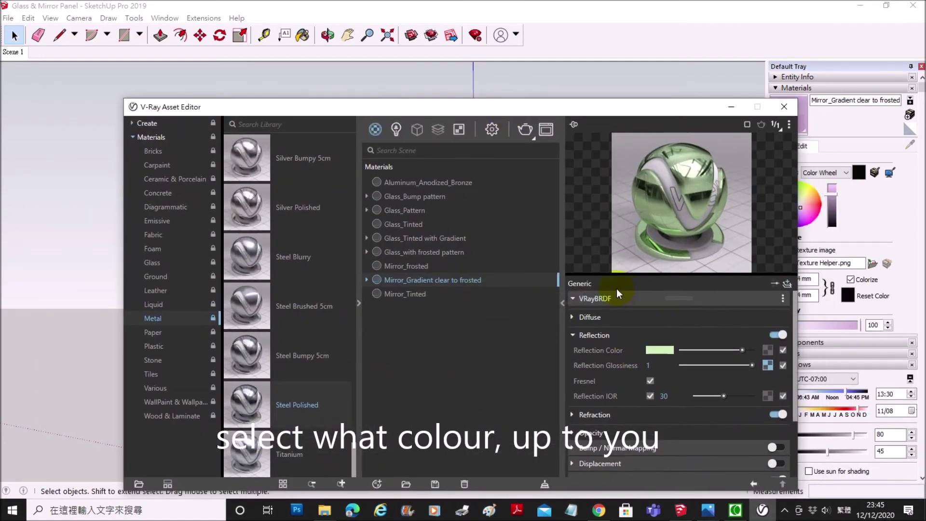
left_click_drag(669, 108, 492, 426)
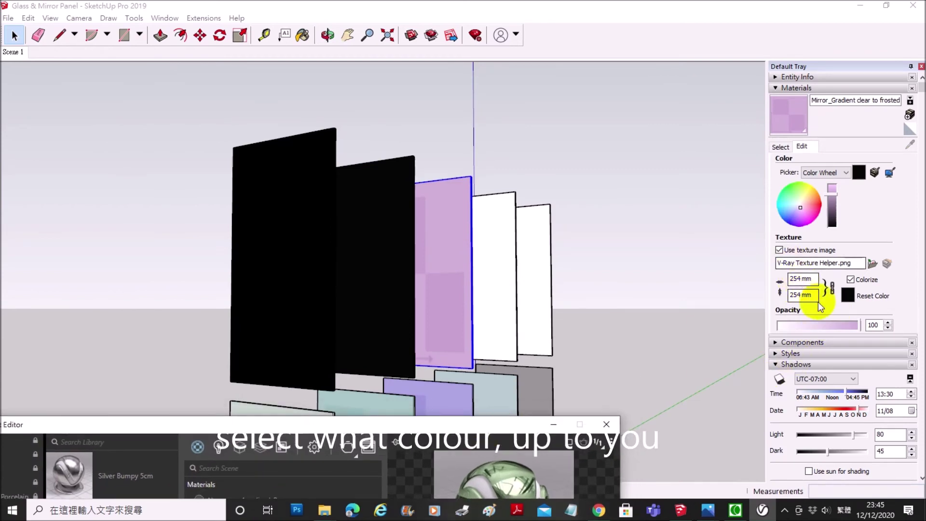
left_click(858, 324)
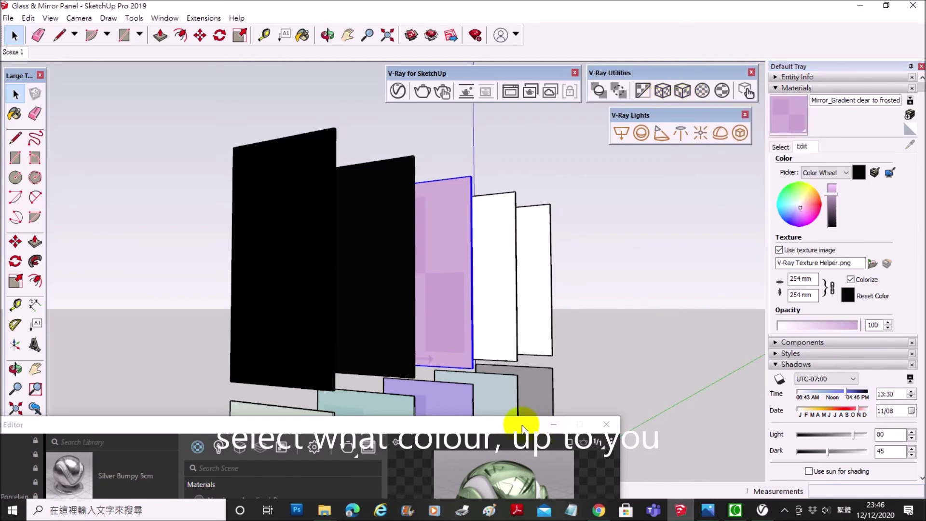
left_click(506, 424)
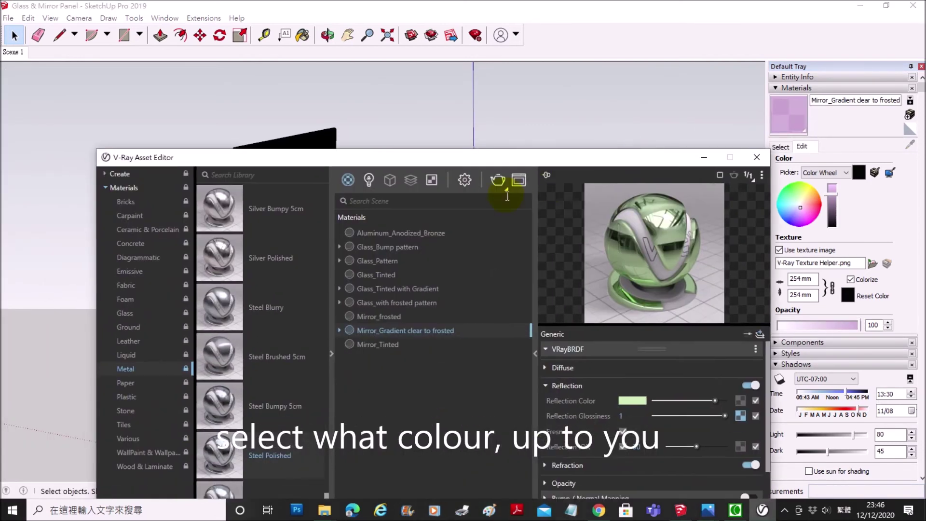
Step: Render the scene, zoom in and out to inspect the gradient mirror, then minimise the frame buffer
left_click(500, 180)
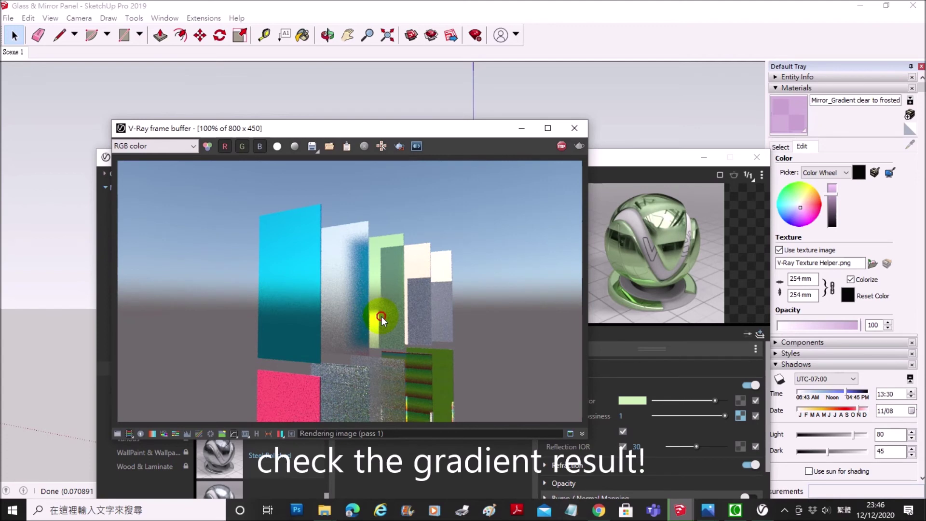
scroll(391, 311, "up", 1)
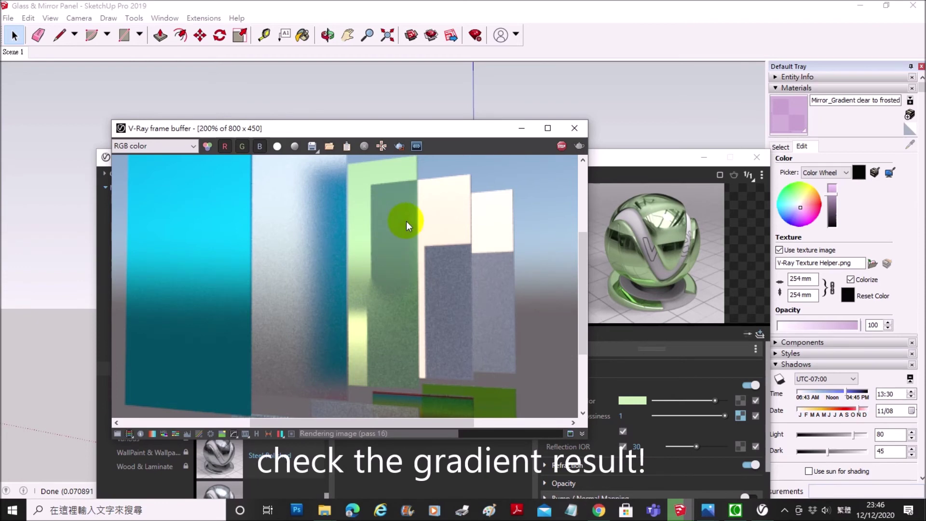
scroll(357, 295, "down", 2)
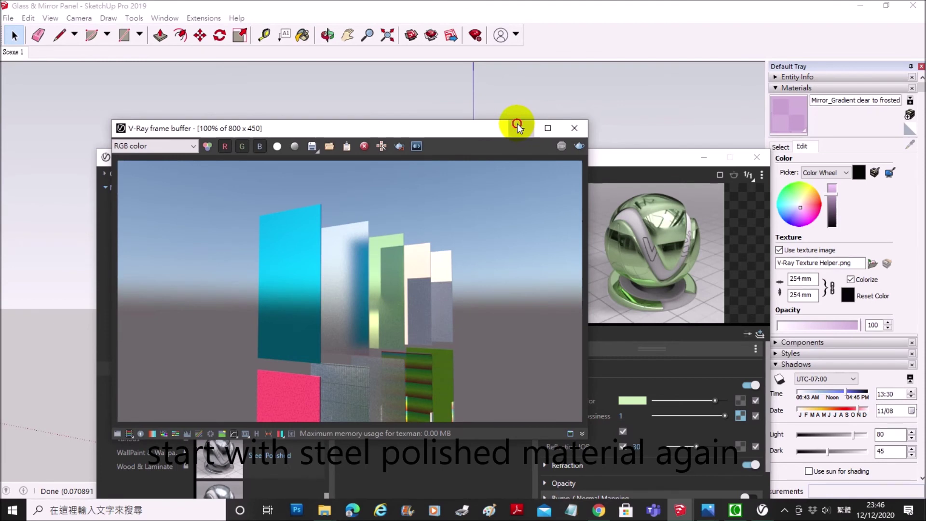
left_click(517, 124)
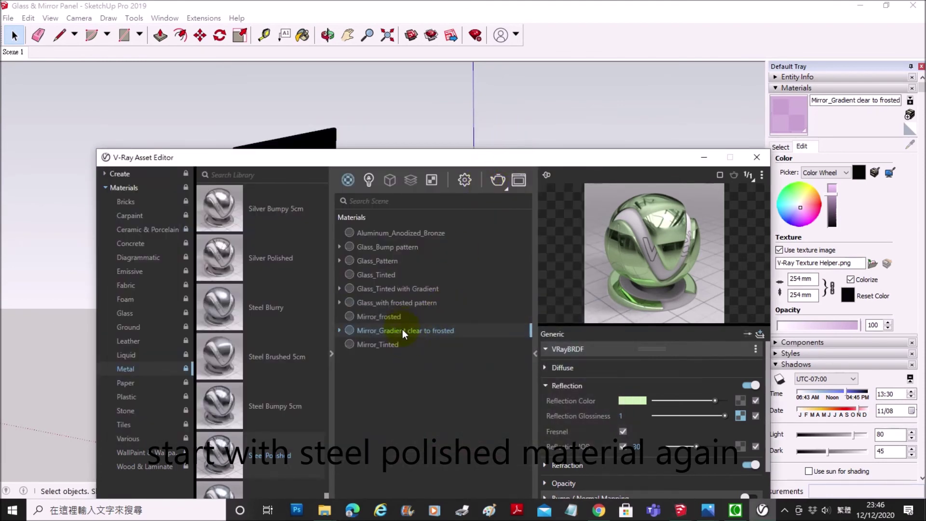
Step: Add Steel Polished from the Metal library to the scene materials and rename it Mirror_Pattern
mouse_move(220, 453)
left_mouse_down()
mouse_move(446, 427)
mouse_move(388, 346)
left_mouse_up()
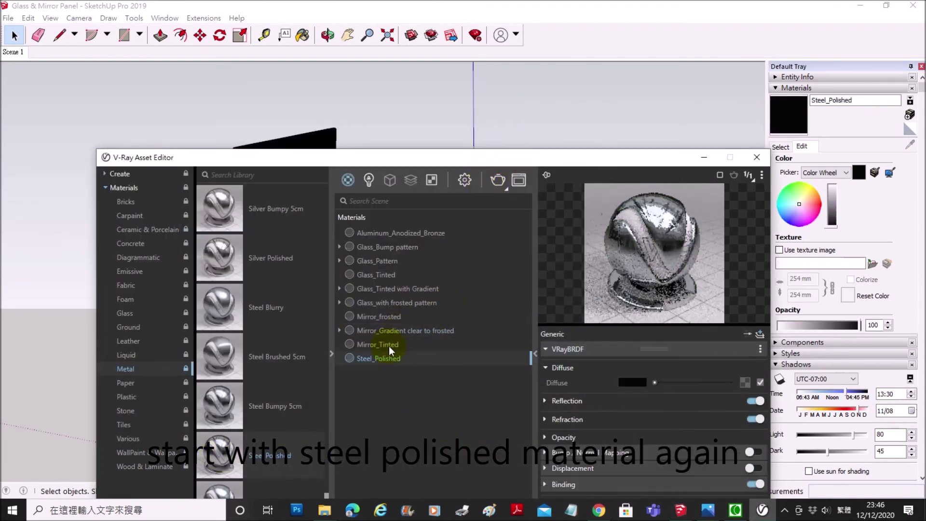
right_click(383, 358)
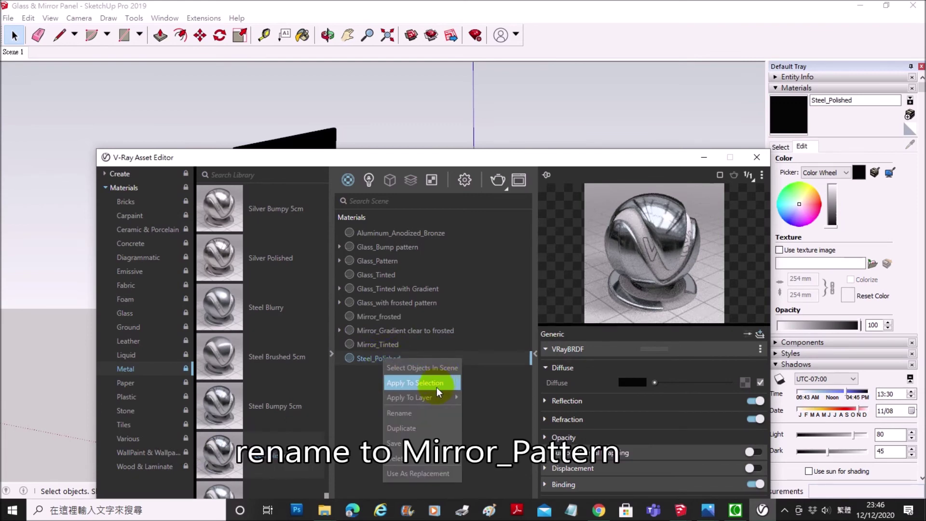
left_click(427, 413)
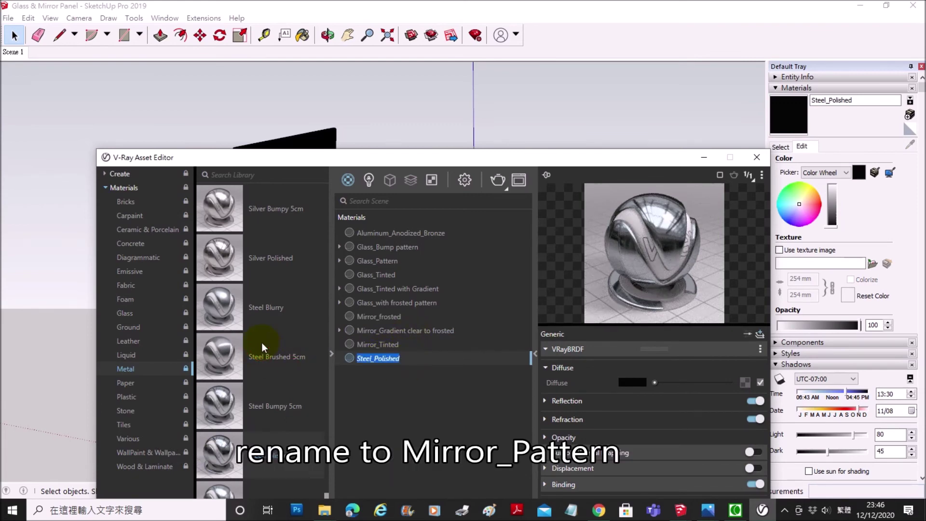
type("Mirror")
type("_Pattern")
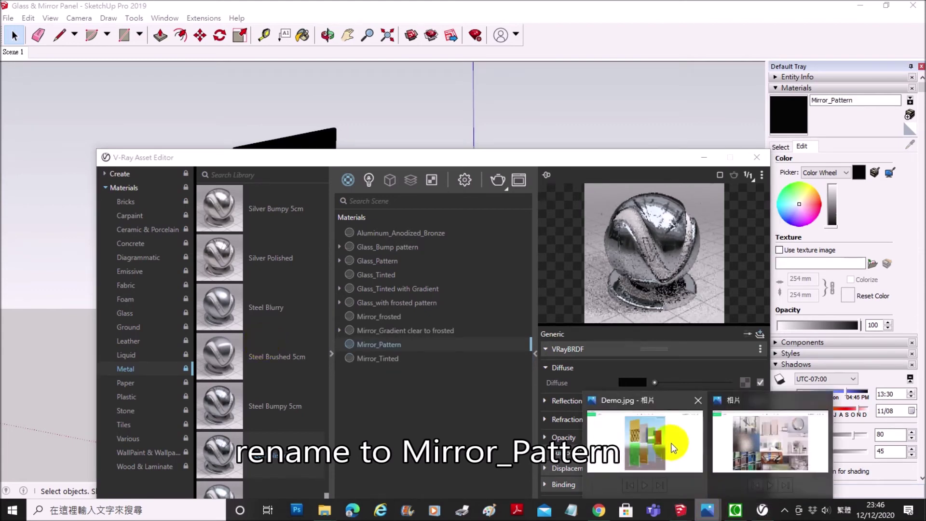
Step: Check the Demo.jpg reference and preview the louis-vuitton pattern image in the Maps folder
left_click(668, 439)
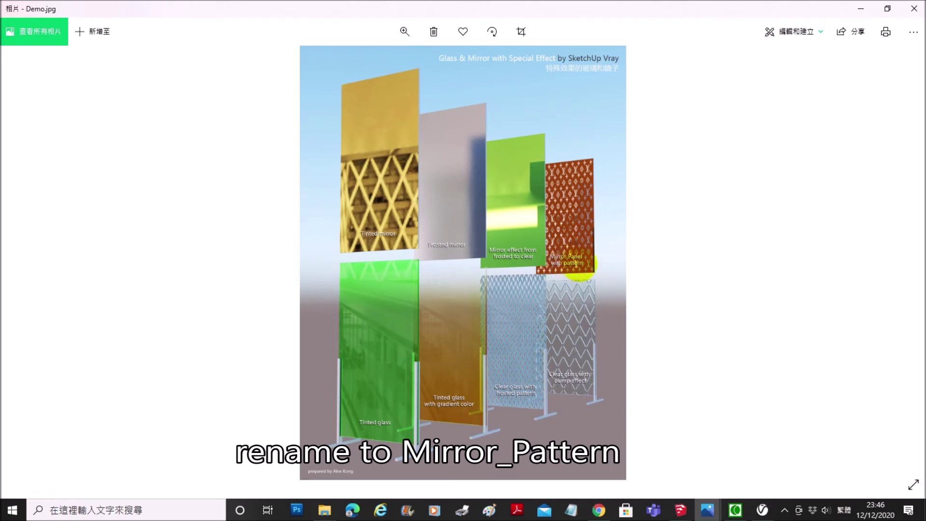
left_click(861, 9)
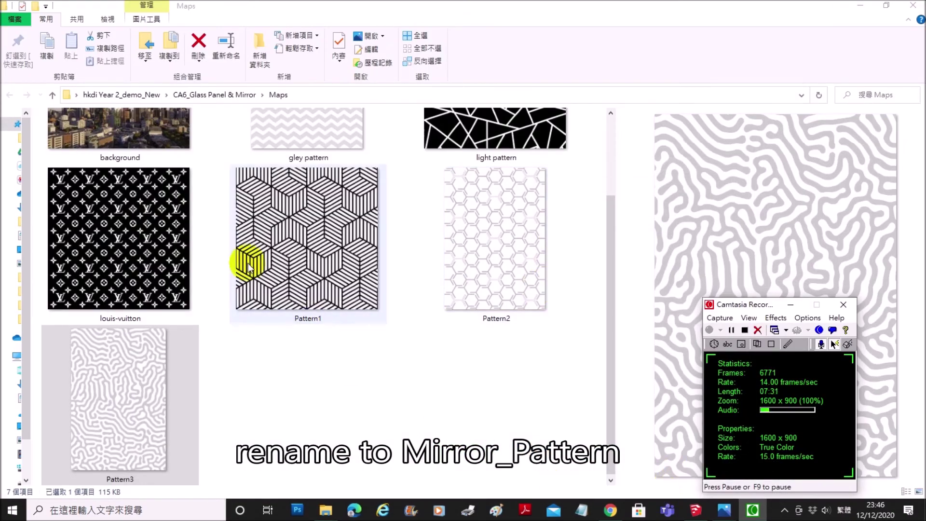
left_click(191, 236)
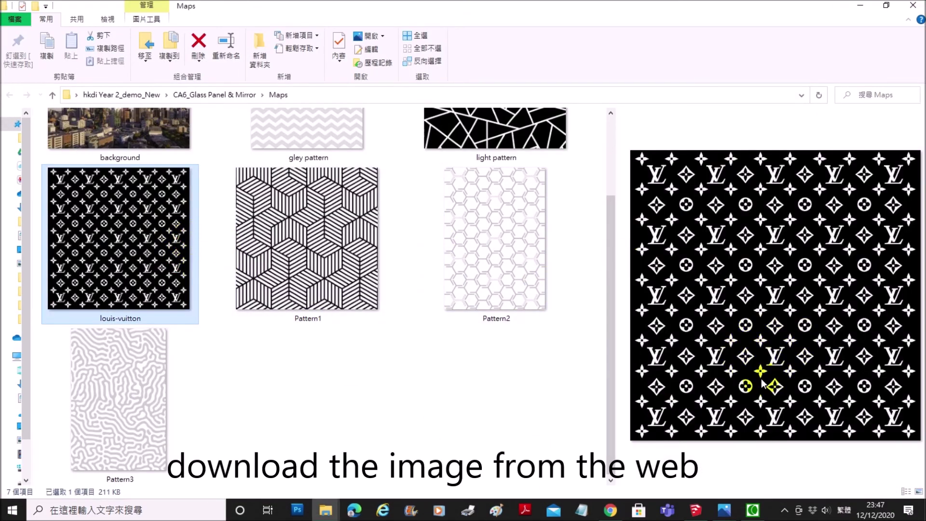
left_click(695, 510)
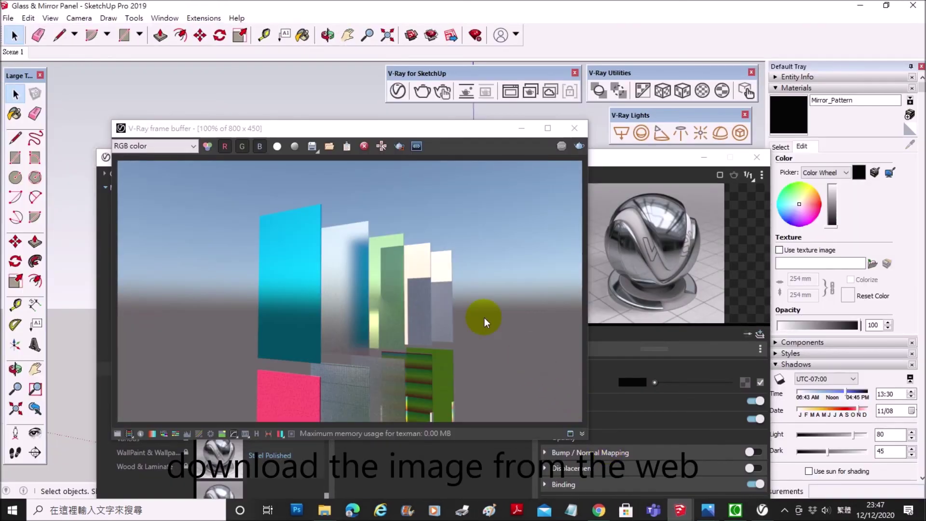
Step: Give Mirror_Pattern a pure white reflection colour with reflection glossiness 1
left_click(521, 129)
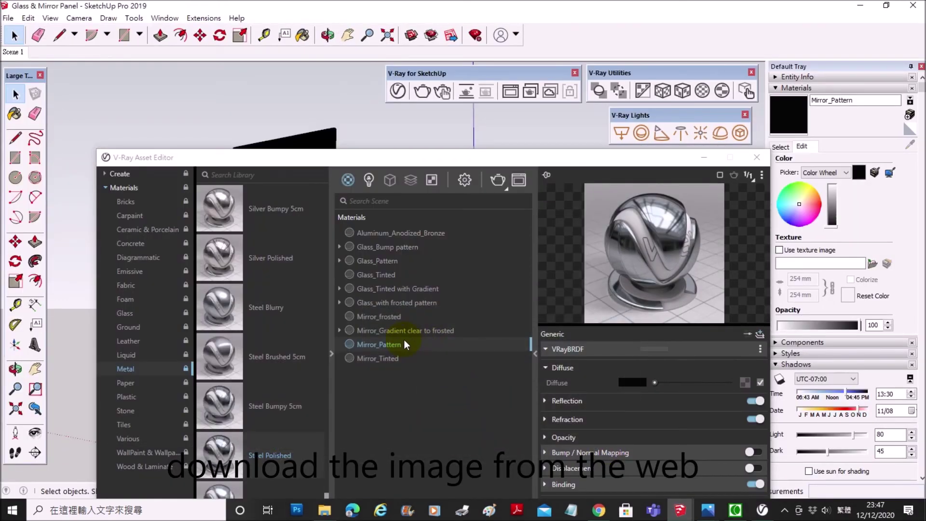
left_click(545, 368)
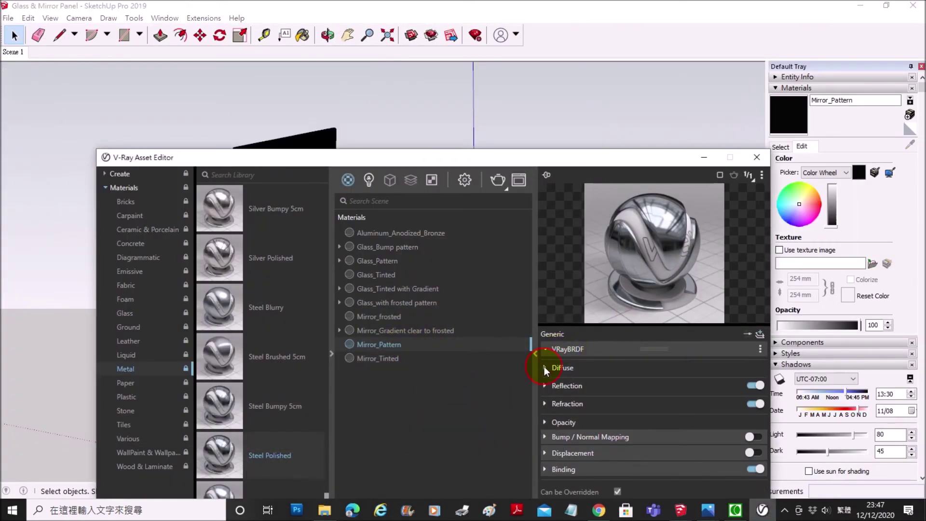
left_click(546, 385)
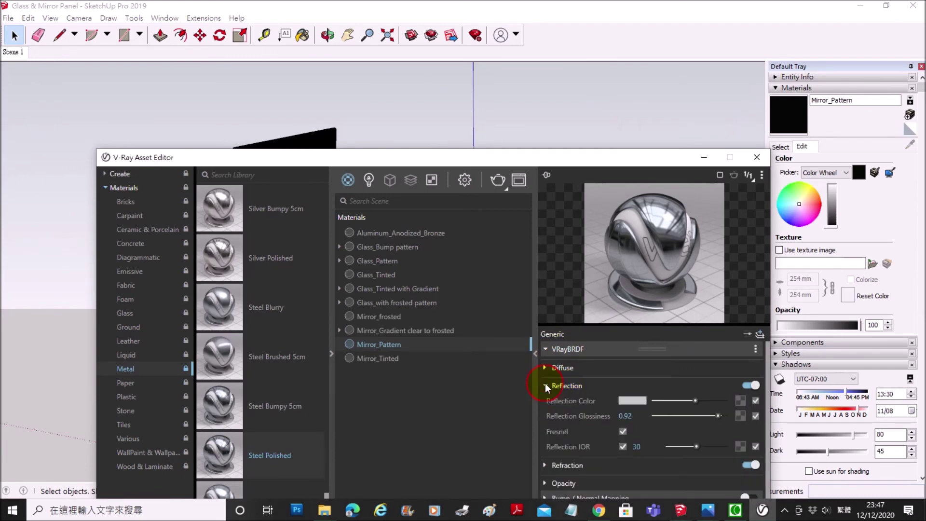
left_click_drag(646, 157, 606, 81)
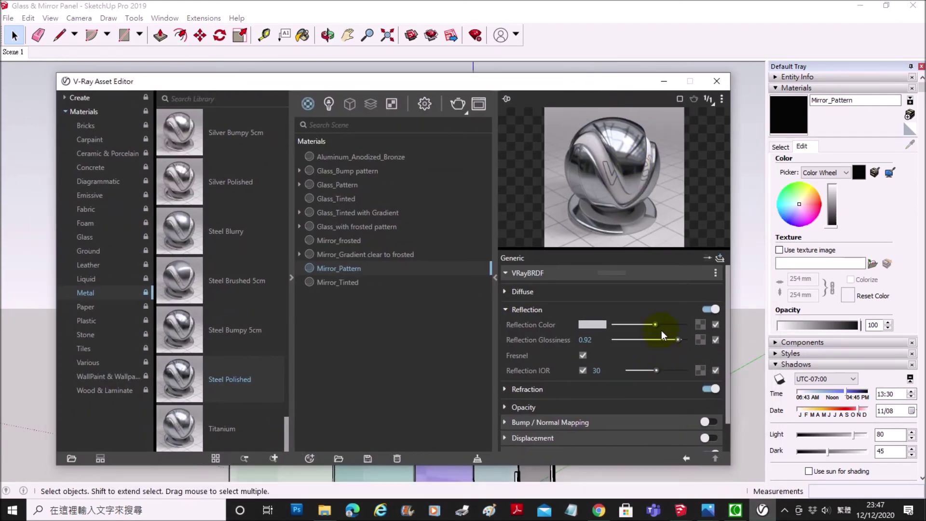
left_click_drag(656, 324, 685, 324)
double_click(585, 340)
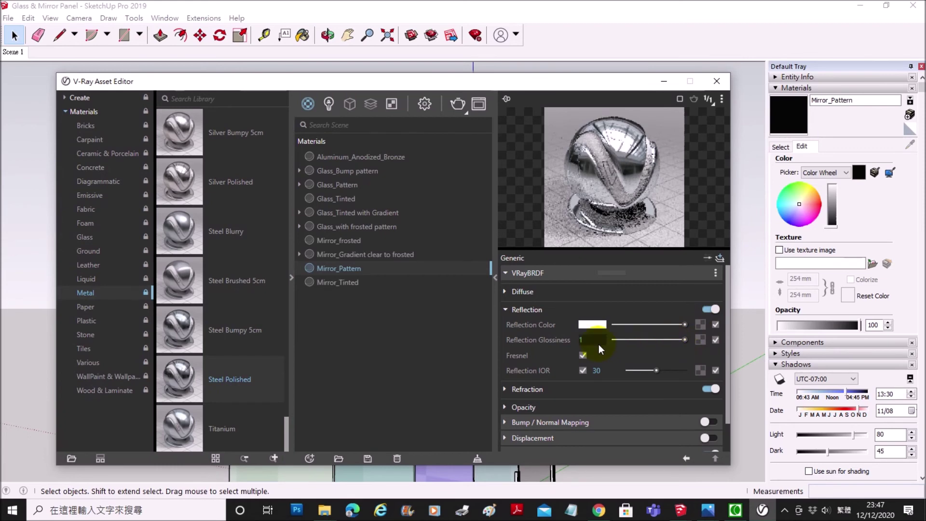
type("1")
key("Return")
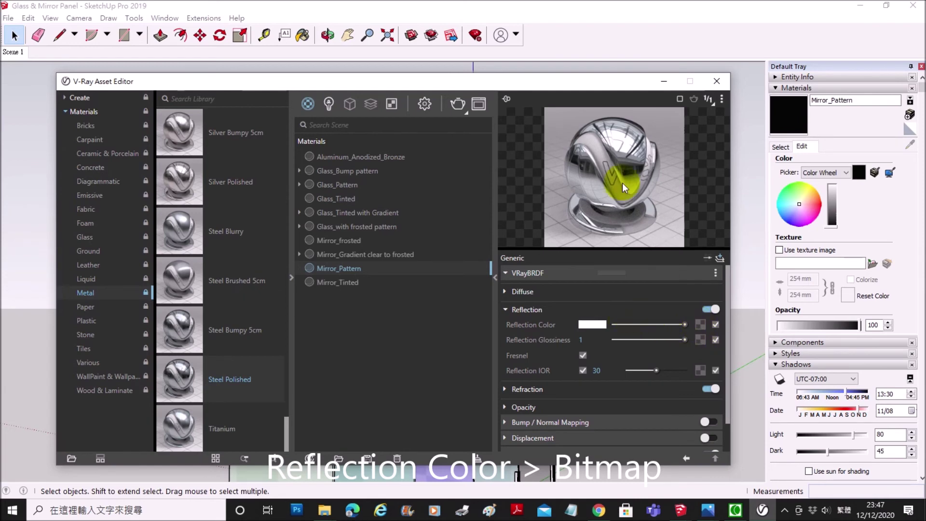
mouse_move(531, 325)
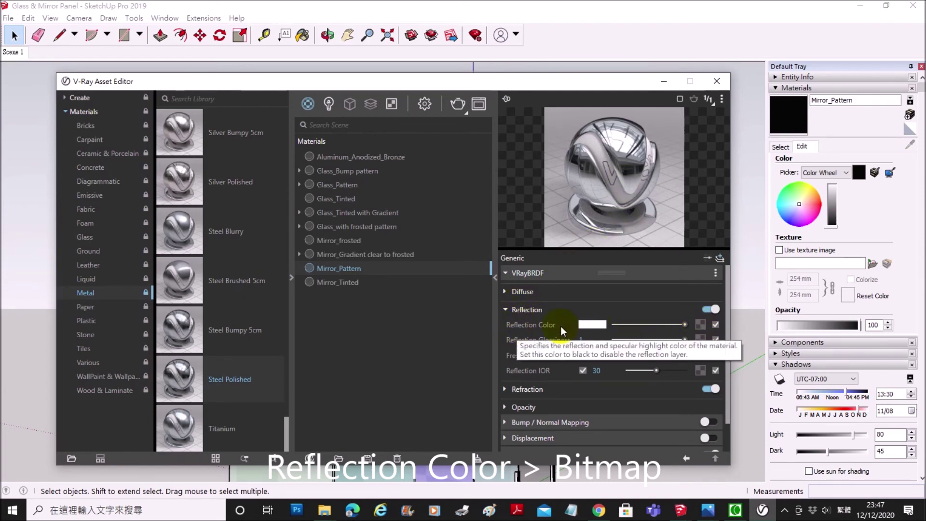
Step: Assign a Bitmap texture to Mirror_Pattern's reflection colour
mouse_move(685, 324)
left_mouse_down()
mouse_move(615, 323)
mouse_move(701, 327)
left_mouse_up()
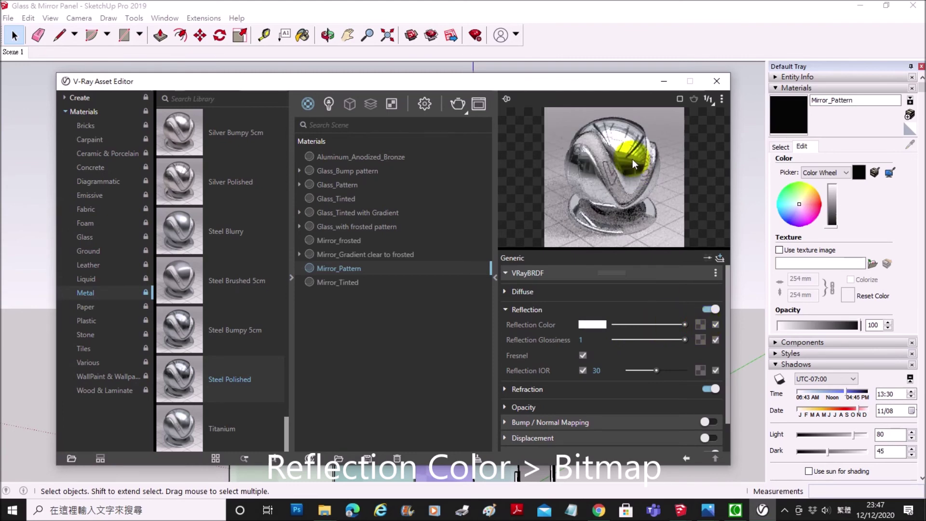
left_click(701, 324)
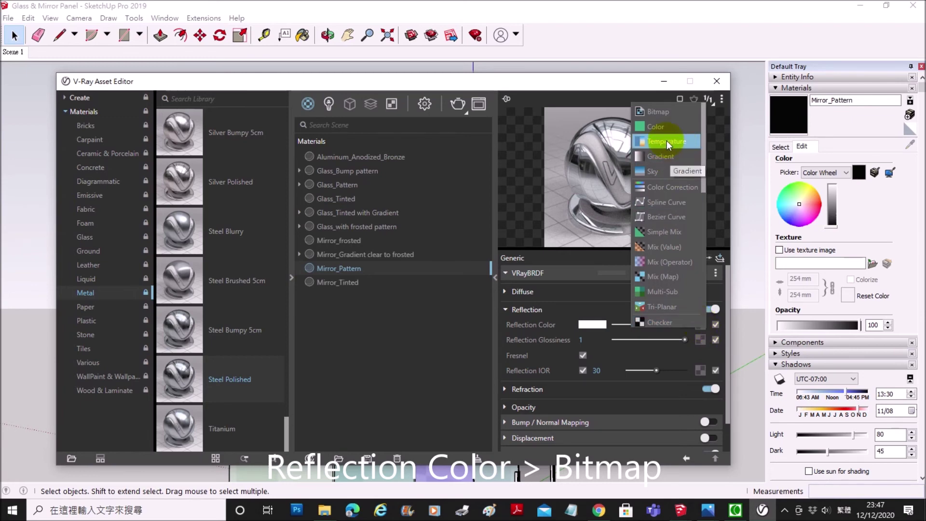
left_click(678, 113)
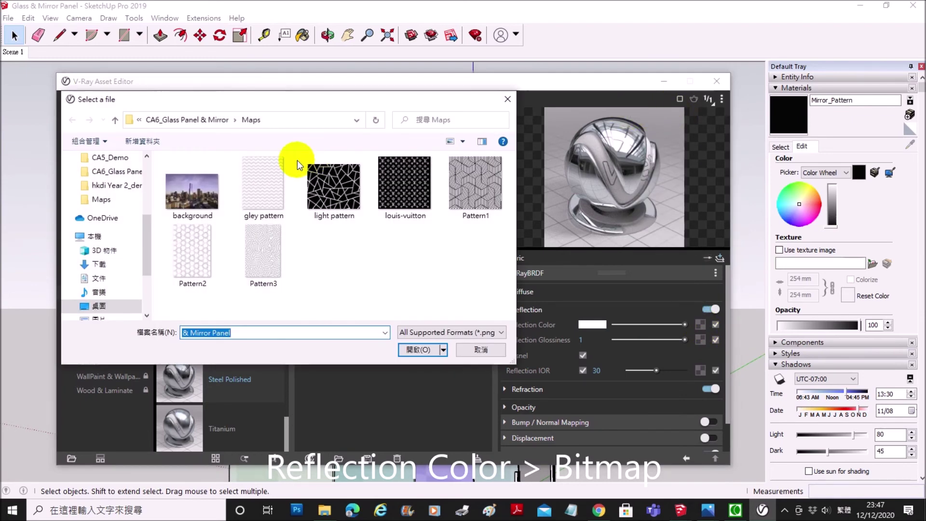
Step: Load the louis-vuitton image as the reflection colour bitmap
left_click(404, 186)
left_click(409, 354)
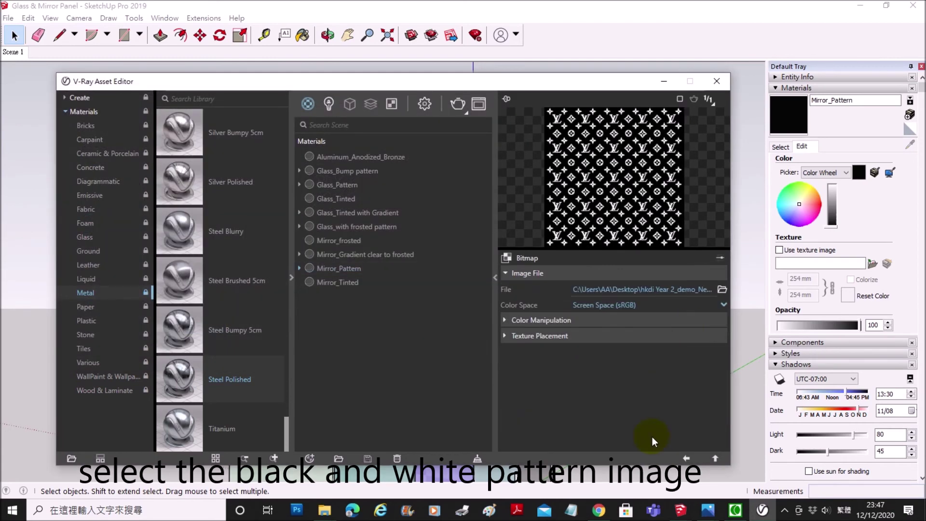
left_click(687, 459)
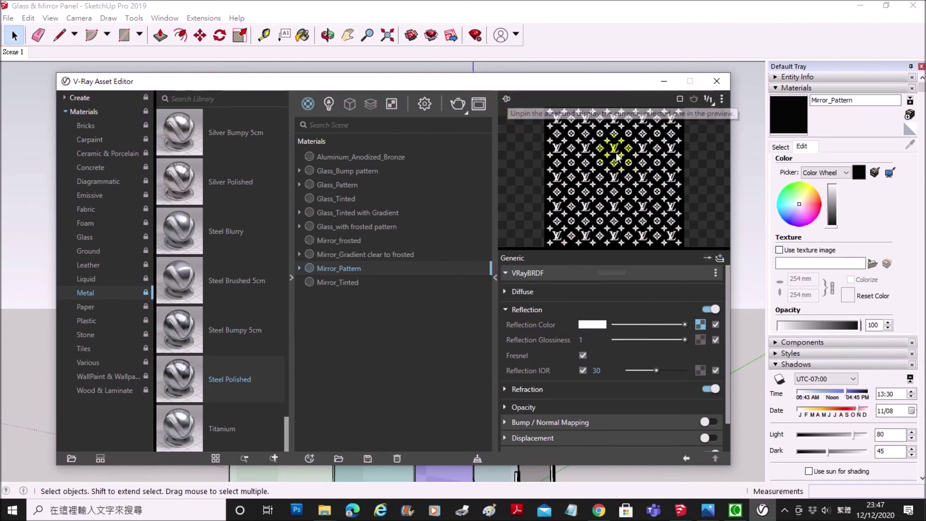
Step: Apply Mirror_Pattern to the white panel next to the purple one
left_click_drag(584, 81, 839, 473)
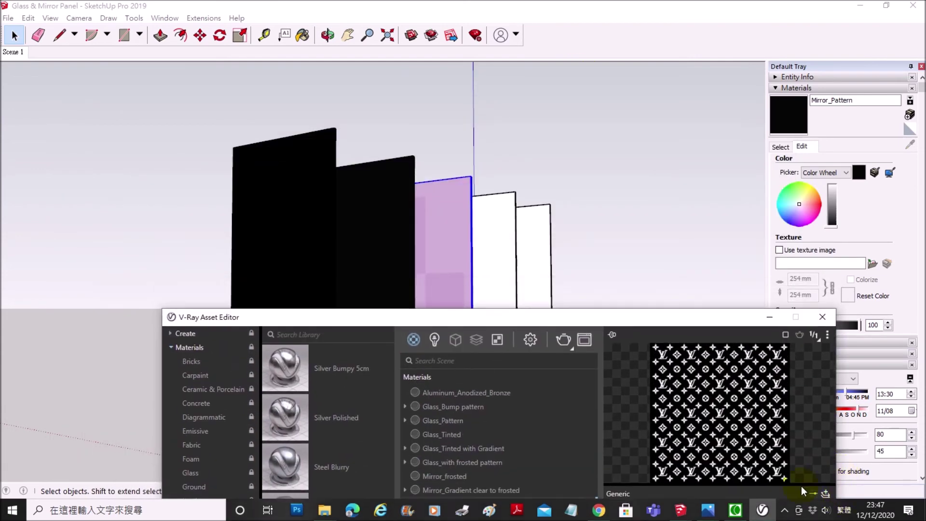
left_click(506, 213)
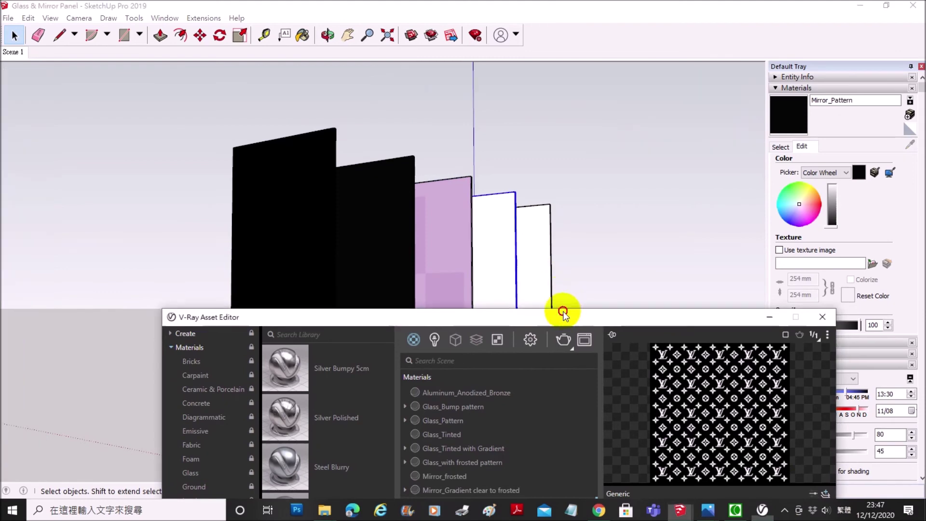
left_click_drag(566, 322, 560, 83)
right_click(433, 262)
left_click(482, 282)
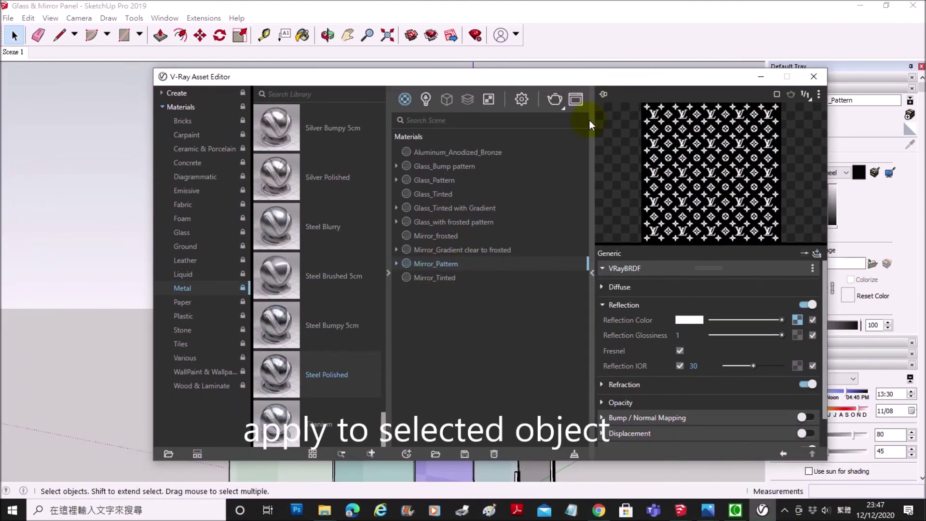
left_click_drag(622, 77, 439, 389)
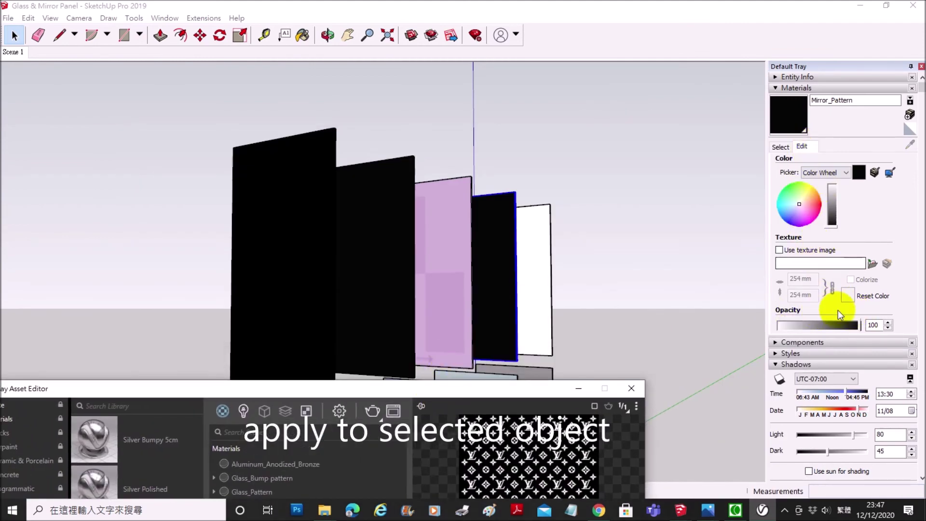
mouse_move(502, 388)
left_mouse_down()
mouse_move(583, 172)
mouse_move(583, 139)
left_mouse_up()
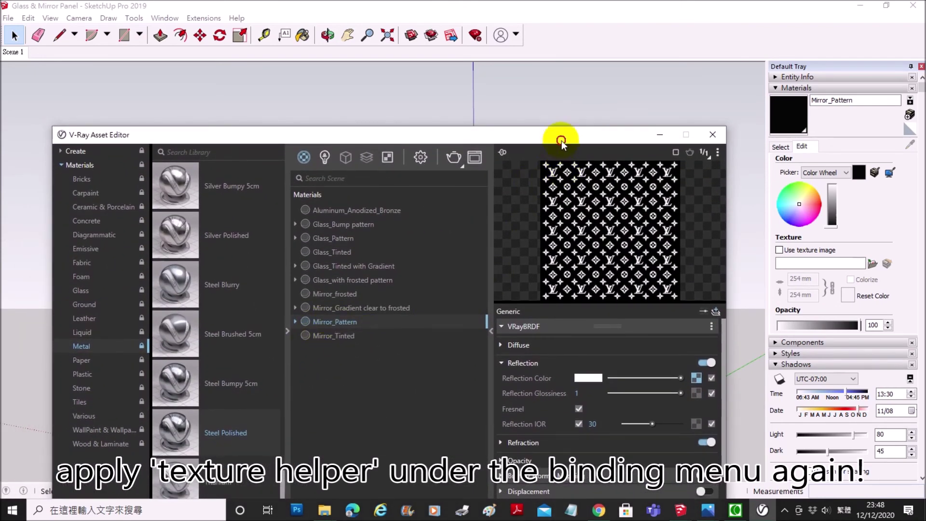
Step: Set Mirror_Pattern's binding texture mode to Texture Helper and start a render
left_click_drag(562, 140, 550, 82)
left_click(504, 268)
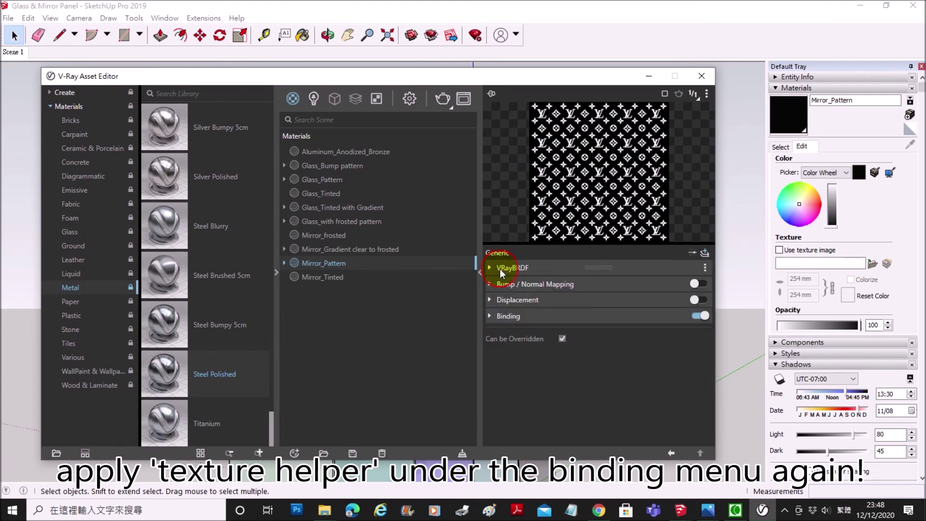
left_click(511, 317)
left_click(583, 363)
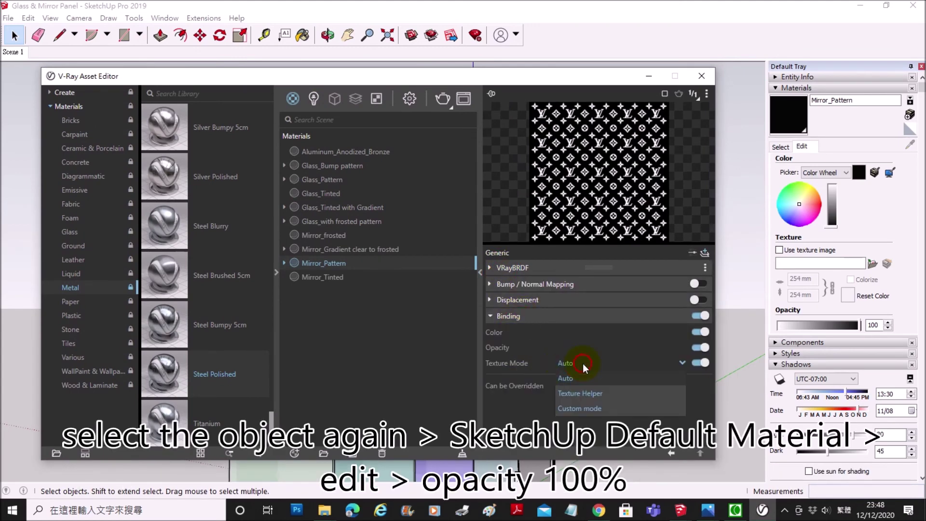
left_click(583, 395)
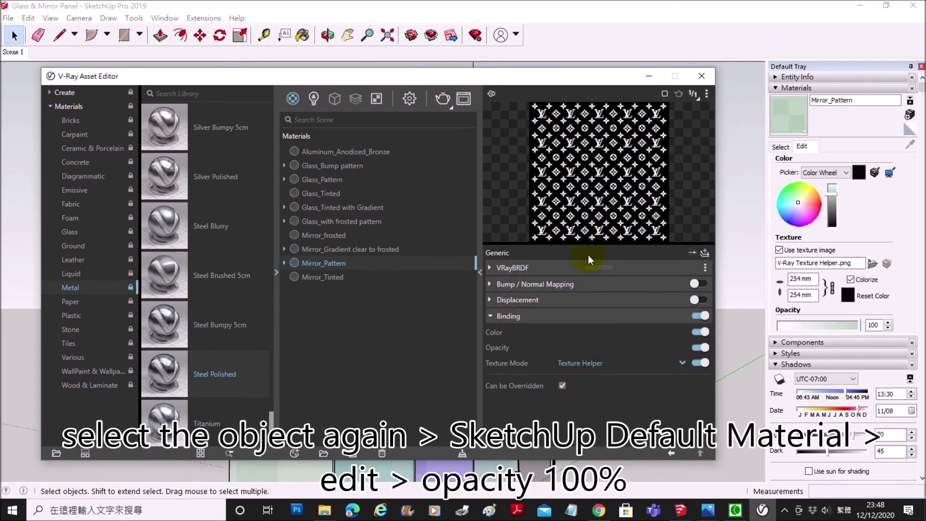
left_click_drag(621, 76, 574, 427)
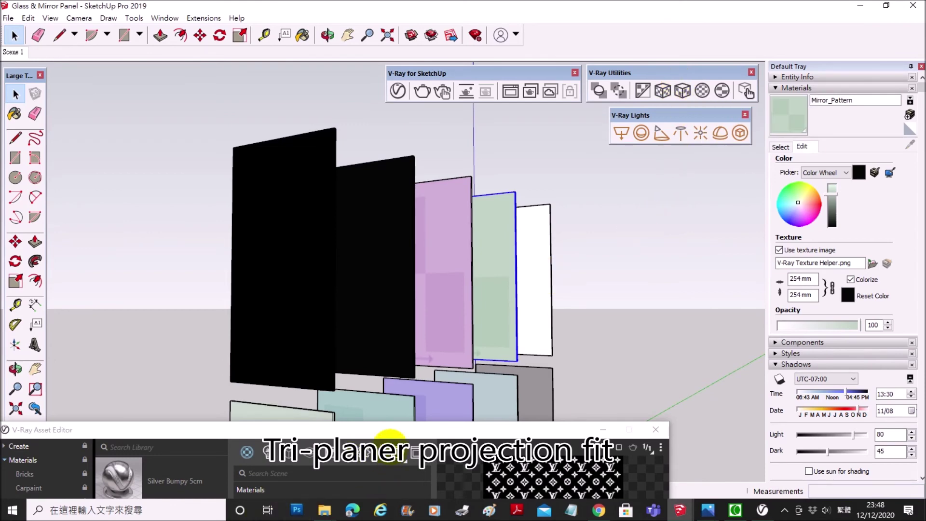
left_click(387, 447)
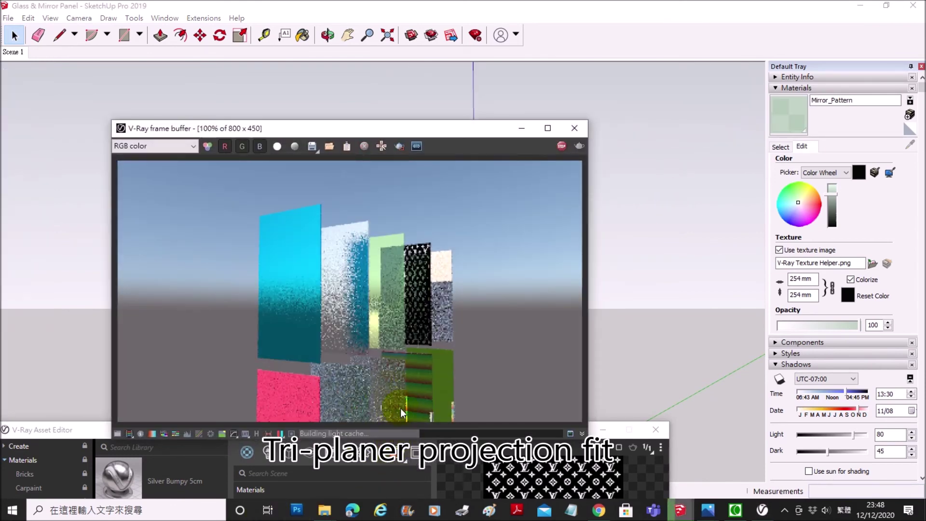
Step: Zoom in and out on the render to inspect the louis-vuitton patterned panel
scroll(427, 301, "up", 1)
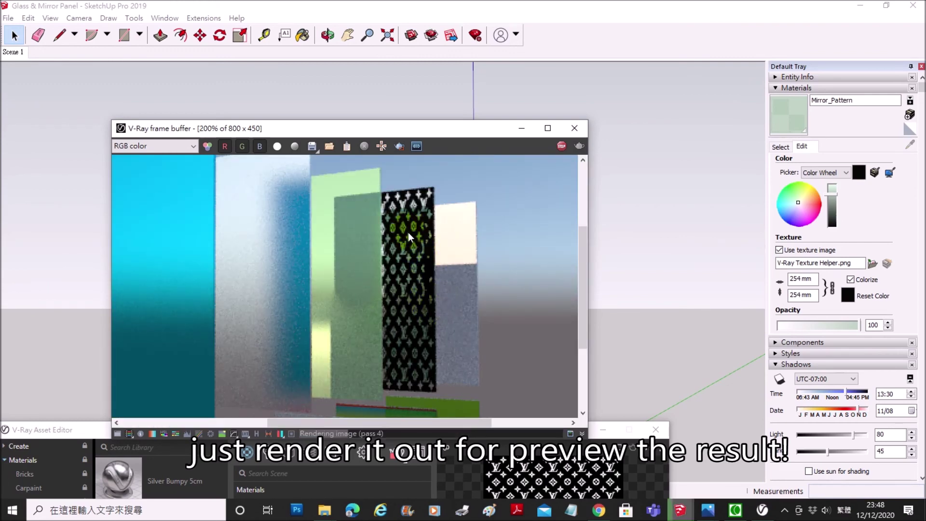
scroll(402, 282, "up", 1)
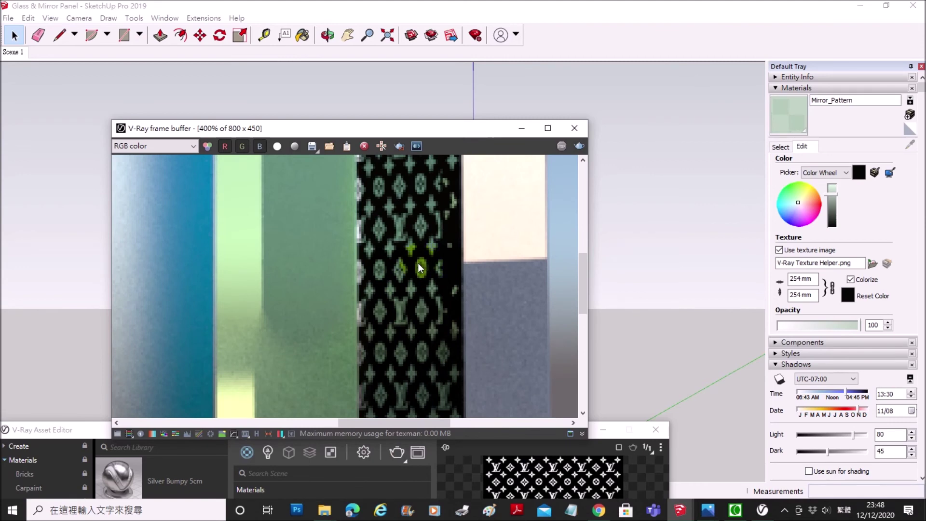
scroll(440, 261, "down", 1)
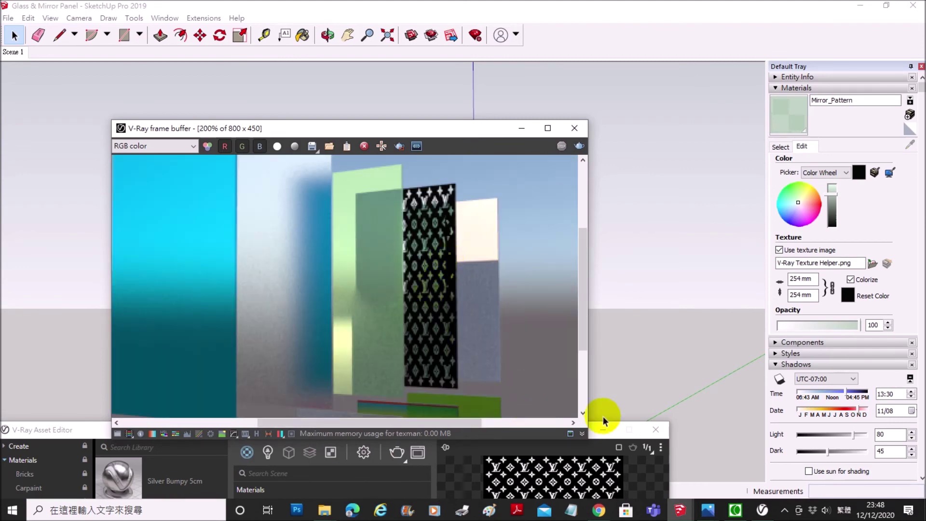
Step: Set Mirror_Pattern's VRayBRDF diffuse colour to dark olive-brown (R 0.401, G 0.358, B 0.237)
left_click(524, 128)
left_click_drag(482, 432, 533, 92)
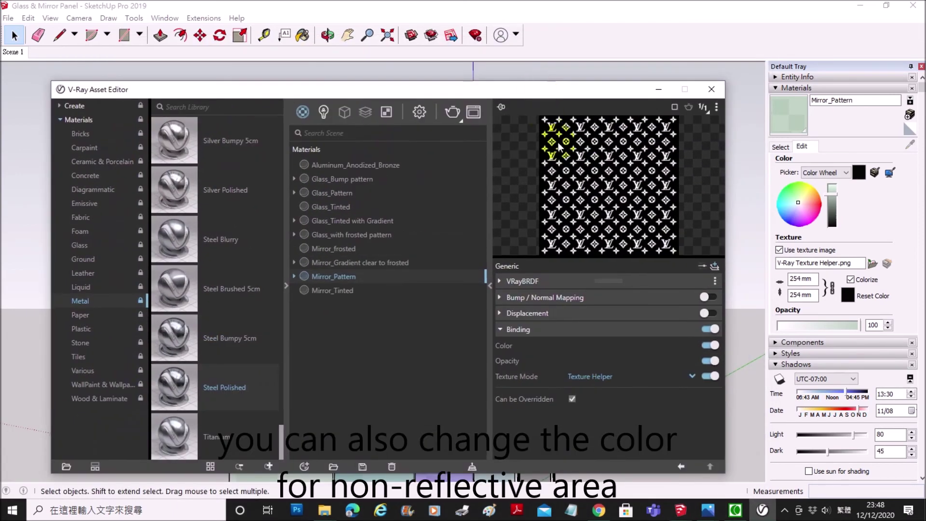
left_click(500, 281)
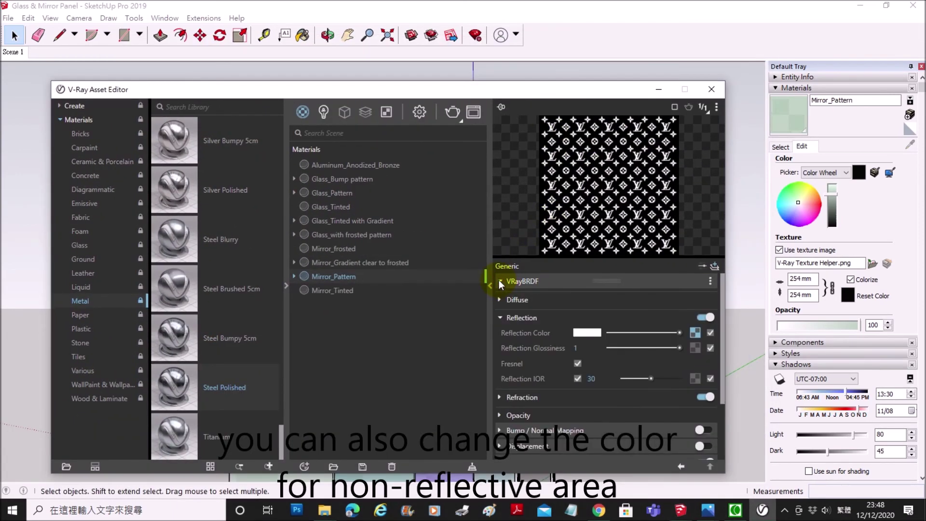
left_click(501, 299)
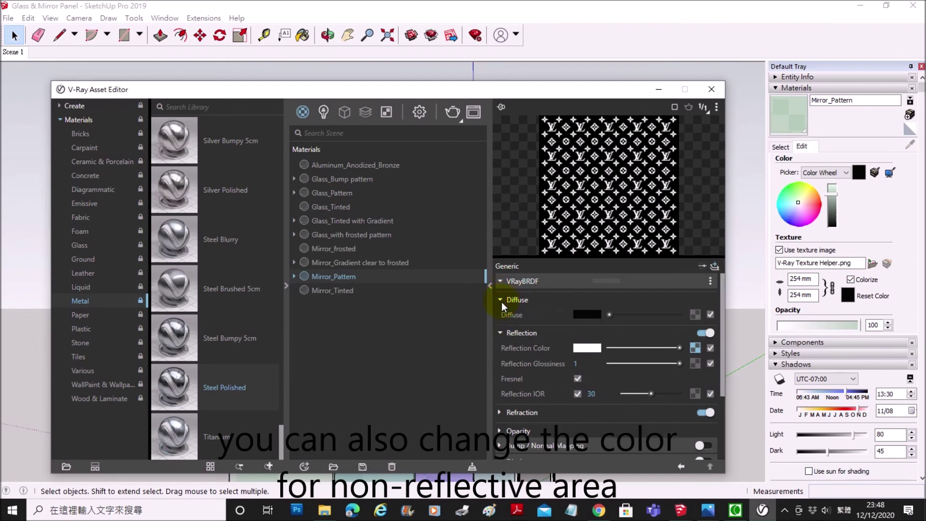
left_click_drag(610, 314, 653, 317)
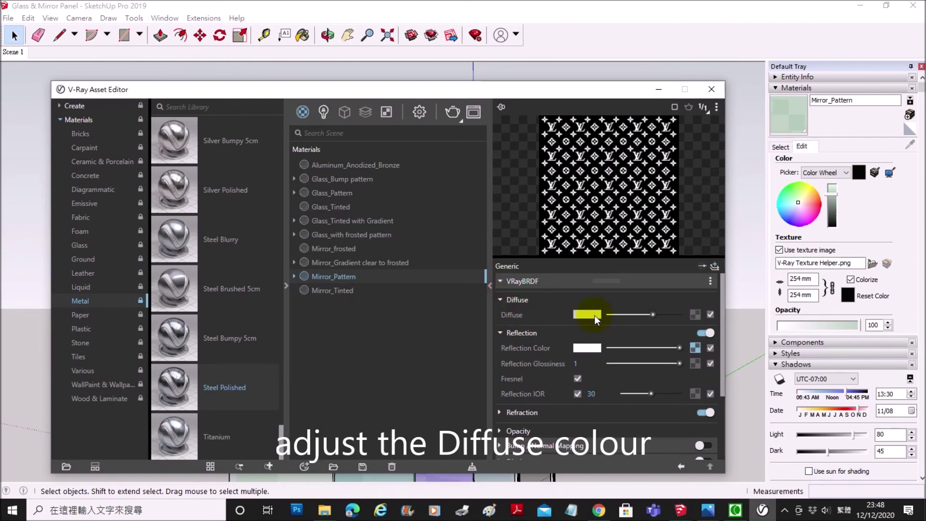
left_click(589, 314)
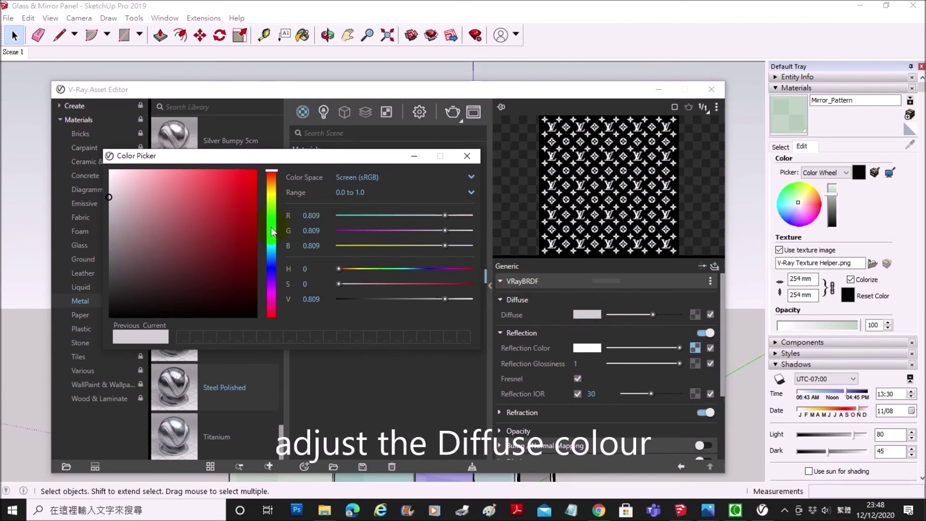
left_click(271, 245)
left_click(273, 190)
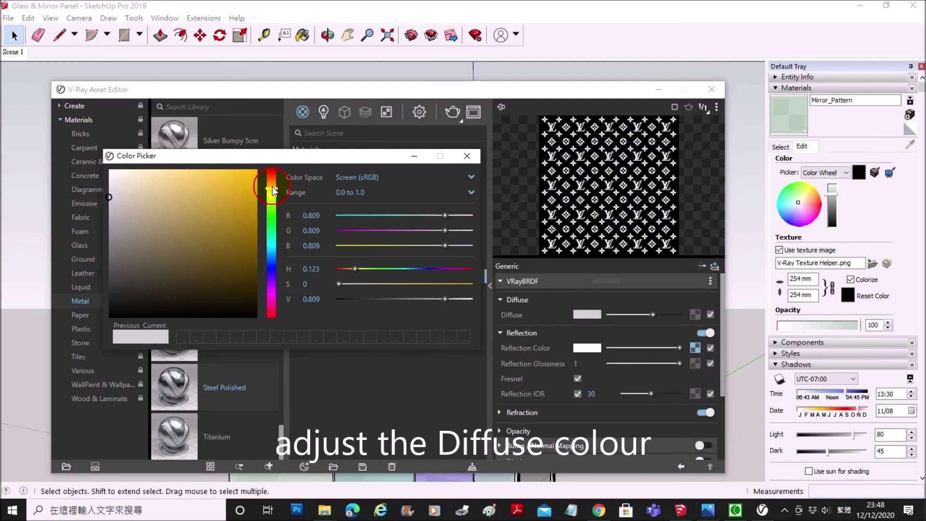
left_click_drag(232, 198, 169, 259)
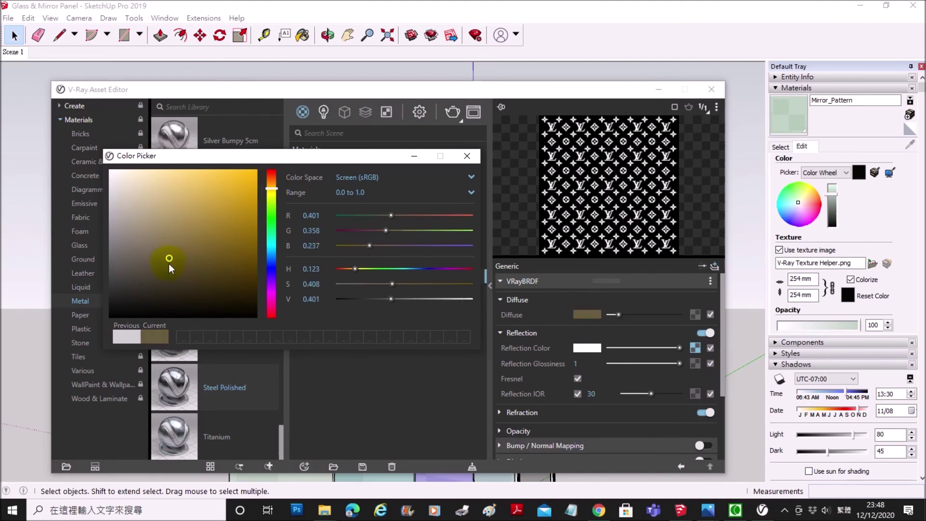
left_click(704, 116)
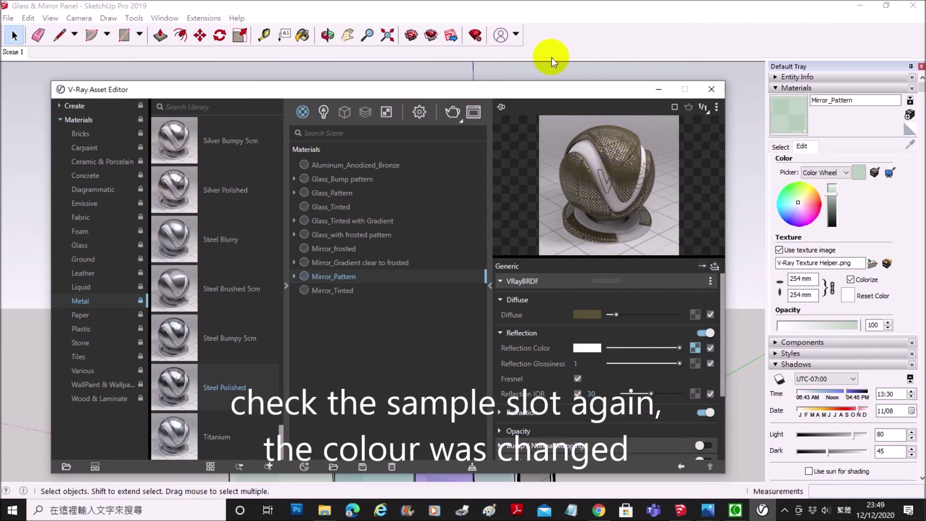
mouse_move(547, 82)
left_mouse_down()
mouse_move(585, 346)
mouse_move(599, 356)
left_mouse_up()
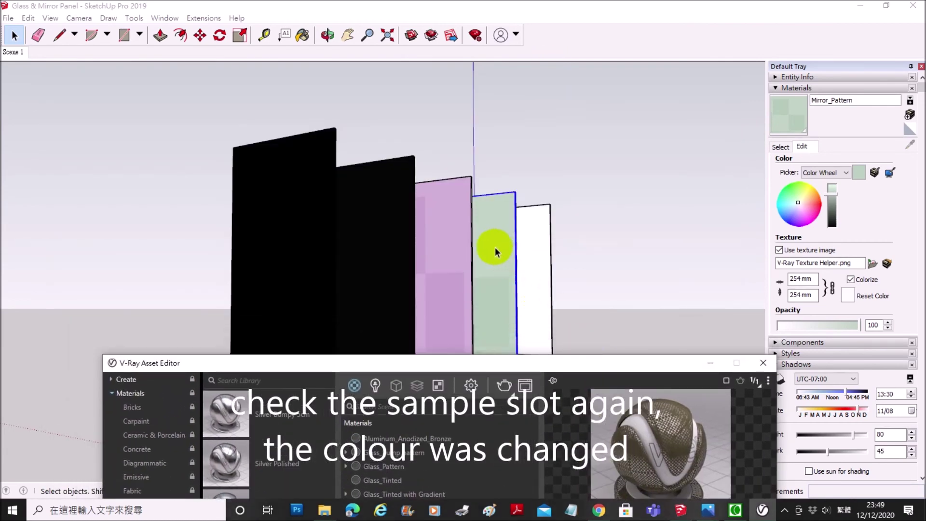
Step: Re-render the scene to check the new diffuse colour, then close the frame buffer
left_click(508, 381)
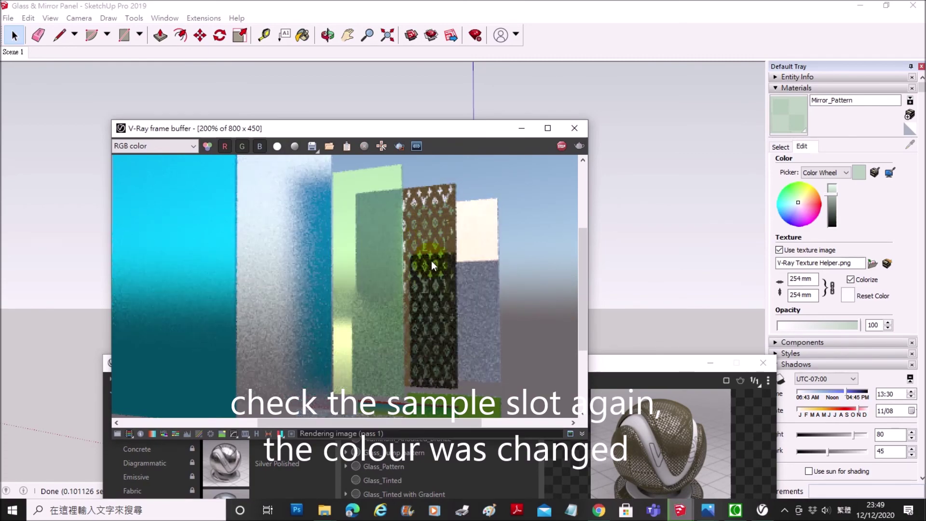
left_click(381, 262)
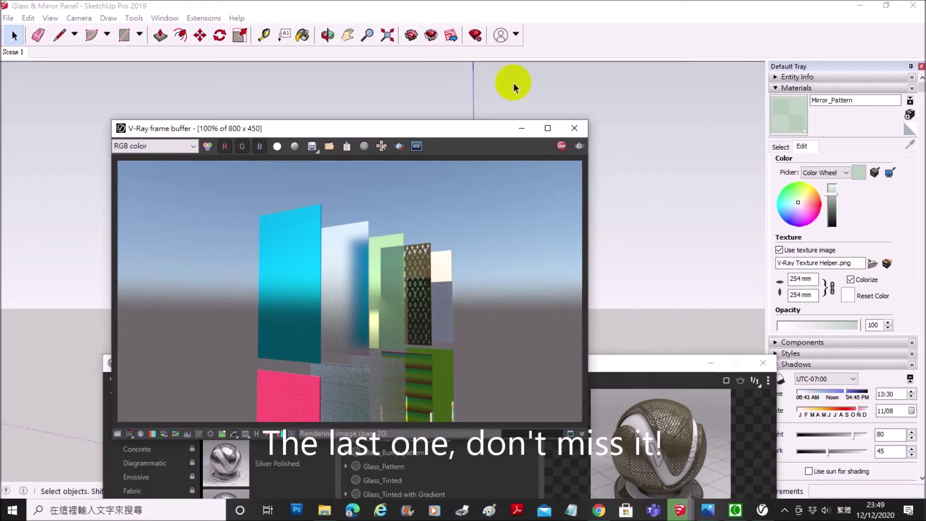
left_click(571, 126)
Step: Select the rightmost white panel, review the Demo.jpg reference, and bring the material editor back up
left_click(533, 278)
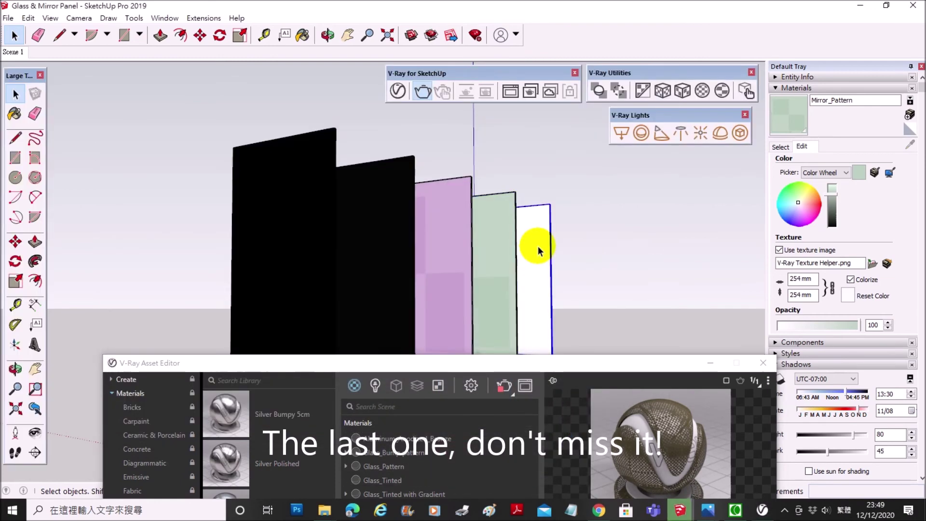
left_click(660, 437)
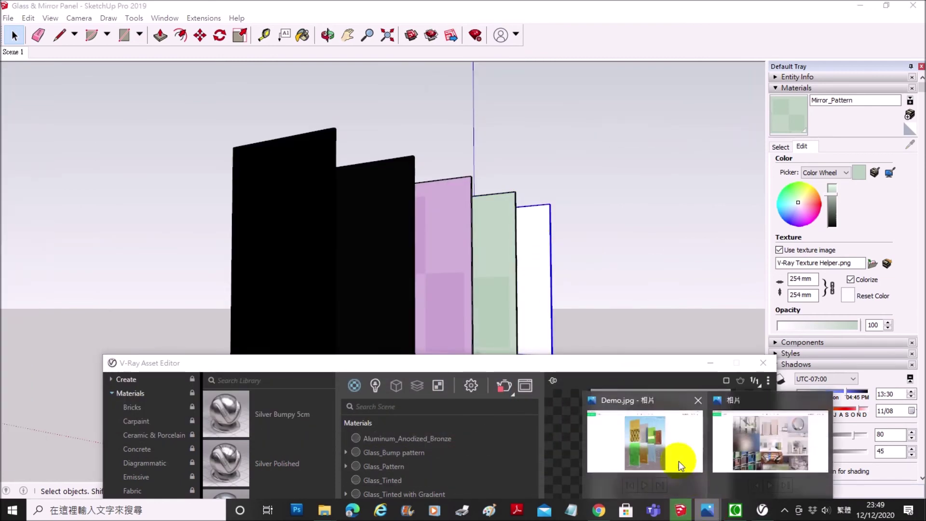
left_click(644, 441)
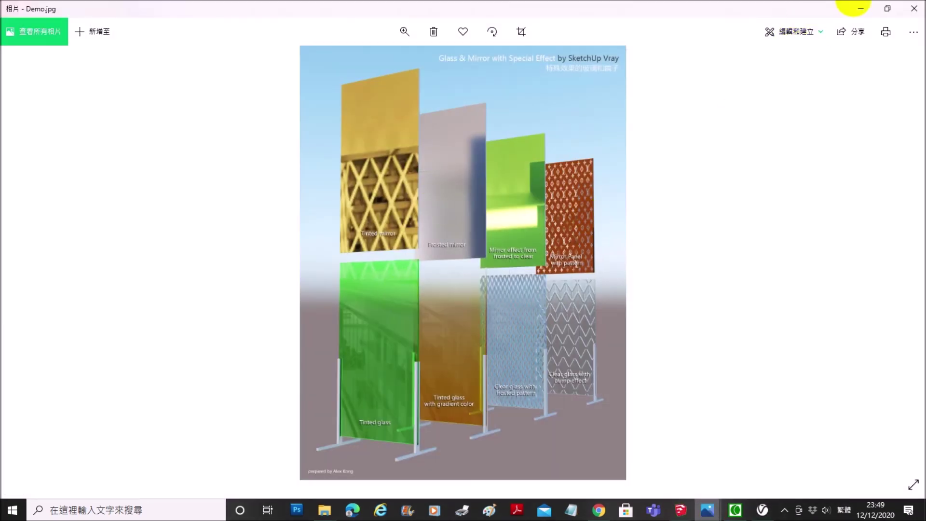
left_click(860, 8)
left_click_drag(545, 363, 548, 96)
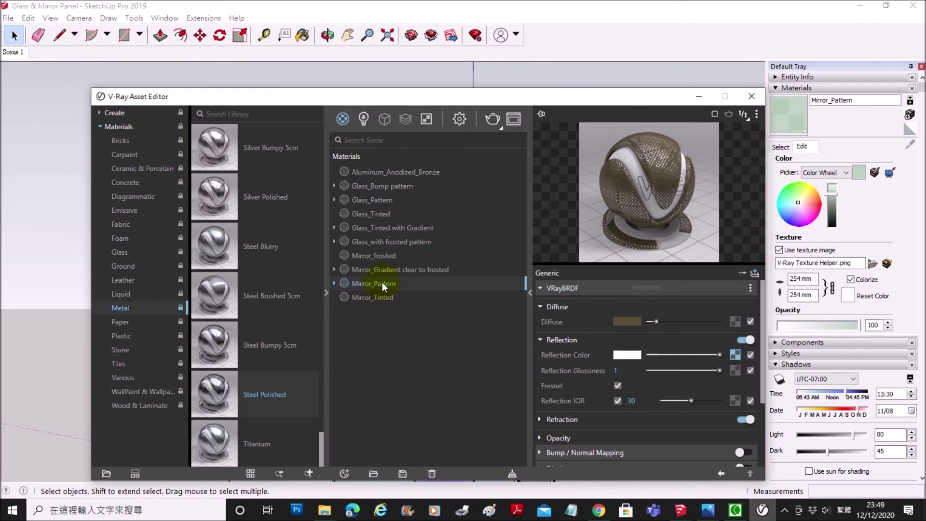
Step: Add Steel Polished from the Metal library and rename it 'Mirror_with Bump Pattern'
left_click_drag(241, 392, 429, 336)
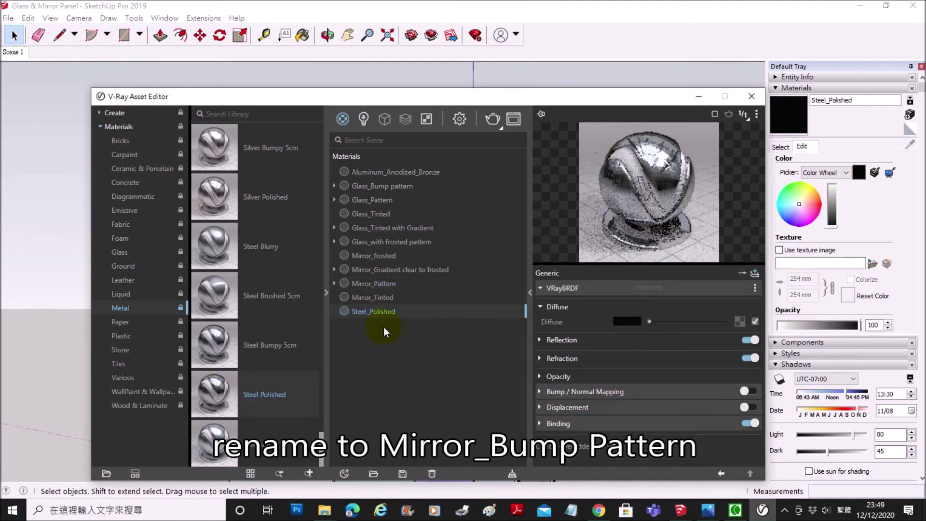
right_click(371, 312)
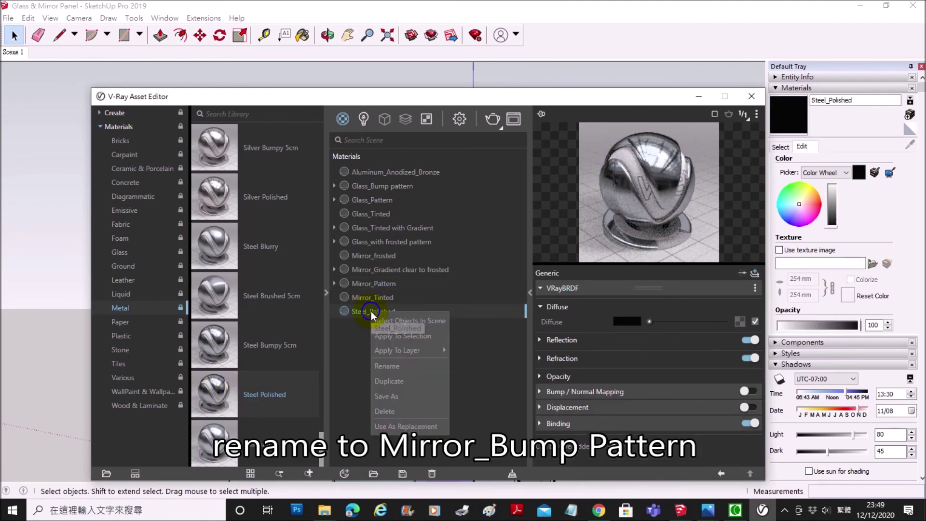
left_click(404, 366)
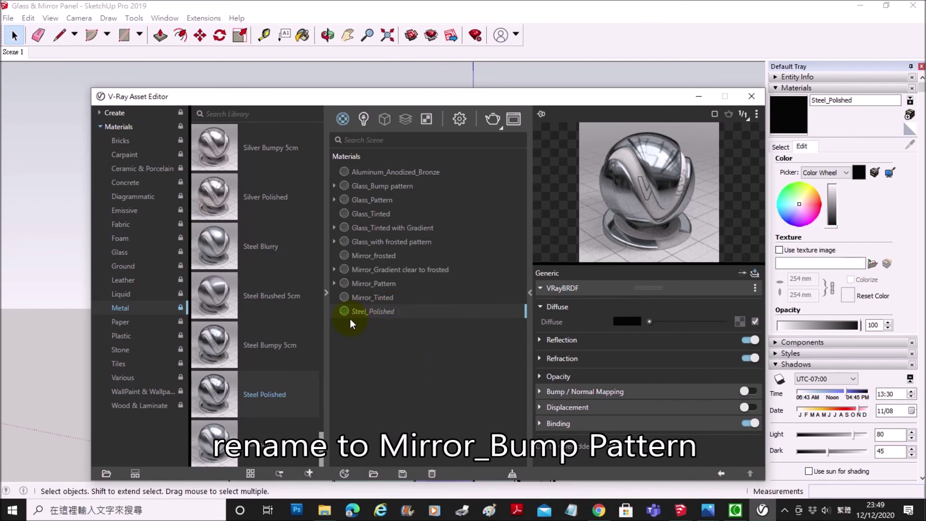
type("Mirror")
left_click(539, 305)
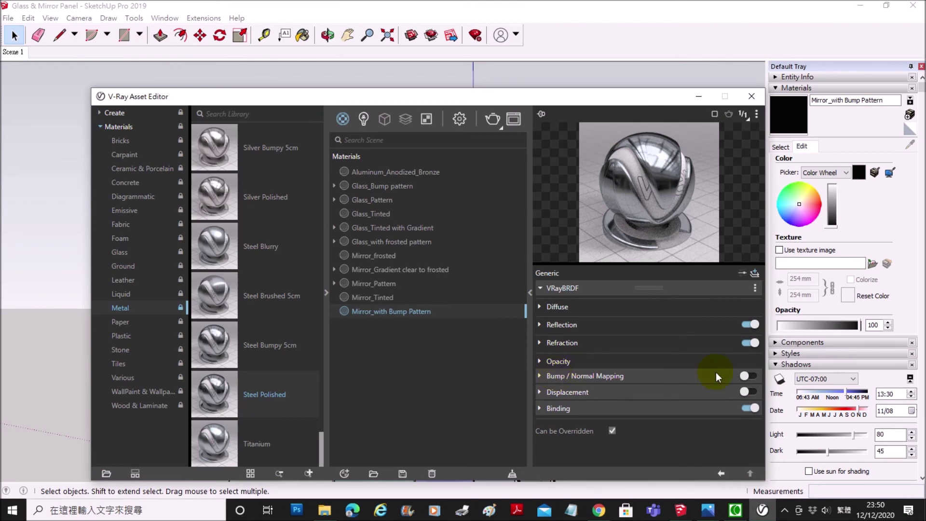
Step: Enable Bump / Normal Mapping and load the 'gley pattern' bitmap from the Maps folder as the bump map
left_click(747, 376)
left_click(691, 373)
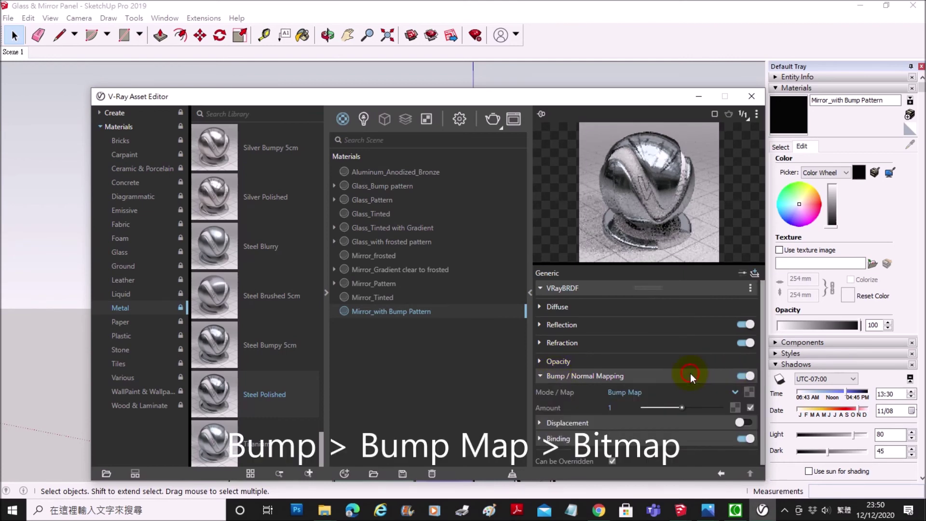
left_click(747, 389)
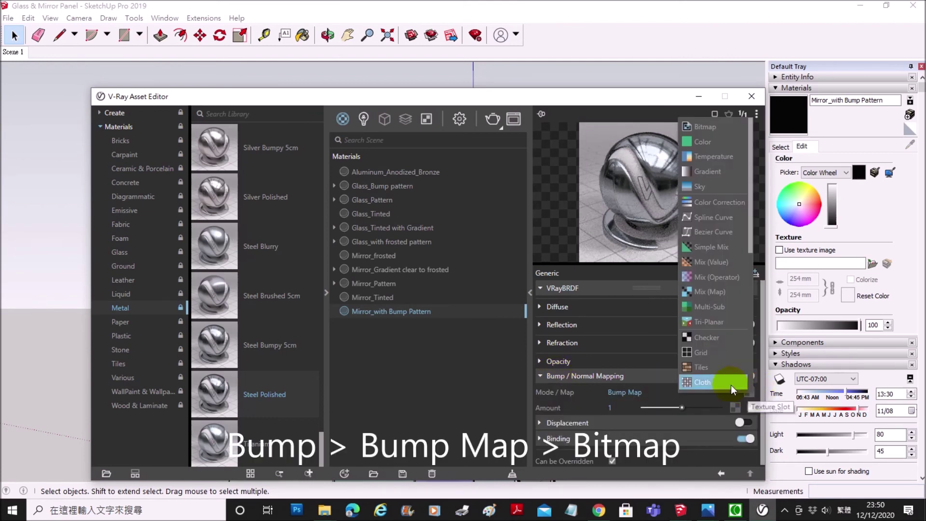
left_click(709, 127)
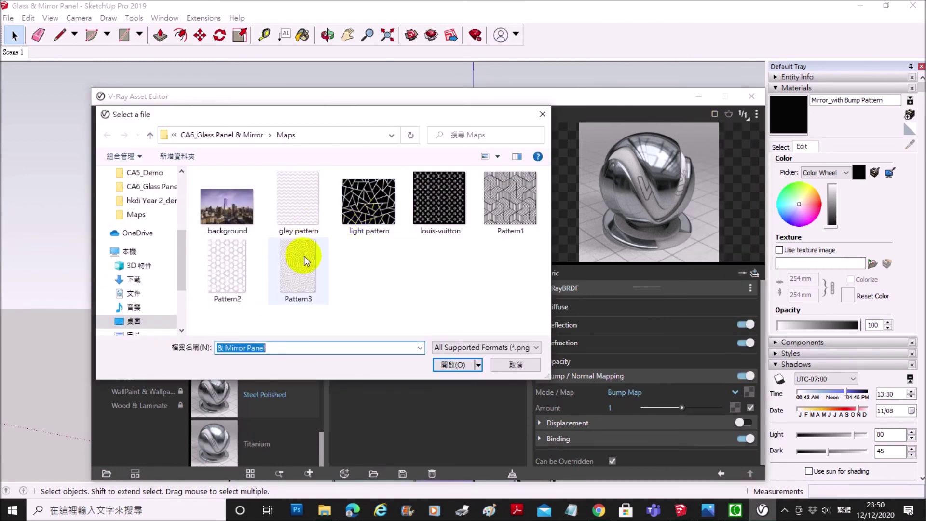
left_click(311, 215)
left_click(453, 365)
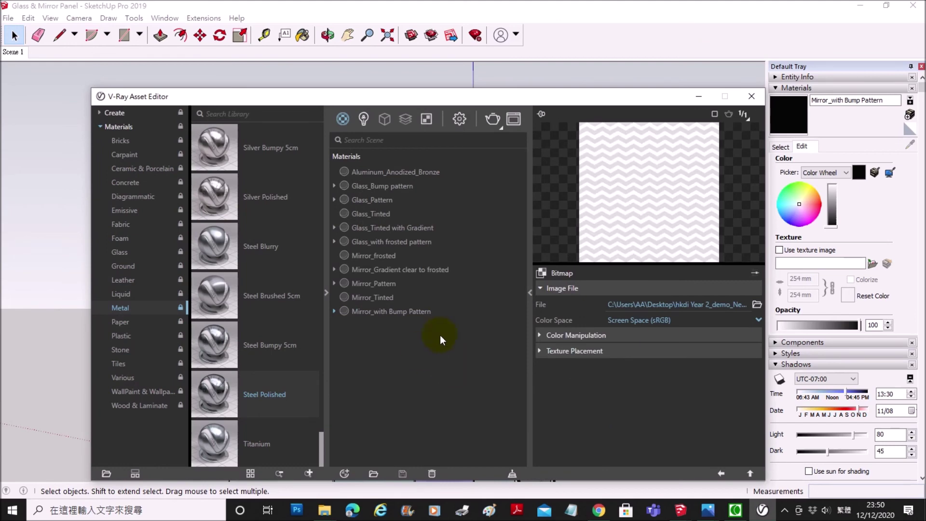
left_click(721, 473)
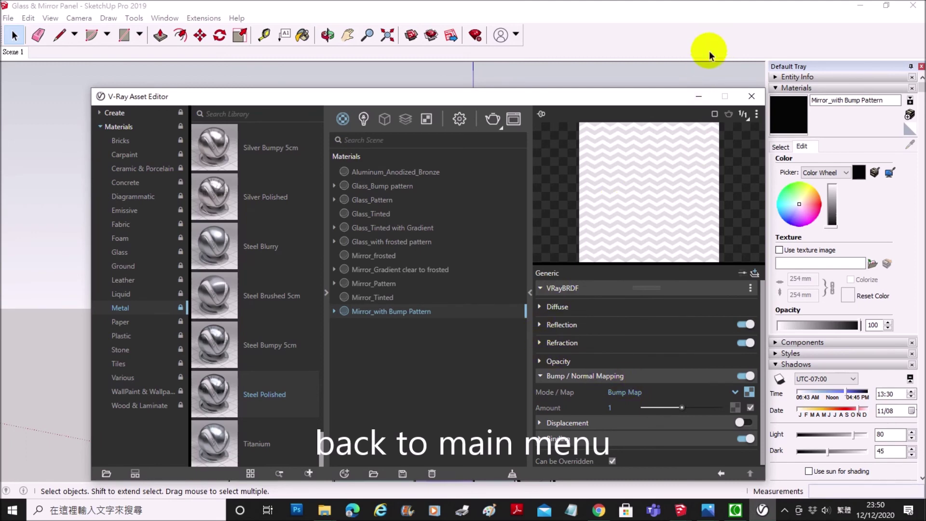
Step: Switch the Binding texture mode to Texture Helper and reselect the rightmost mirror panel
left_click(386, 296)
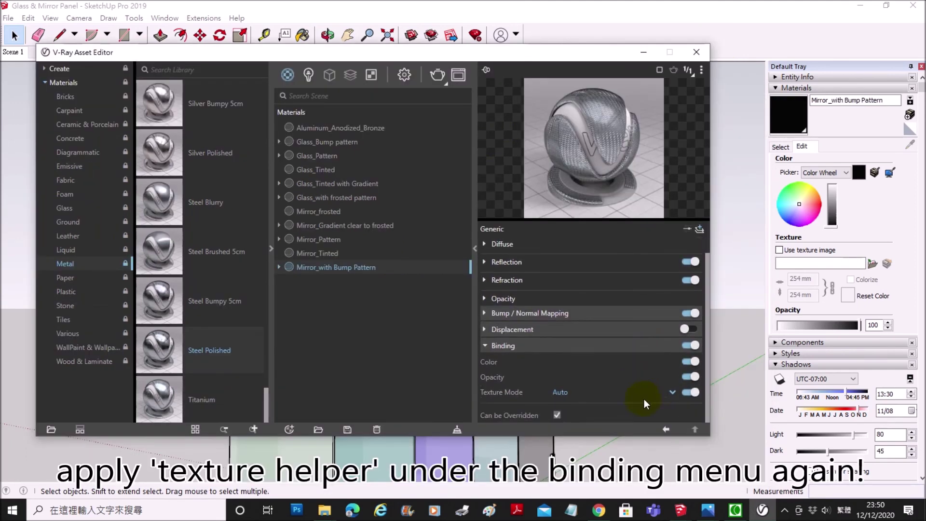
left_click(661, 391)
left_click(577, 360)
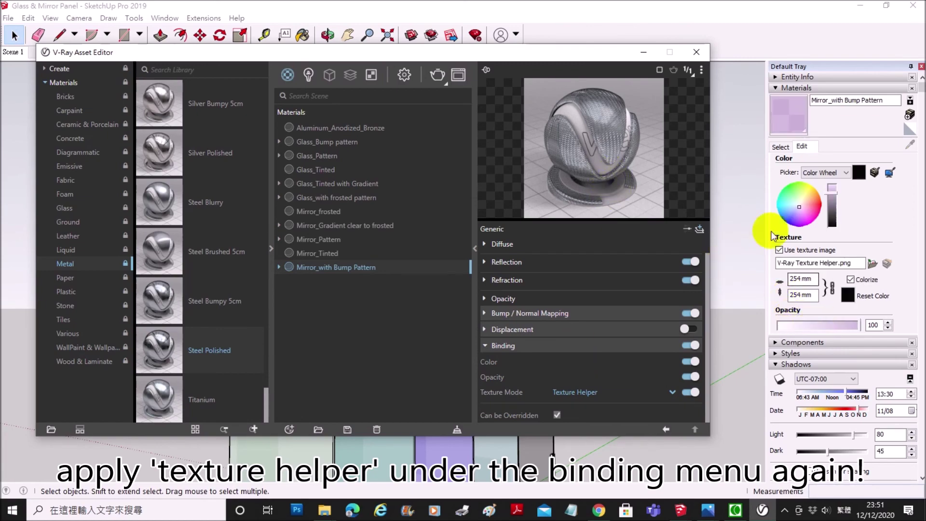
left_click_drag(583, 48, 574, 282)
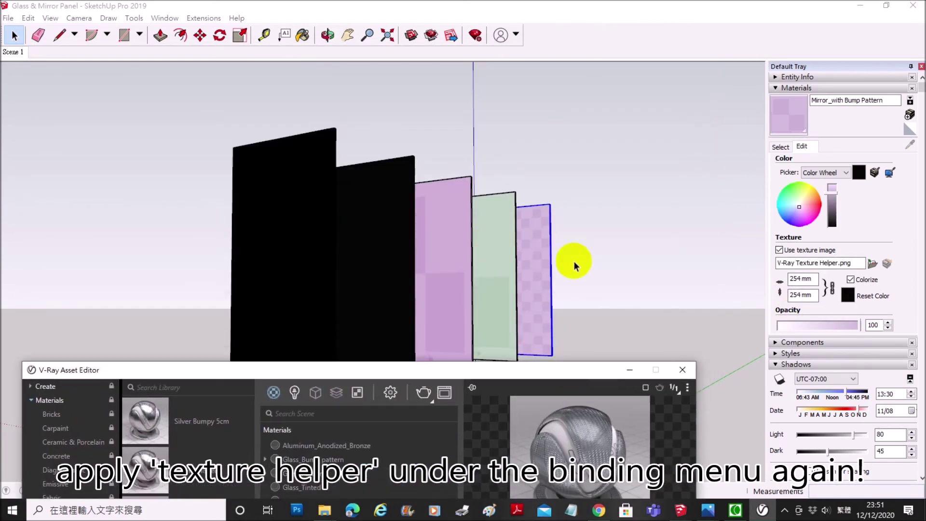
left_click_drag(601, 370, 606, 77)
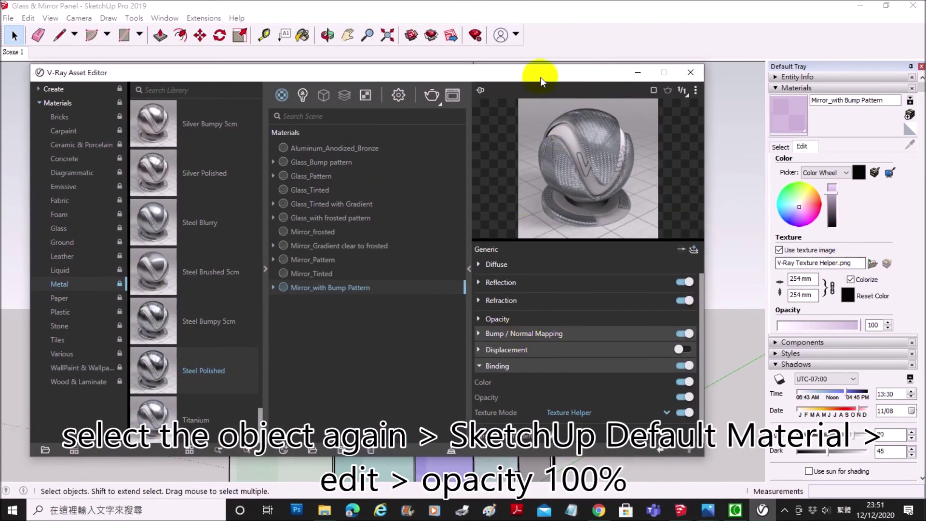
left_click_drag(541, 77, 514, 355)
left_click(574, 6)
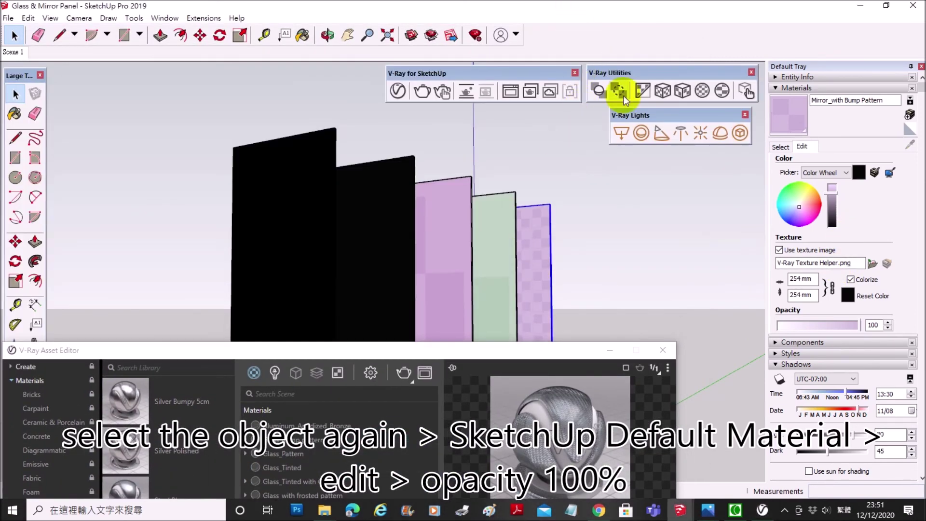
Step: Fit a Tri-Planar Projection to the mirror panel and start a V-Ray render
left_click(684, 91)
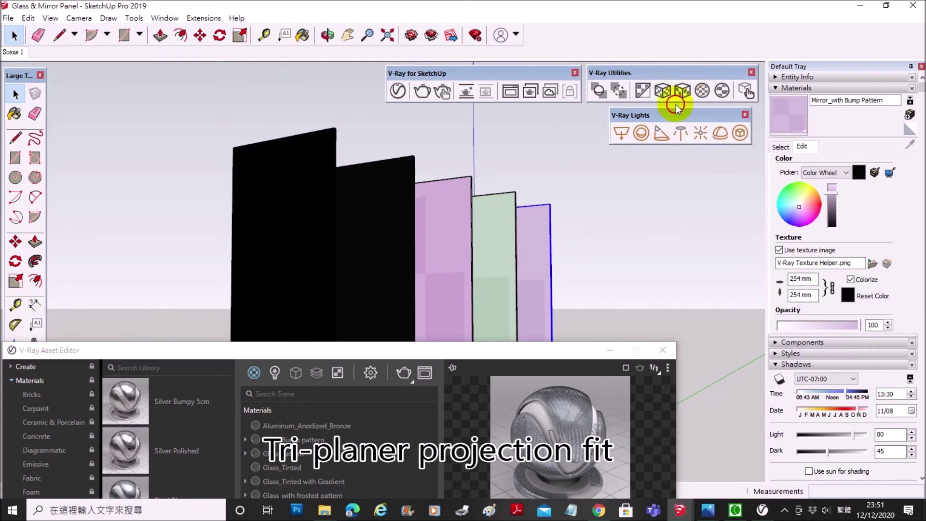
left_click_drag(531, 351, 643, 76)
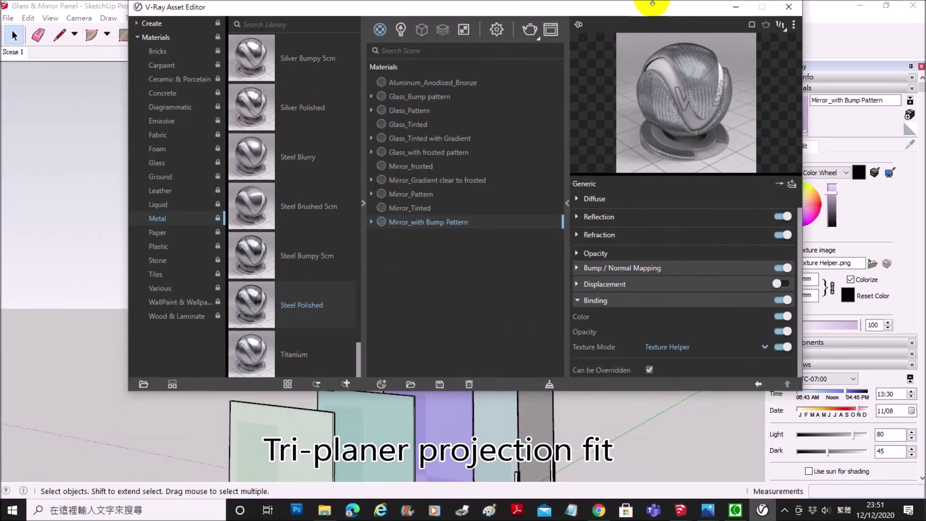
left_click(513, 98)
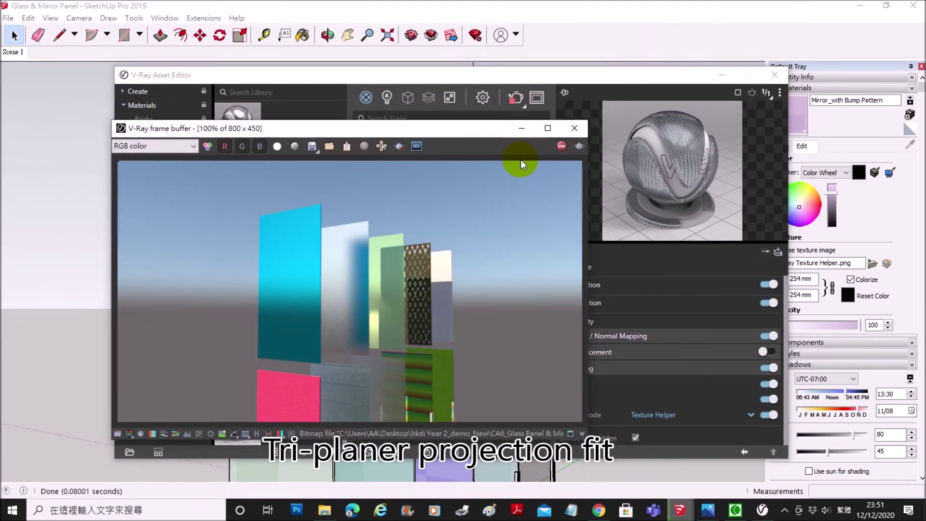
Step: Zoom into the render to inspect the zigzag bump pattern, then close the frame buffer
scroll(459, 265, "up", 1)
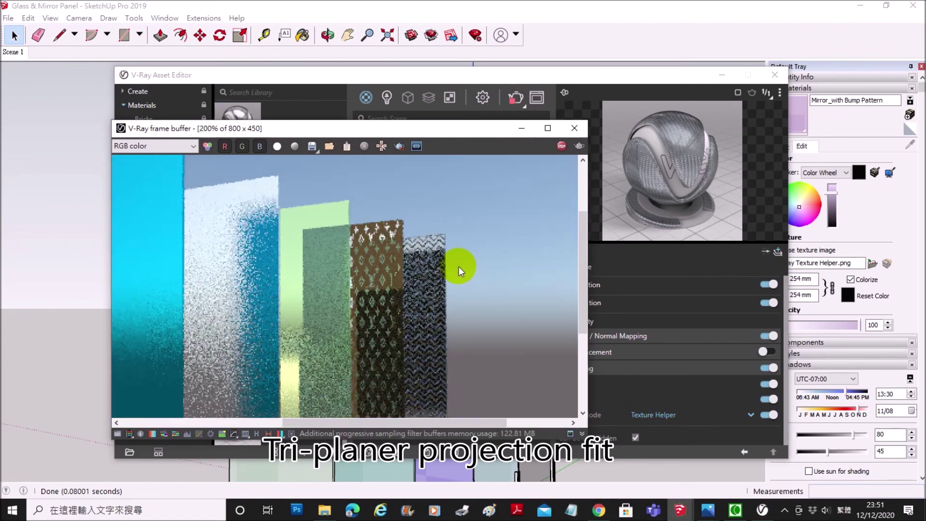
scroll(427, 273, "up", 1)
middle_click_drag(427, 260, 433, 236)
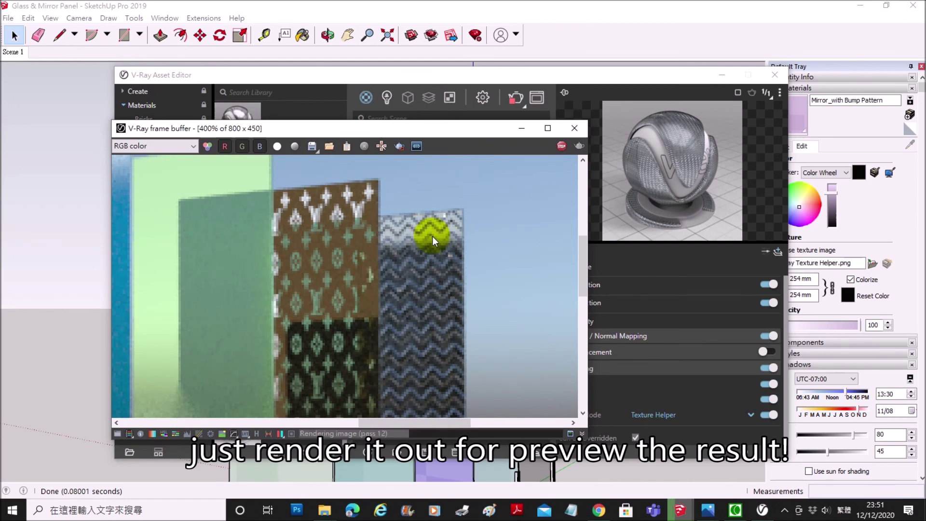
scroll(432, 241, "down", 1)
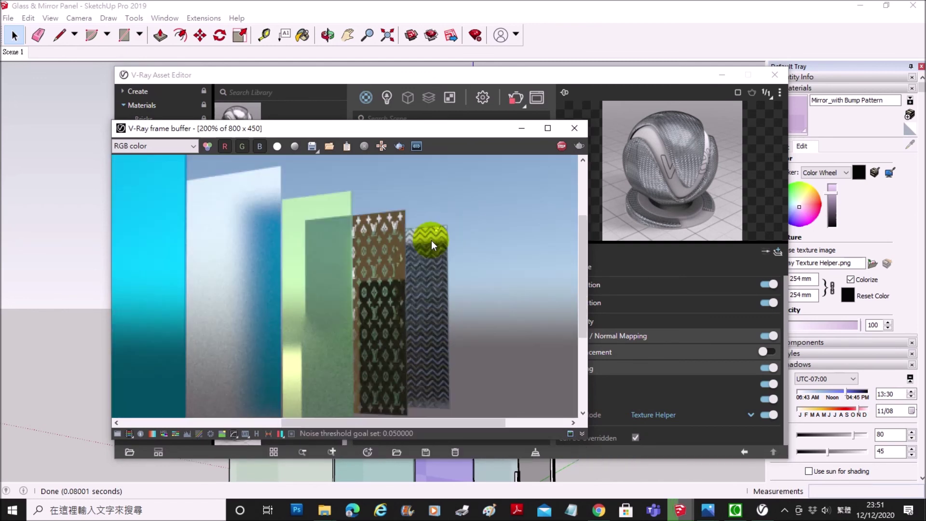
scroll(432, 241, "down", 1)
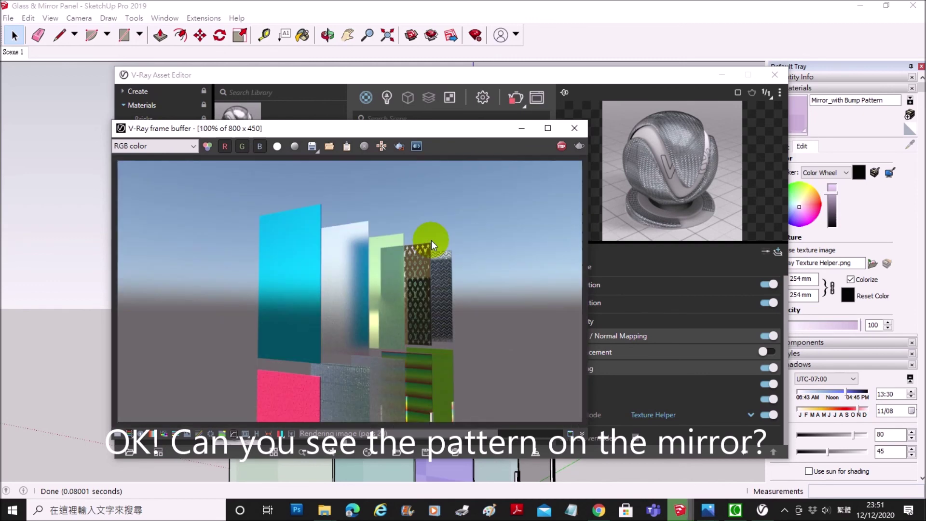
scroll(431, 240, "down", 1)
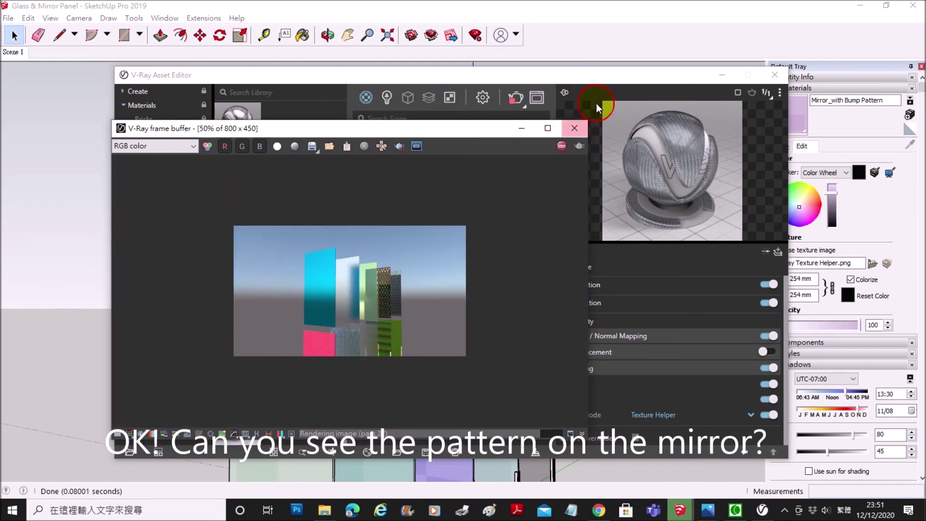
left_click(574, 128)
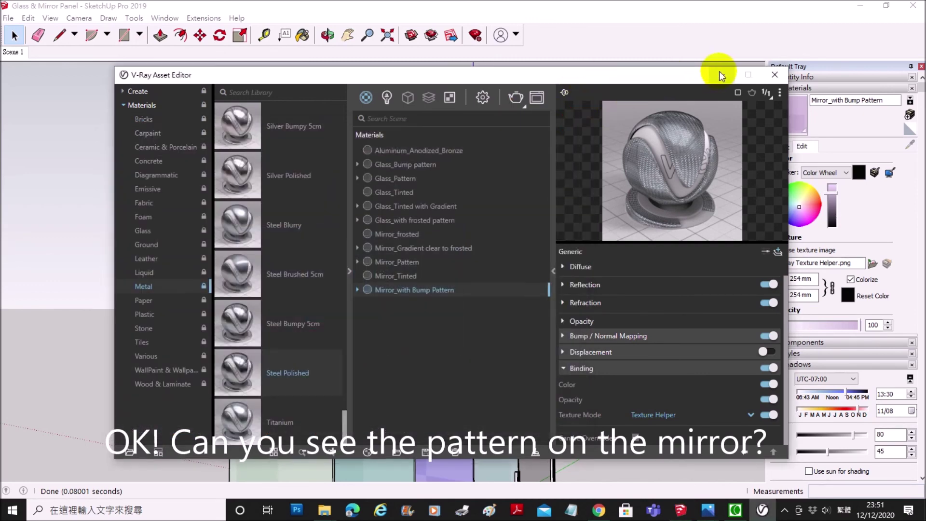
mouse_move(644, 73)
left_mouse_down()
mouse_move(642, 424)
mouse_move(600, 137)
left_mouse_up()
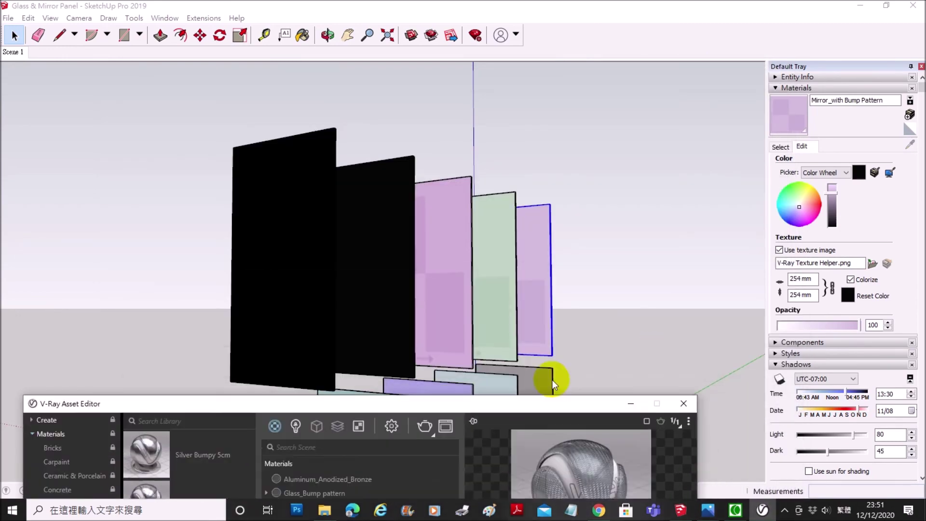
Step: Draw a long thin rectangle on the ground behind the panel row
left_click(644, 142)
key("o")
left_click_drag(481, 320, 476, 285)
scroll(477, 284, "down", 10)
key("space")
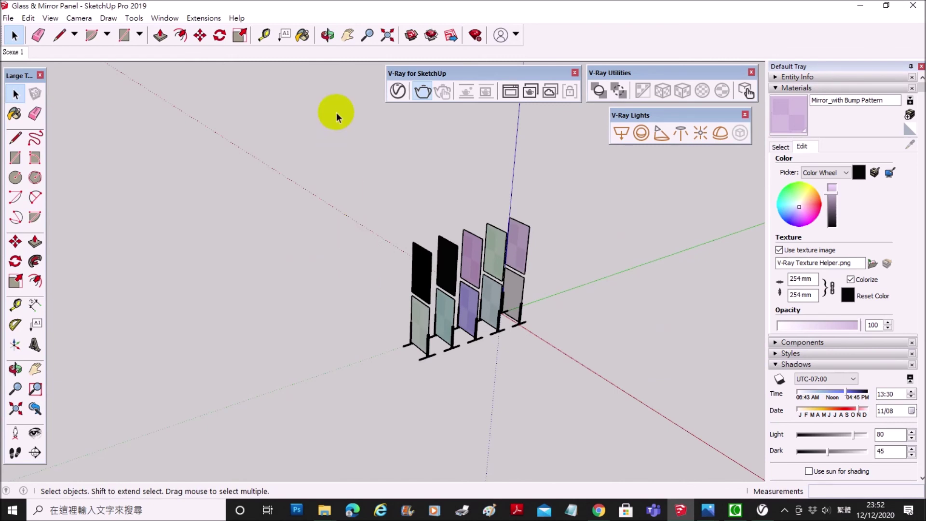
left_click(16, 157)
scroll(424, 258, "down", 5)
middle_click_drag(403, 285, 372, 335)
left_click(220, 304)
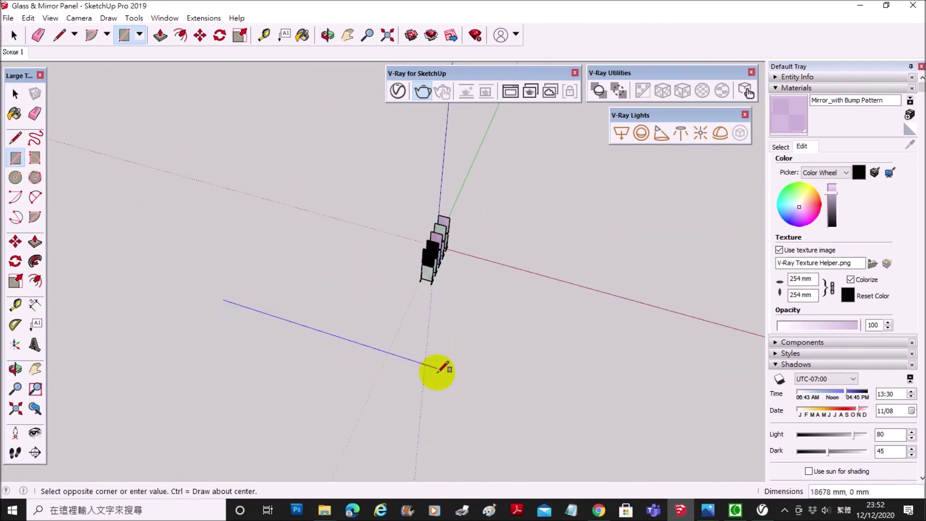
left_click(492, 392)
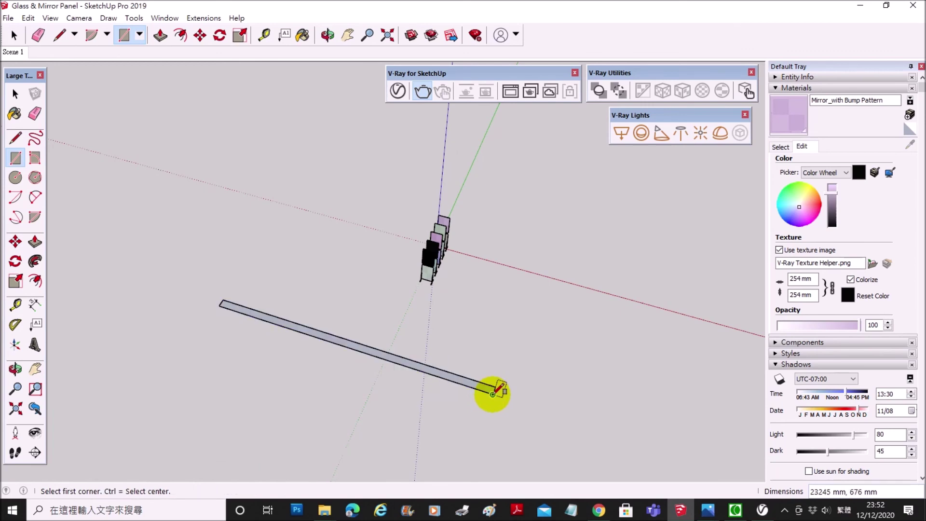
Step: Push/Pull the rectangle up into a tall background panel
left_click(35, 242)
mouse_move(361, 345)
left_mouse_down()
mouse_move(341, 222)
mouse_move(331, 244)
left_mouse_up()
middle_click_drag(331, 244, 244, 221)
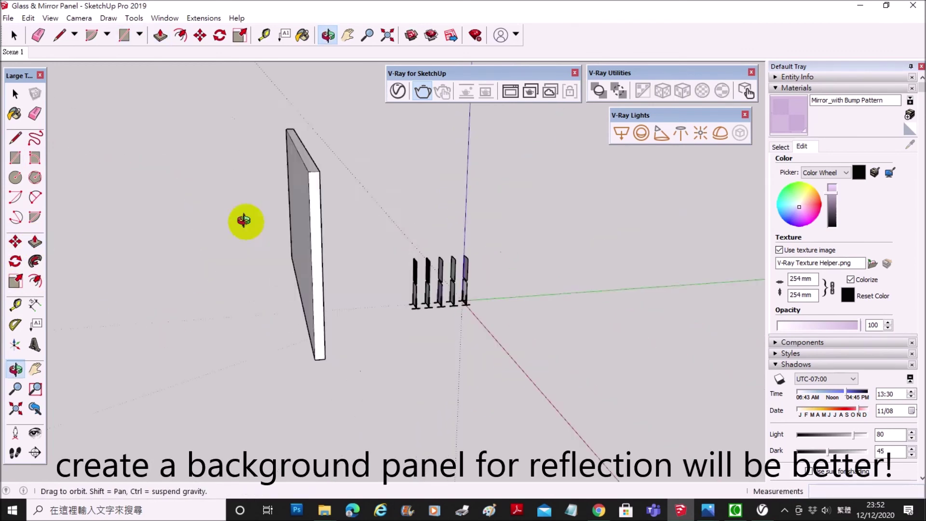
middle_click_drag(350, 338, 393, 366)
scroll(381, 328, "up", 5)
mouse_move(368, 289)
left_mouse_down()
mouse_move(386, 269)
mouse_move(396, 274)
left_mouse_up()
scroll(396, 274, "down", 5)
mouse_move(585, 296)
middle_mouse_down()
mouse_move(324, 287)
mouse_move(241, 242)
middle_mouse_up()
Step: Select the background panel's face and bring up the V-Ray Asset Editor
left_click(15, 93)
left_click(355, 201)
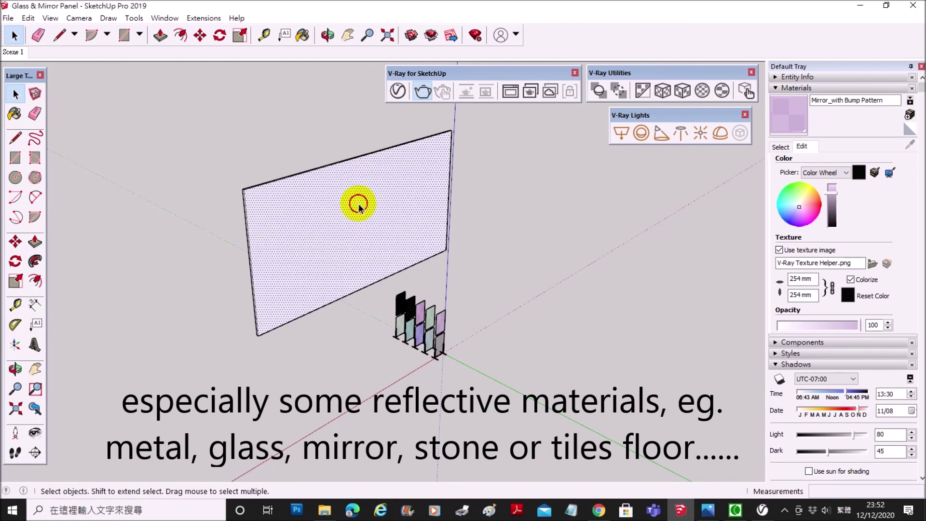
left_click(398, 91)
left_click_drag(425, 135, 514, 75)
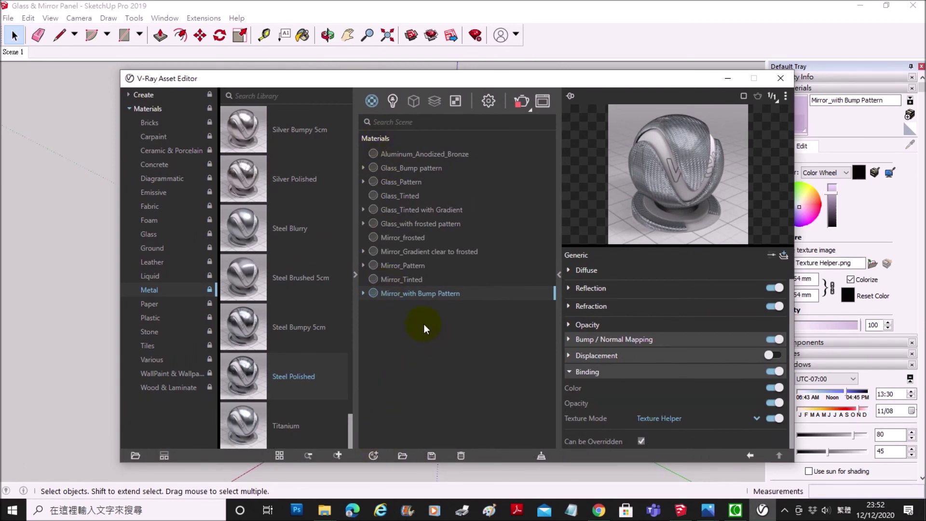
Step: Create a new material from a Colors swatch and rename it 'reflection background'
key("Down")
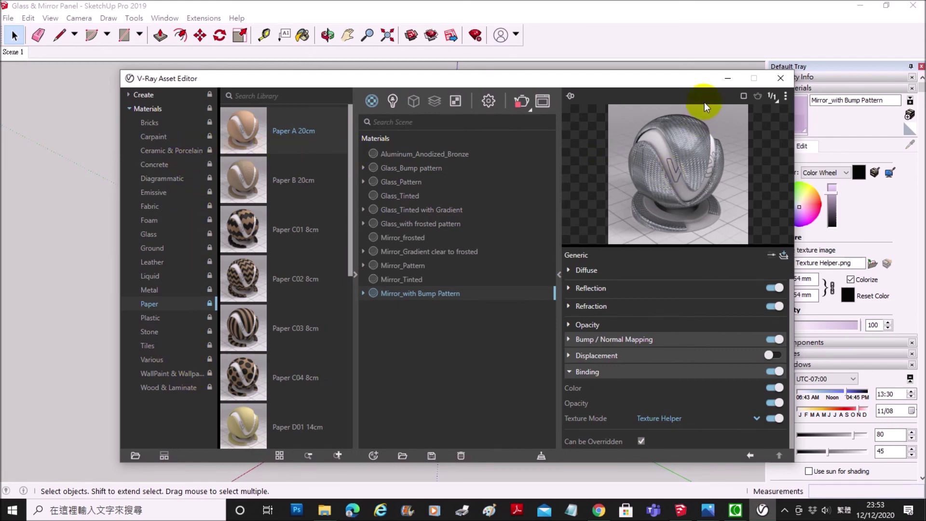
left_click_drag(683, 82, 466, 387)
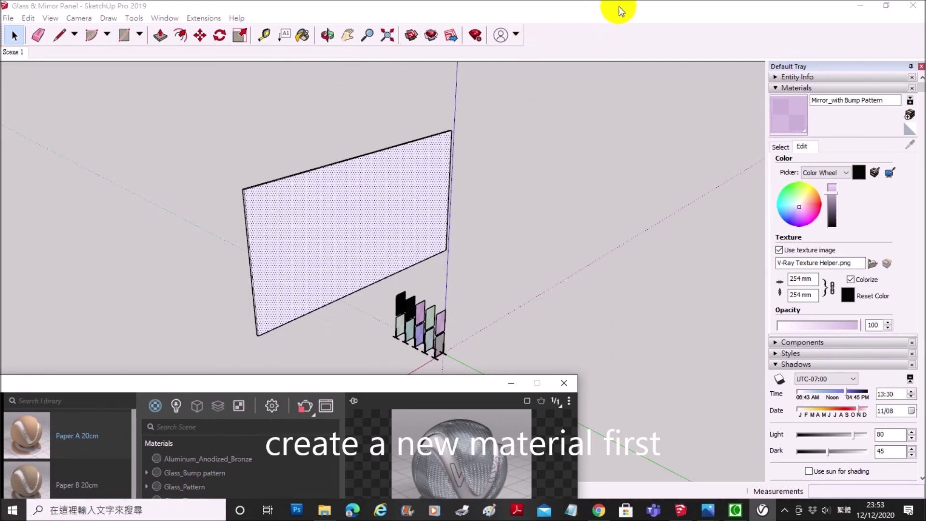
left_click(781, 147)
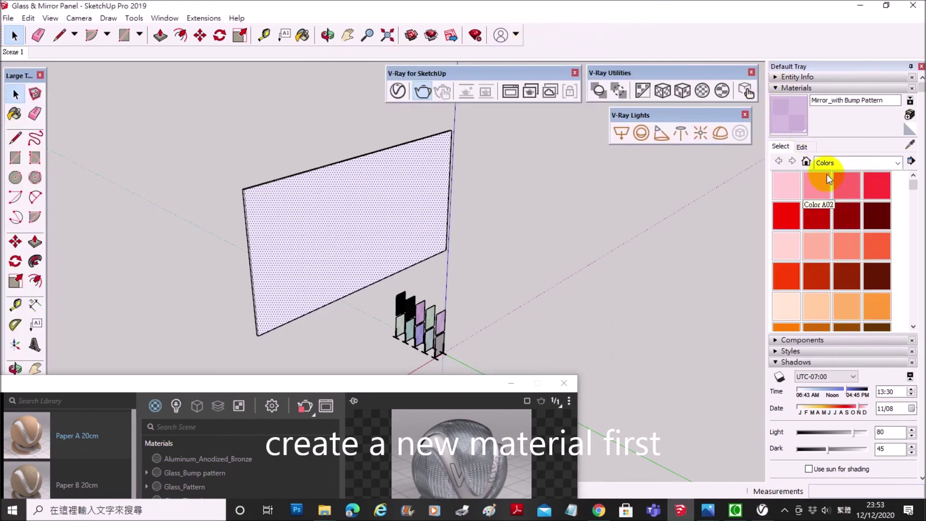
left_click(786, 184)
left_click(398, 201)
type("reflection backgroup")
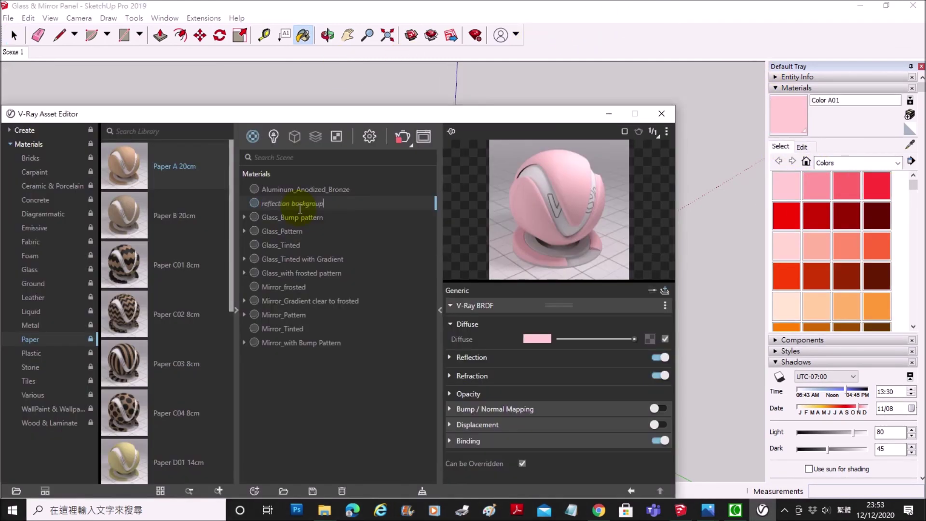
left_click(355, 365)
key("BackSpace")
key("BackSpace")
type("und")
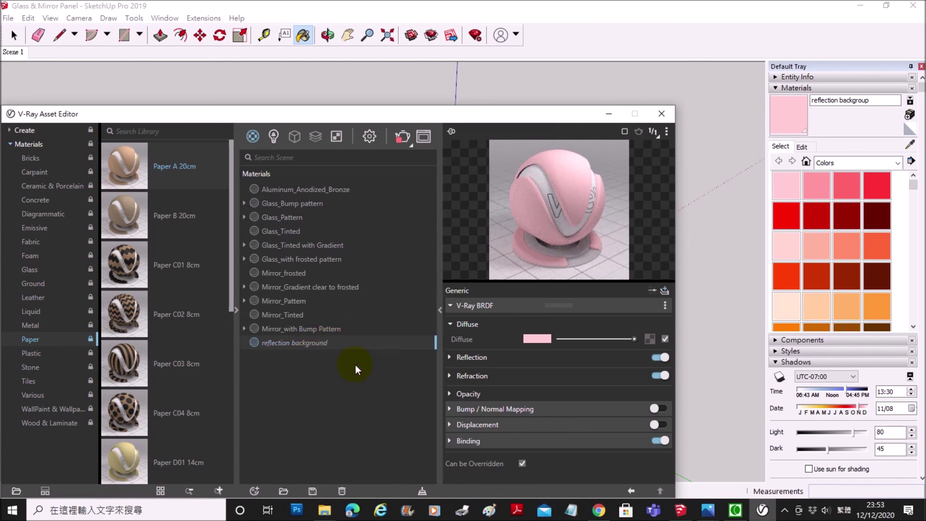
Step: Use the city background image as the material's Bitmap diffuse map
left_click(650, 339)
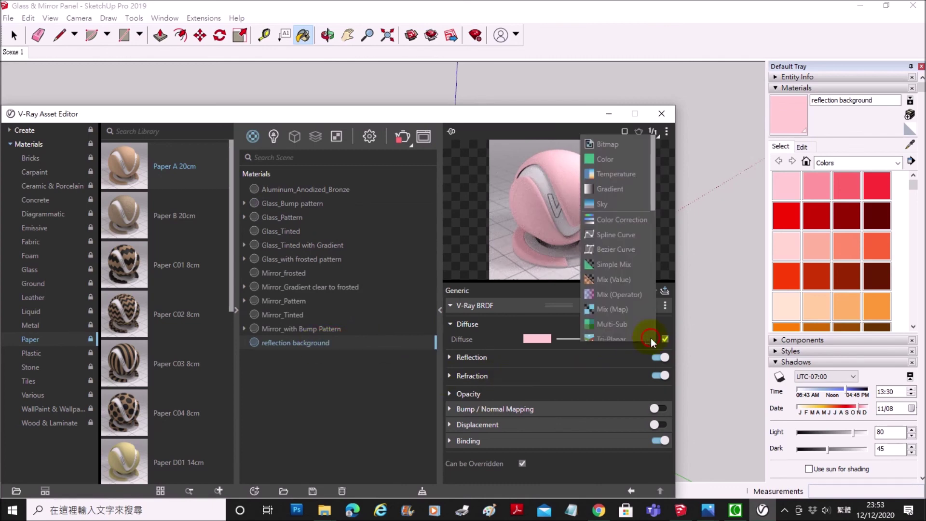
left_click(602, 140)
left_click(137, 221)
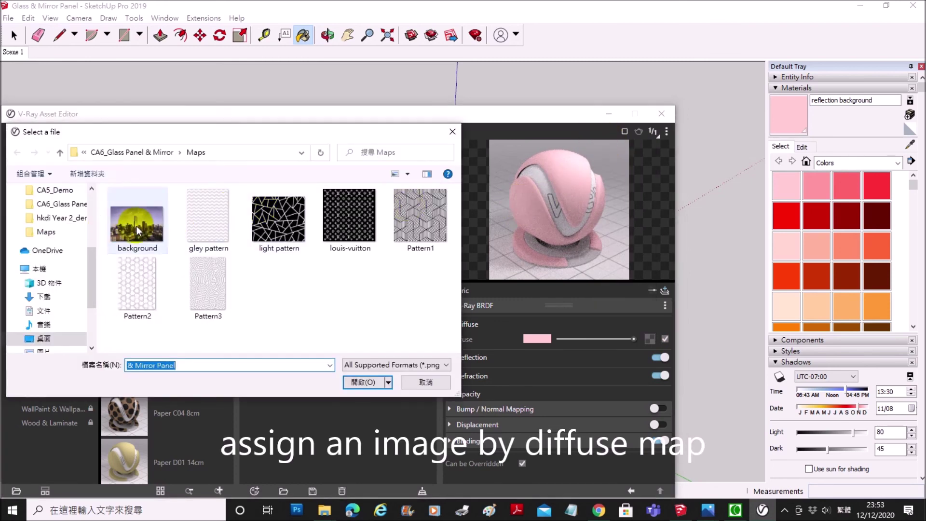
left_click(359, 381)
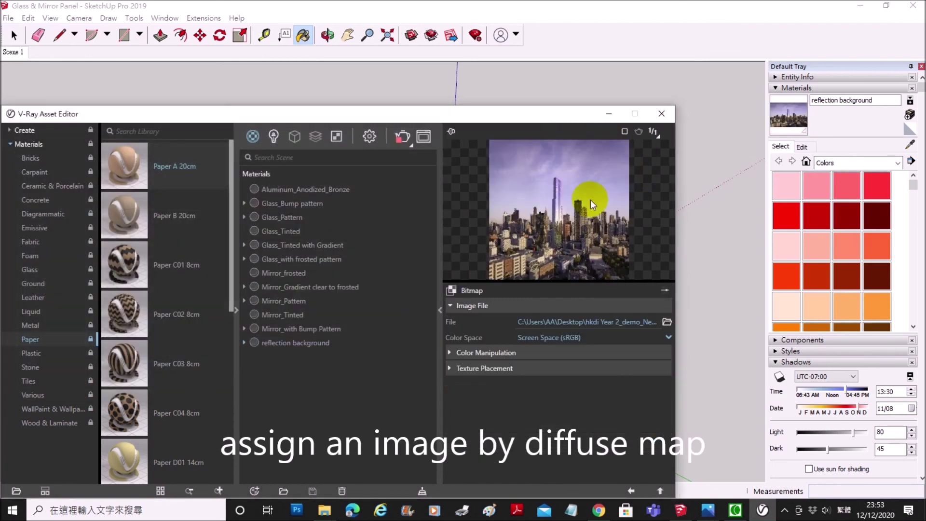
left_click(635, 490)
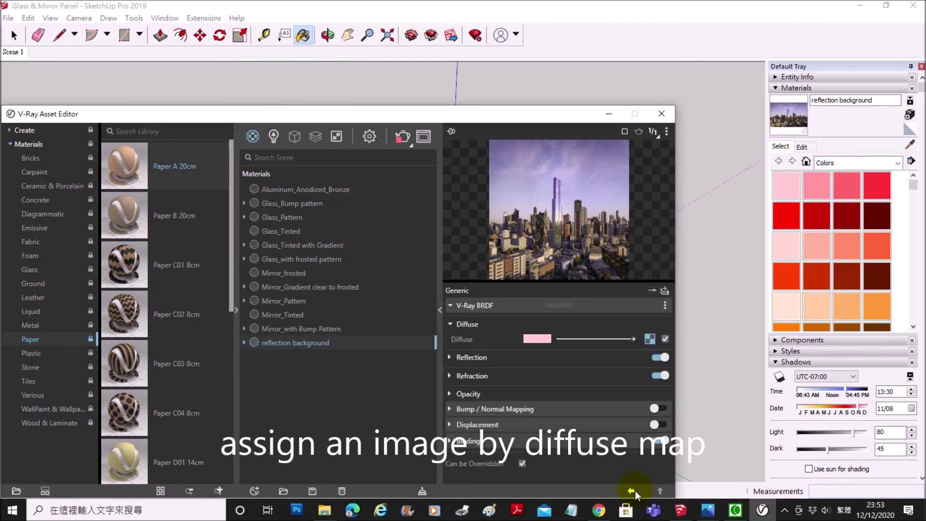
left_click_drag(553, 121, 604, 58)
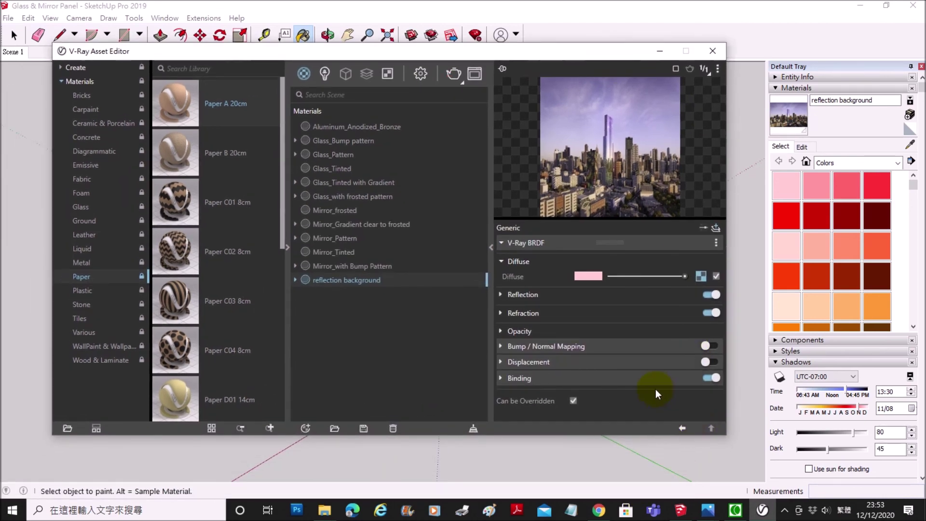
Step: Set the material's Binding texture mode to Texture Helper
left_click(560, 380)
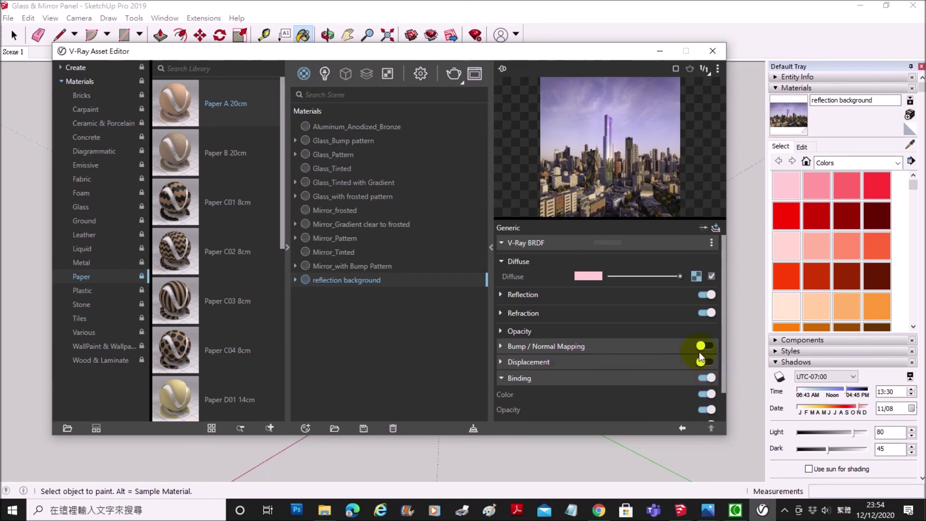
left_click_drag(722, 324, 723, 380)
left_click(615, 390)
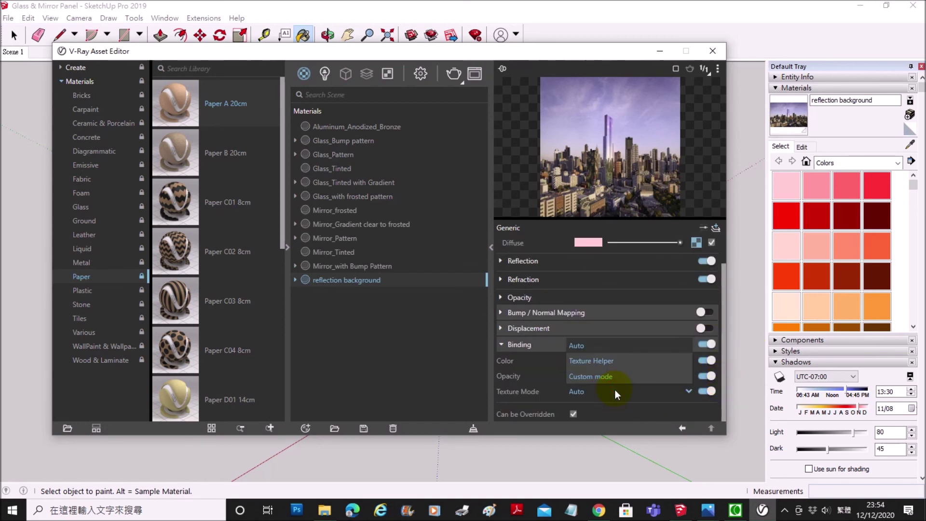
left_click(616, 363)
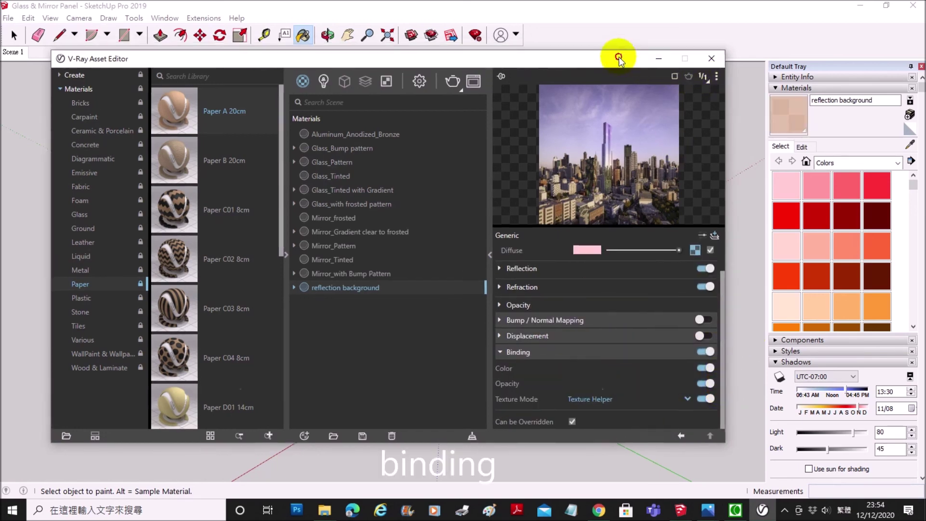
left_click(660, 51)
left_click(801, 147)
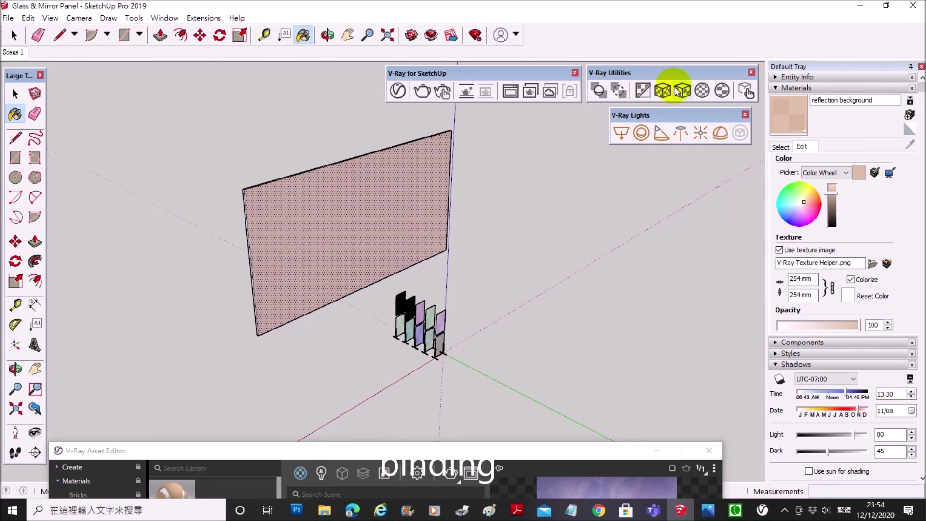
Step: Apply the reflection background material to the selected background panel
key("space")
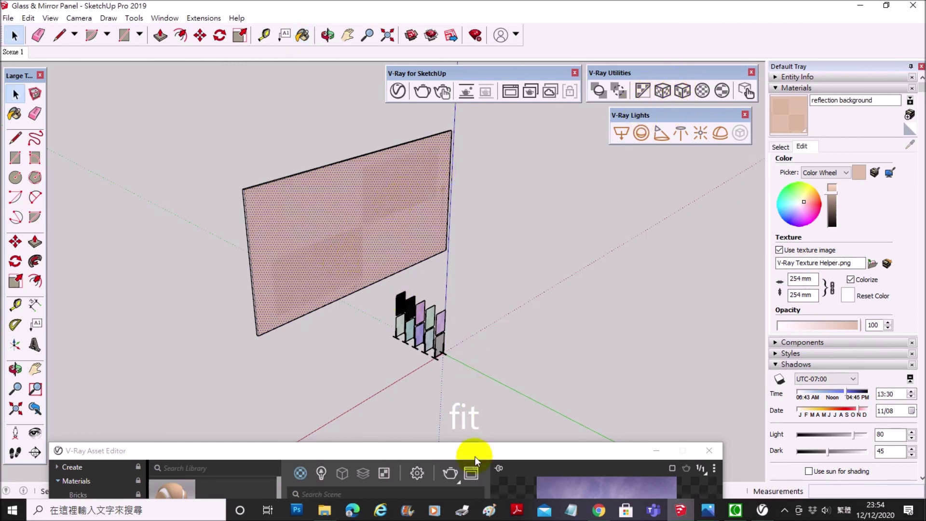
left_click_drag(491, 446, 501, 206)
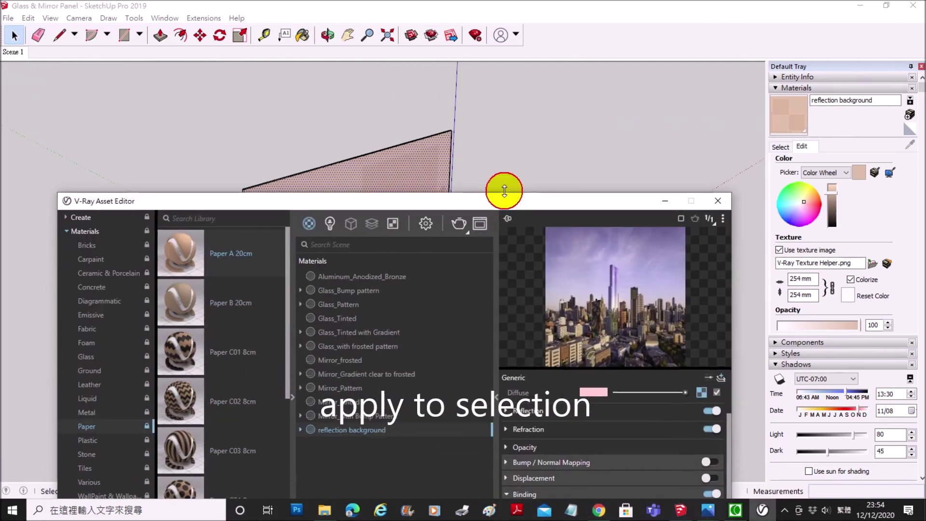
right_click(373, 425)
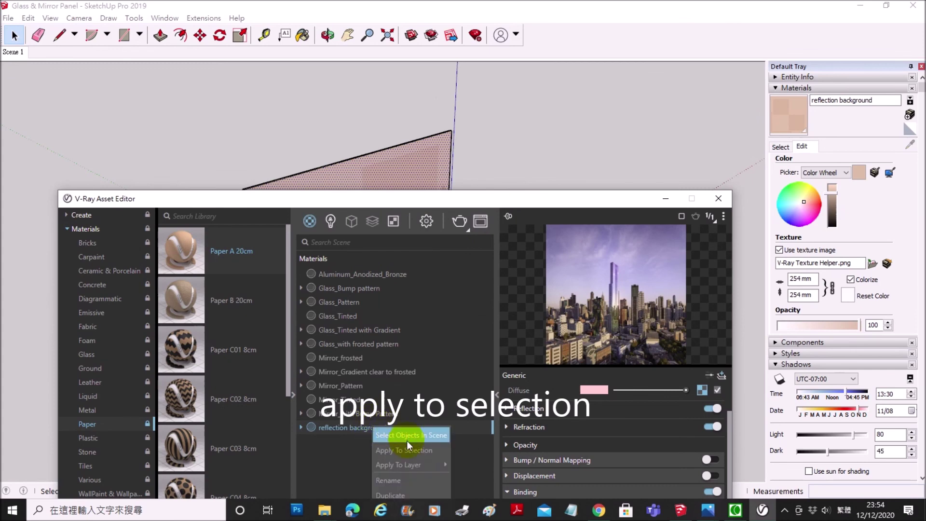
left_click(590, 287)
left_click(624, 204)
Step: Group the background panel, move it into place, and render from the Scene 1 view
mouse_move(403, 310)
middle_mouse_down()
mouse_move(451, 223)
mouse_move(326, 291)
mouse_move(373, 295)
middle_mouse_up()
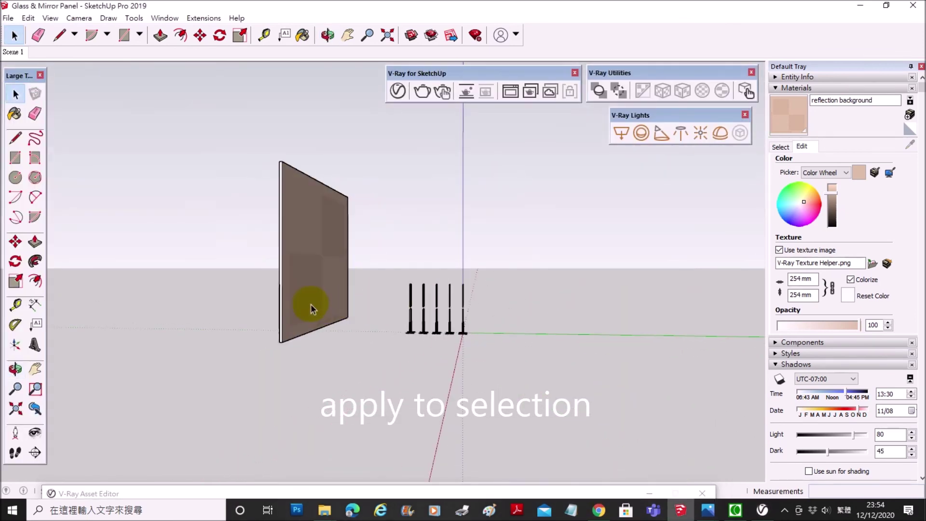
left_click_drag(224, 123, 375, 362)
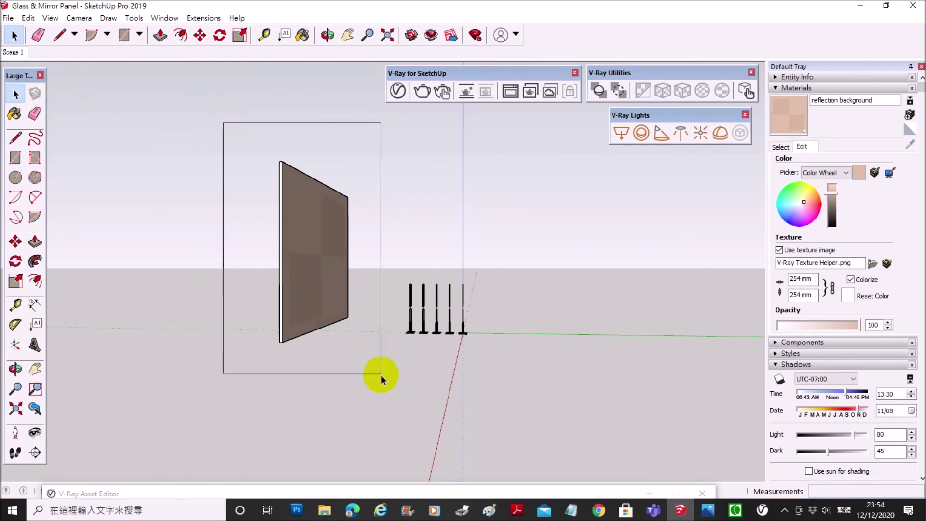
right_click(299, 208)
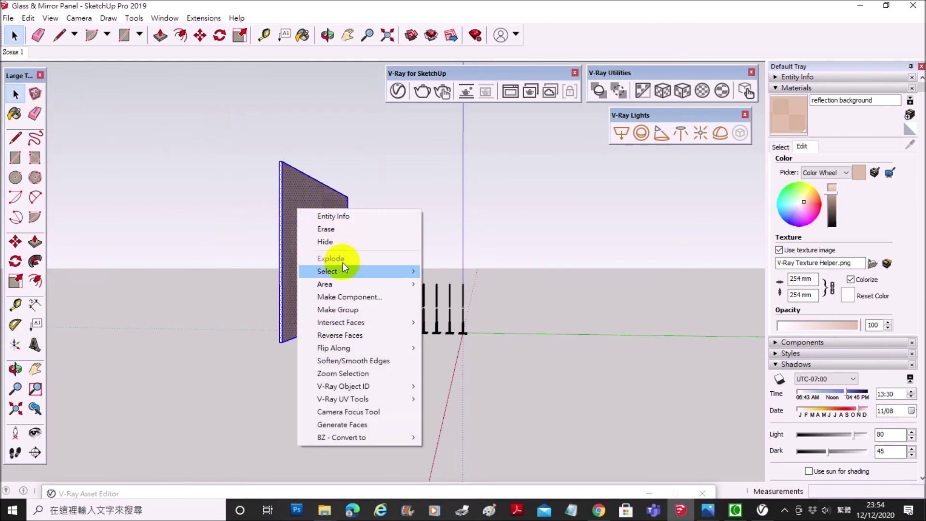
left_click(336, 309)
left_click(14, 242)
left_click(357, 345)
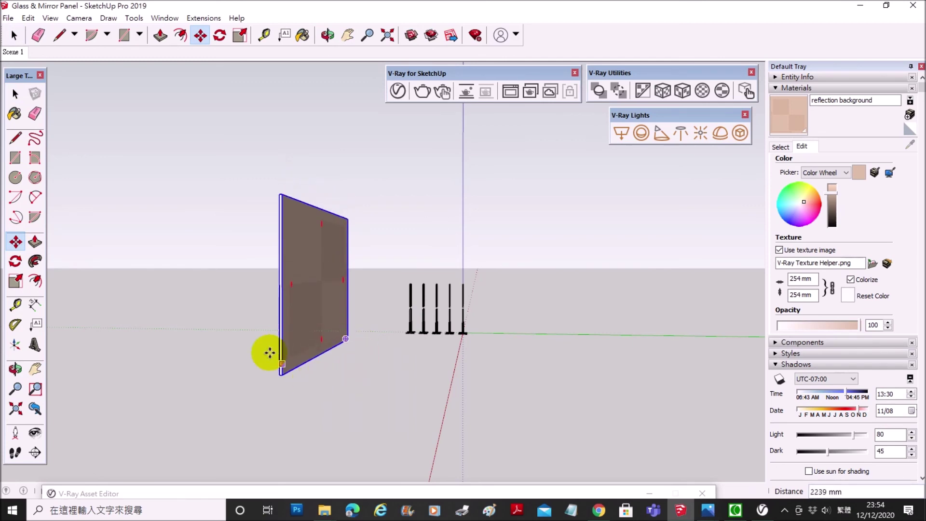
left_click(9, 50)
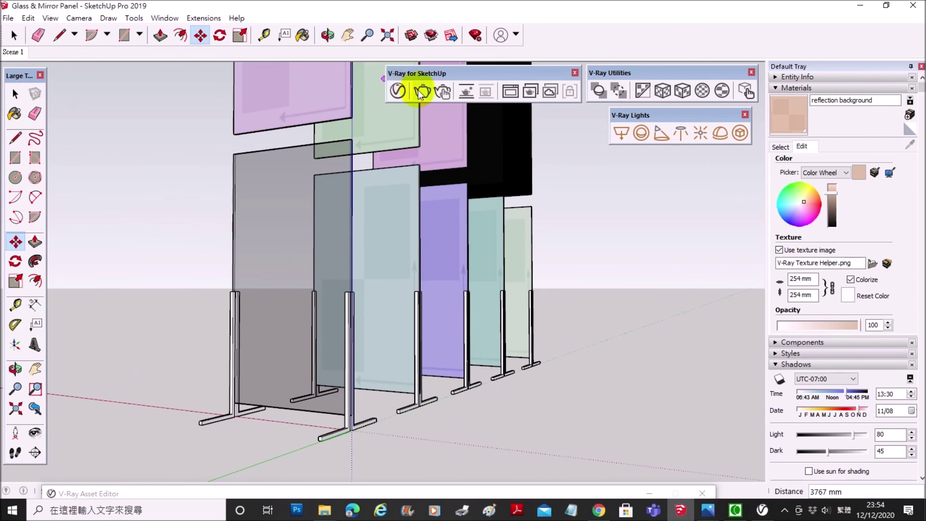
left_click(417, 89)
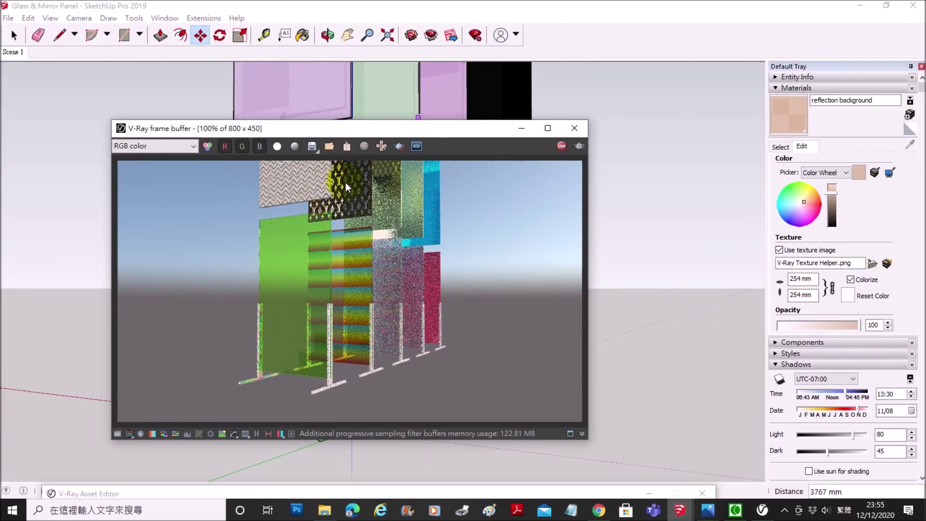
Step: Re-render the panels from another camera view, then close the V-Ray frame buffer
left_click(559, 147)
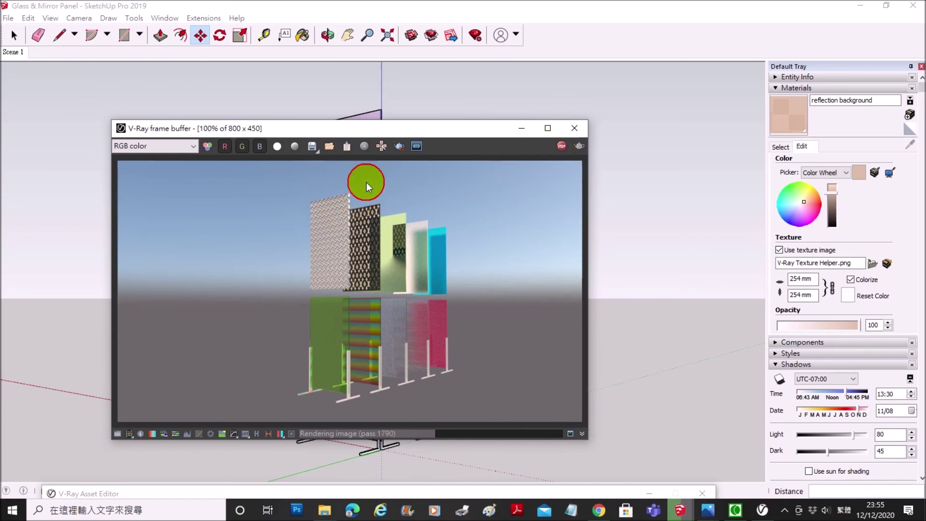
left_click(574, 127)
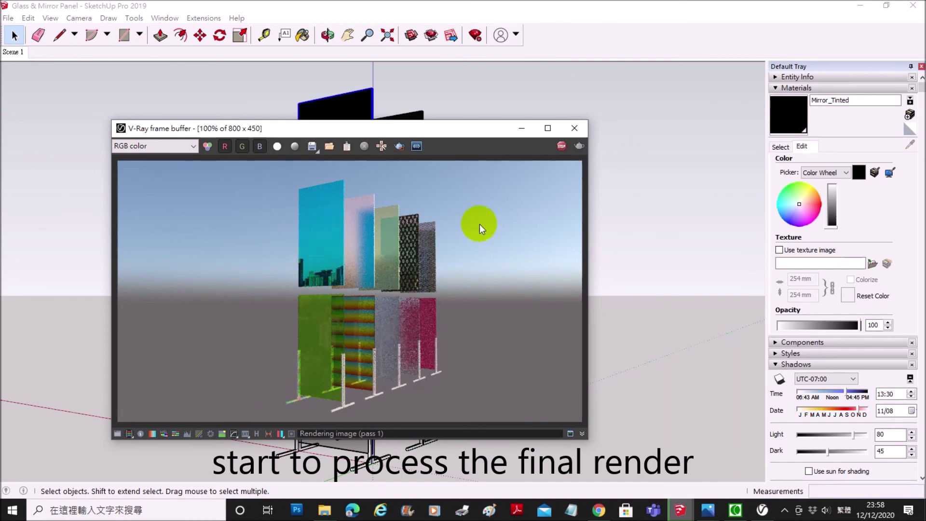
left_click(583, 129)
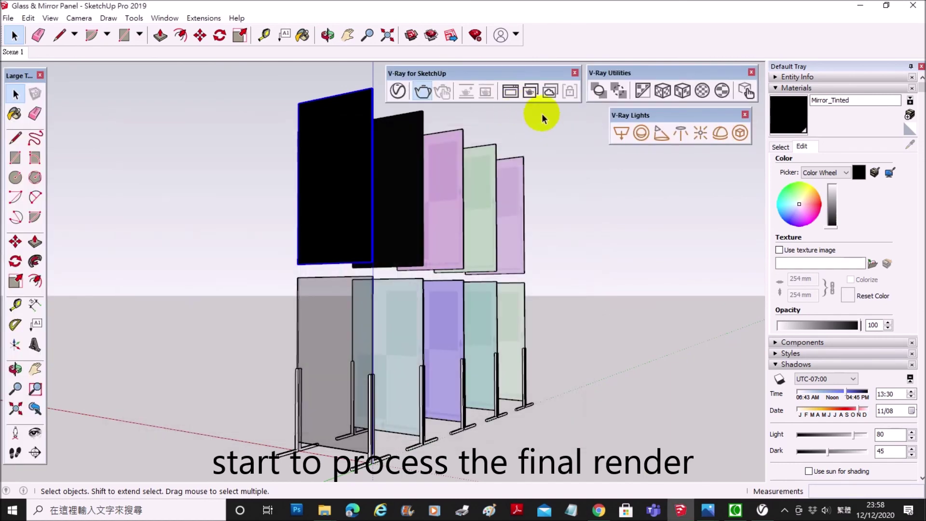
Step: Restore the Scene 1 camera view and view the final render of panels reflecting the city image
right_click(10, 52)
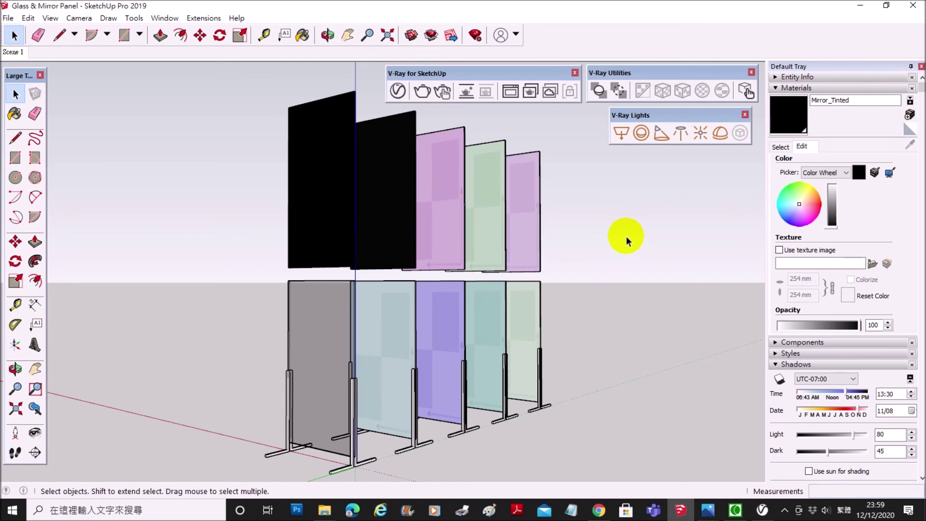
left_click(736, 515)
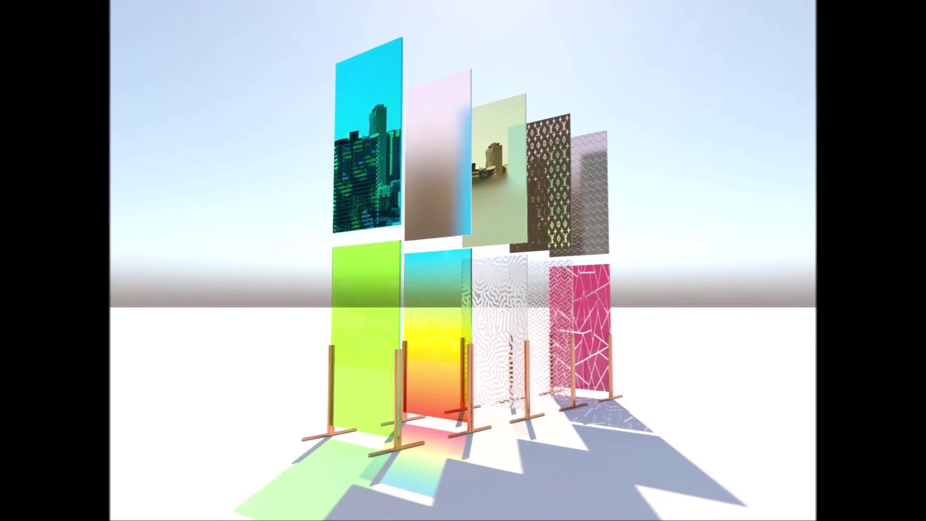